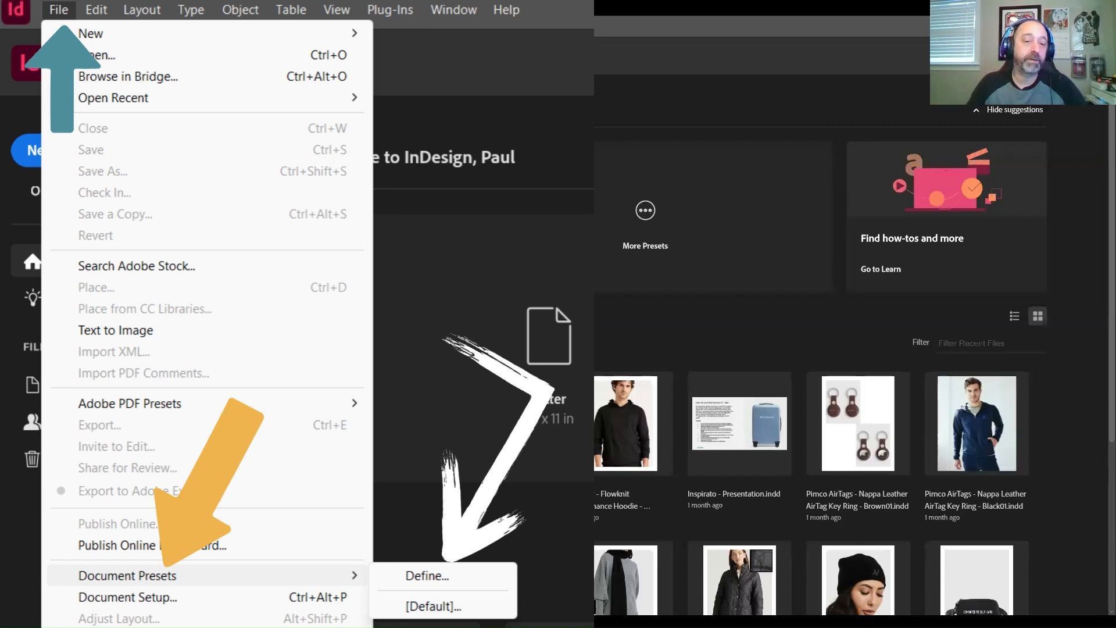
click(261, 319)
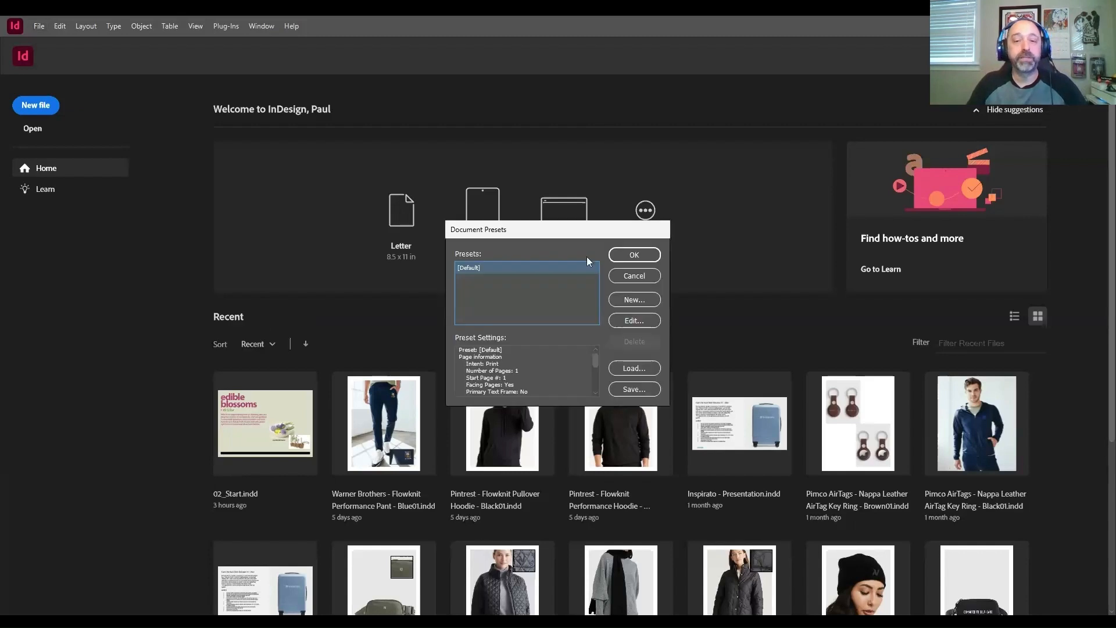
drag(579, 225, 509, 208)
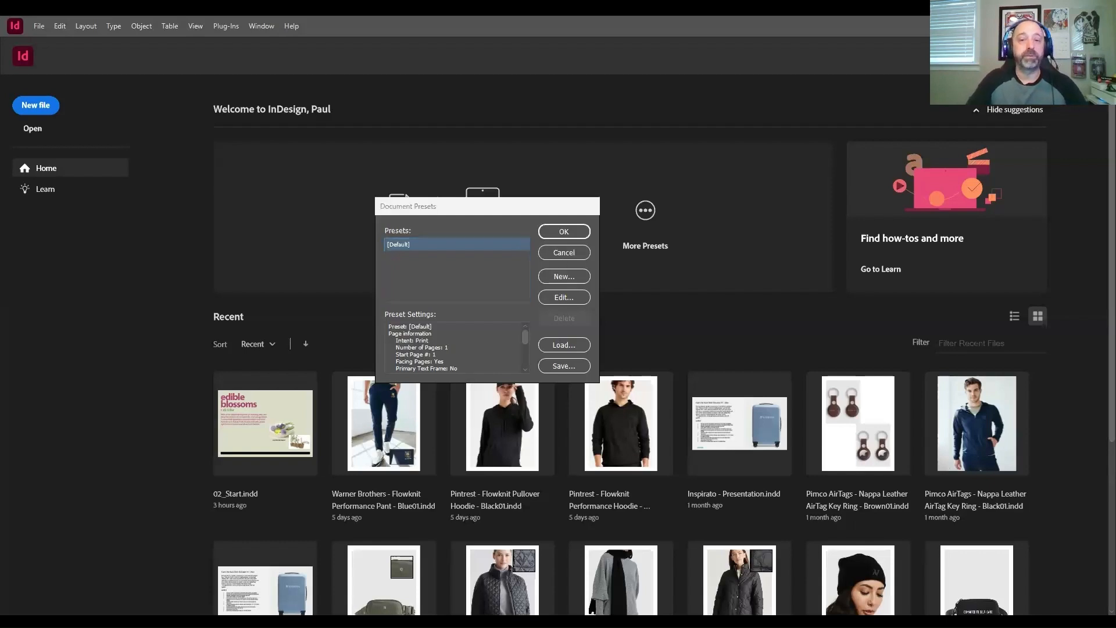
click(571, 278)
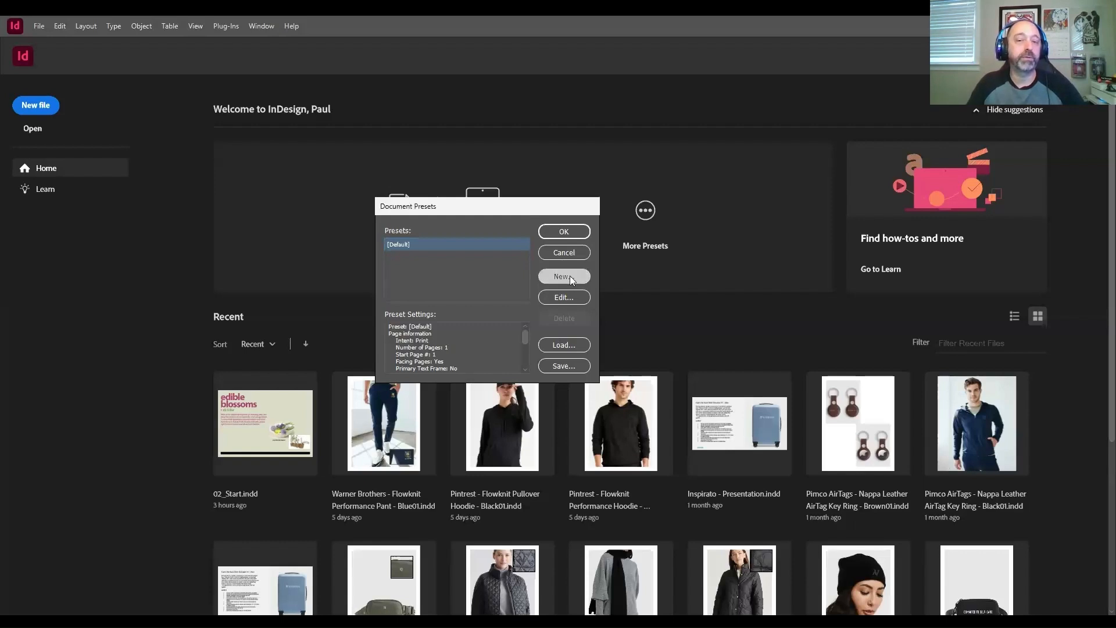
drag(584, 184, 569, 150)
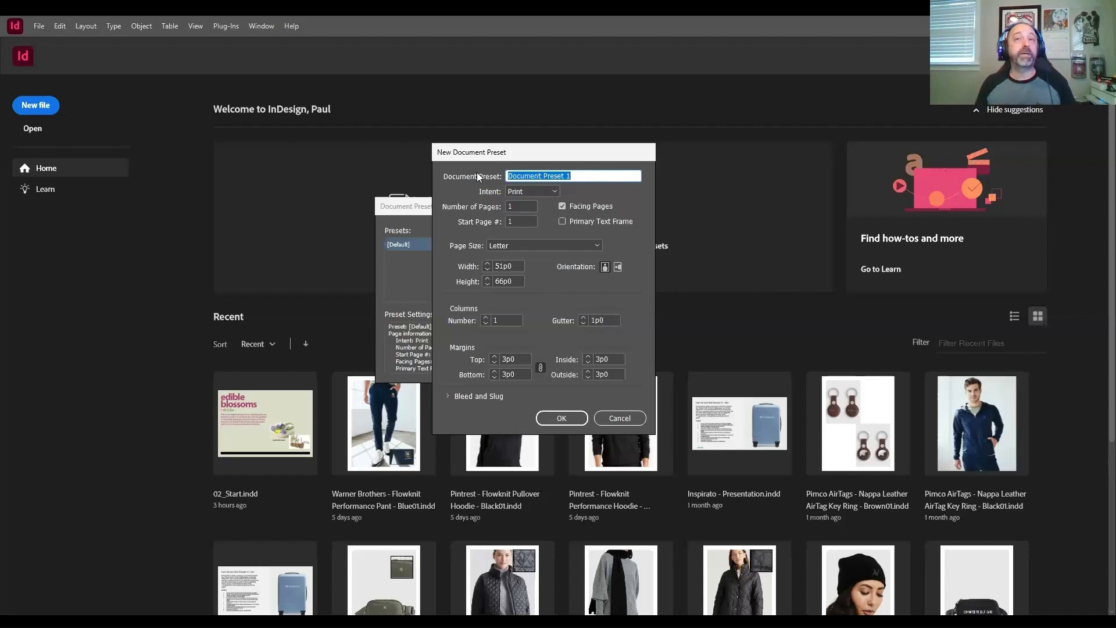
text(News)
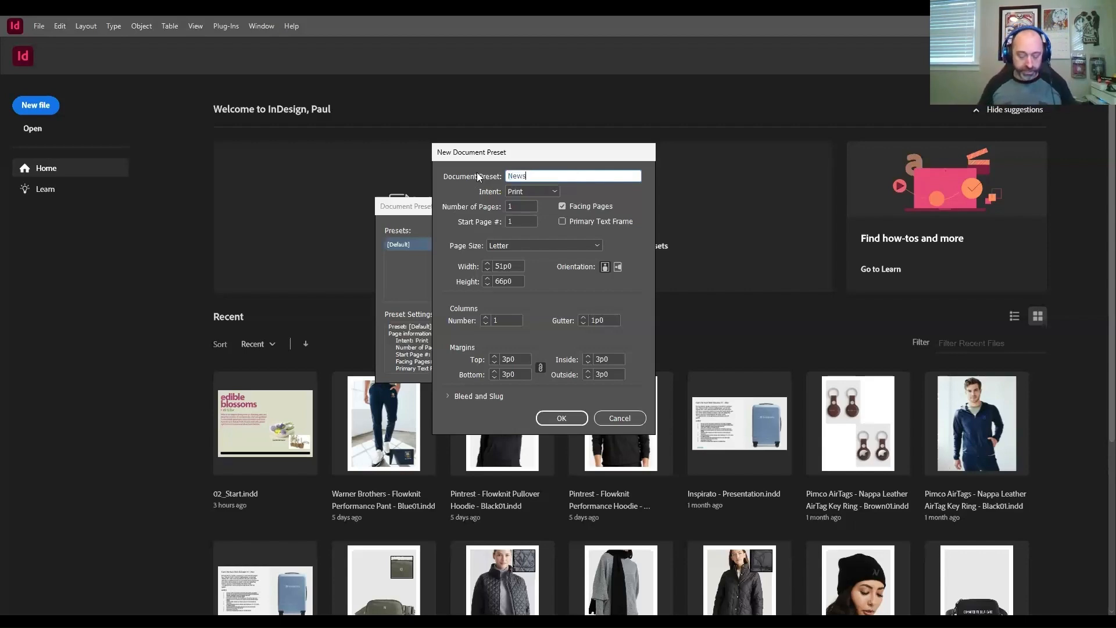
text(letter)
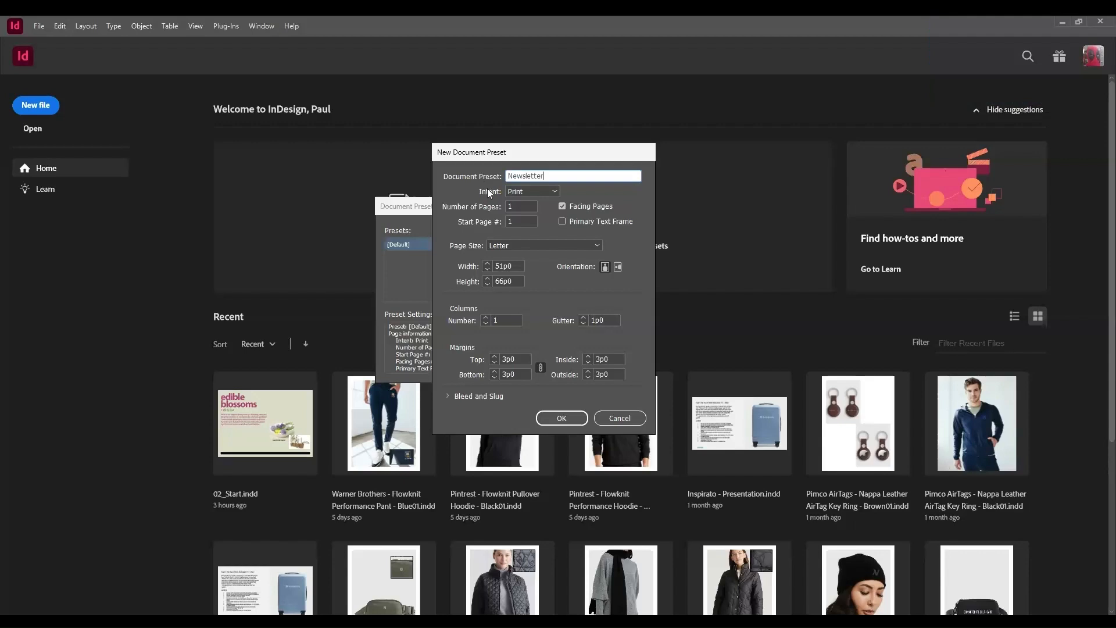
click(619, 418)
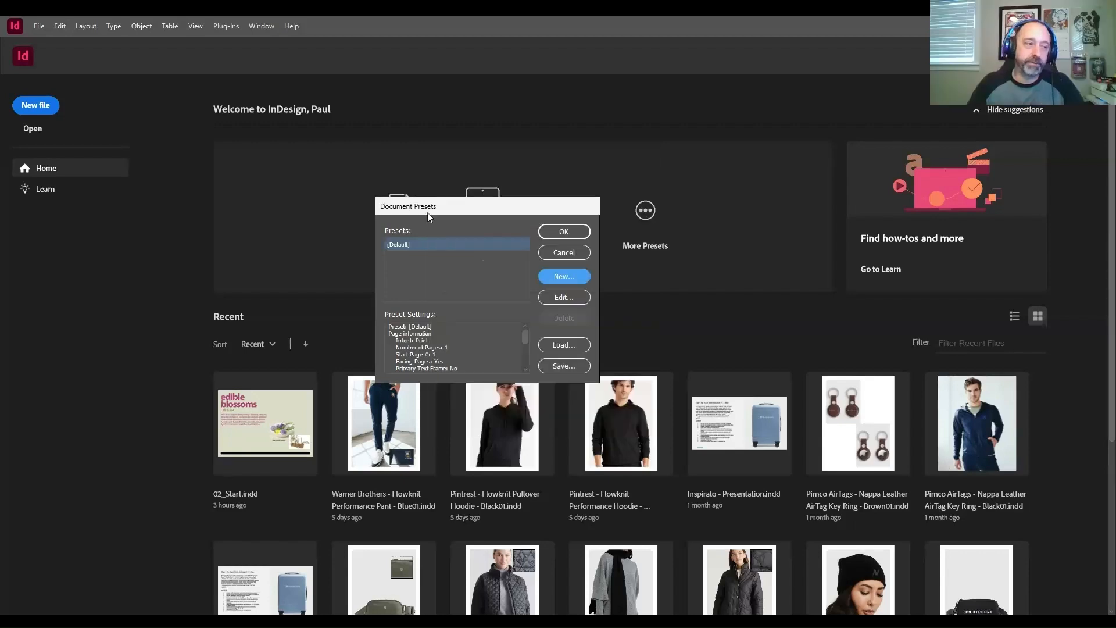
drag(429, 213, 446, 188)
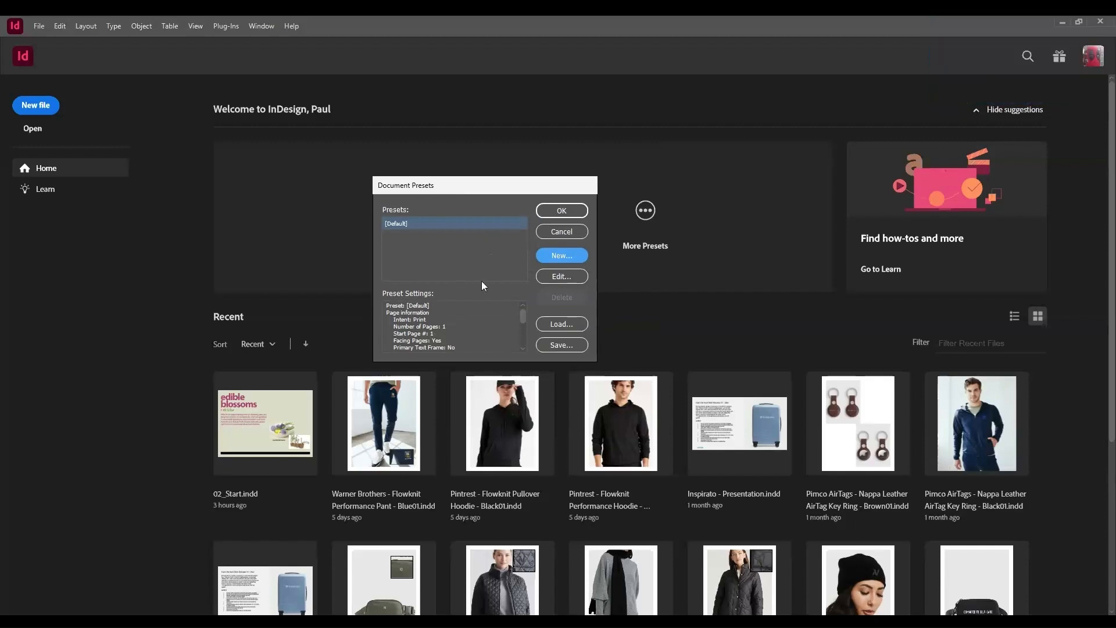
click(548, 235)
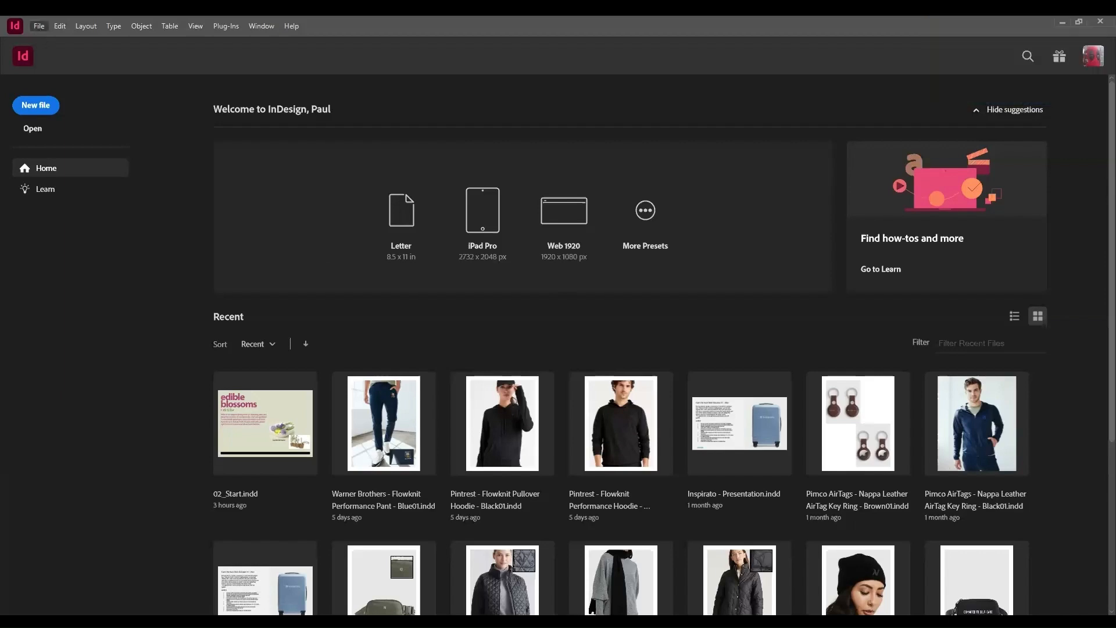
Step: Start defining a new document preset and name it Newsletter
mouse_move(116, 321)
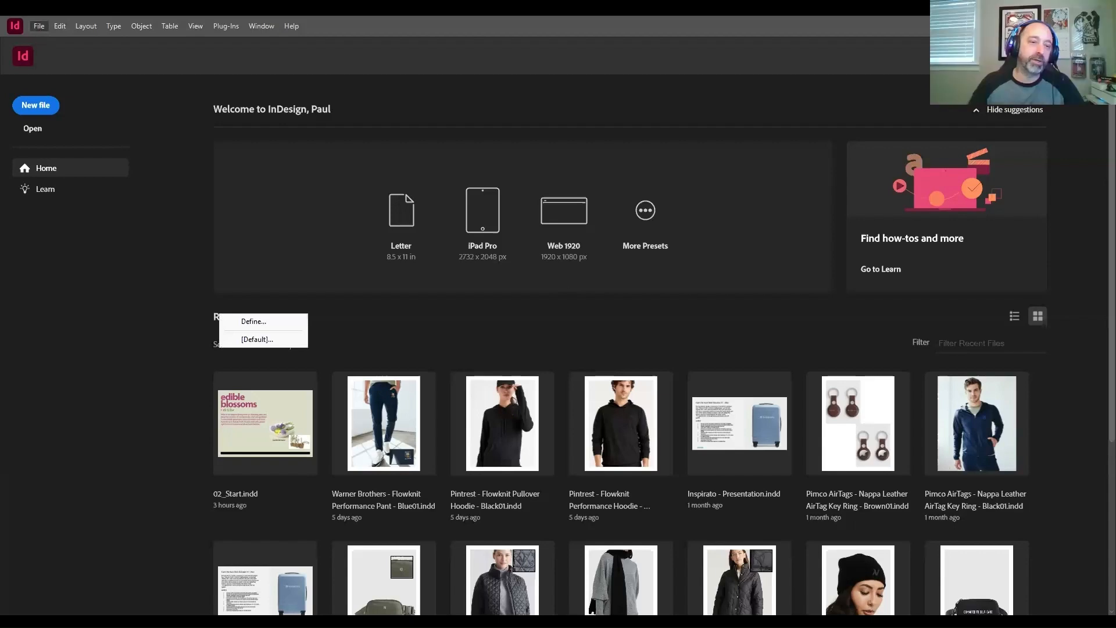
mouse_move(116, 247)
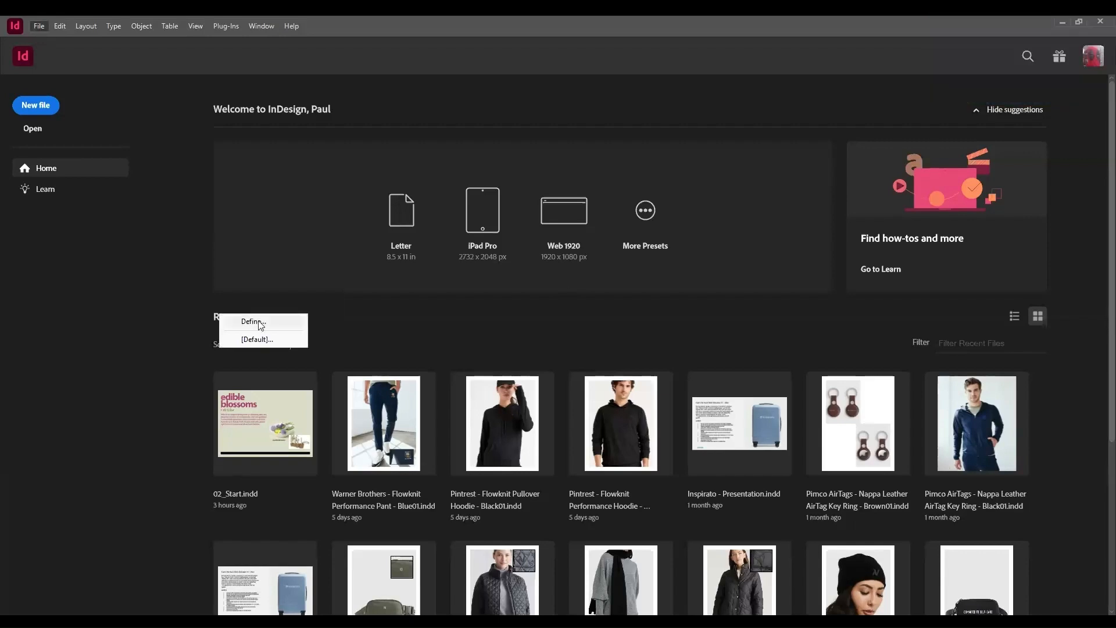
click(256, 322)
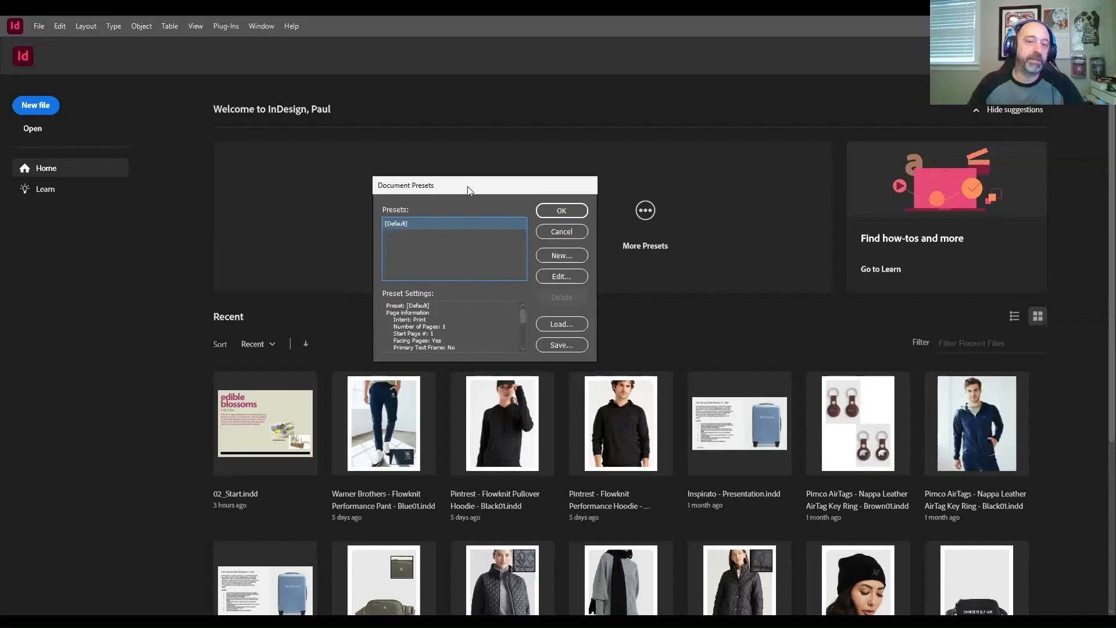
drag(466, 186, 466, 190)
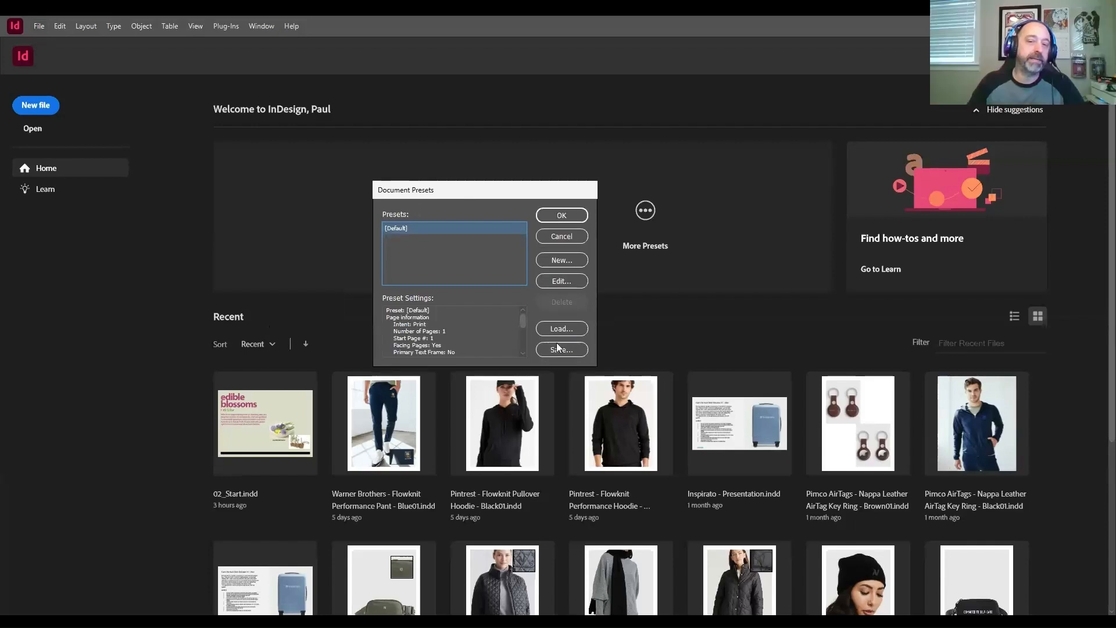
click(561, 260)
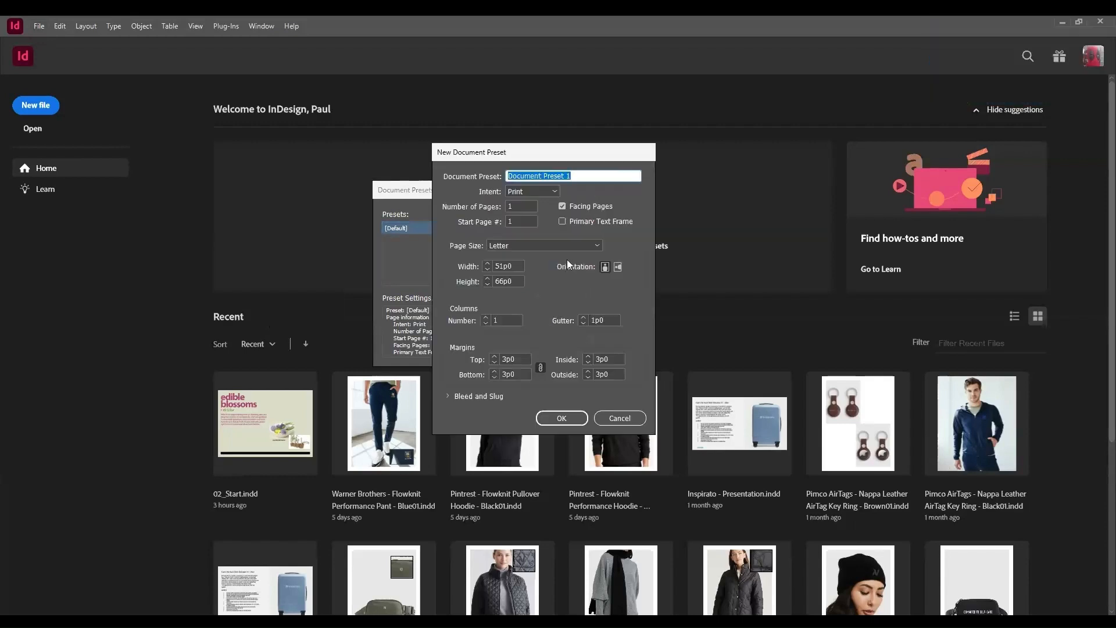
text(Newsletter)
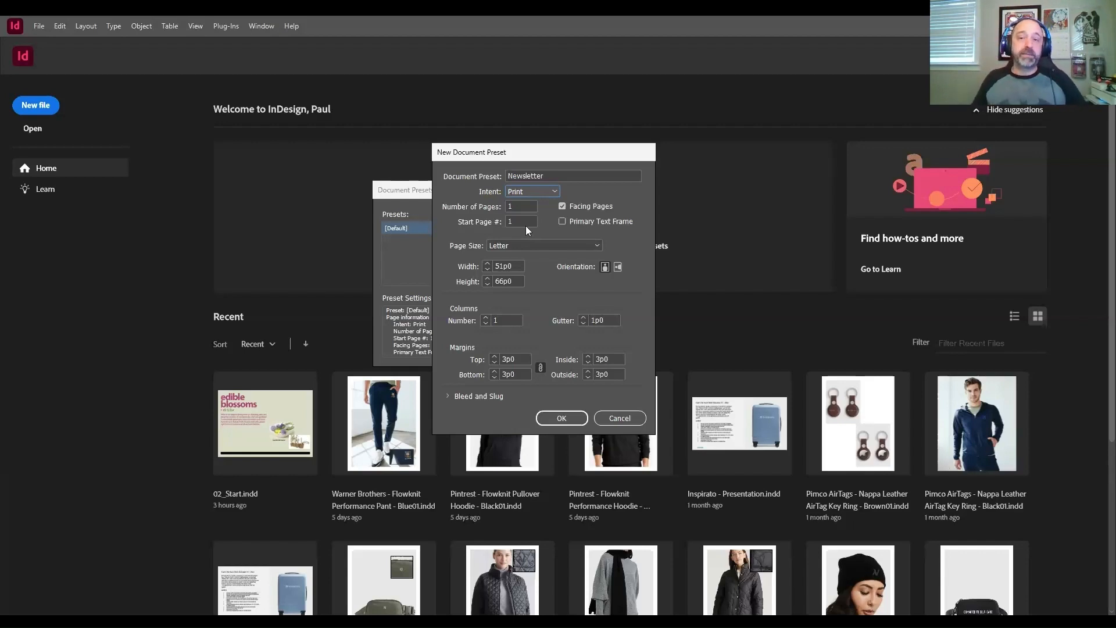
Step: Set the Newsletter preset's number of pages to 8
click(518, 206)
drag(519, 205, 496, 210)
text(8)
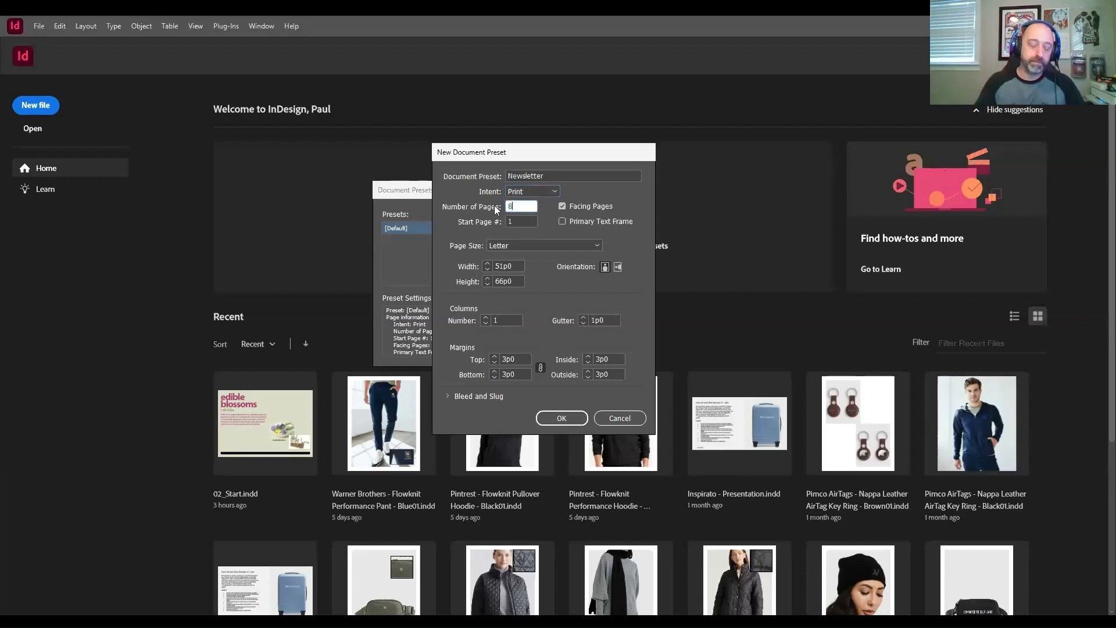
key(Tab)
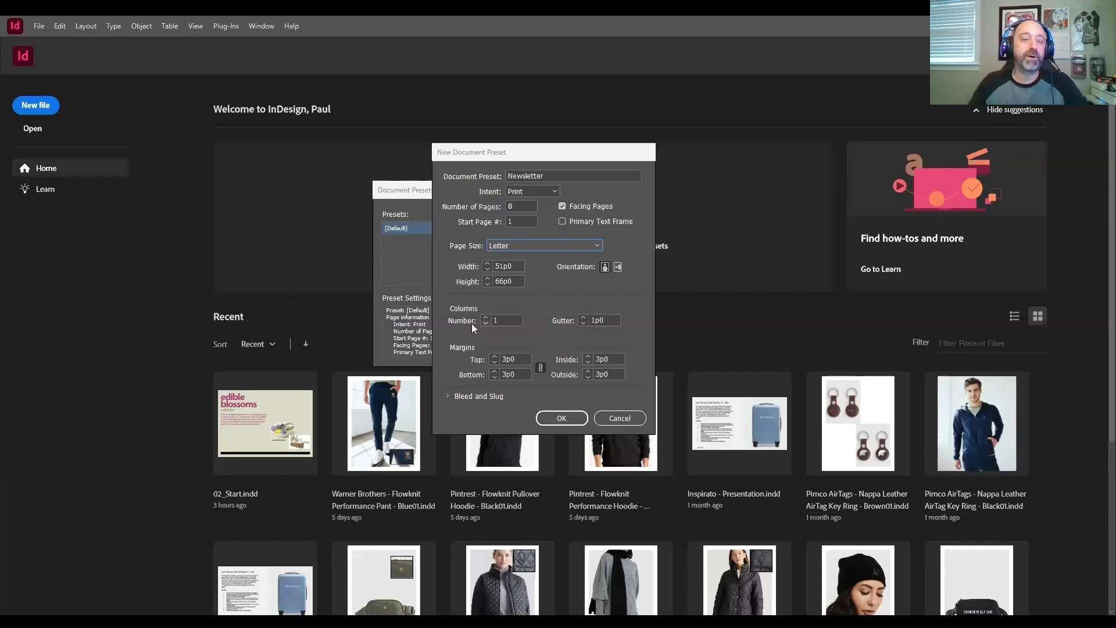
Step: Set the preset's columns to 3 with a gutter of 0p9
click(487, 318)
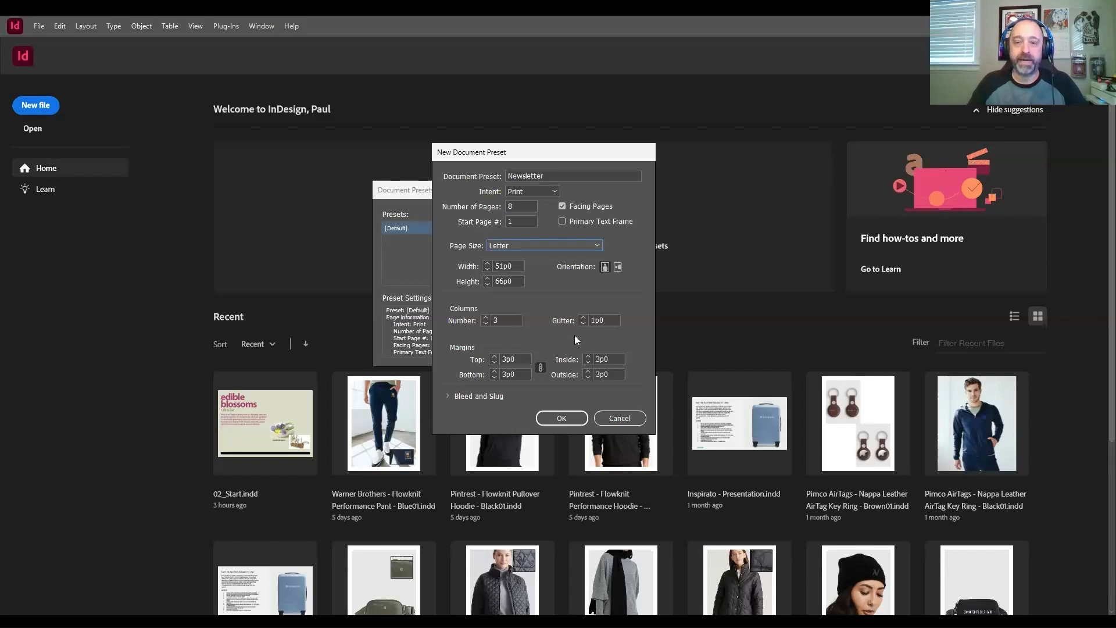
double_click(598, 321)
text(.125)
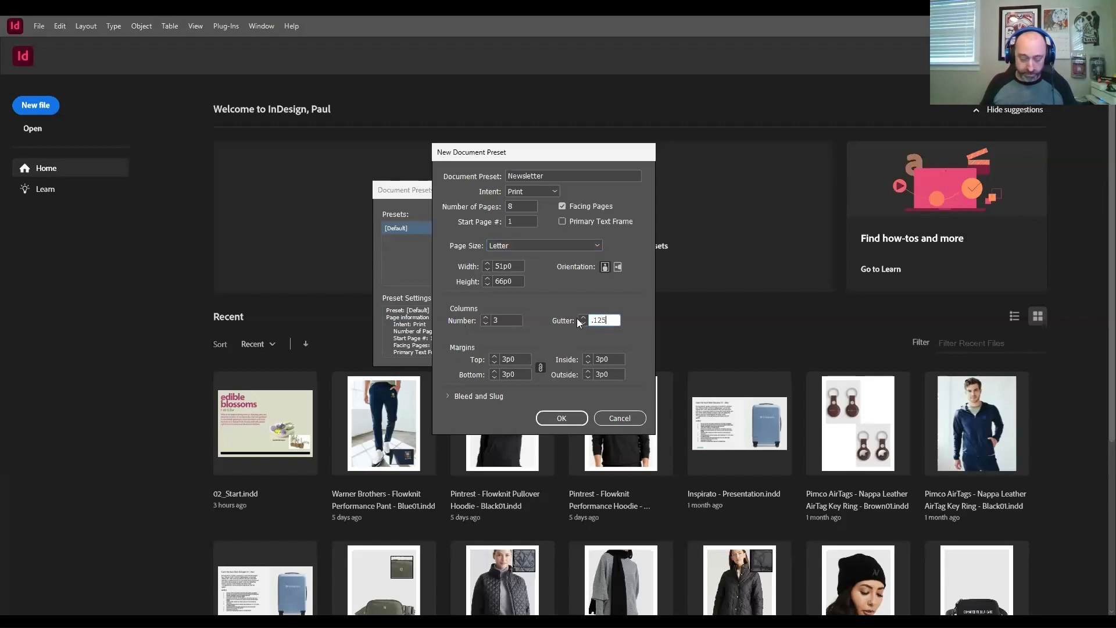
key(Tab)
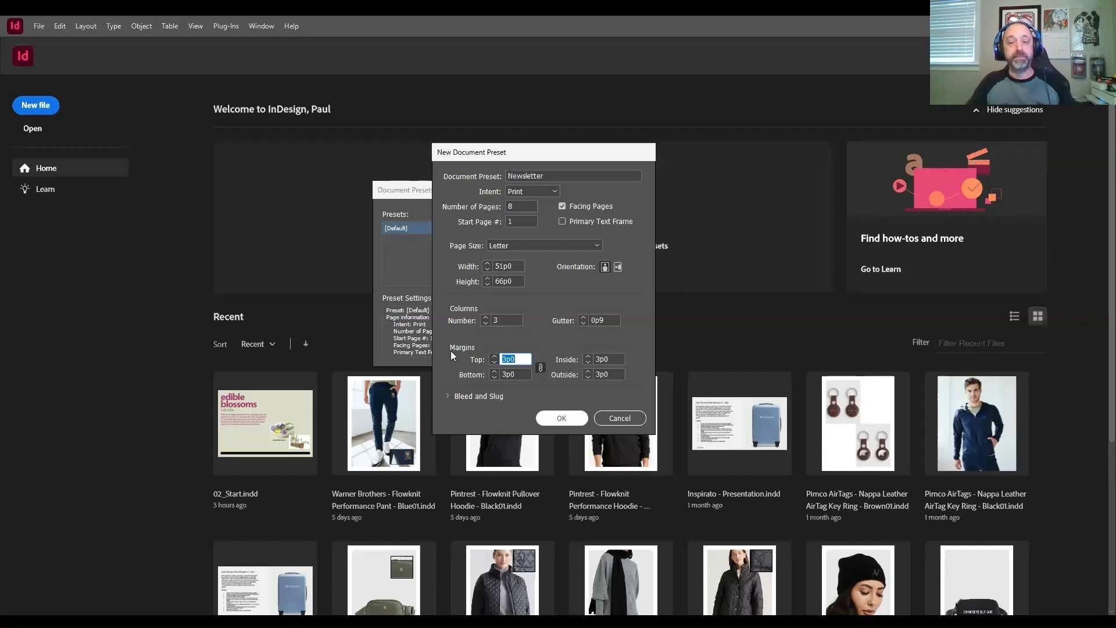
Step: Unlink the margin values and set the preset's top margin to 1.3125 inches
click(540, 368)
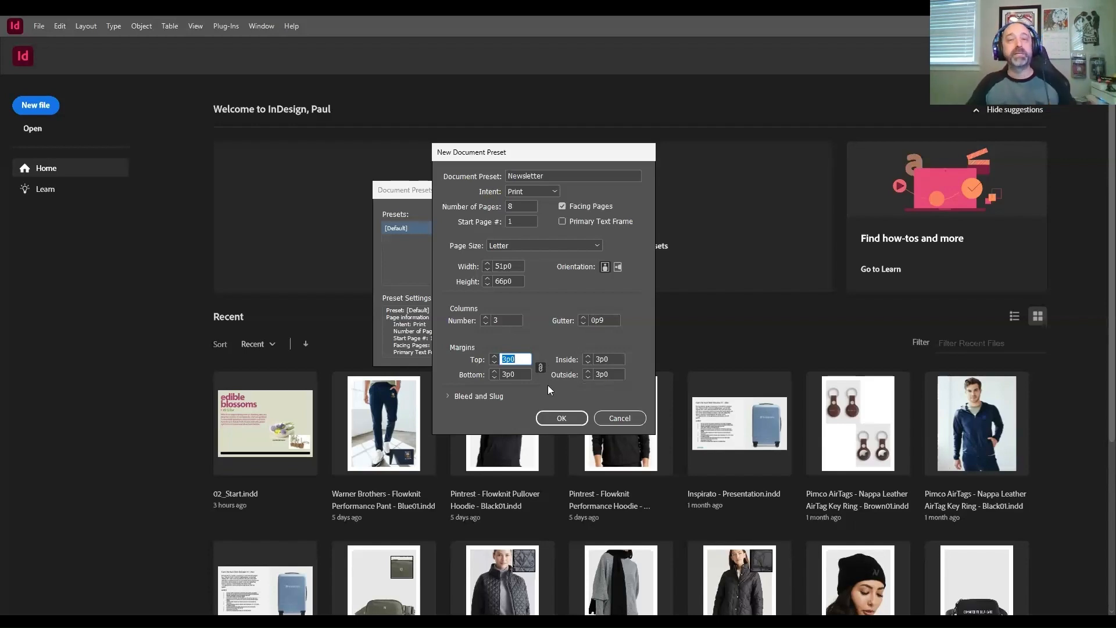
click(541, 368)
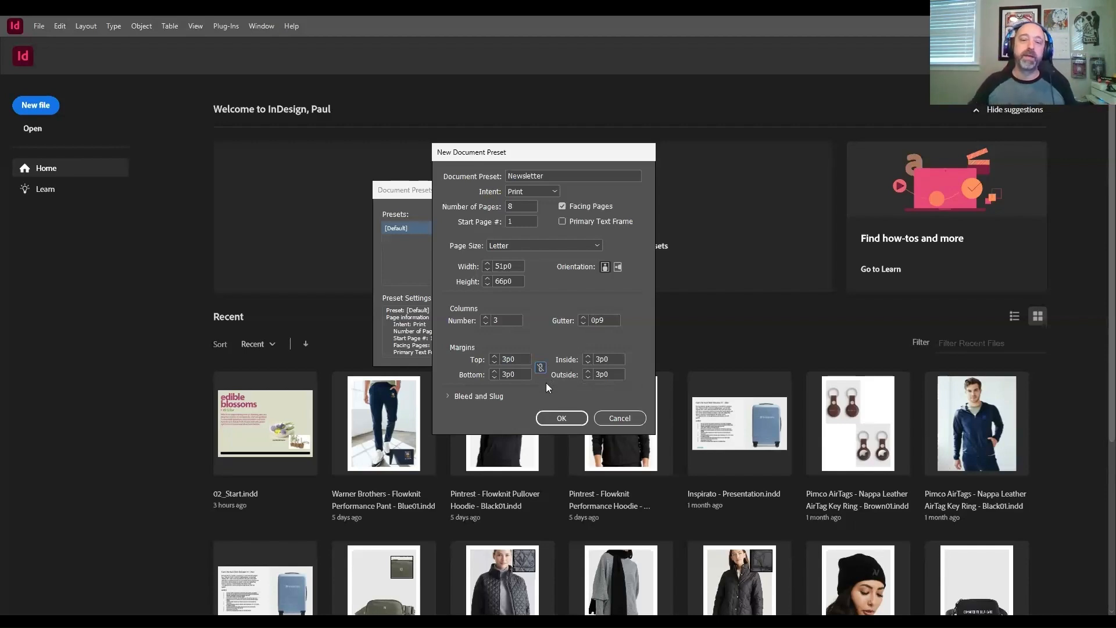
double_click(507, 359)
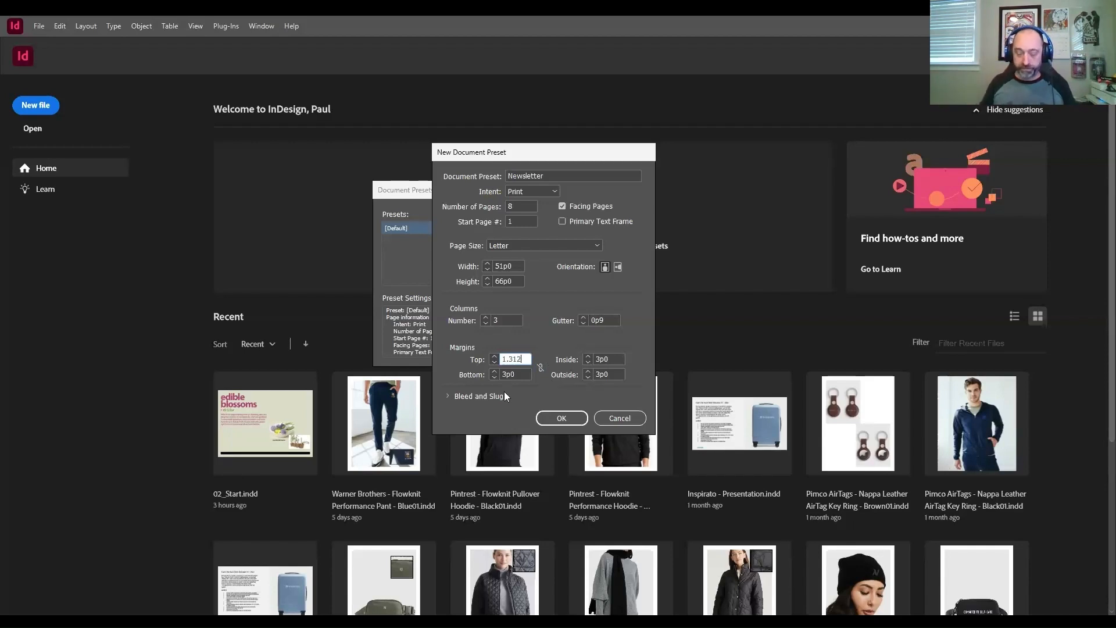
click(87, 620)
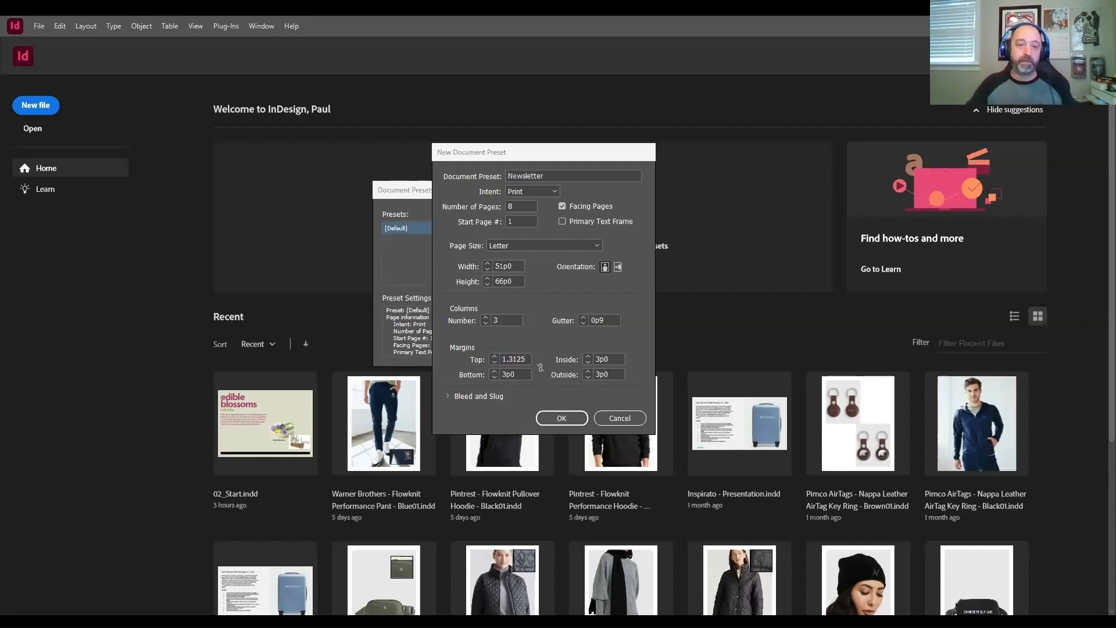
click(525, 359)
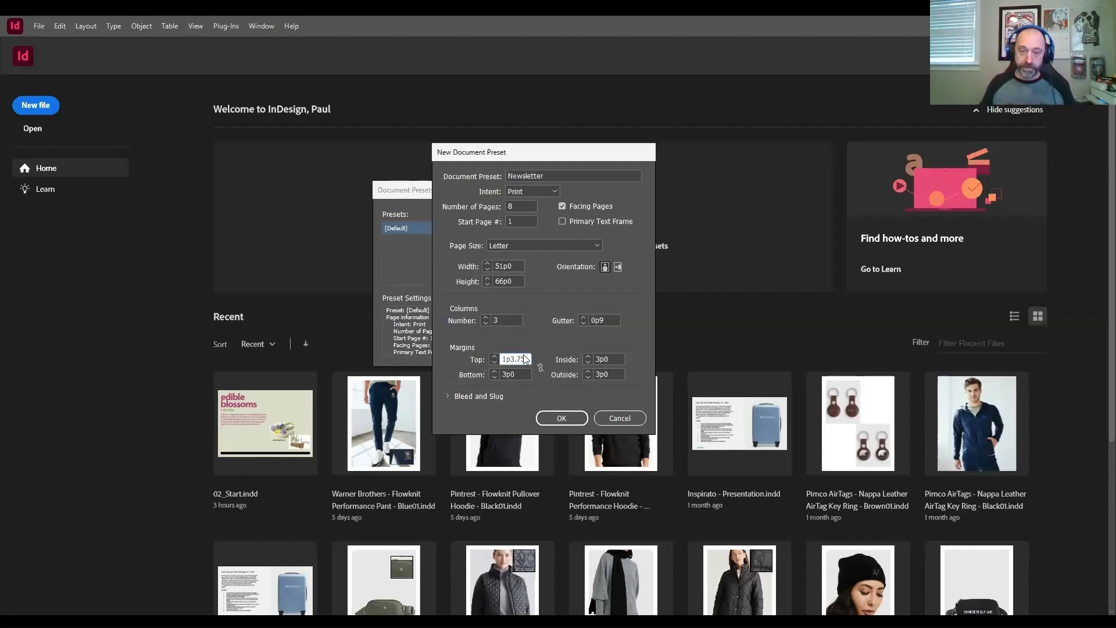
double_click(516, 357)
text(1.3125)
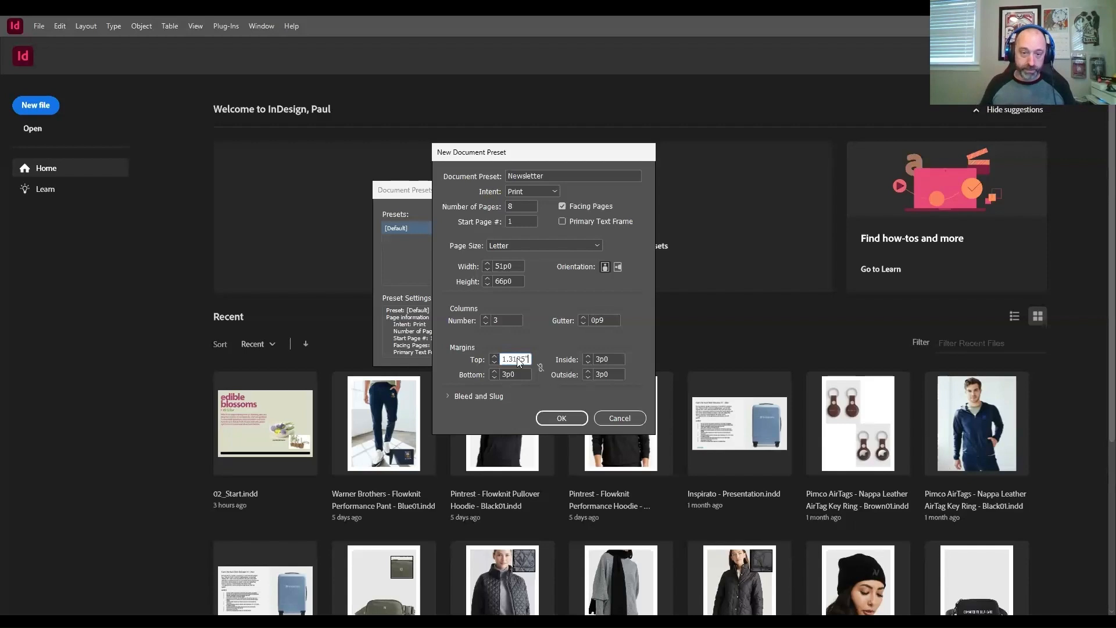
text(")
key(Tab)
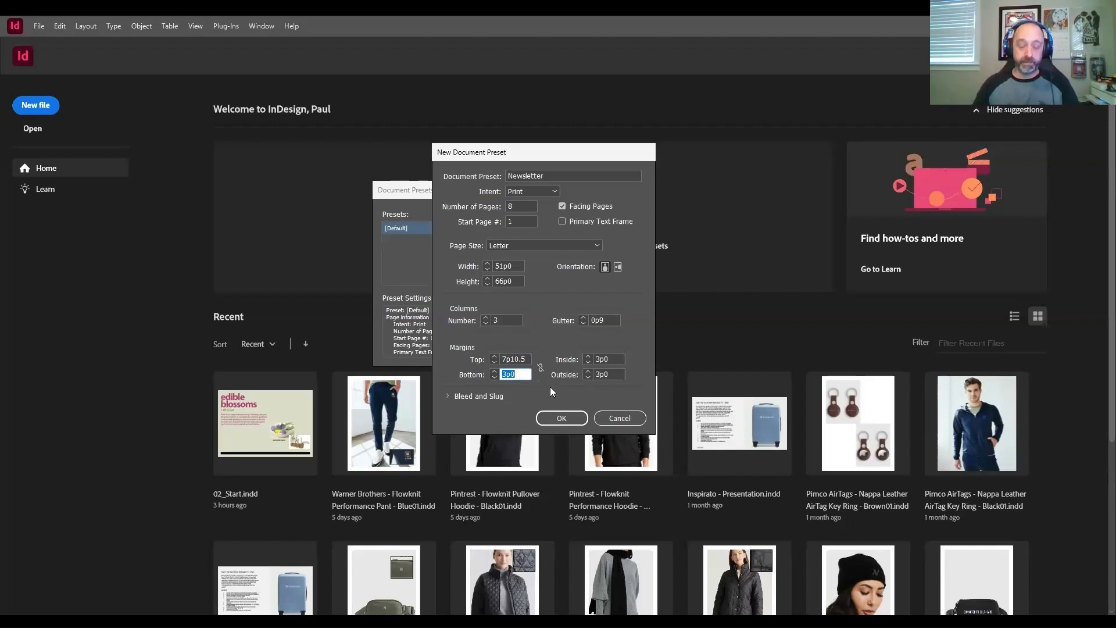
Step: Set the preset's bottom margin to 0.375 inches
text(.3)
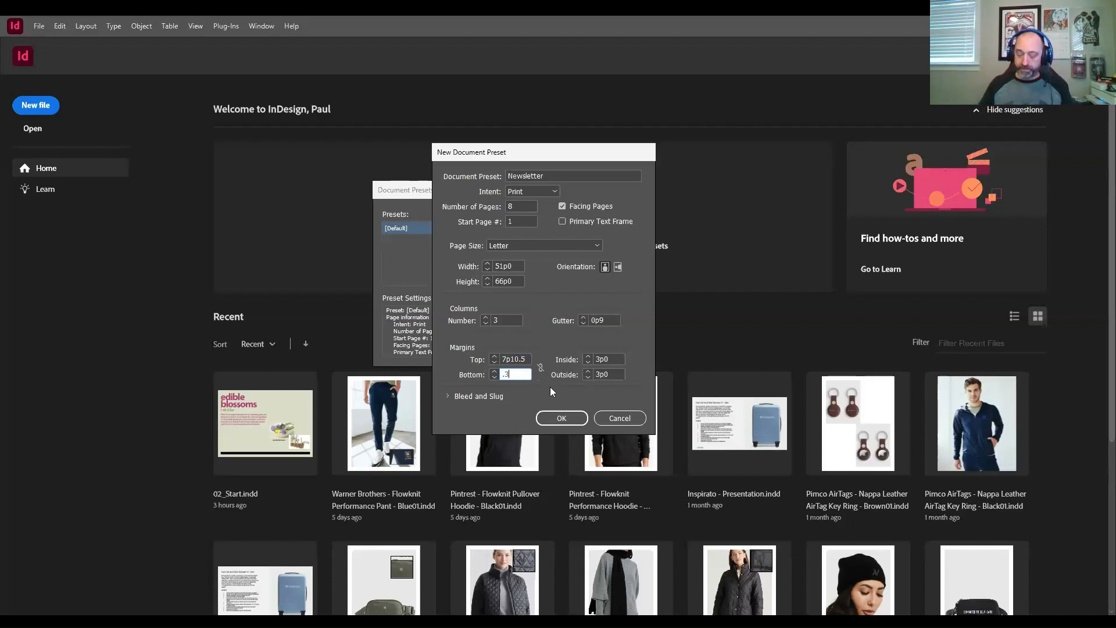
text(75")
key(Tab)
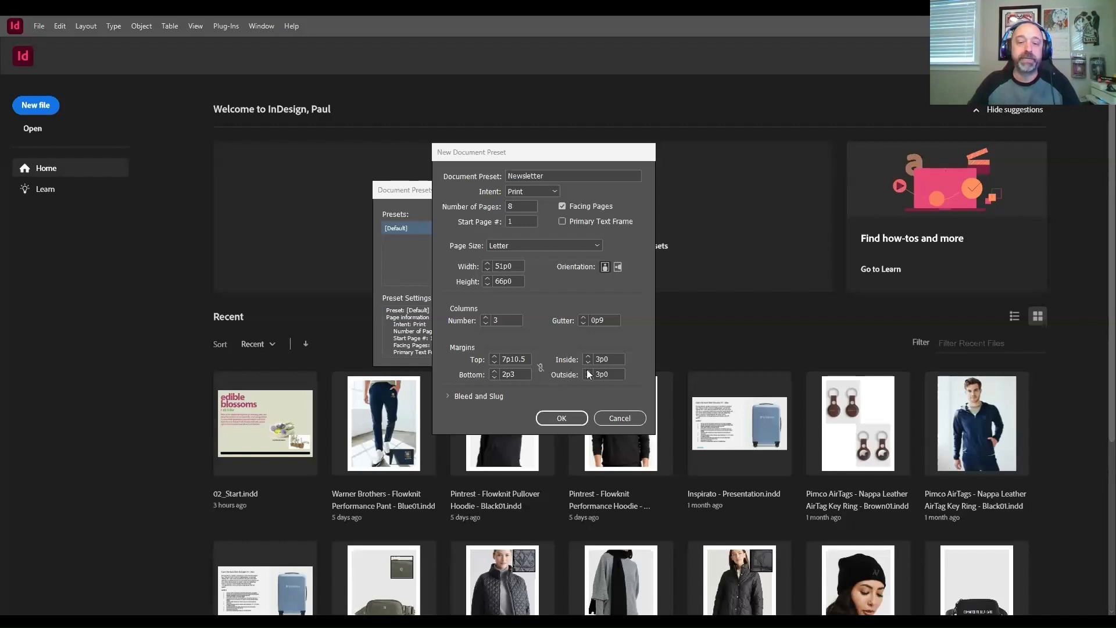
click(614, 357)
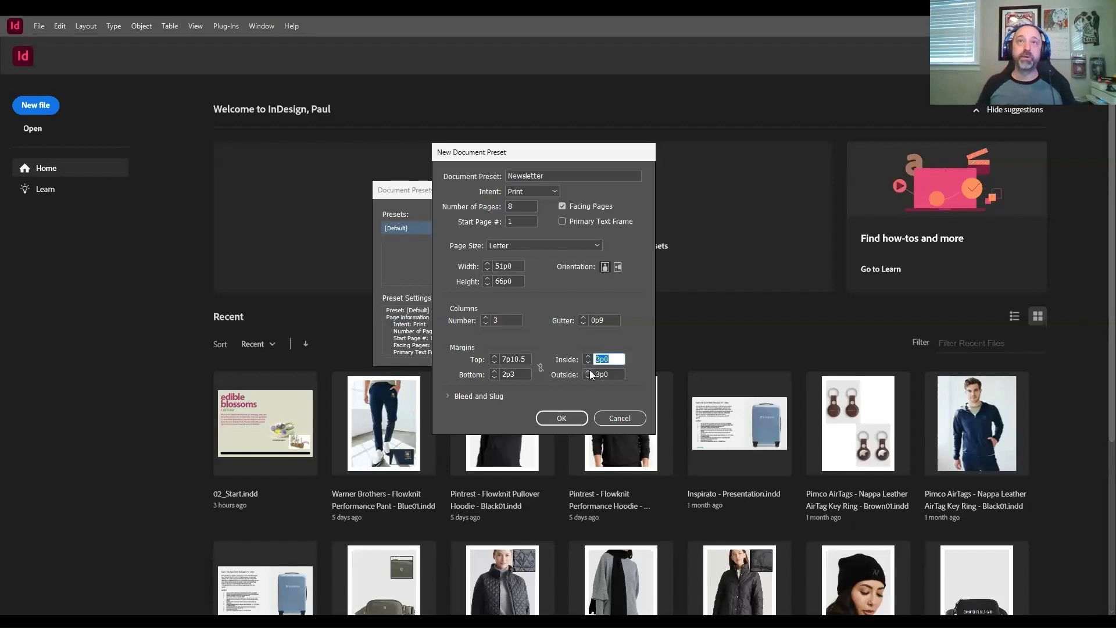
text(0p6)
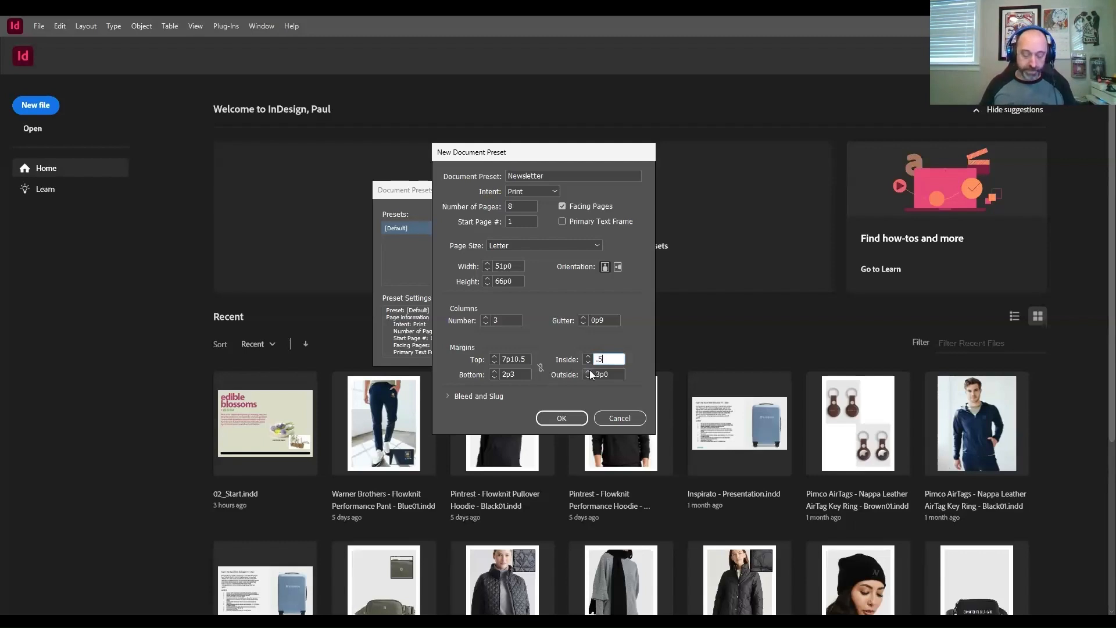
key(Tab)
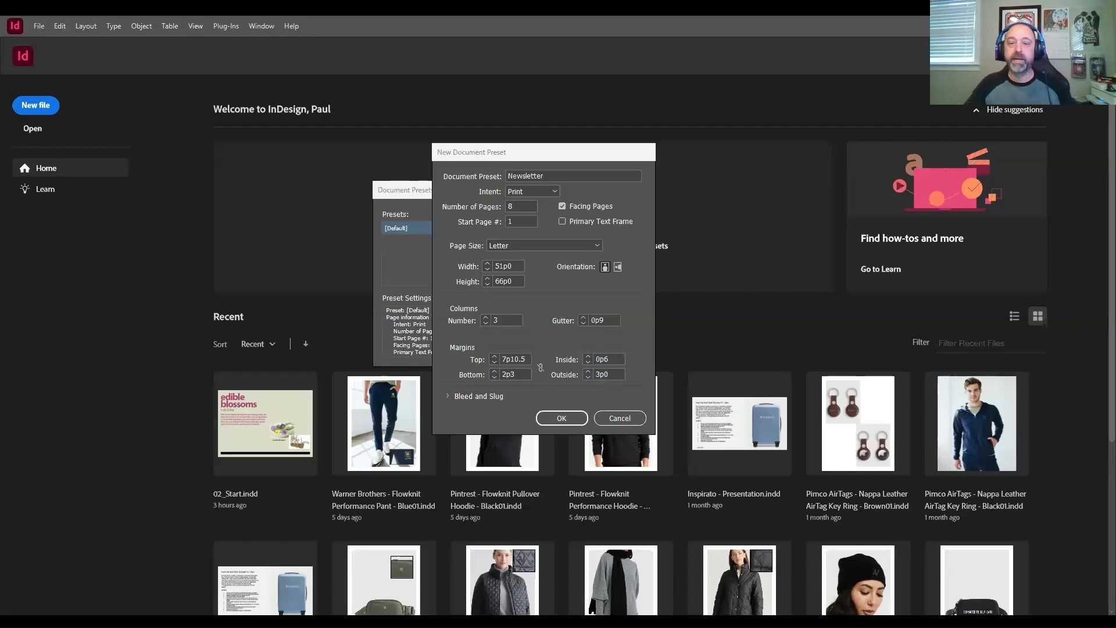
Step: Set the preset's inside margin to 0.5 inches, entering the value with its inch unit
click(614, 359)
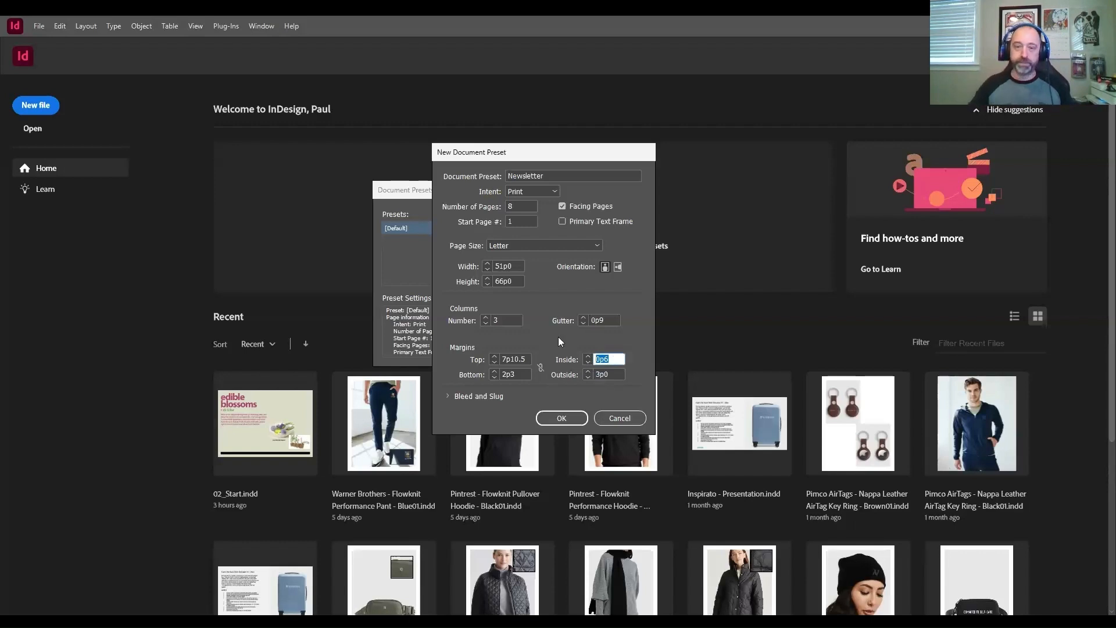
text(.)
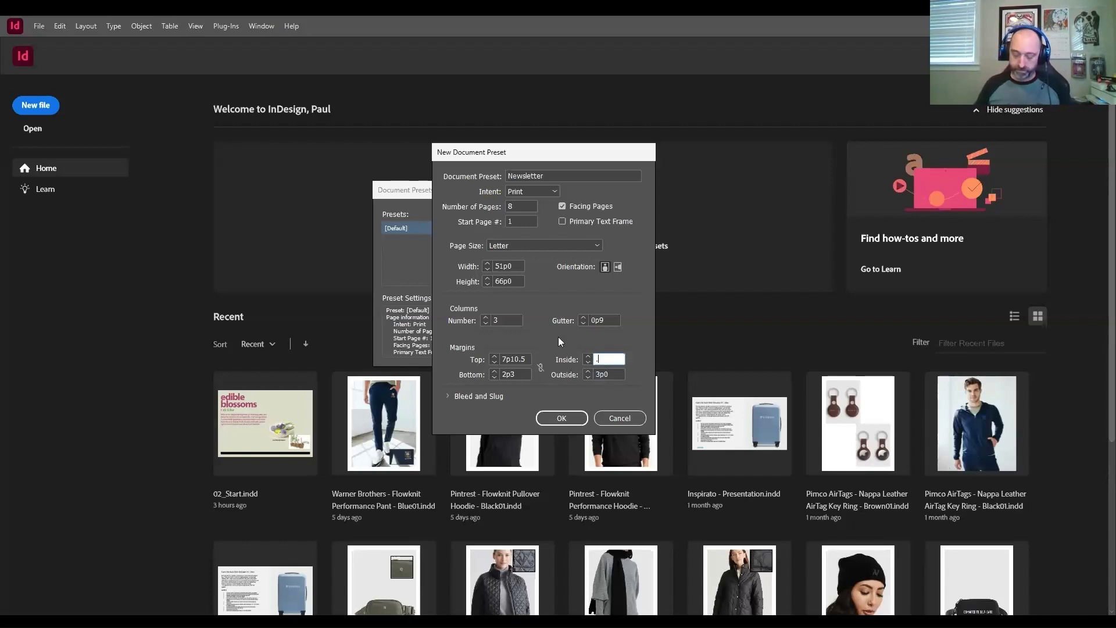
text(5")
key(Tab)
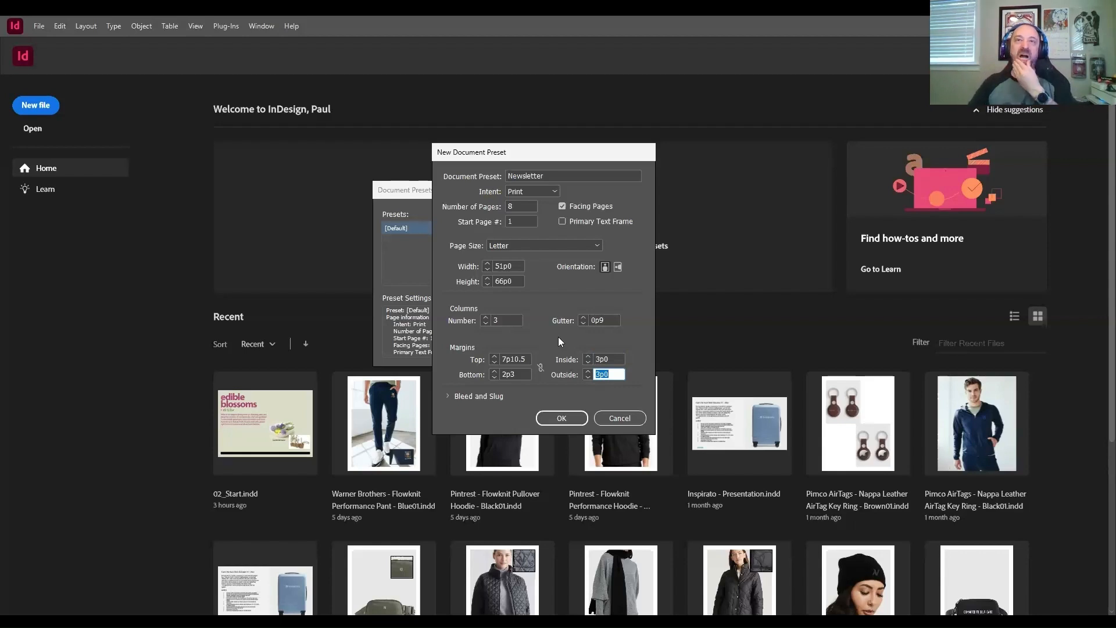
Step: Set the preset's outside margin to 0.25 inches, entering the value with its inch unit
text(.25")
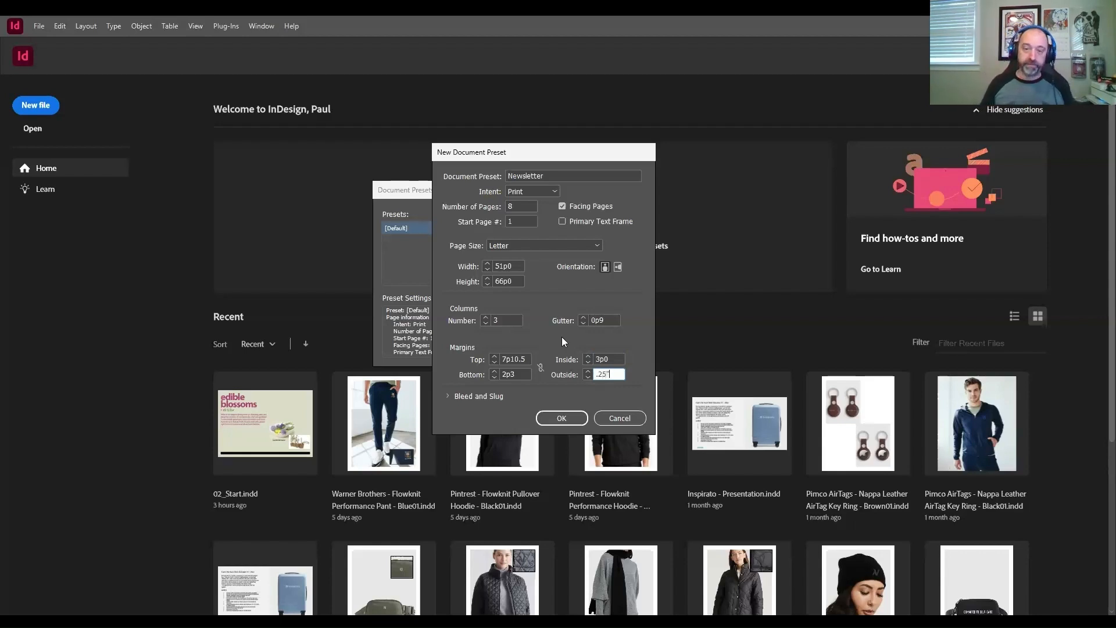
key(Tab)
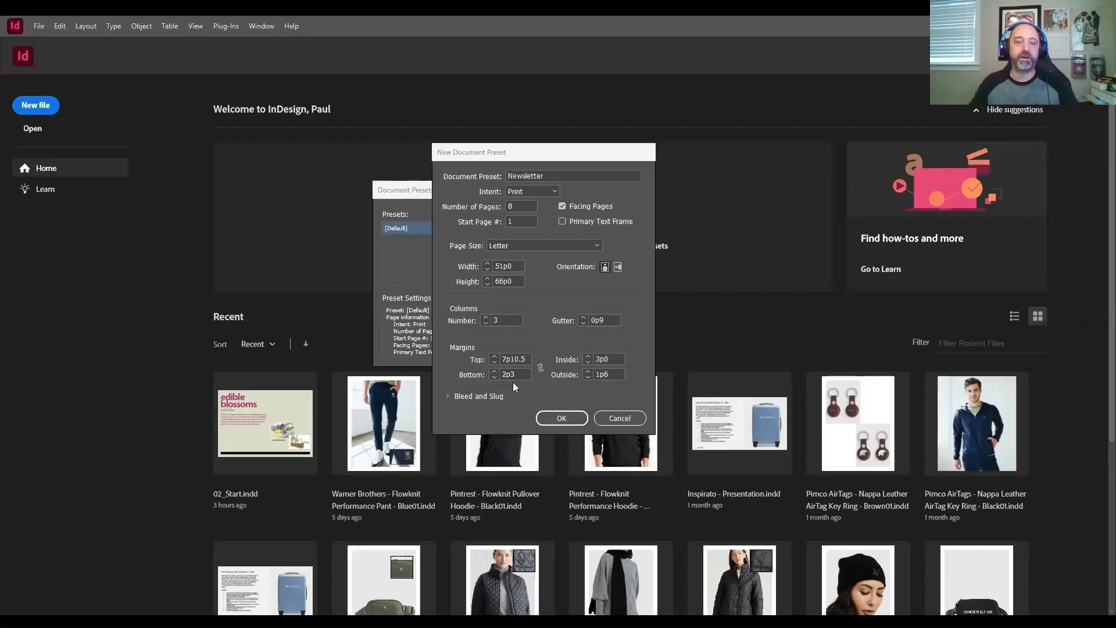
Step: Set the preset's linked bleed values to 0.125 inches on all sides and save the Newsletter document preset
click(448, 401)
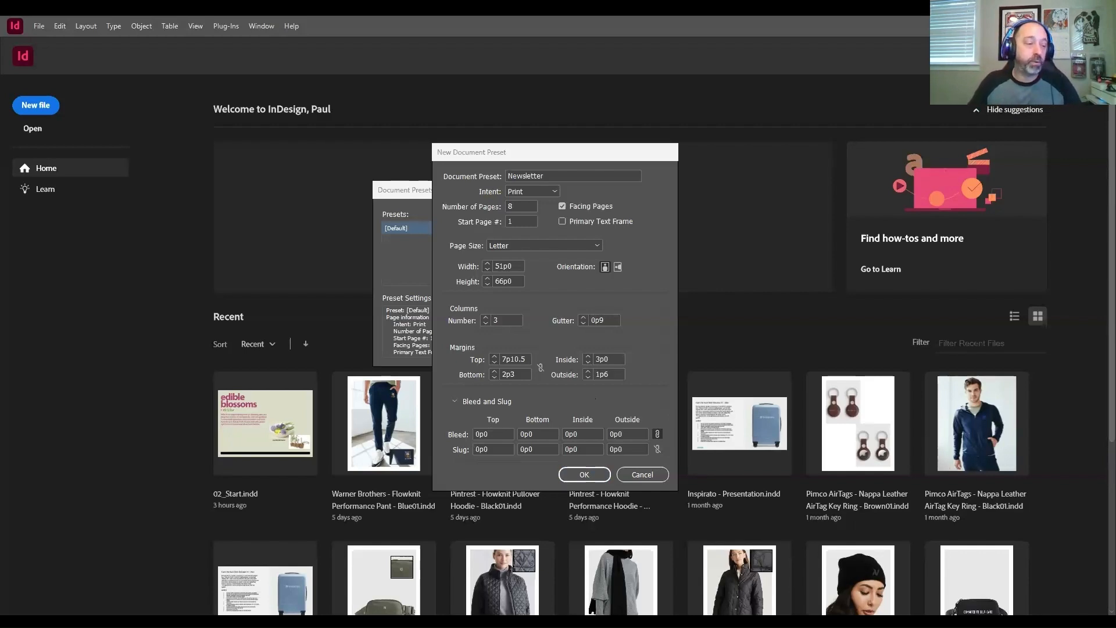
click(493, 434)
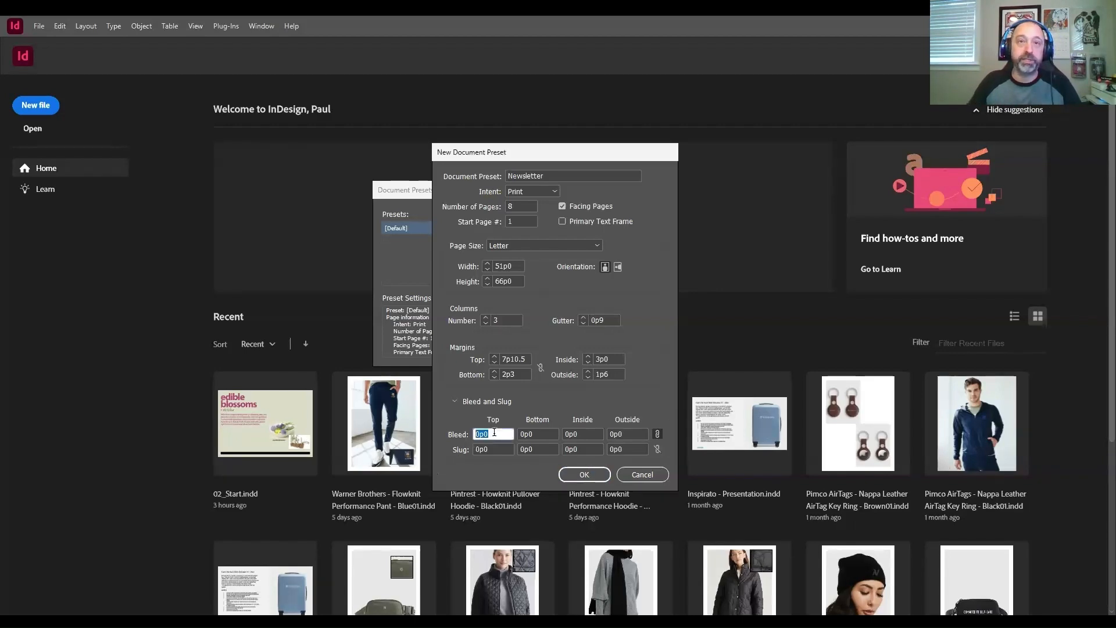
text(.125)
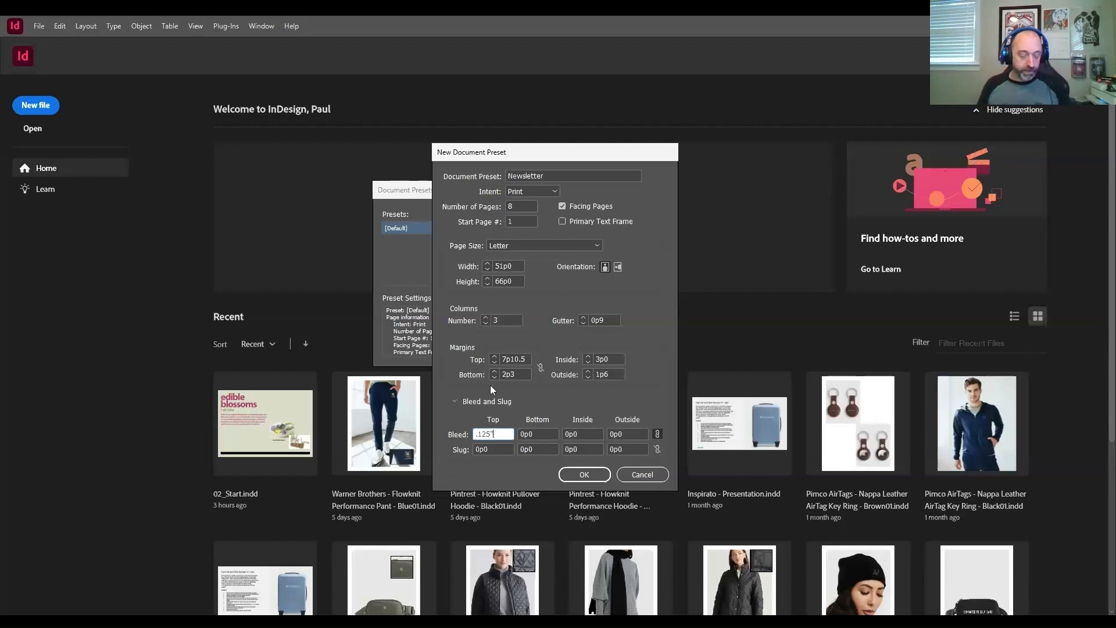
key(Tab)
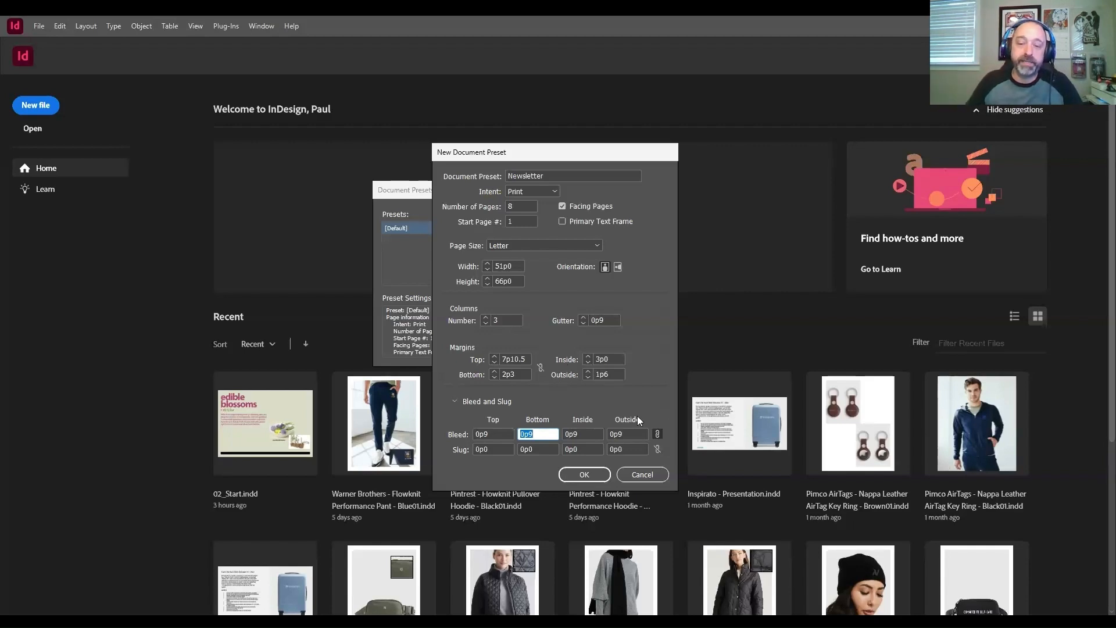
click(574, 477)
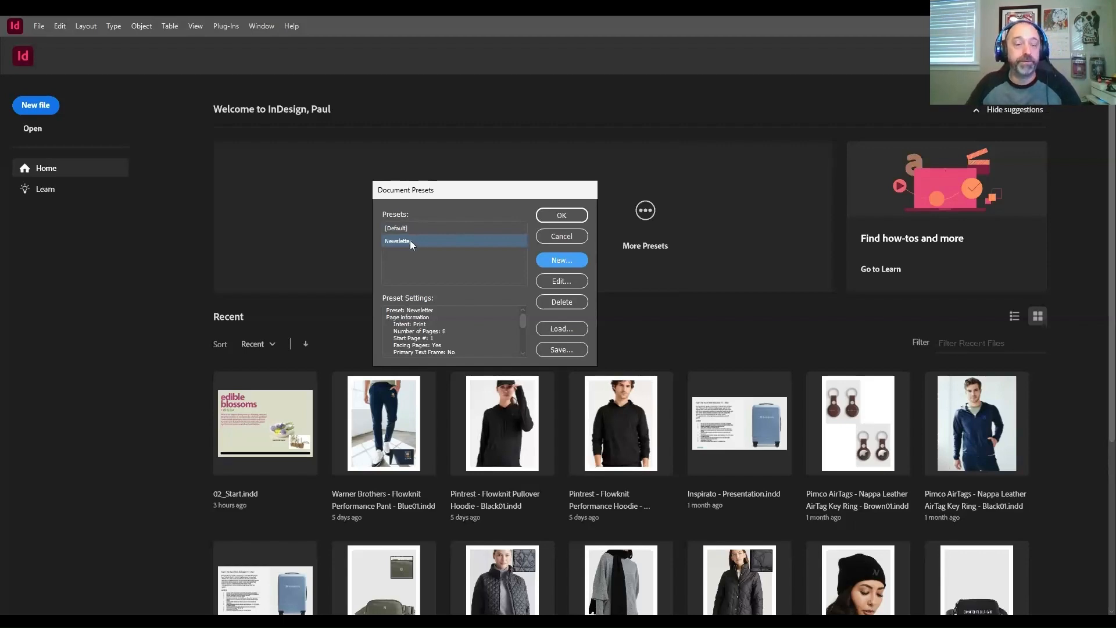
click(562, 216)
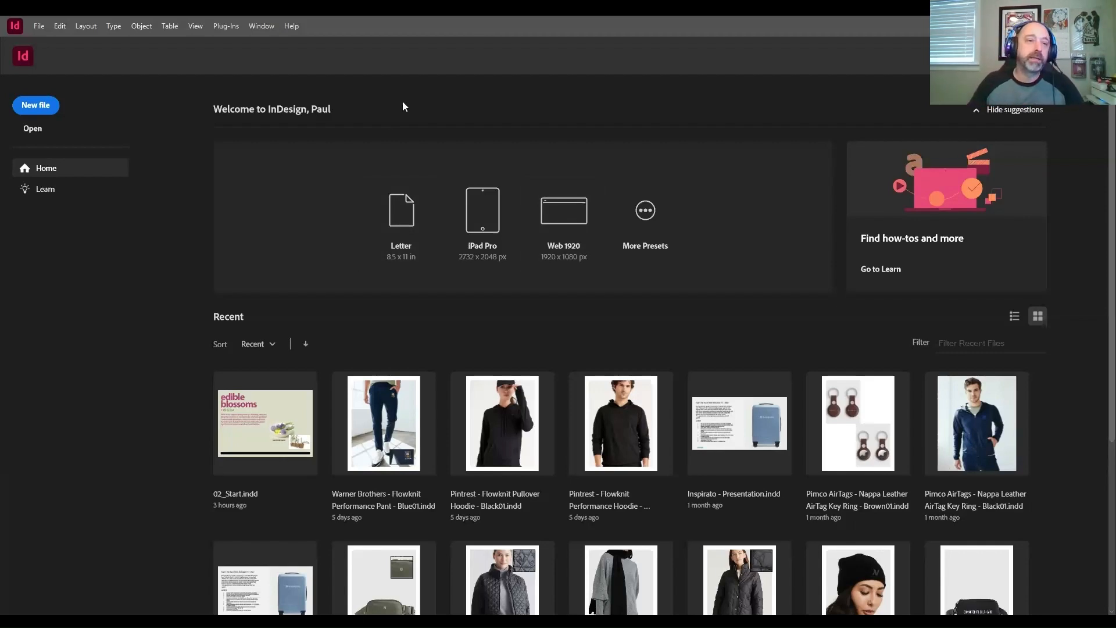
Step: Create a new document from the saved Newsletter preset after reviewing its column, margin and bleed settings
click(39, 26)
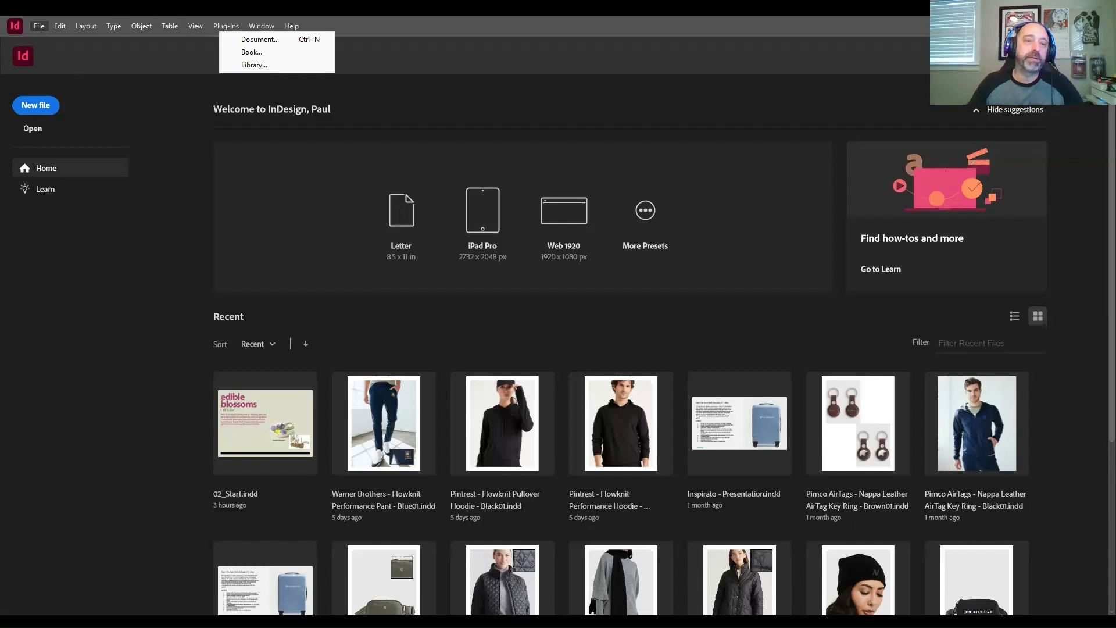
click(302, 39)
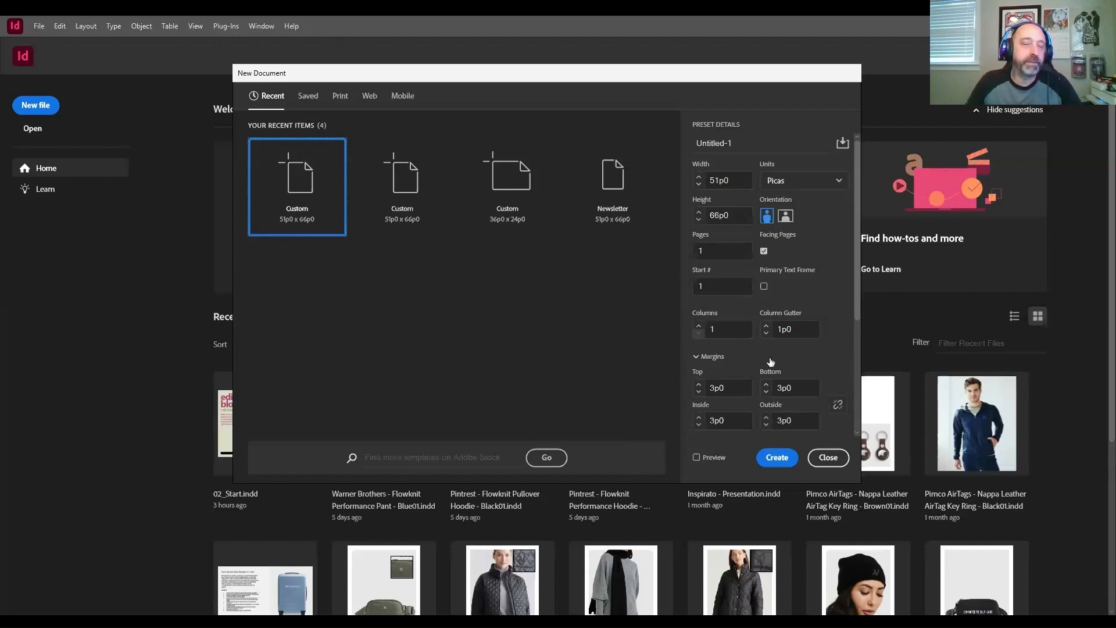
scroll(770, 363, down, 2)
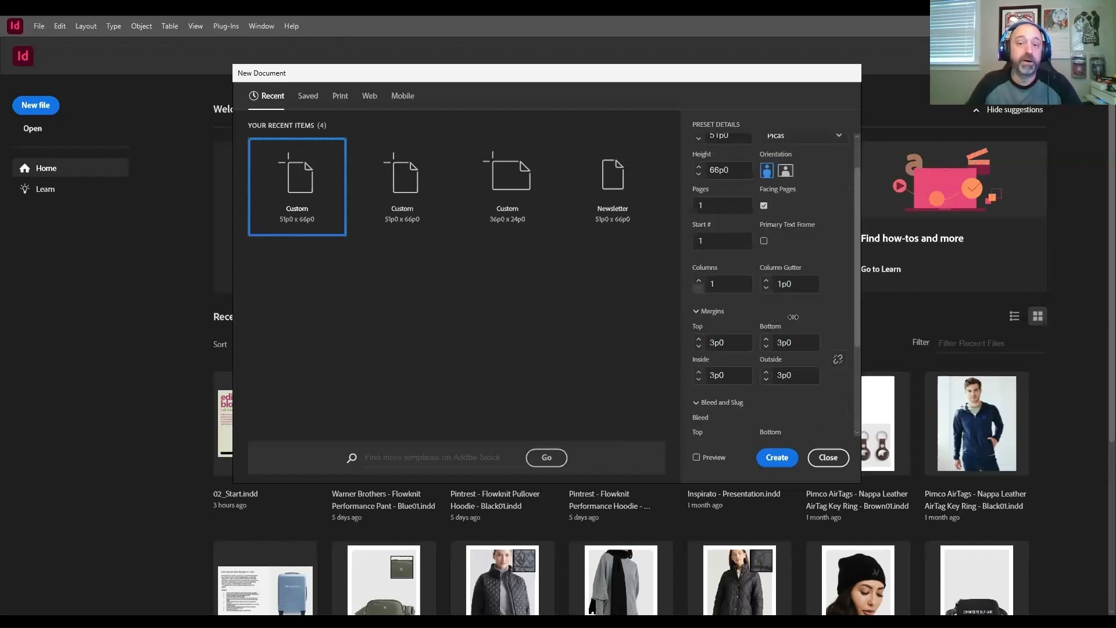
scroll(793, 317, down, 5)
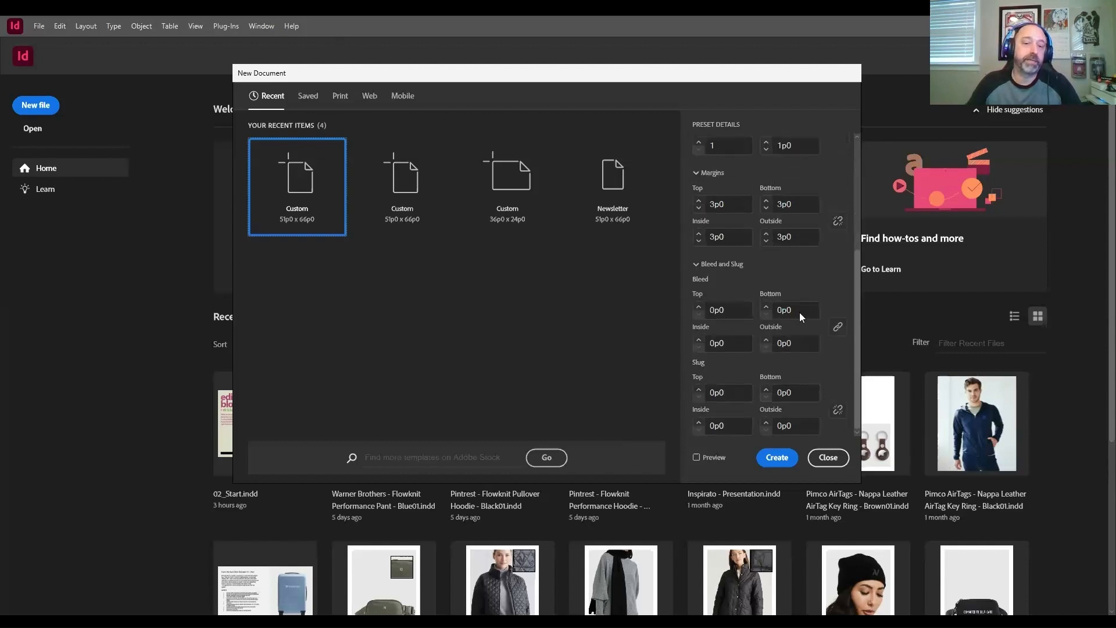
scroll(806, 286, up, 7)
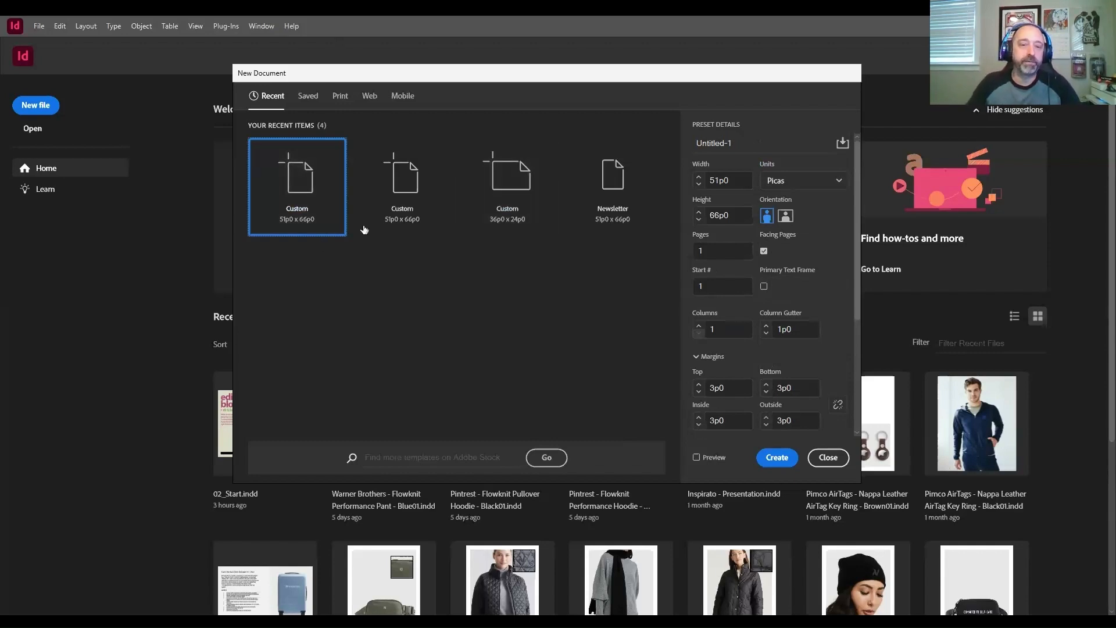
click(307, 103)
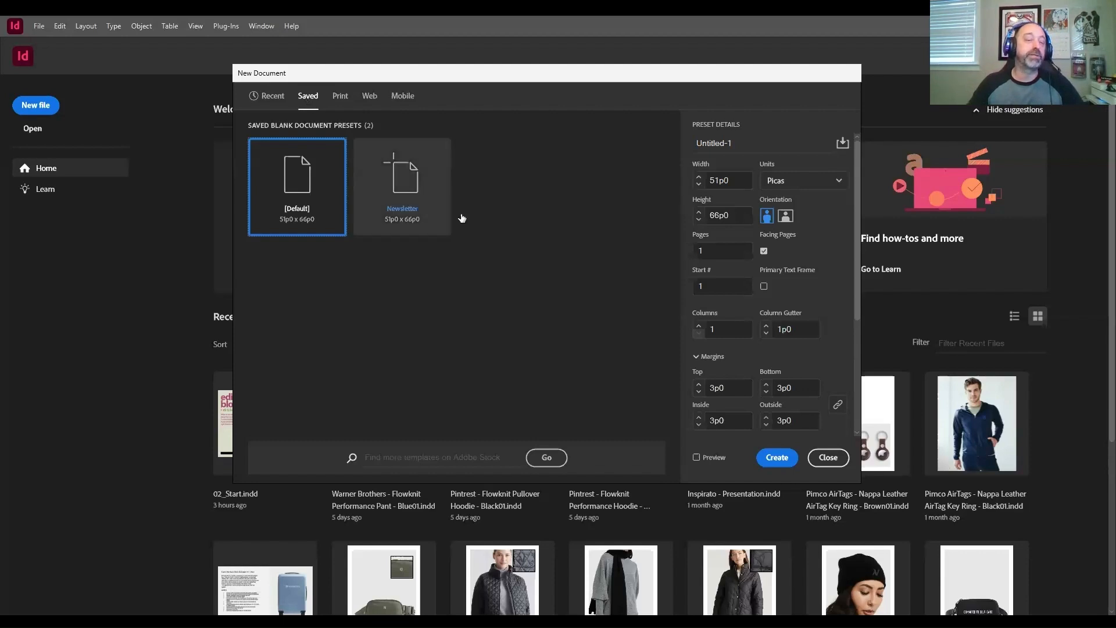
click(399, 191)
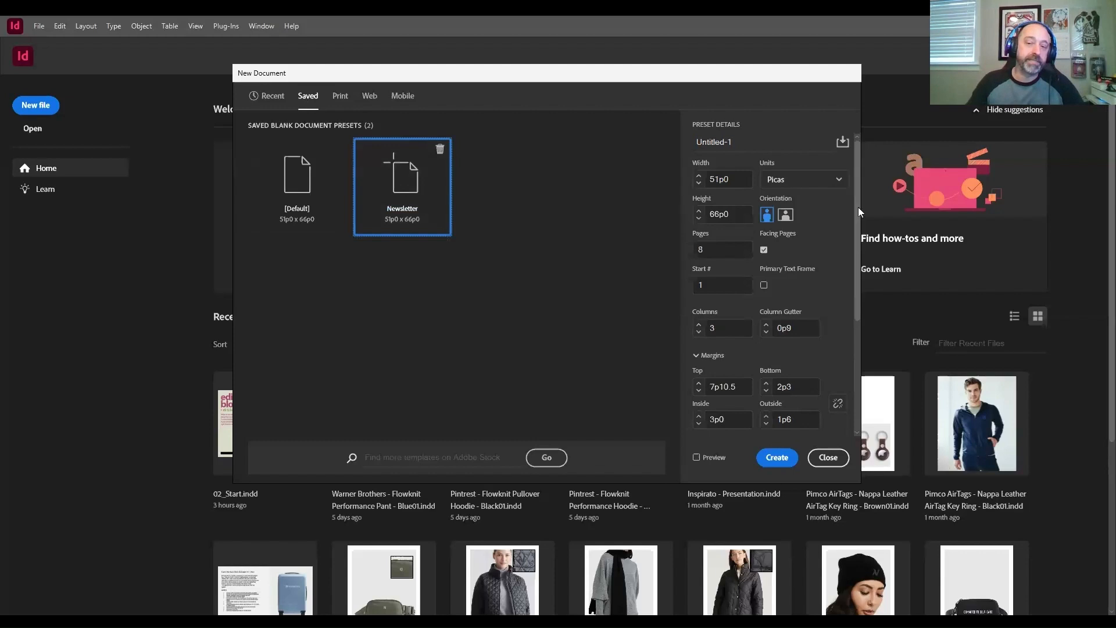
drag(858, 208, 837, 276)
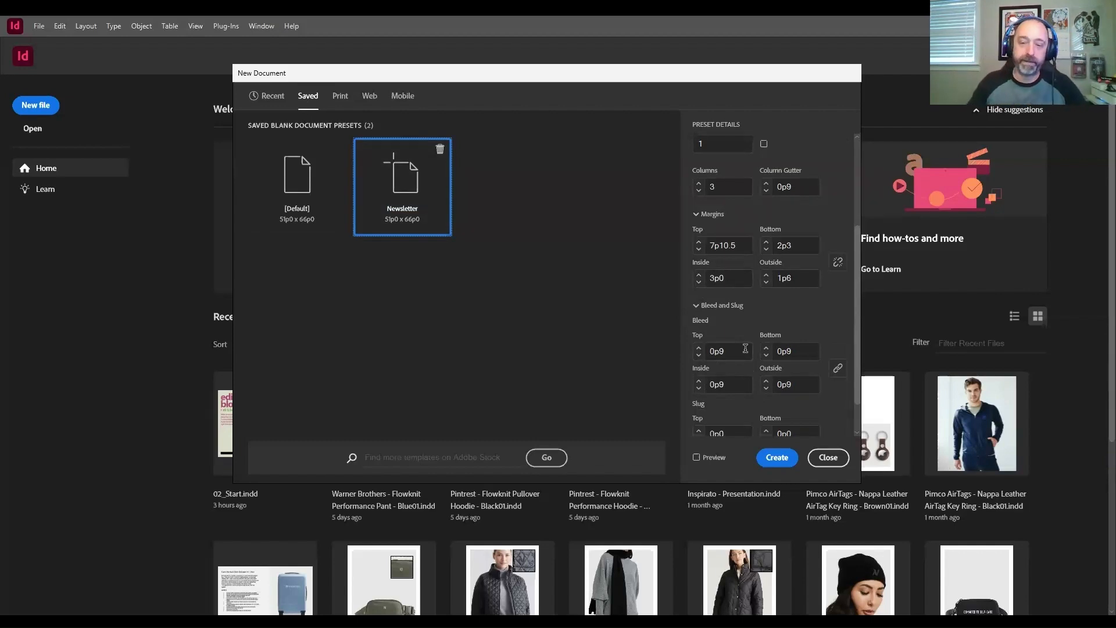
click(785, 461)
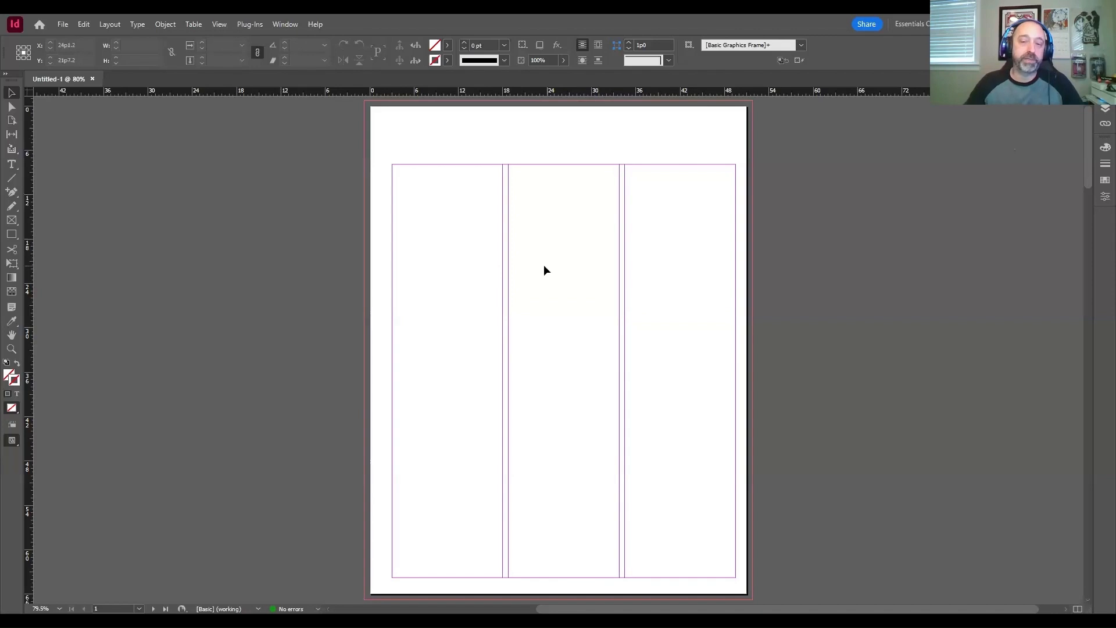
Step: Examine the first page and the facing-page spreads of the new document for their columns, margins and bleed
scroll(540, 266, down, 3)
scroll(541, 268, down, 15)
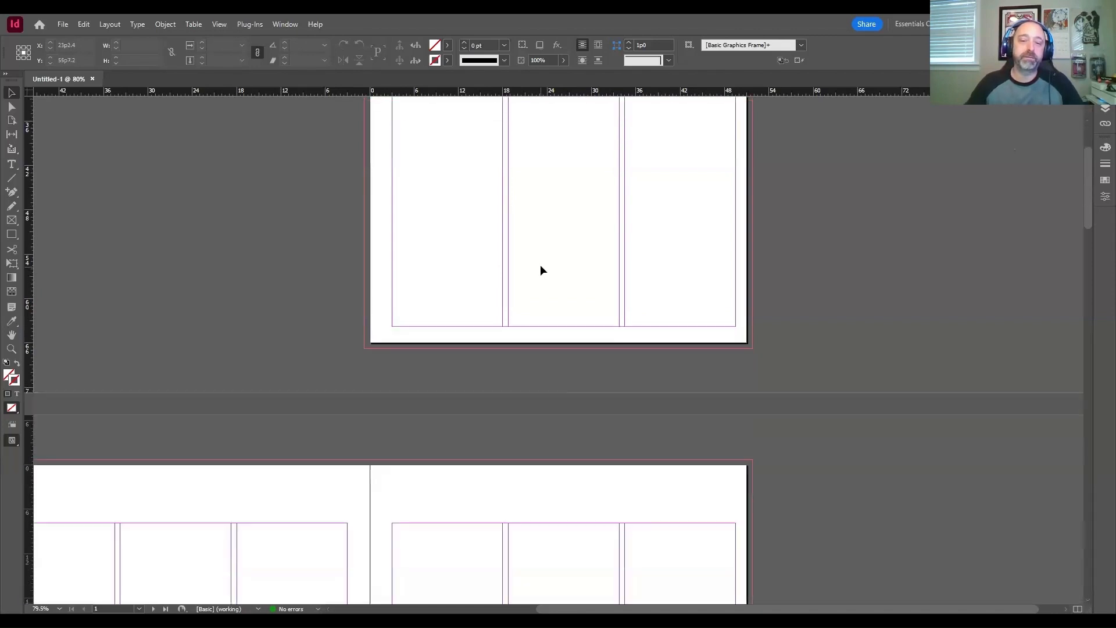
scroll(540, 267, down, 3)
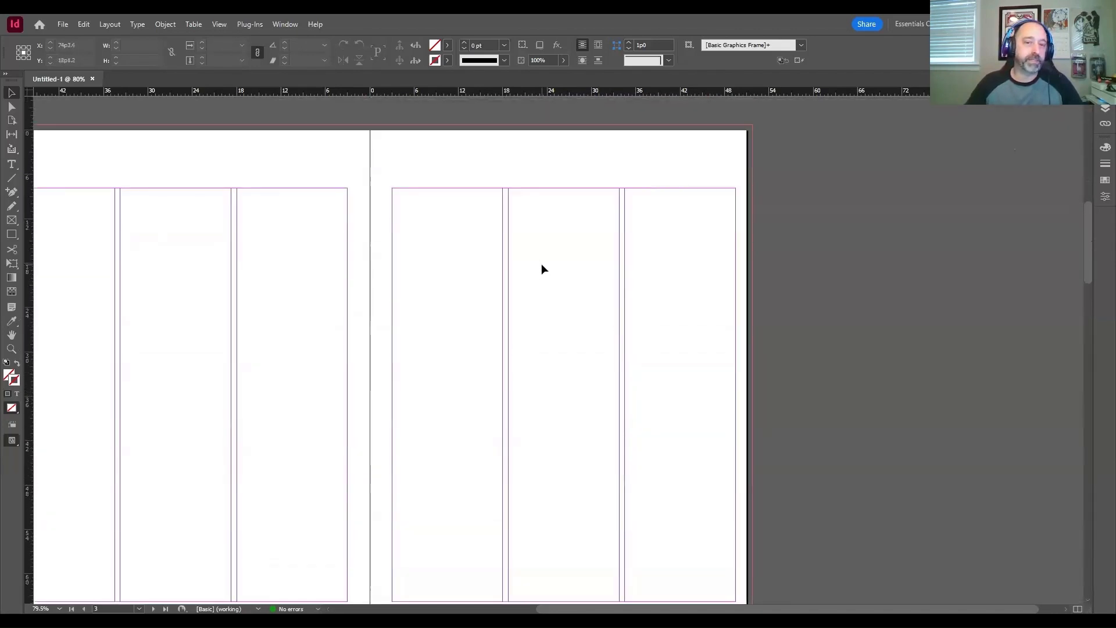
drag(722, 608, 589, 607)
scroll(661, 472, up, 2)
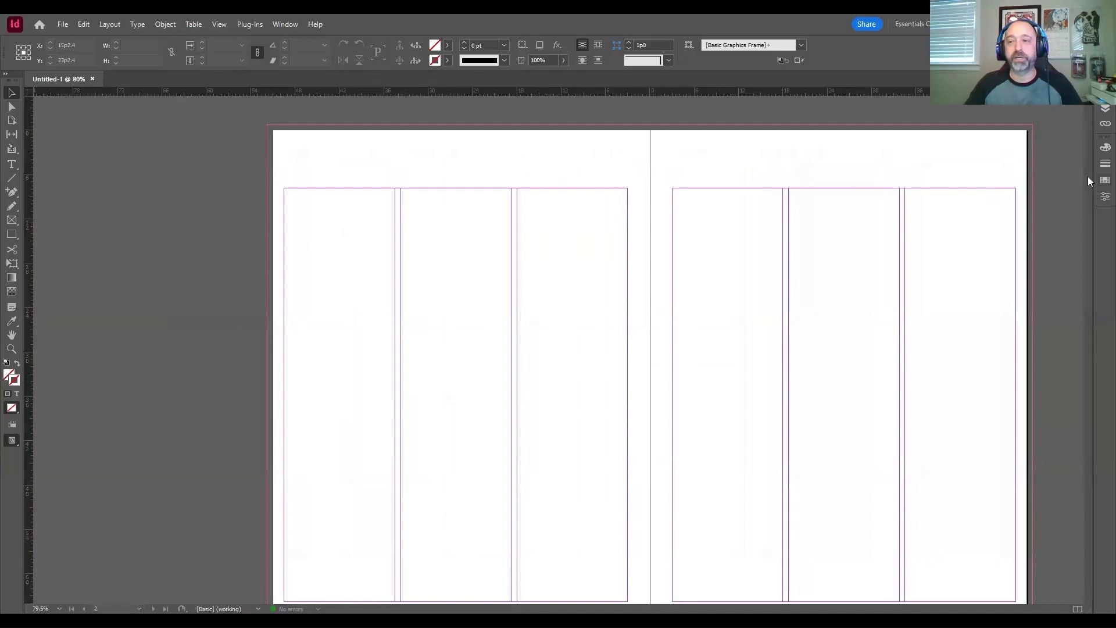
drag(1088, 257, 1088, 262)
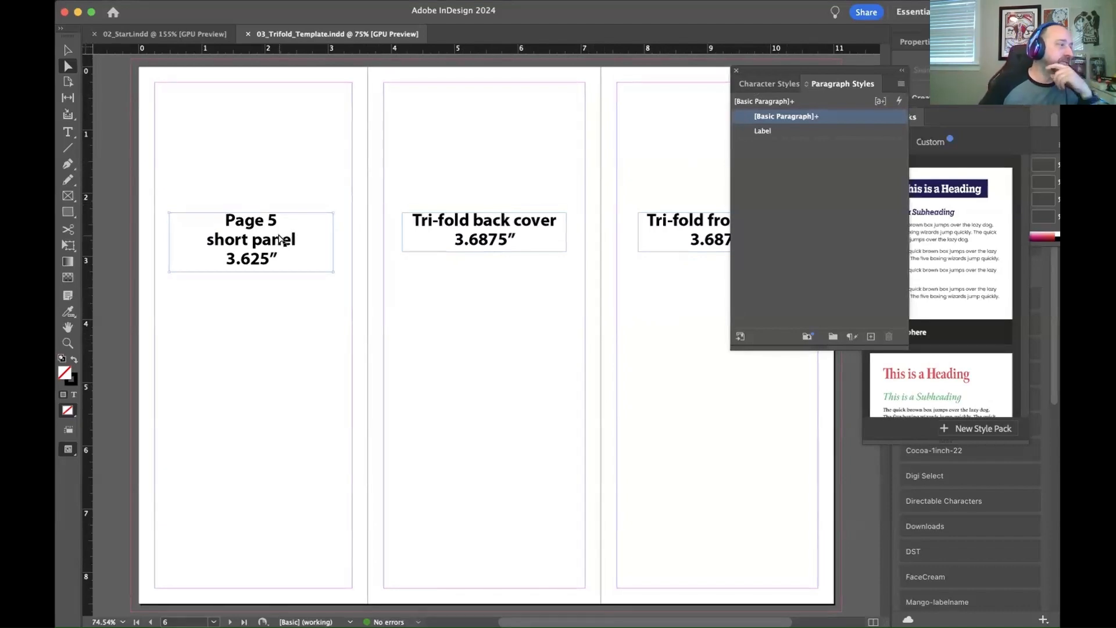
Step: Deselect the text frame and close the 03_Trifold_Template.indd document
click(358, 234)
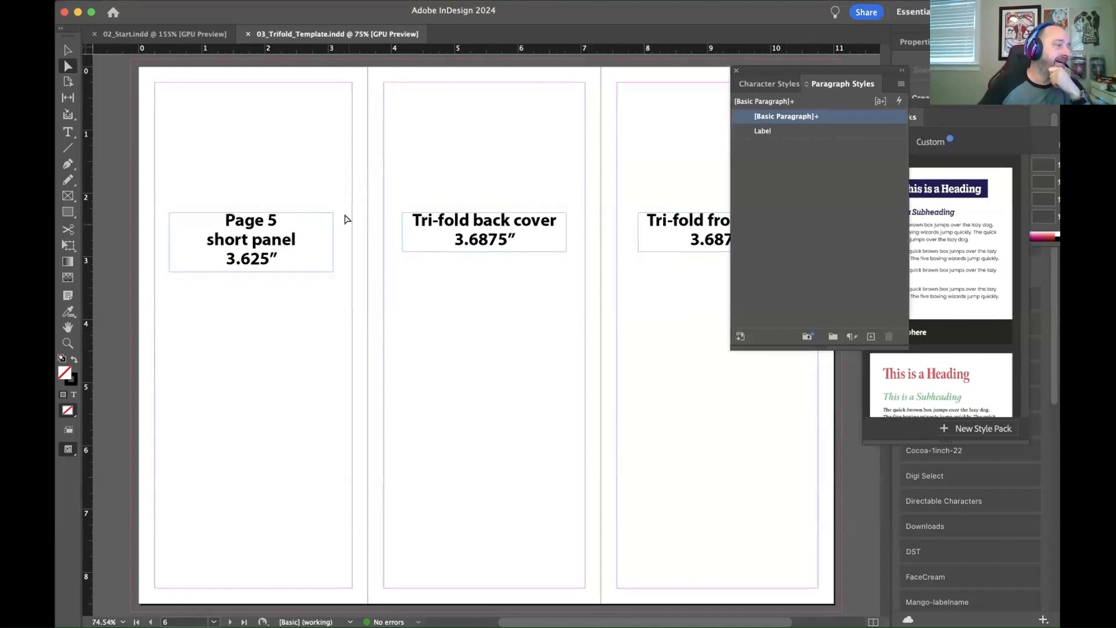
click(247, 34)
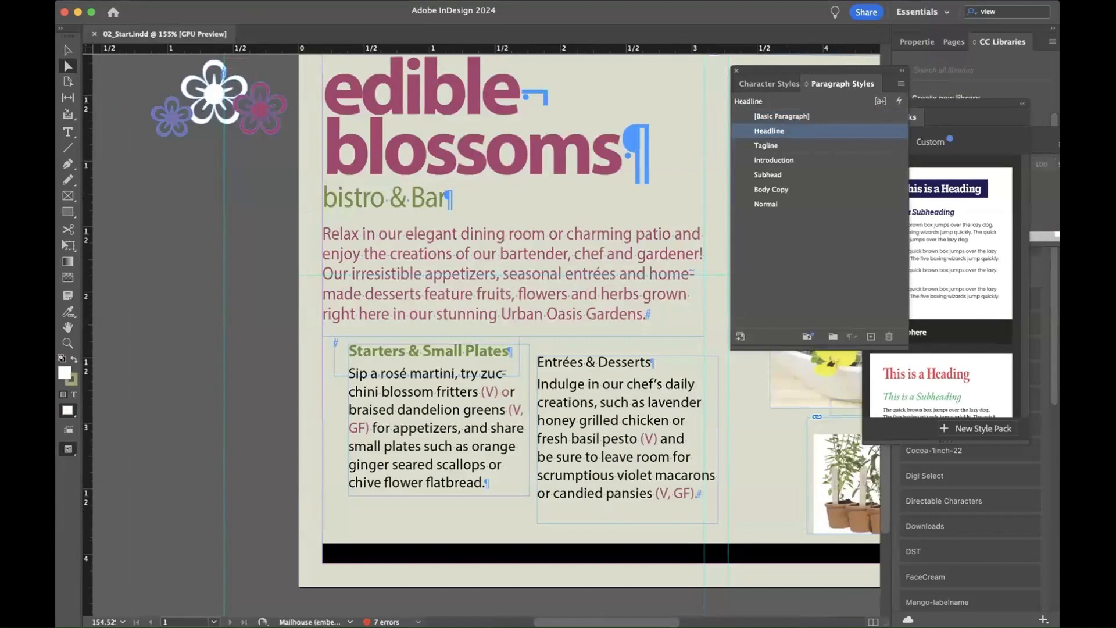
Step: Create a new document from the saved newsletter preset sized 50p3 x 66p0
click(145, 1)
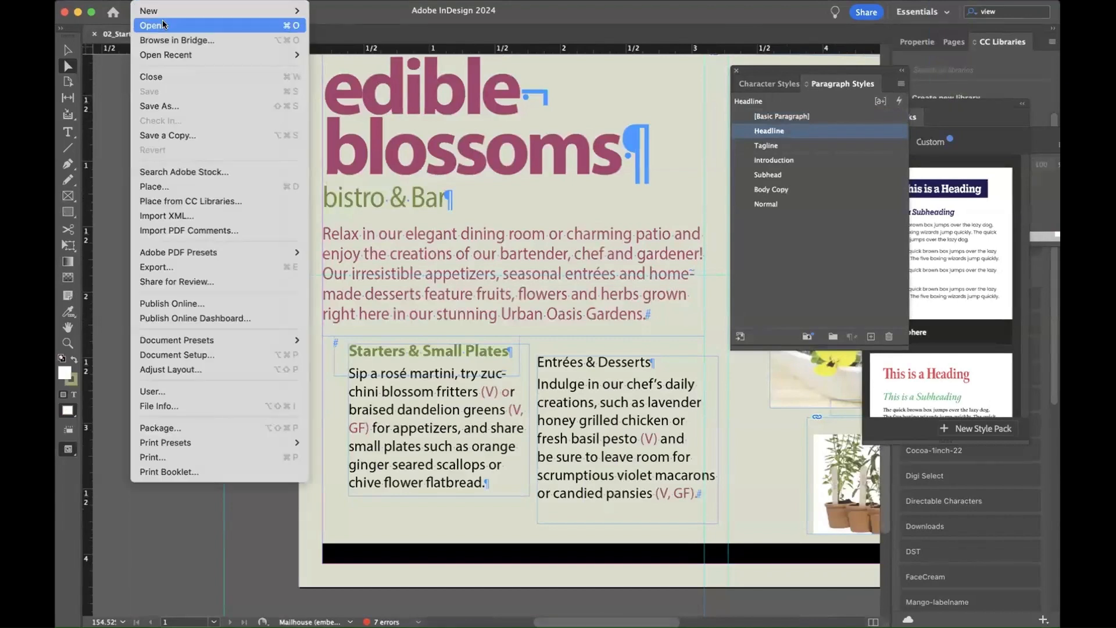
mouse_move(162, 13)
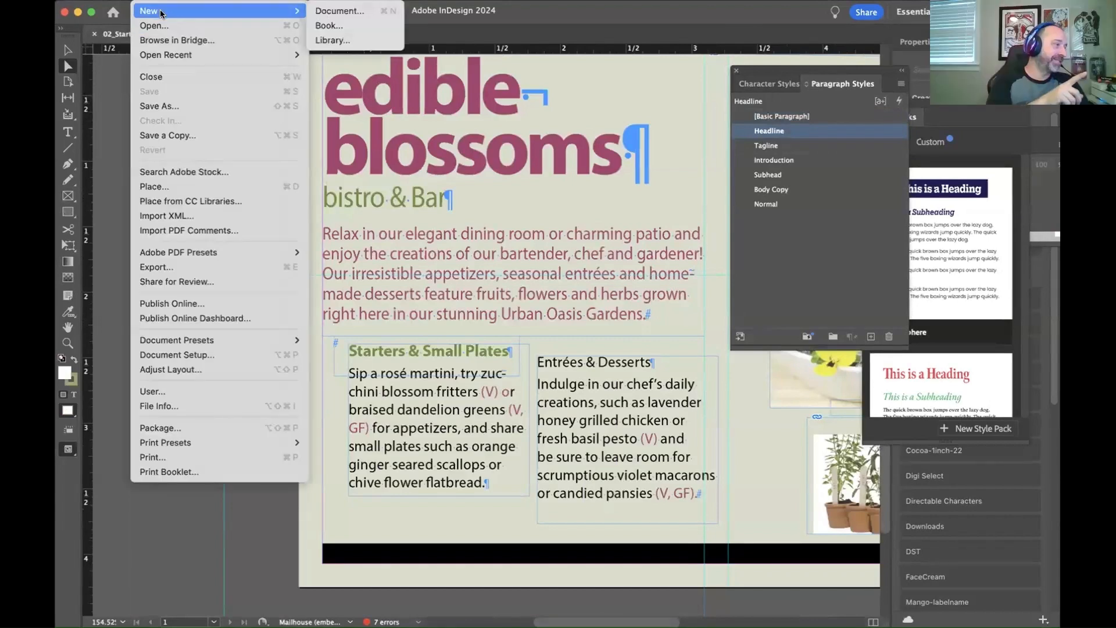
click(336, 12)
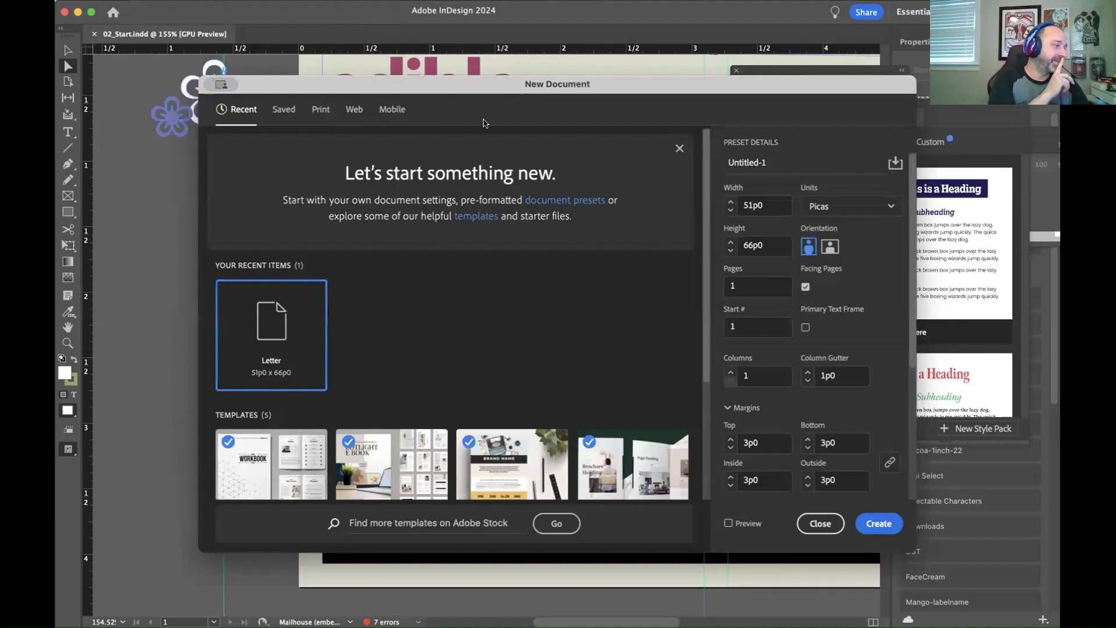
click(288, 109)
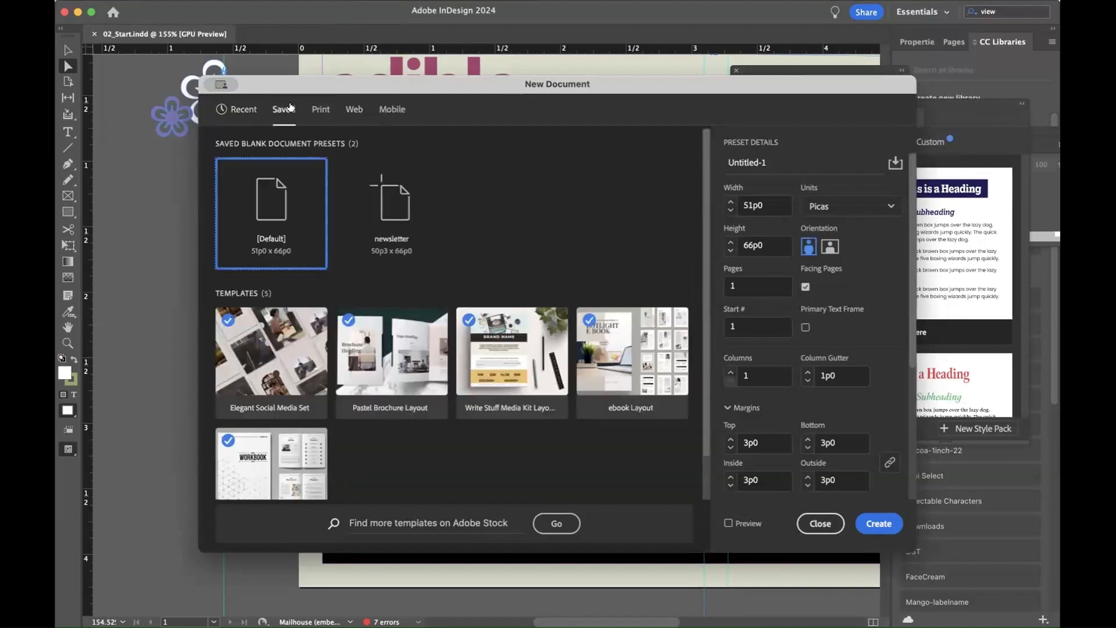
click(410, 230)
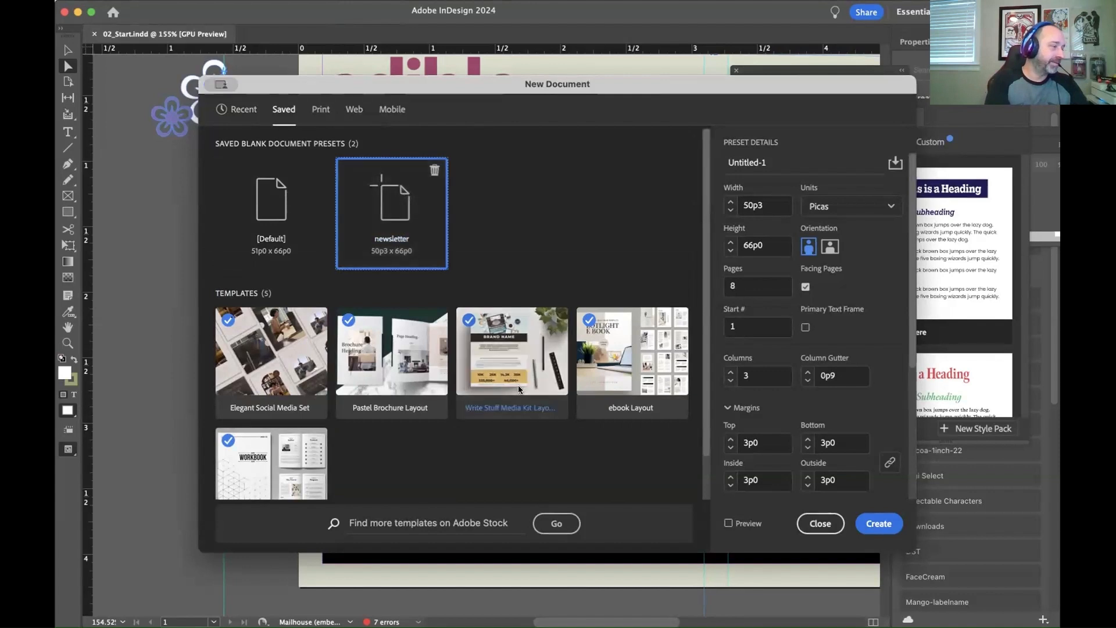
click(882, 526)
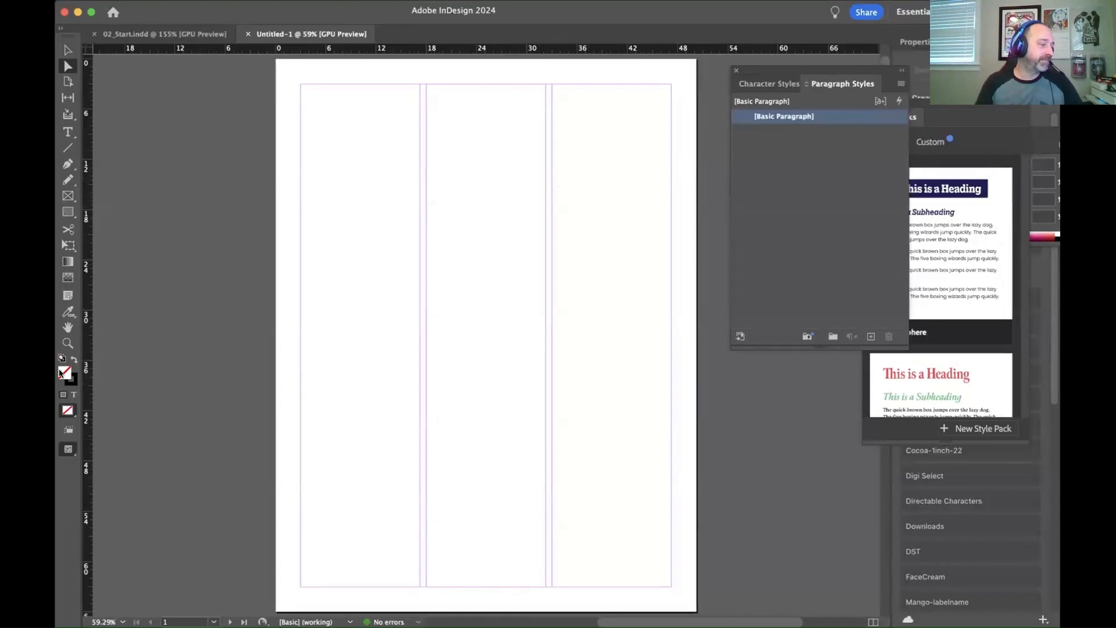
Step: Look through the new 50p3-wide newsletter document to check its pages and three-column layout
scroll(126, 282, down, 10)
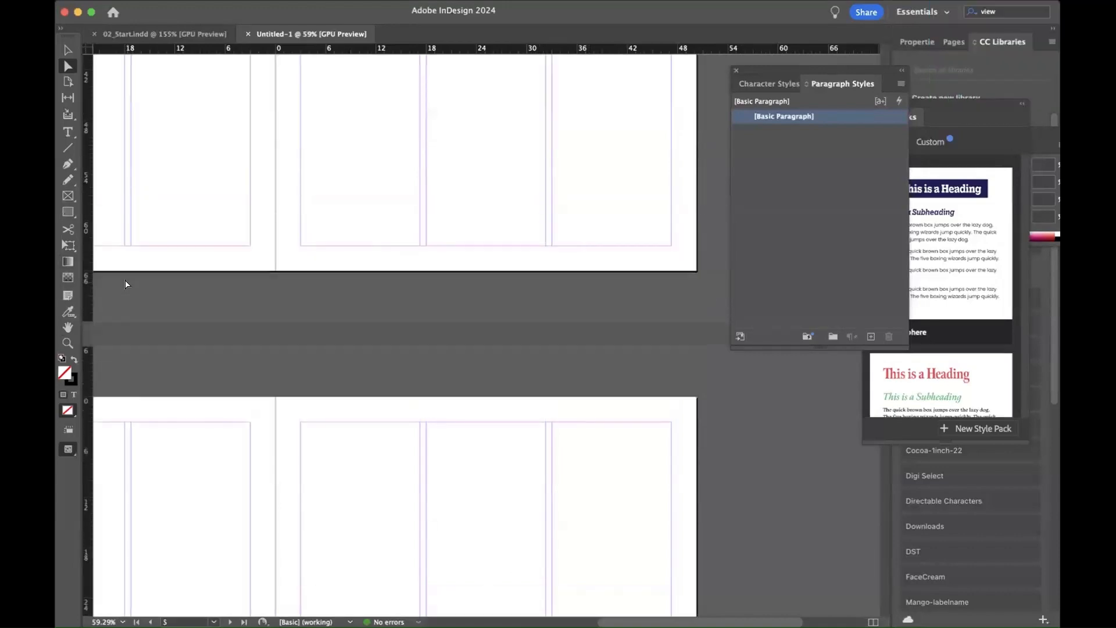
scroll(125, 282, down, 20)
scroll(125, 282, up, 20)
scroll(125, 284, up, 10)
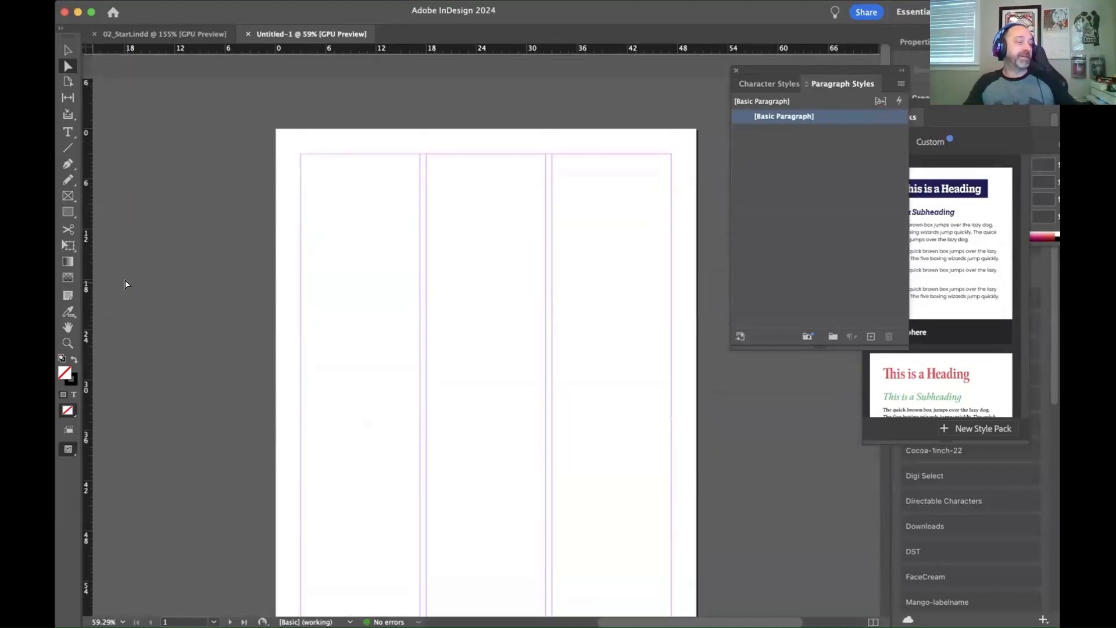
scroll(125, 284, down, 1)
scroll(126, 284, down, 1)
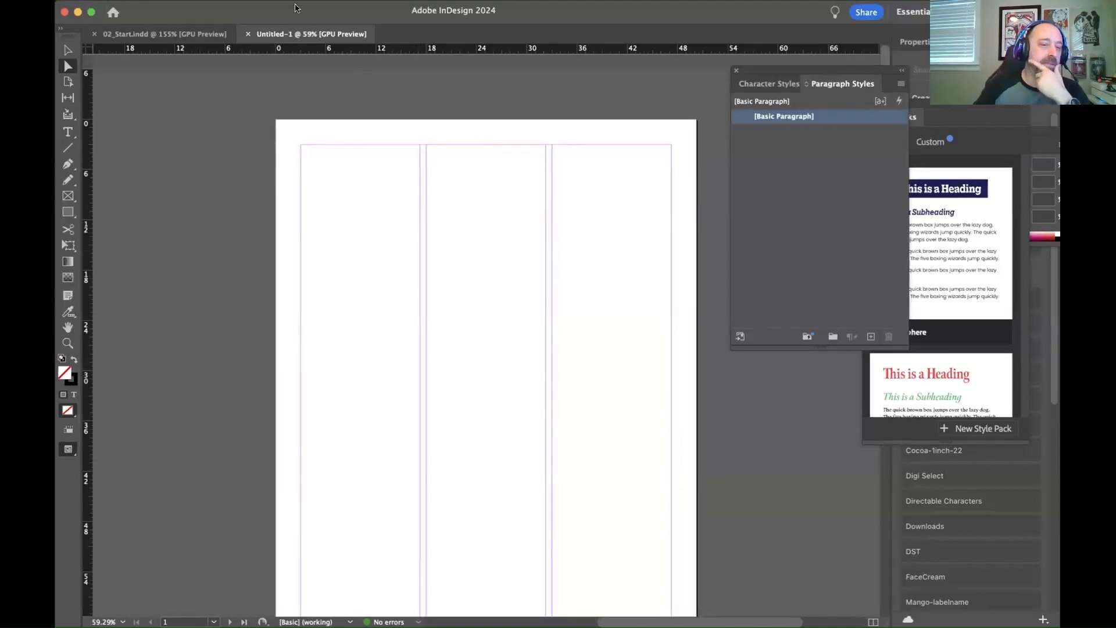
Step: Open the new newsletter document's setup and enter a top margin of 7p10.5
click(143, 0)
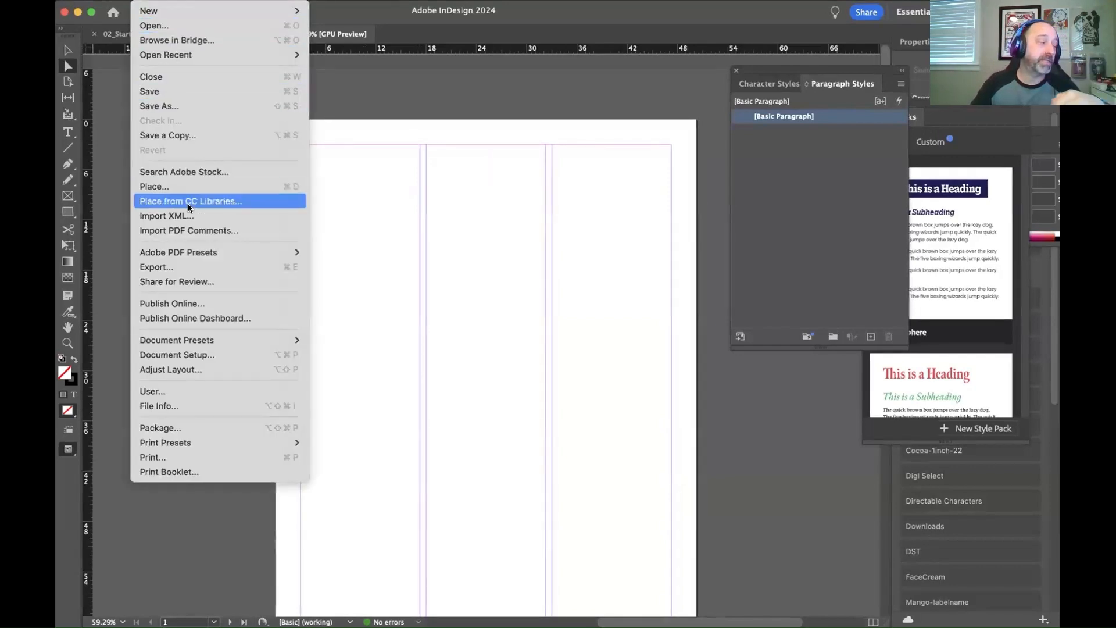
click(176, 356)
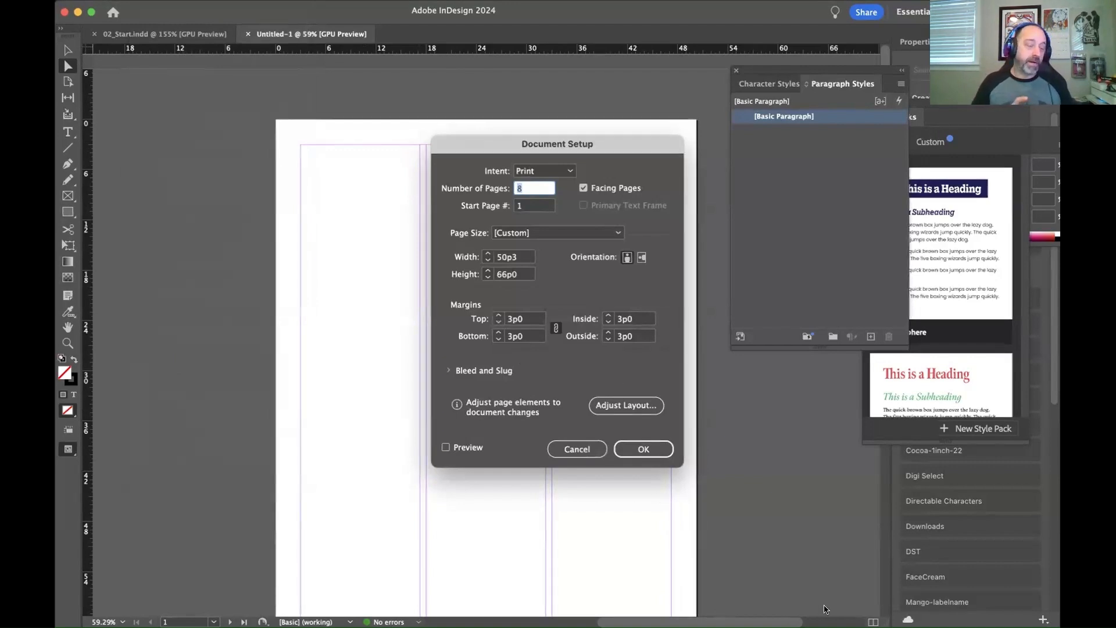
key(Return)
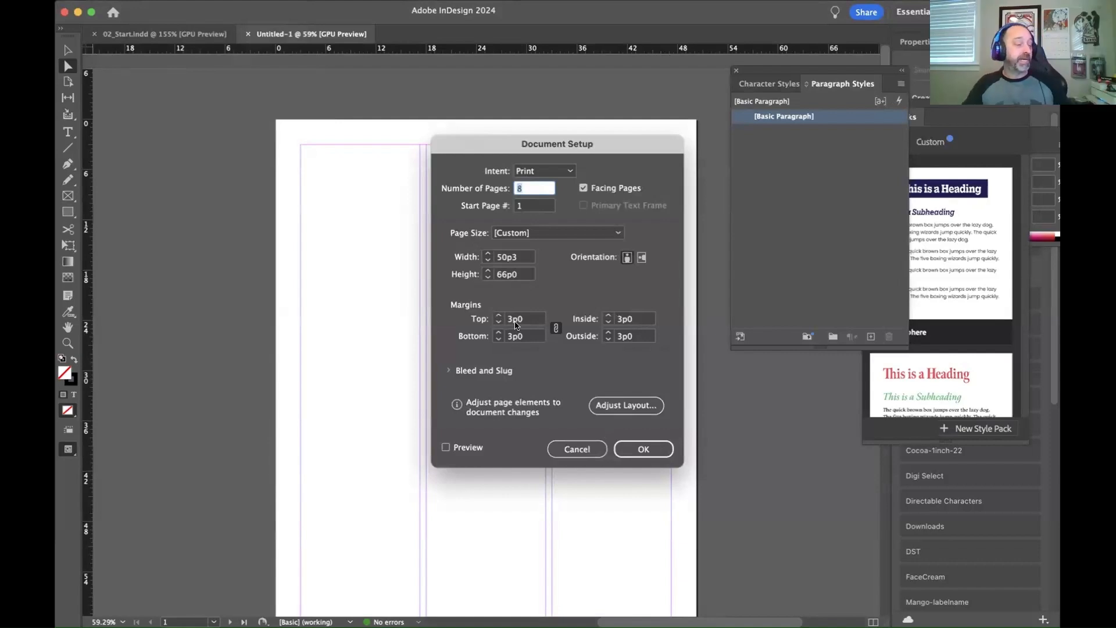
click(522, 321)
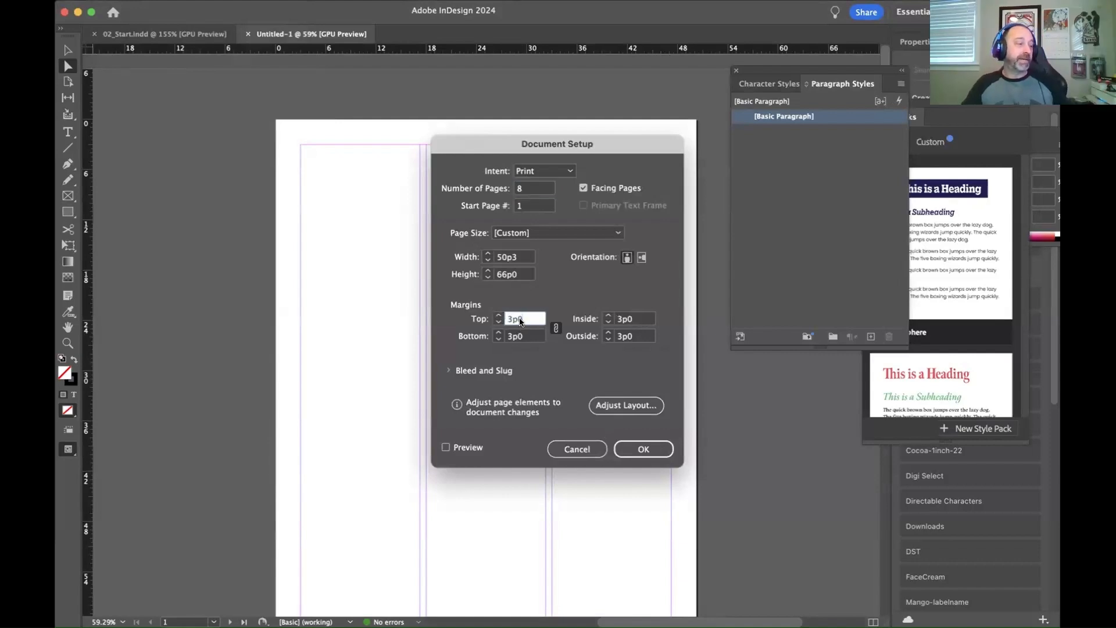
text(7p10)
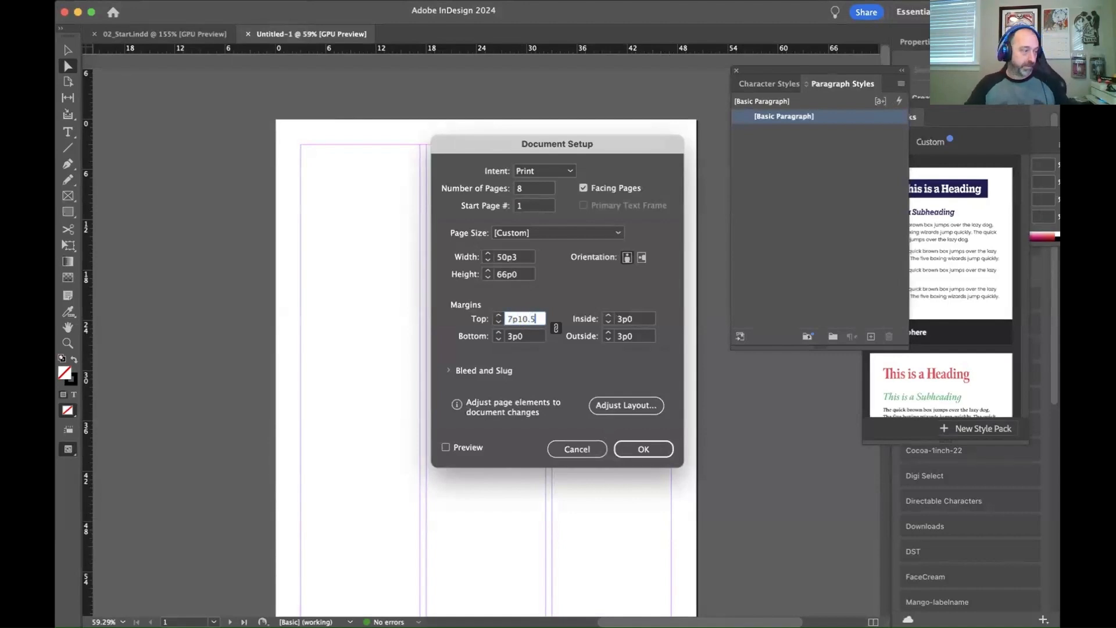
text(.5)
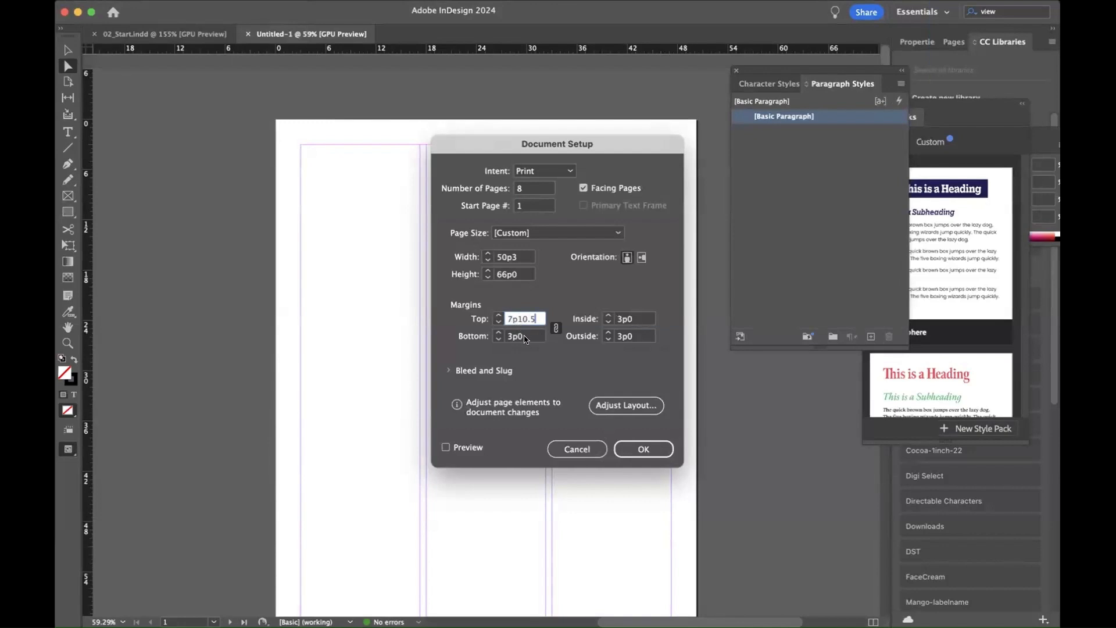
Step: Enter a bottom margin of 2p3 in the document setup
click(522, 337)
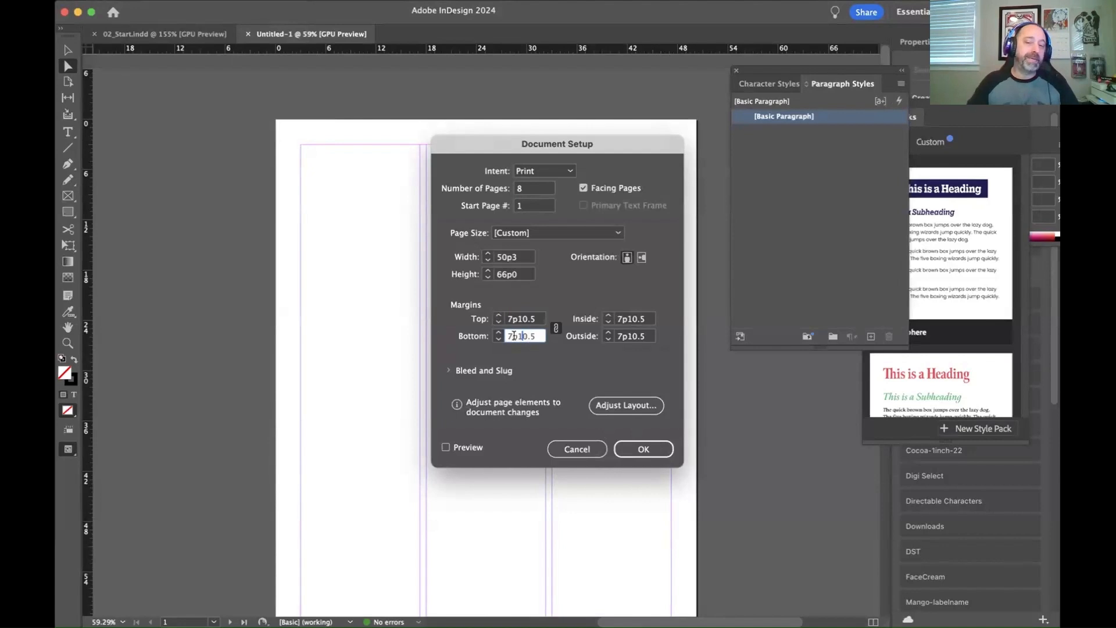
key(BackSpace)
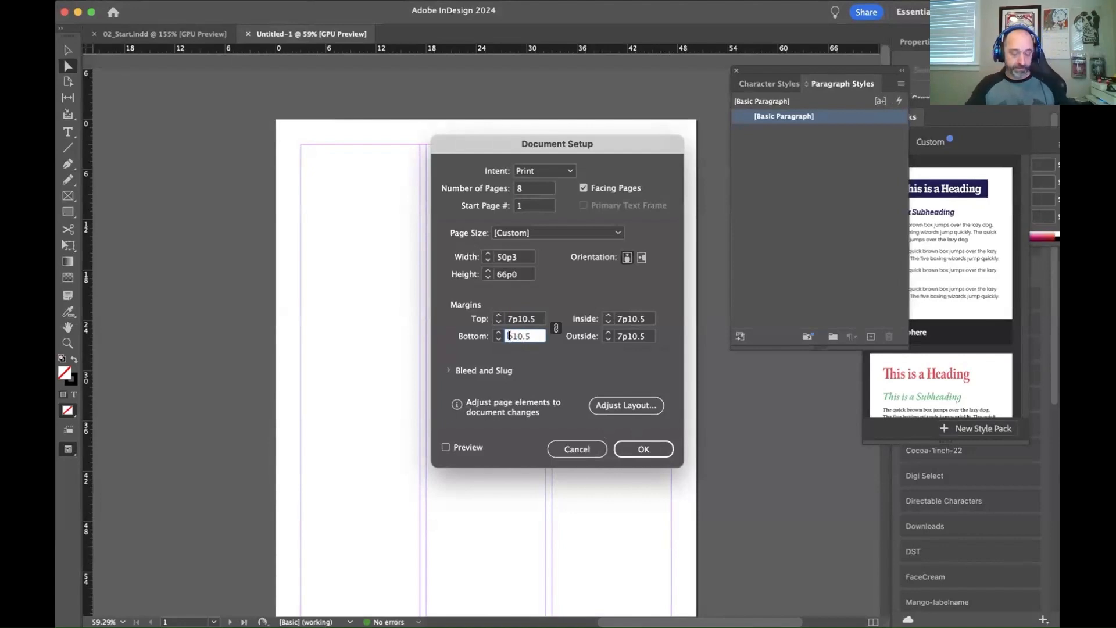
text(2)
text(2)
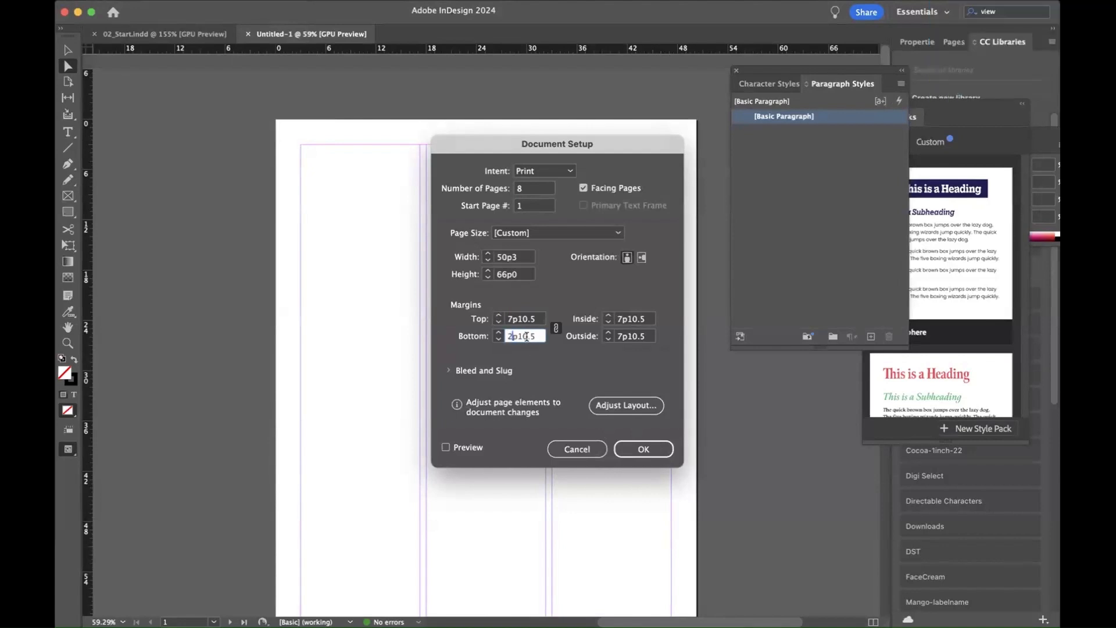
key(BackSpace)
key(BackSpace)
key(BackSpace)
key(BackSpace)
text(3)
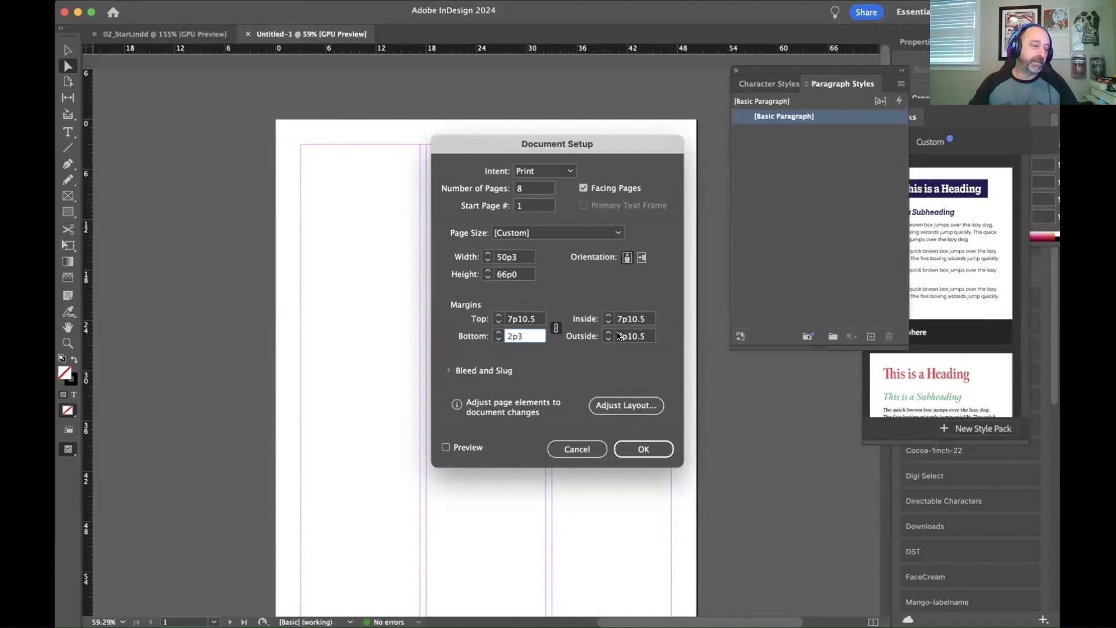
Step: Enter an inside margin of 3p0 in the document setup
click(634, 324)
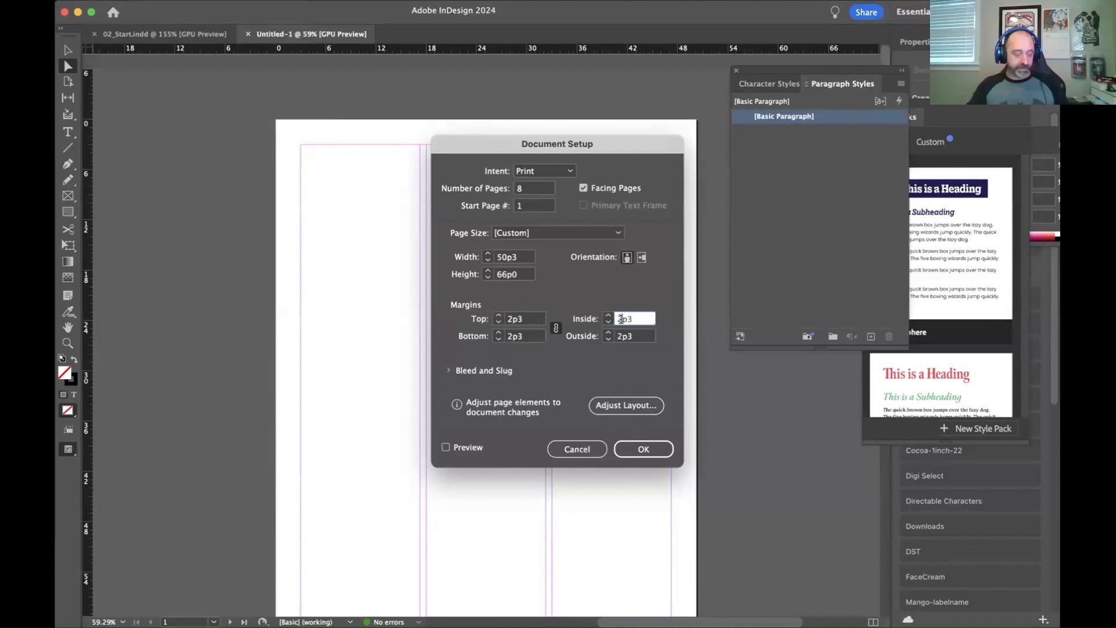
click(617, 321)
key(BackSpace)
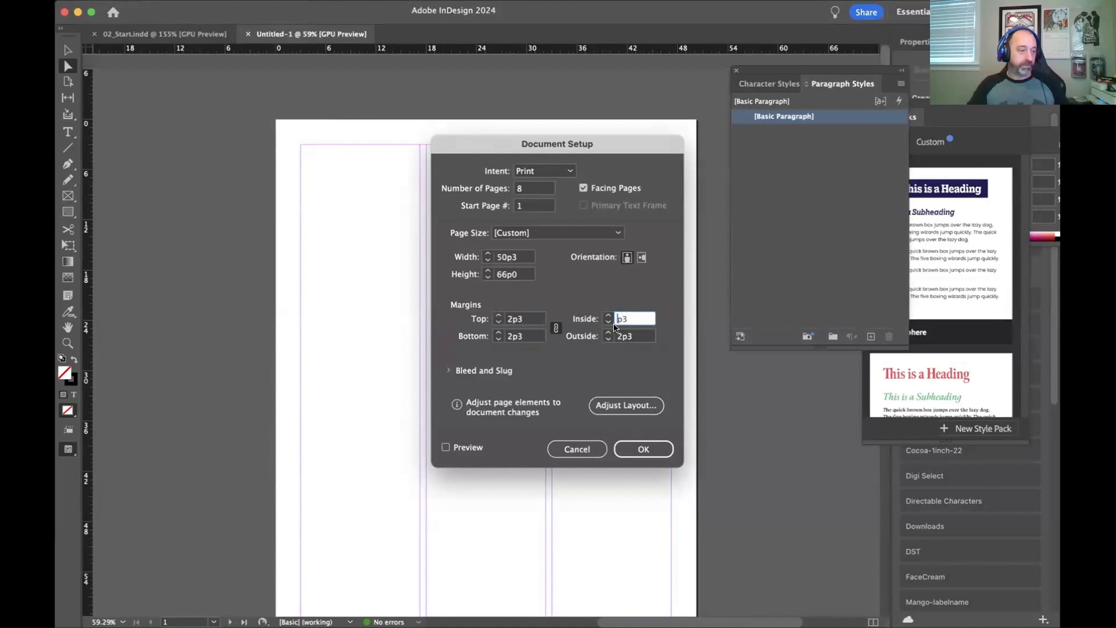
text(3)
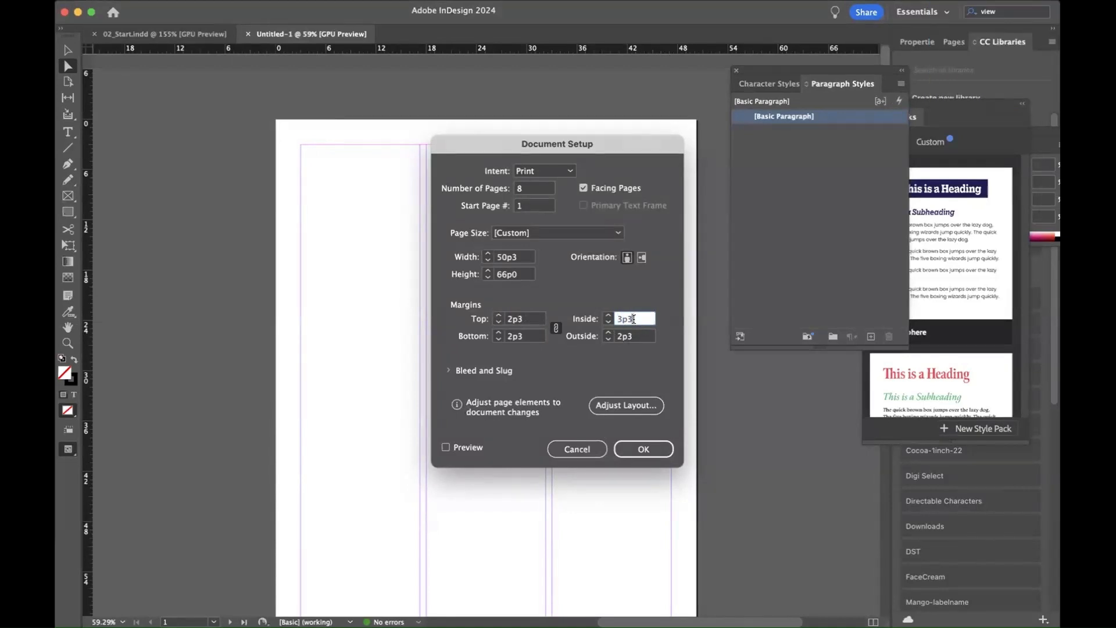
key(BackSpace)
text(0)
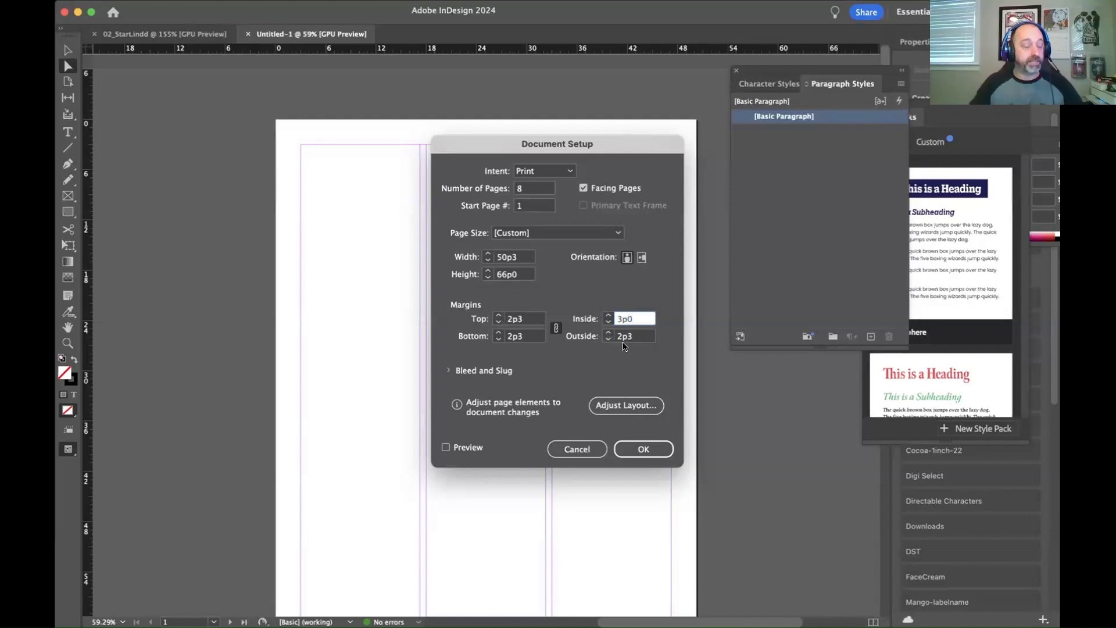
Step: Enter an outside margin of 1p6 in the document setup
key(Tab)
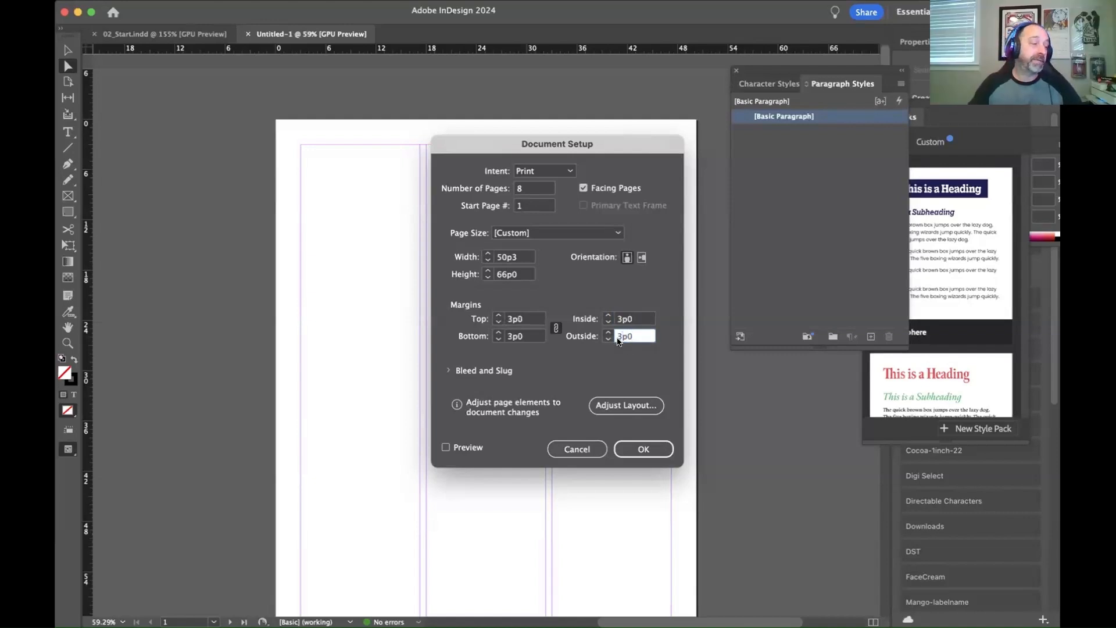
key(BackSpace)
text(1p)
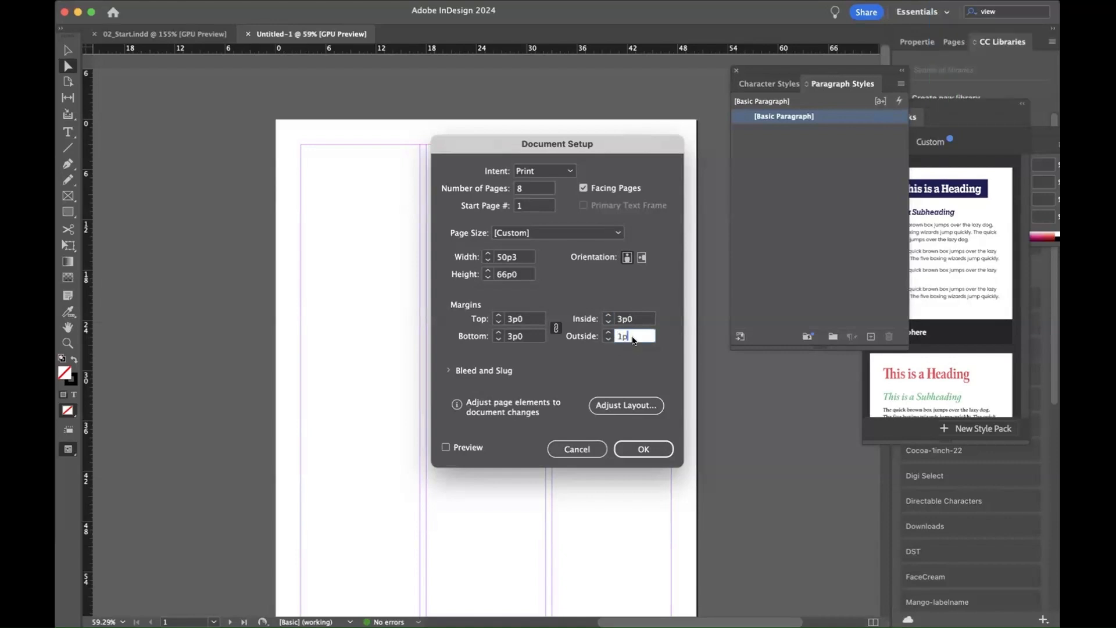
text(6)
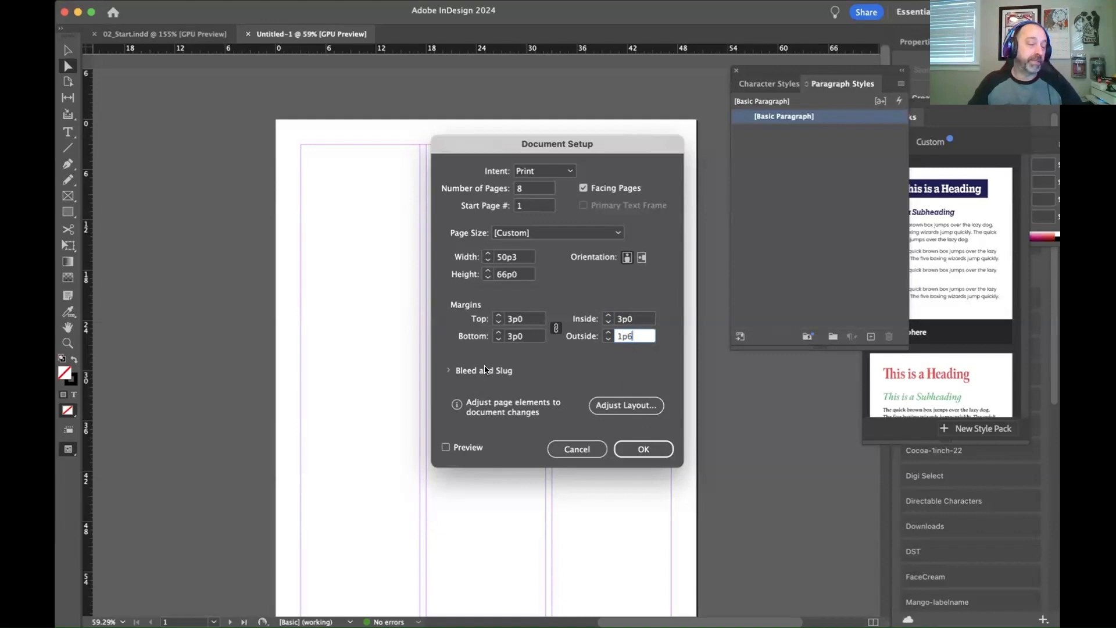
Step: Show the bleed and slug settings and set the linked bleed to 0p9 on all four sides
click(448, 371)
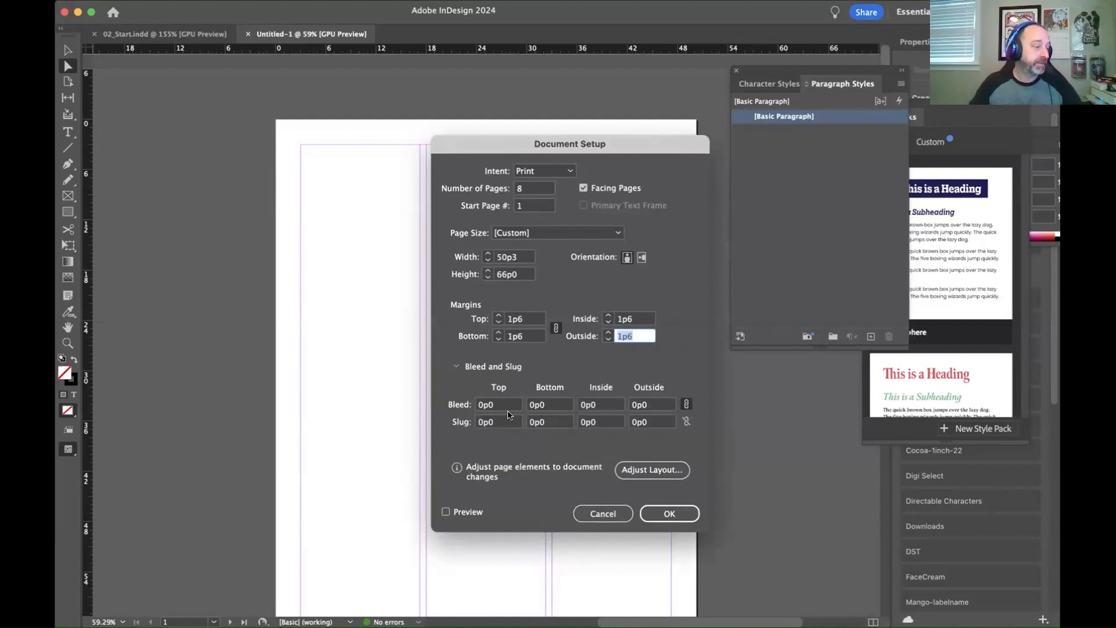
click(490, 403)
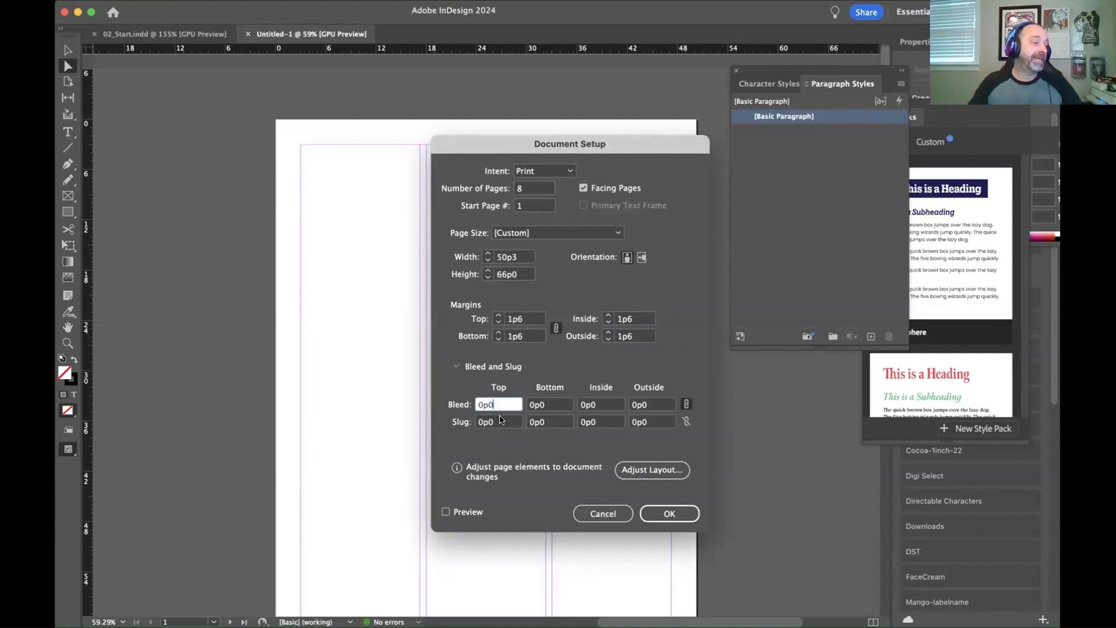
key(BackSpace)
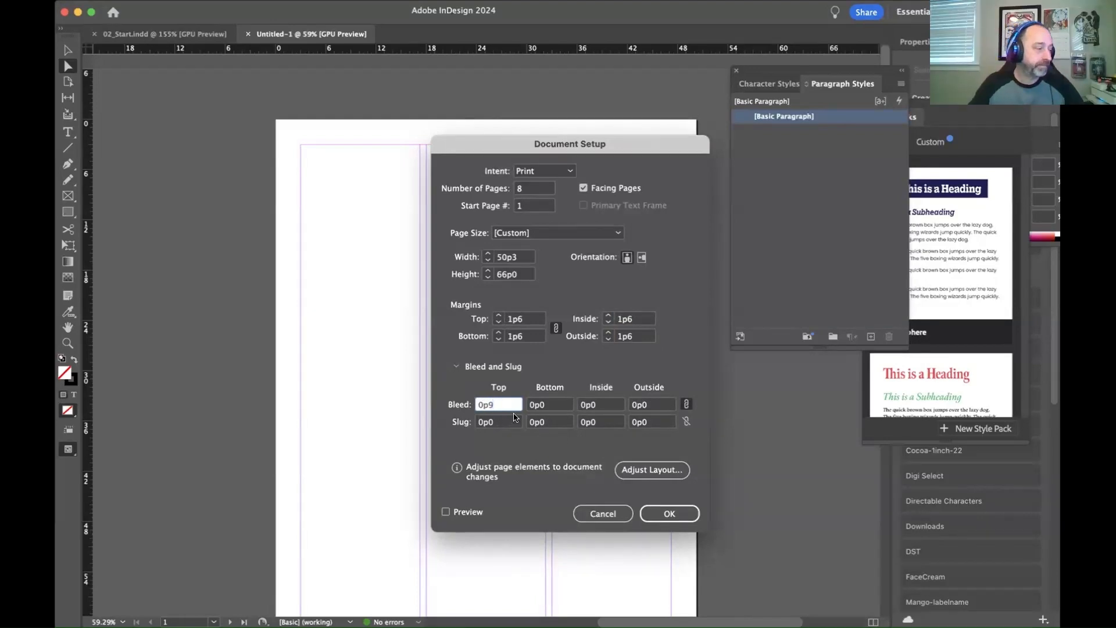
key(Tab)
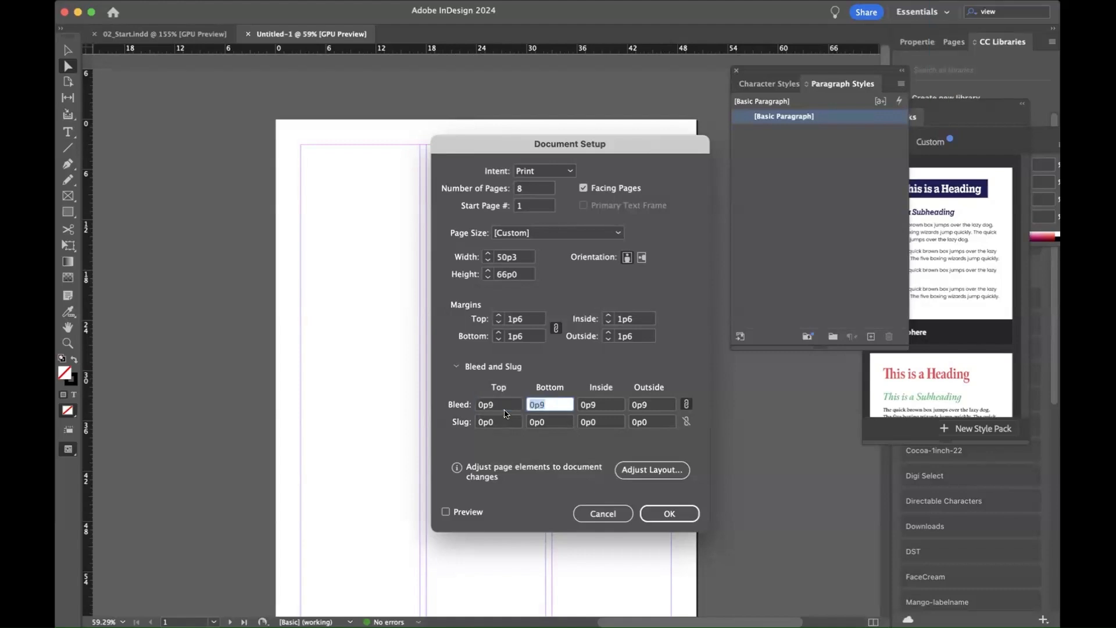
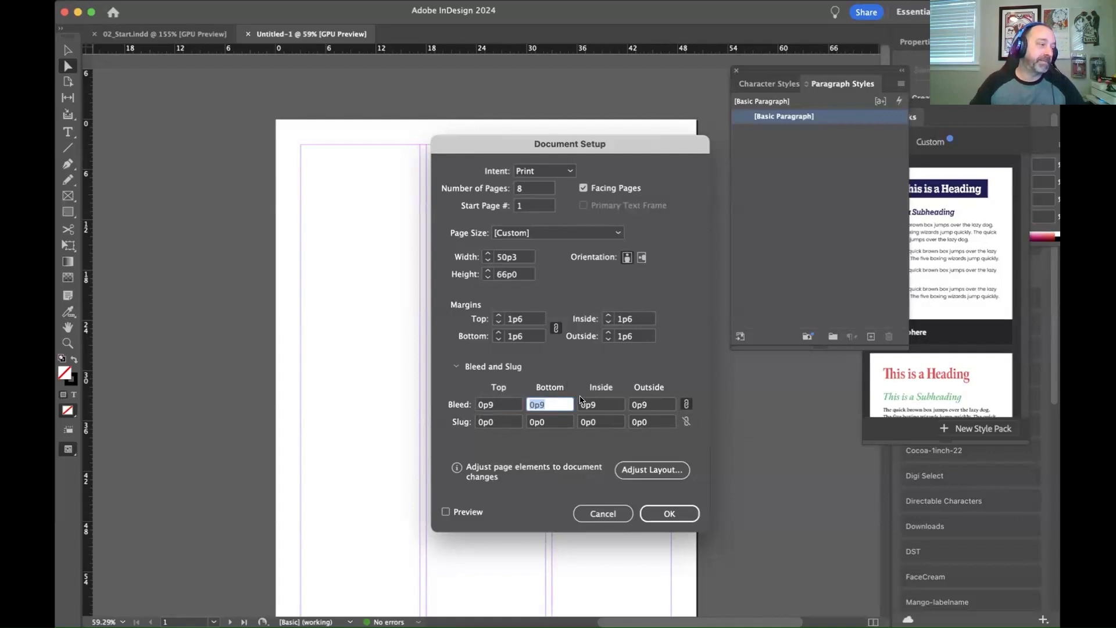
Step: Unlink the margin values and set the top margin to 7p10.5 in the document setup
click(508, 319)
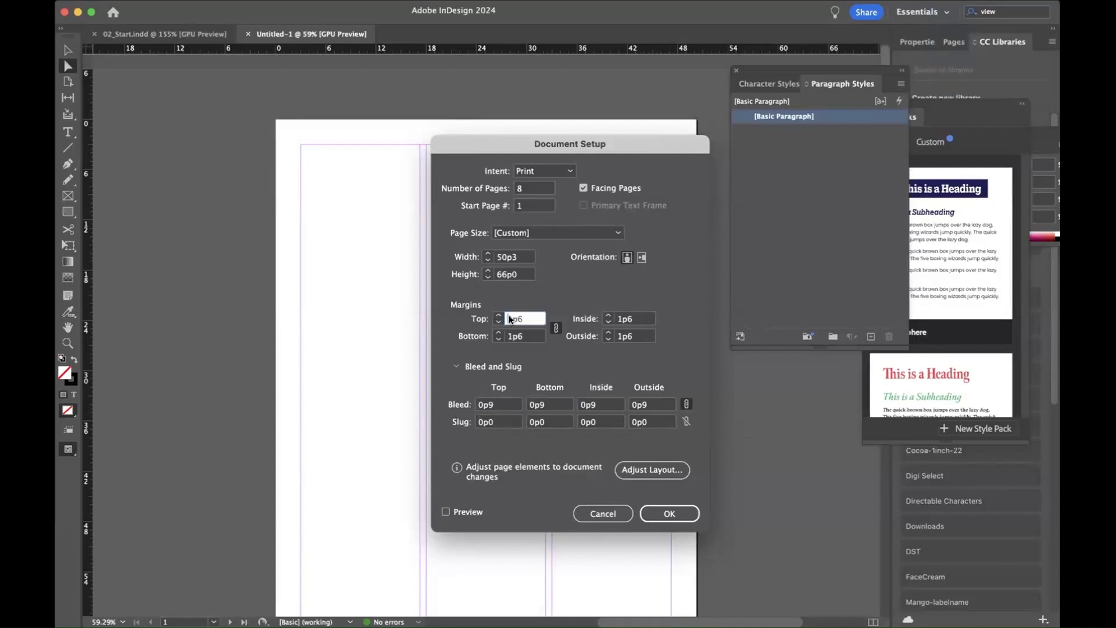
click(686, 404)
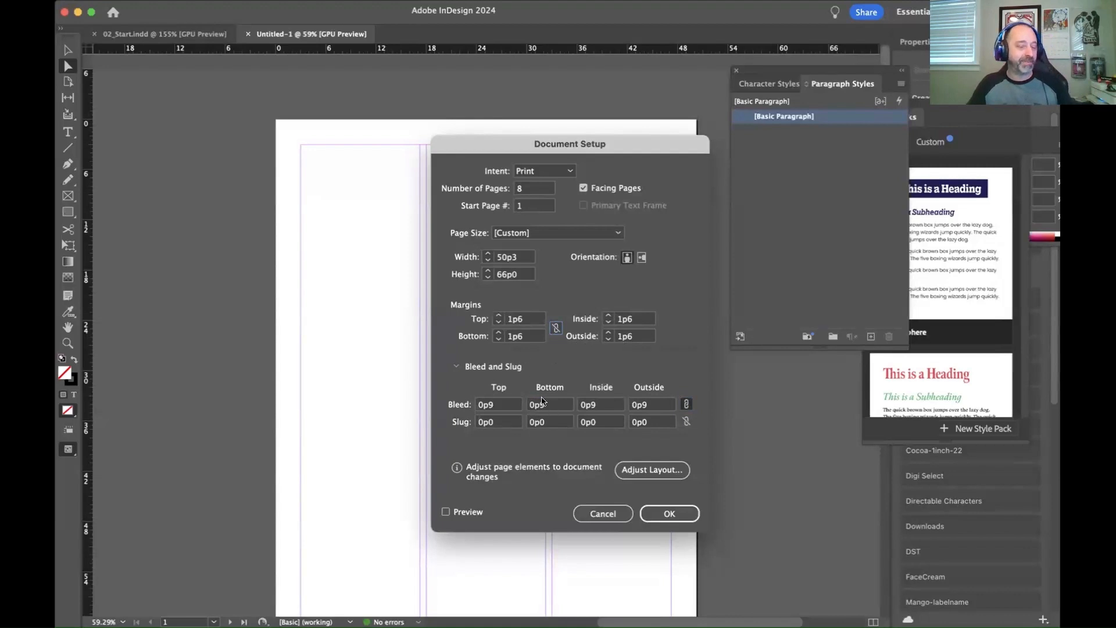
click(511, 321)
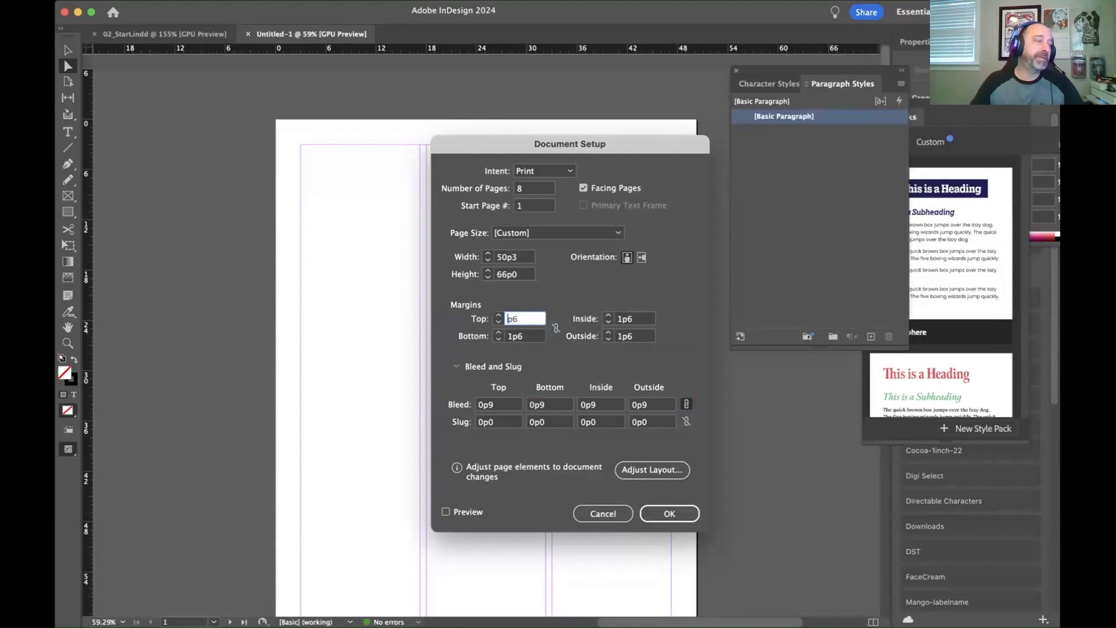
text(7p)
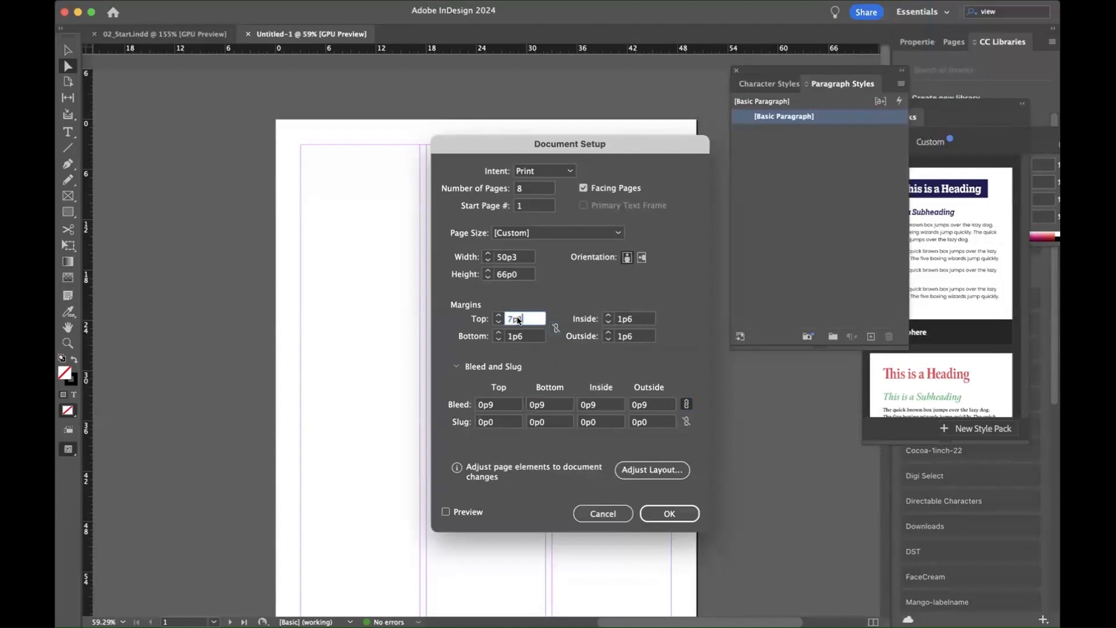
text(10.5)
Step: Set the bottom margin to 2p3 in the document setup
click(523, 338)
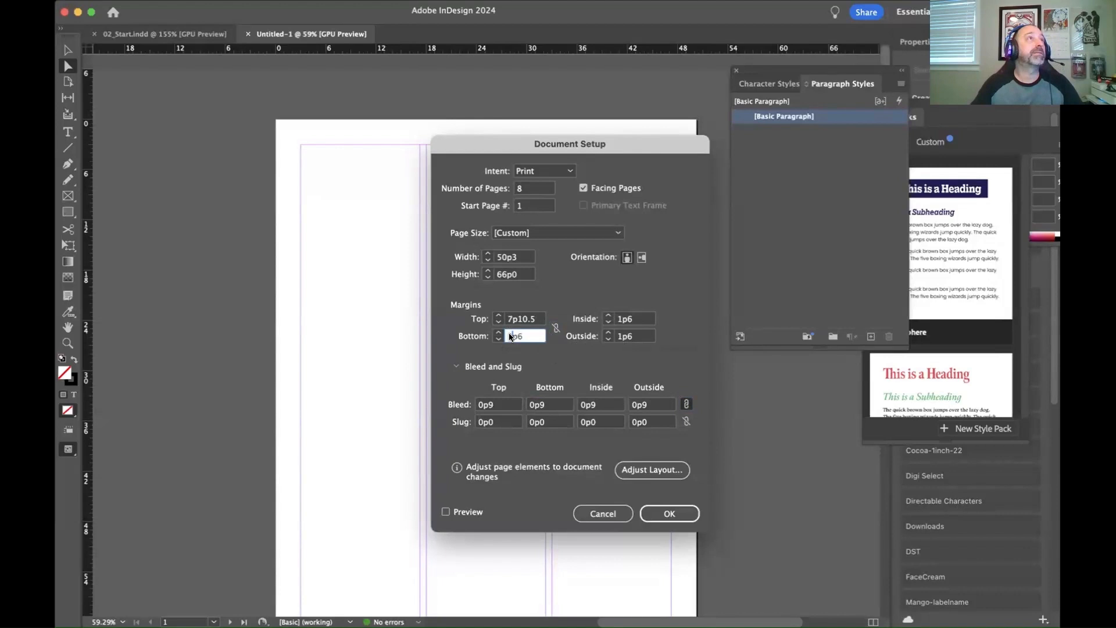
text(2p6)
key(BackSpace)
text(3)
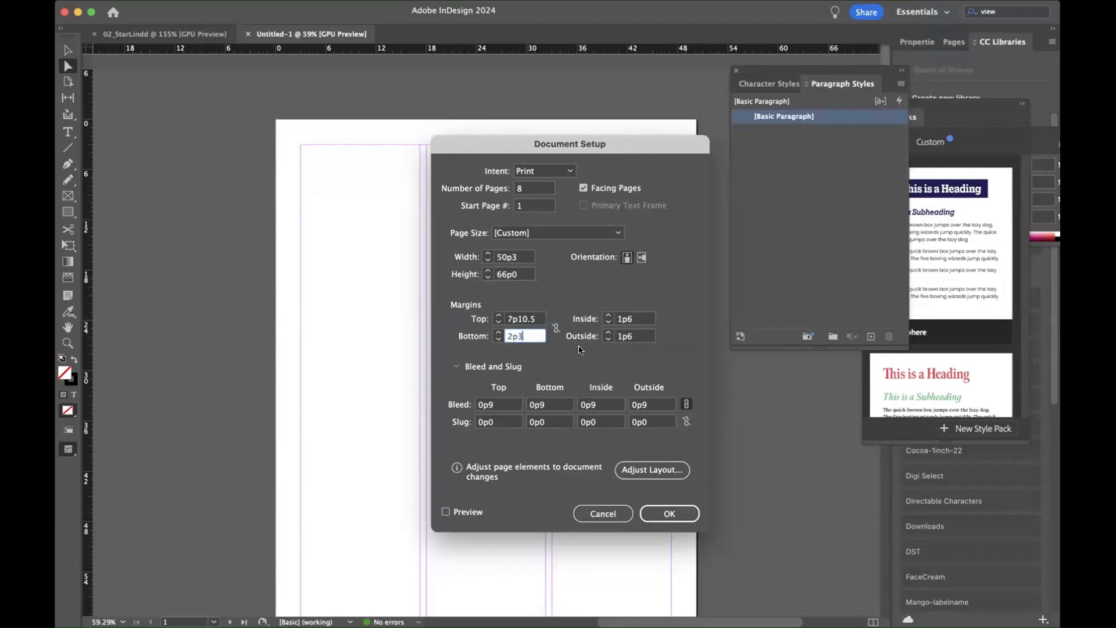
Step: Set the inside margin to 3p0 in the document setup
click(621, 336)
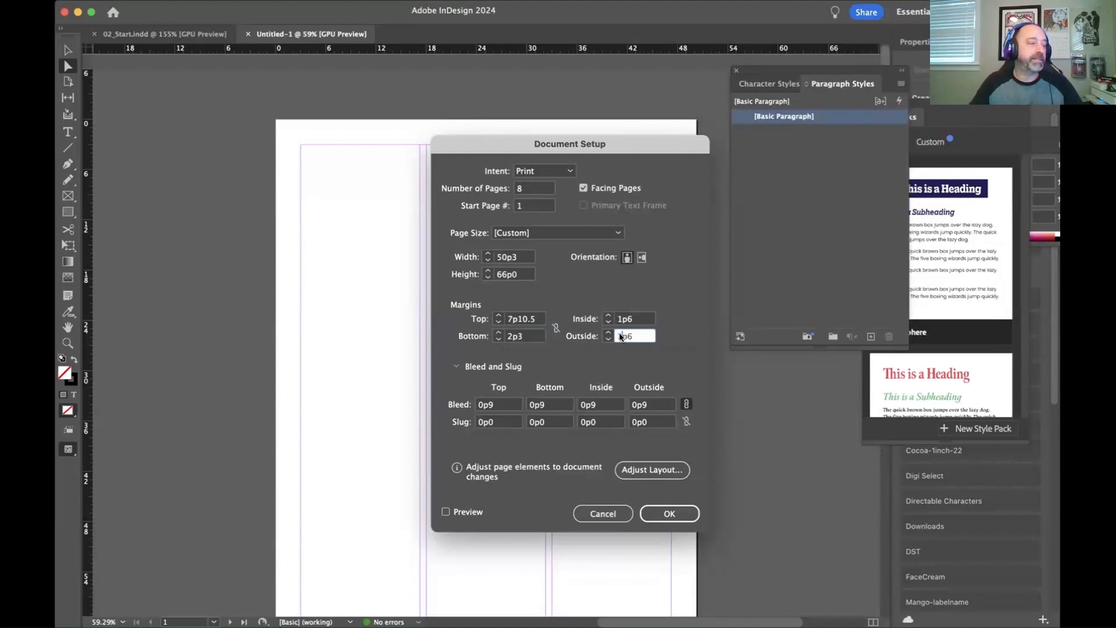
click(618, 320)
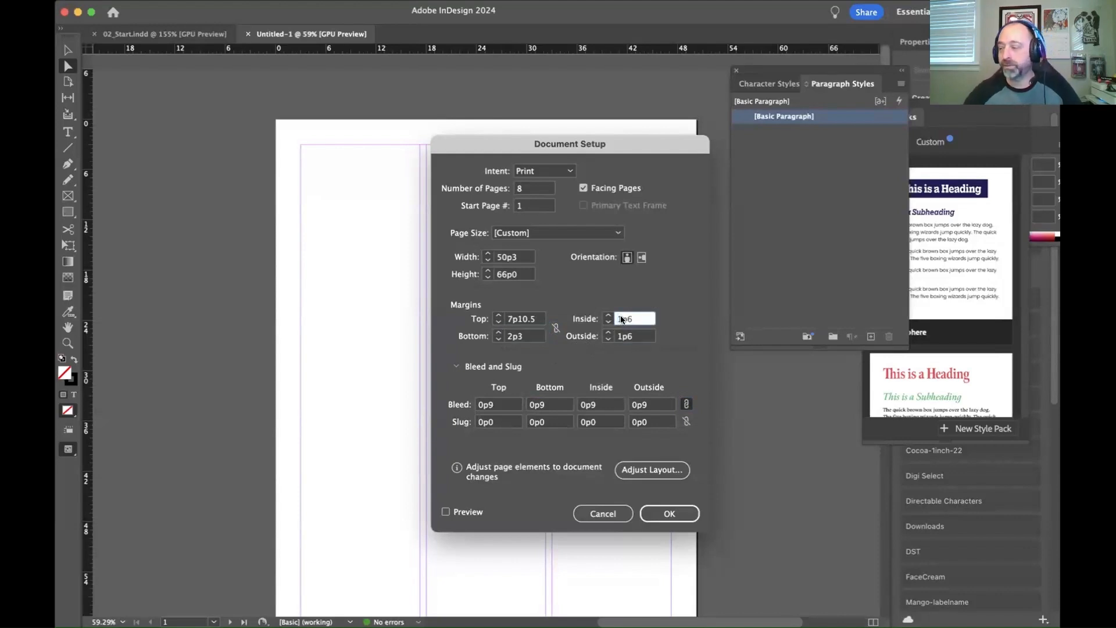
key(Delete)
text(3)
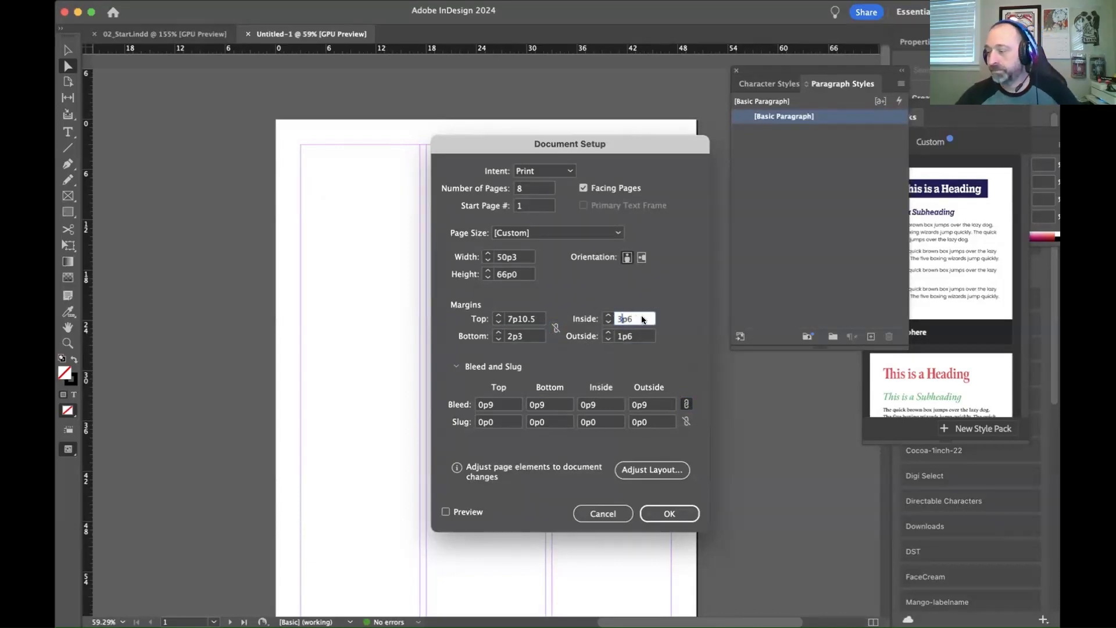
click(632, 318)
key(BackSpace)
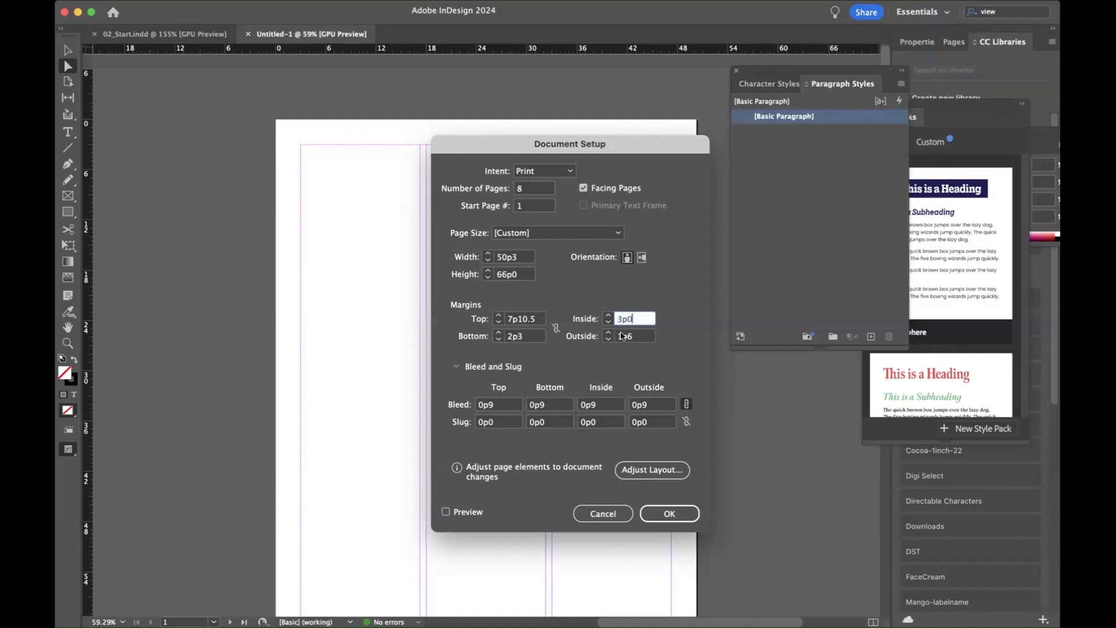
Step: Set the outside margin to 1p6 and apply the document setup
click(621, 337)
click(617, 337)
key(Delete)
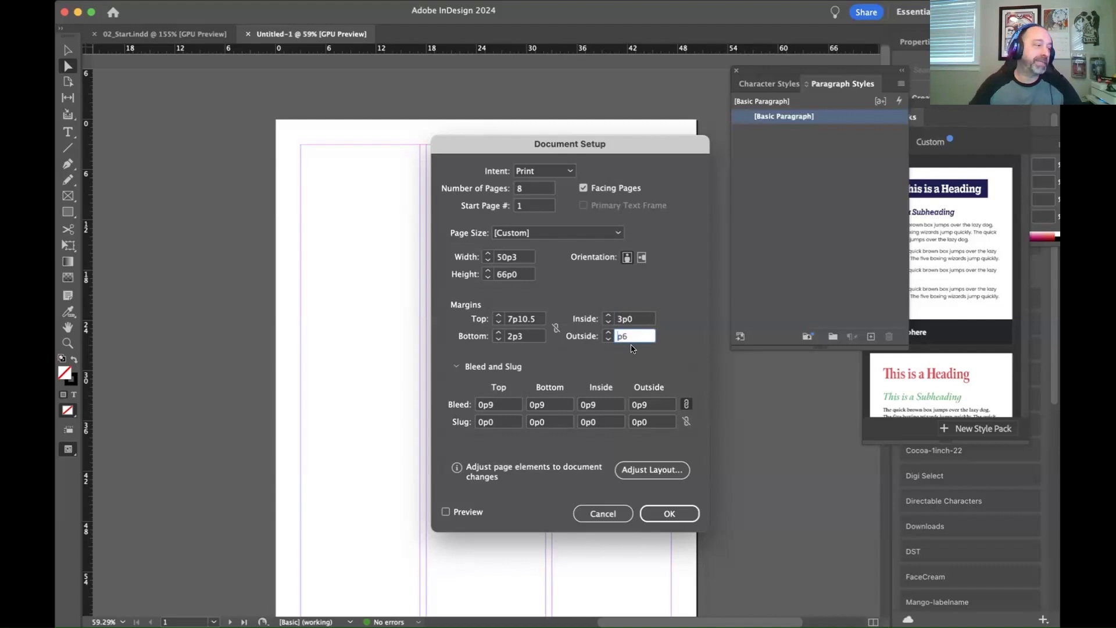
text(1)
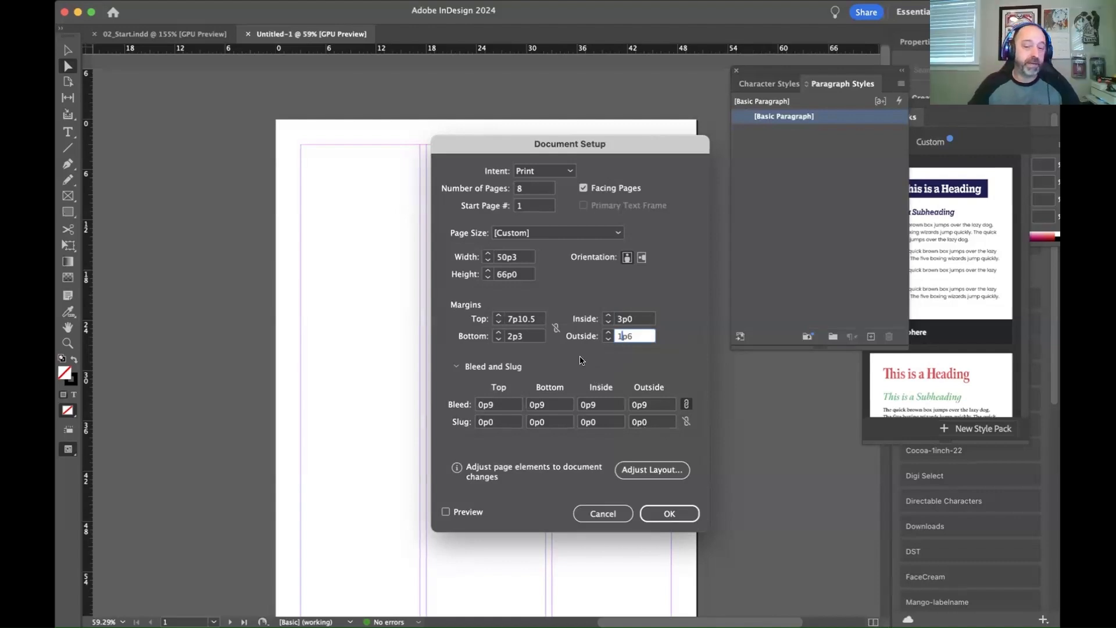
click(679, 516)
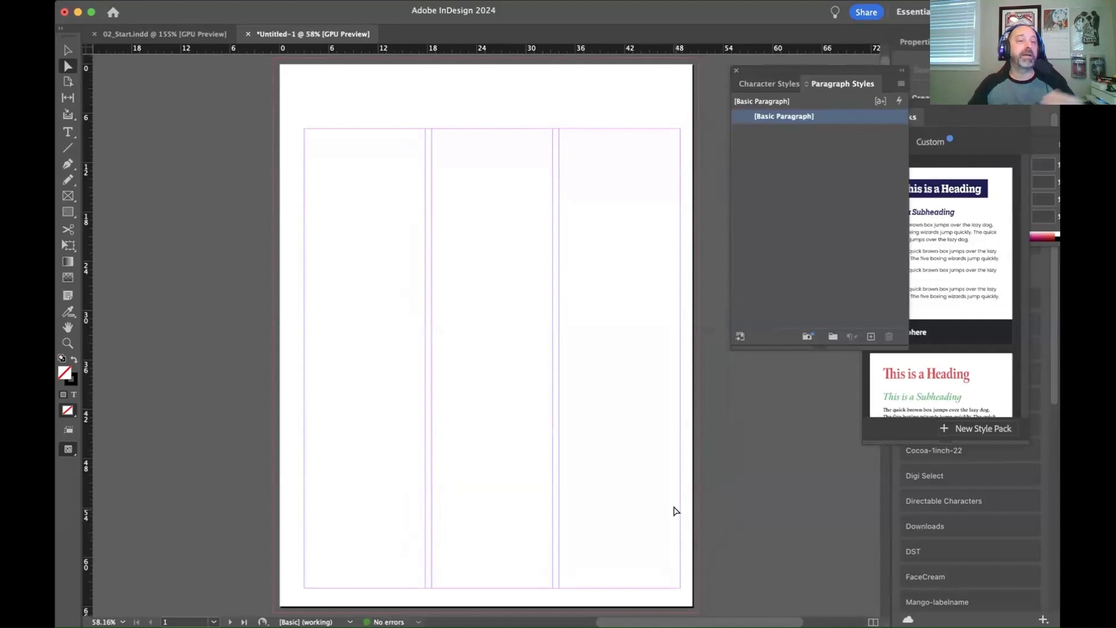
scroll(676, 510, down, 5)
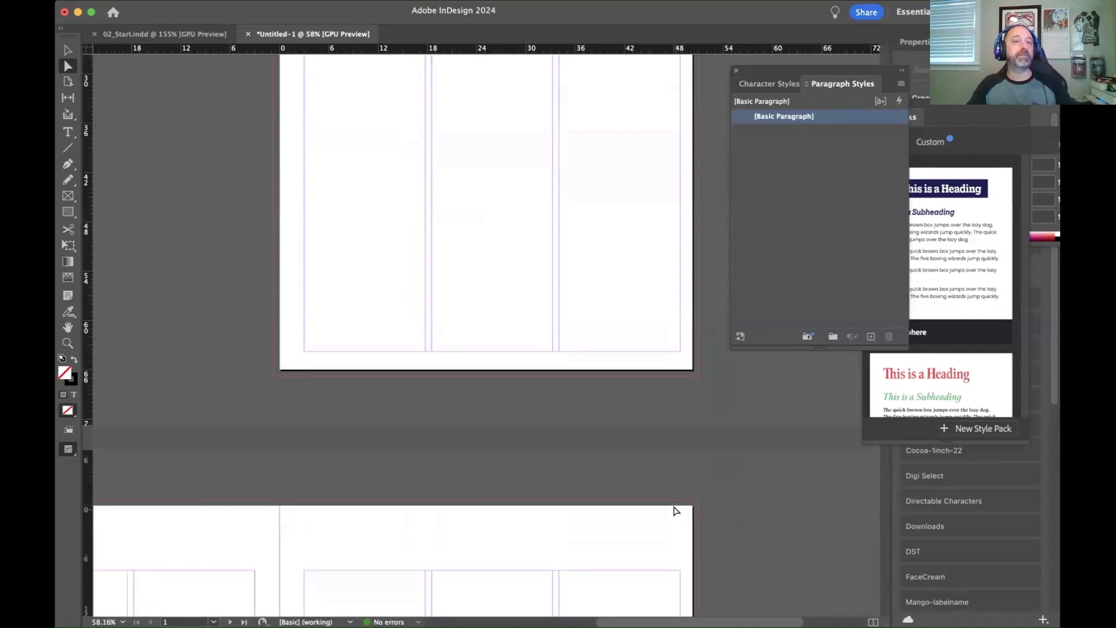
scroll(676, 510, down, 8)
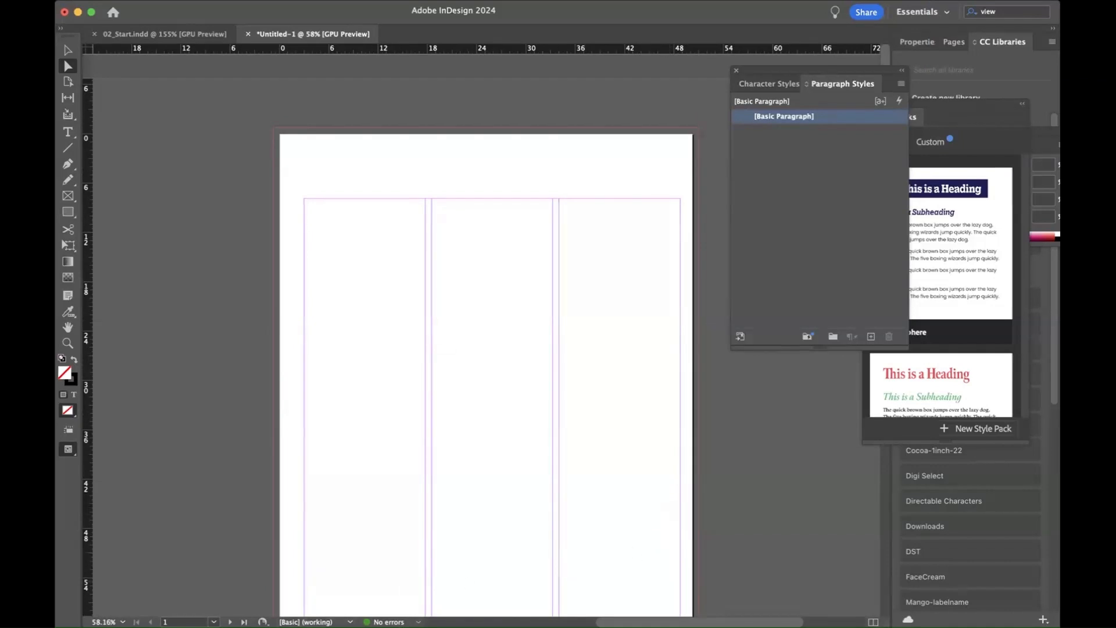
click(830, 587)
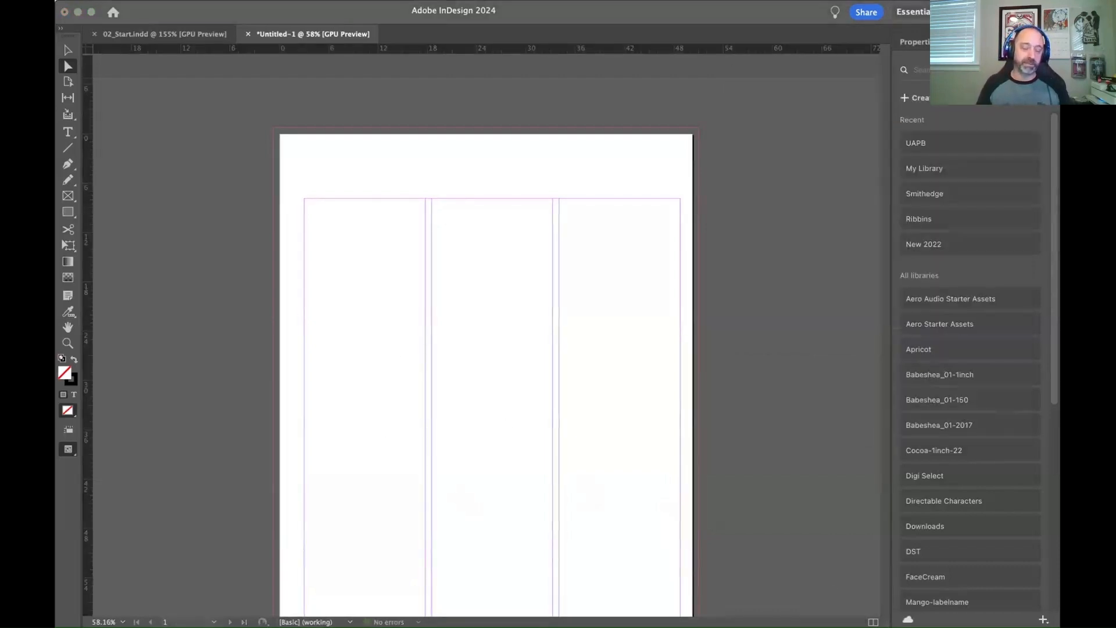
click(812, 592)
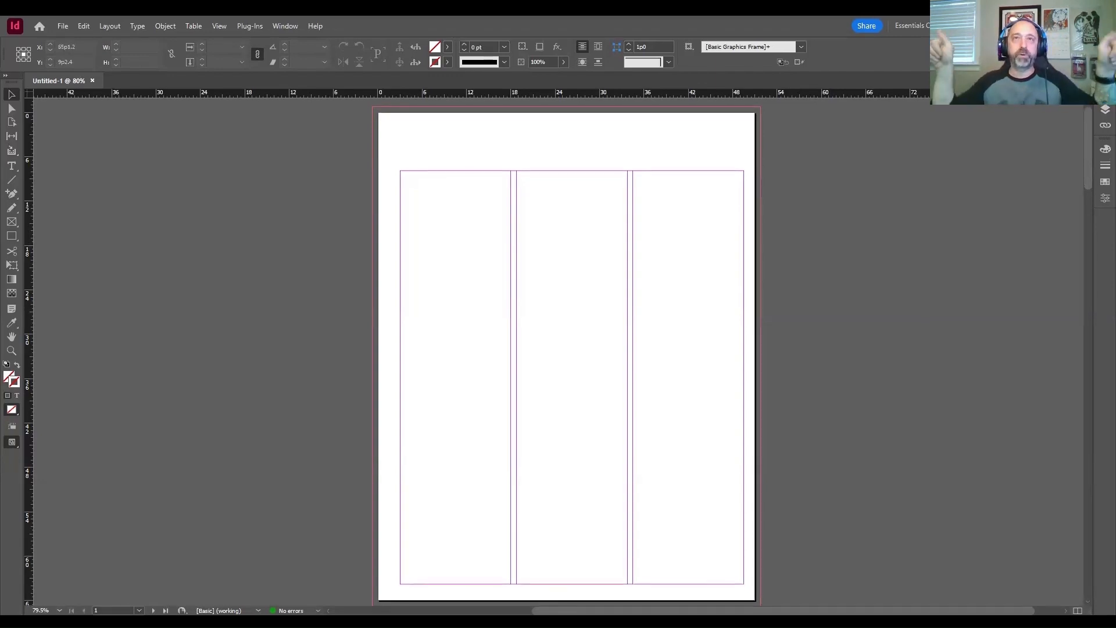
Step: Display the document's page thumbnails in a shortened list and open the A-Parent spread for editing
key(F12)
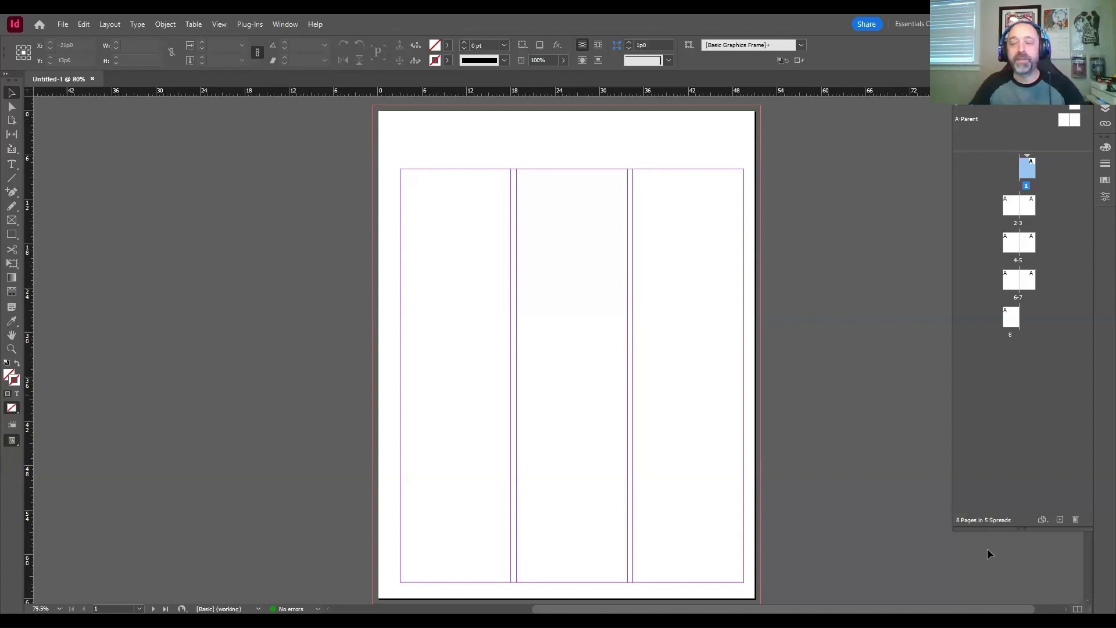
drag(1028, 528, 1012, 384)
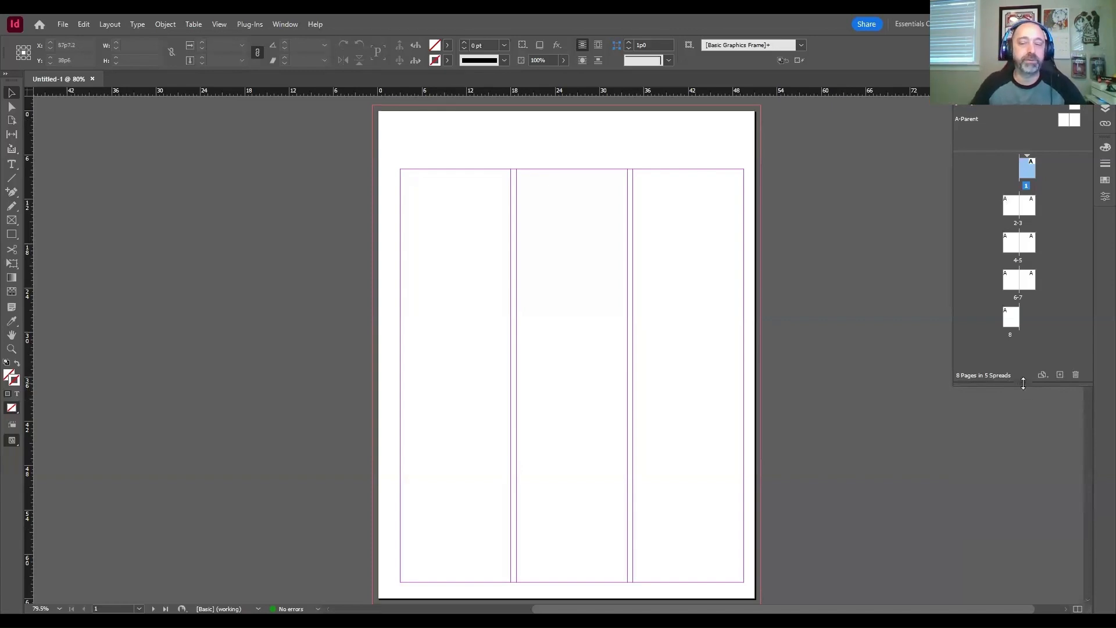
mouse_move(1023, 383)
mouse_down()
mouse_move(1019, 433)
mouse_move(1024, 389)
mouse_move(1022, 405)
mouse_up()
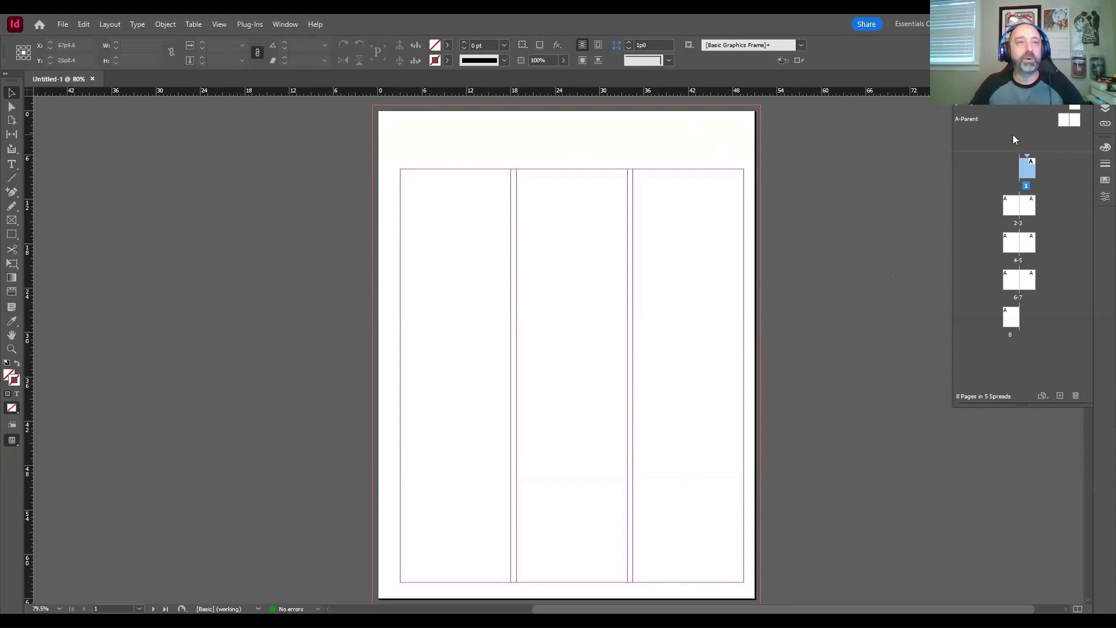
click(1000, 119)
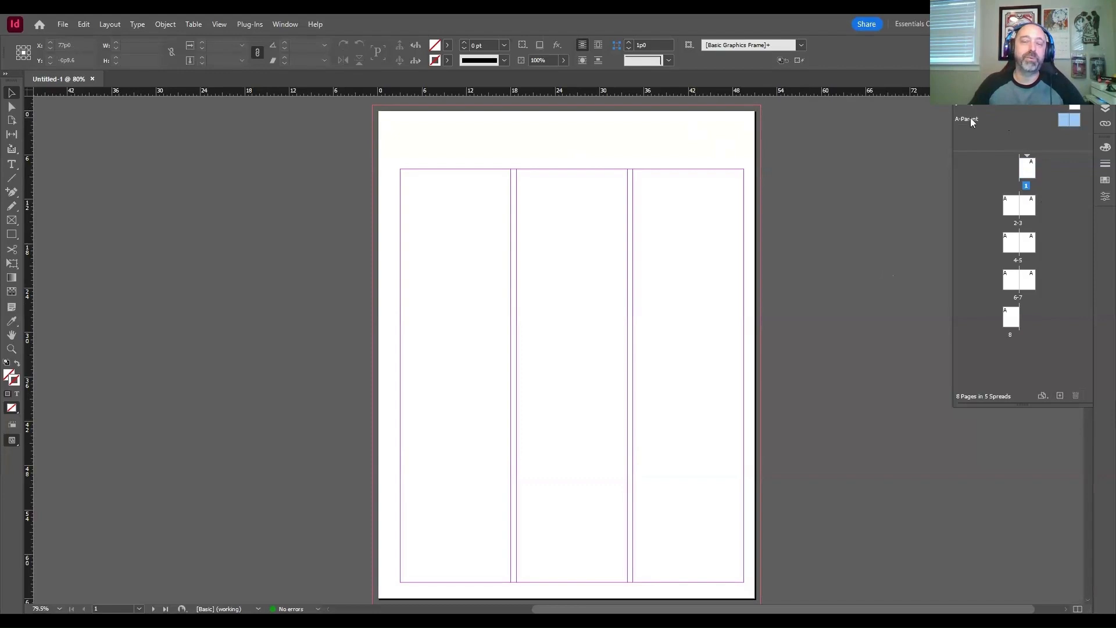
double_click(971, 118)
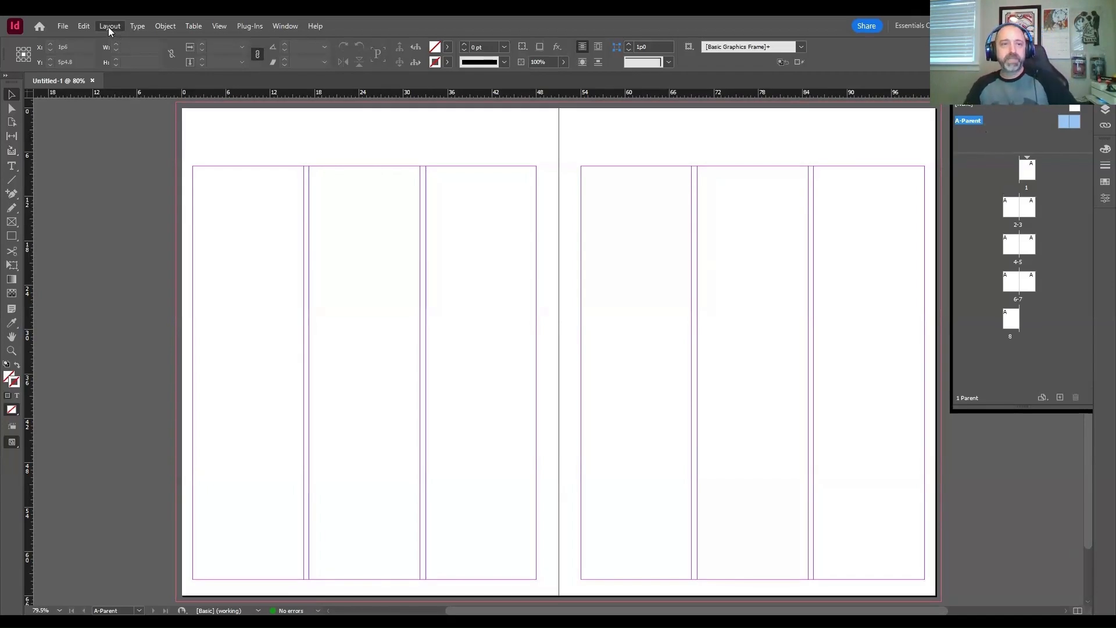
mouse_move(129, 39)
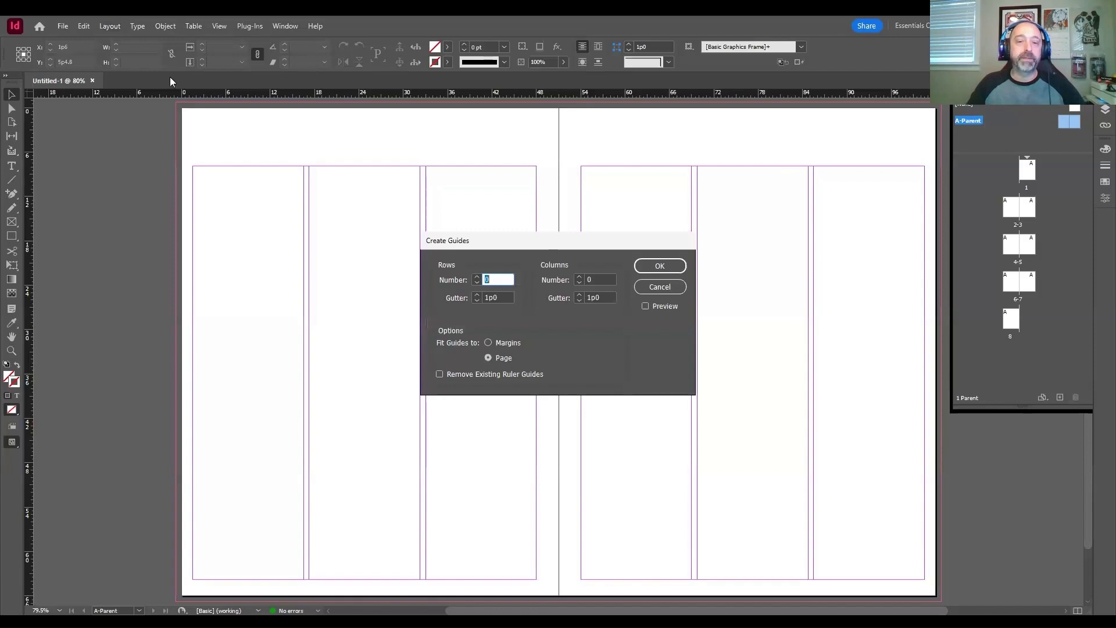
drag(501, 239, 501, 178)
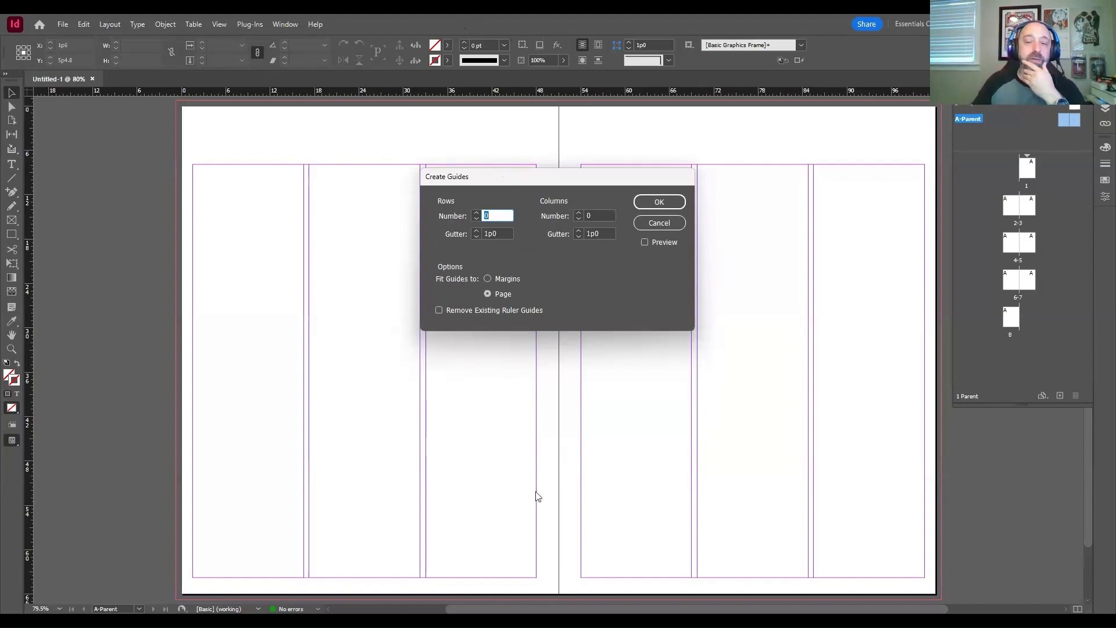
click(657, 243)
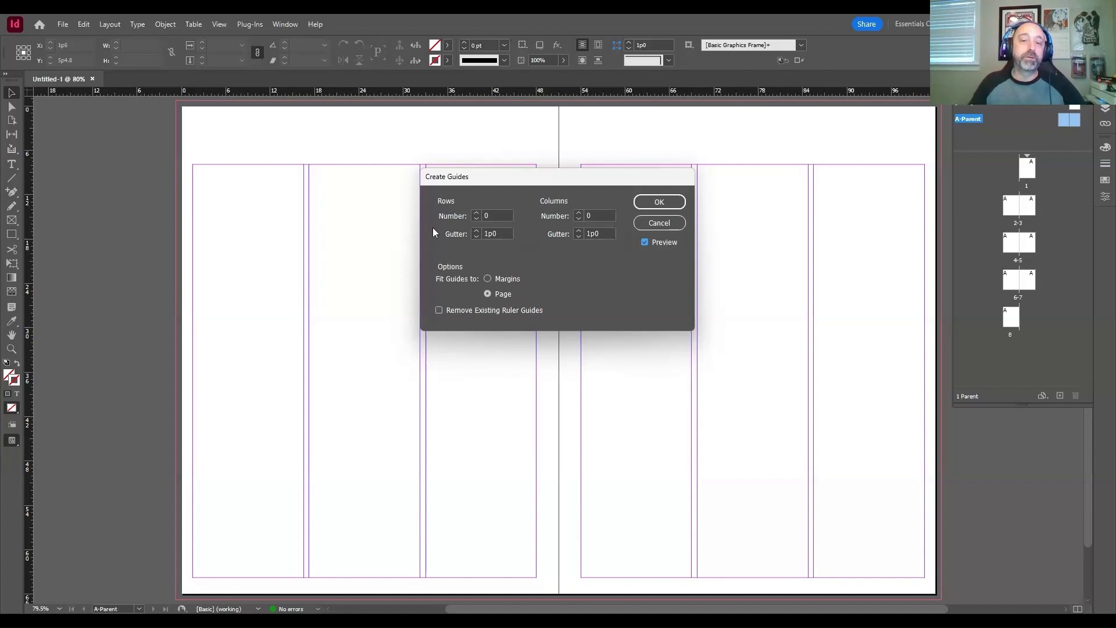
click(476, 212)
click(475, 212)
click(475, 212)
click(476, 212)
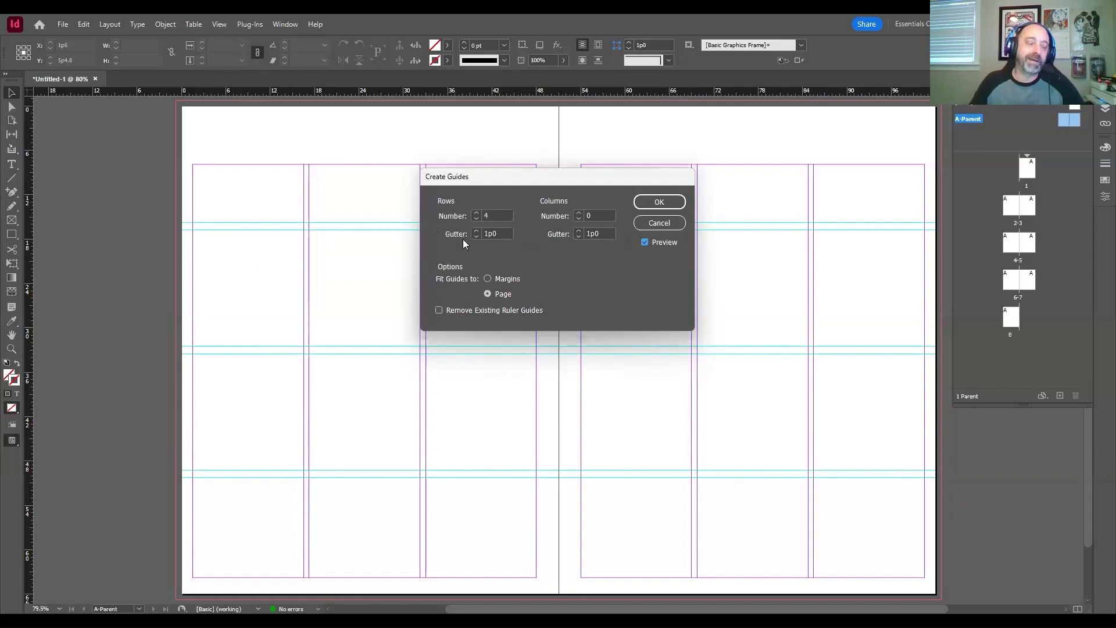
double_click(506, 233)
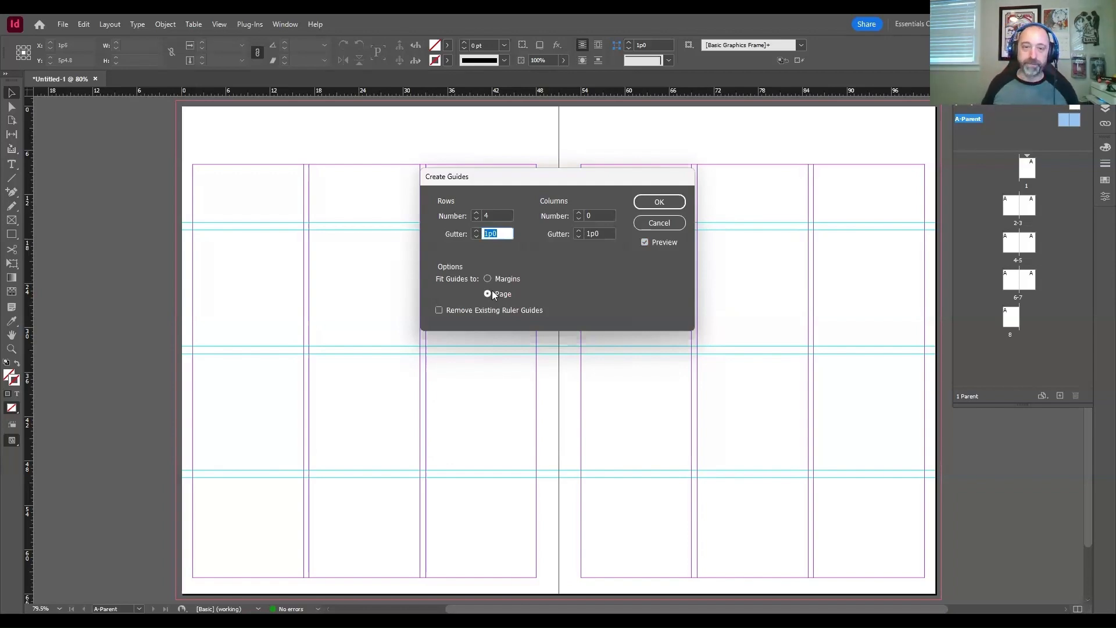
text(0)
key(Escape)
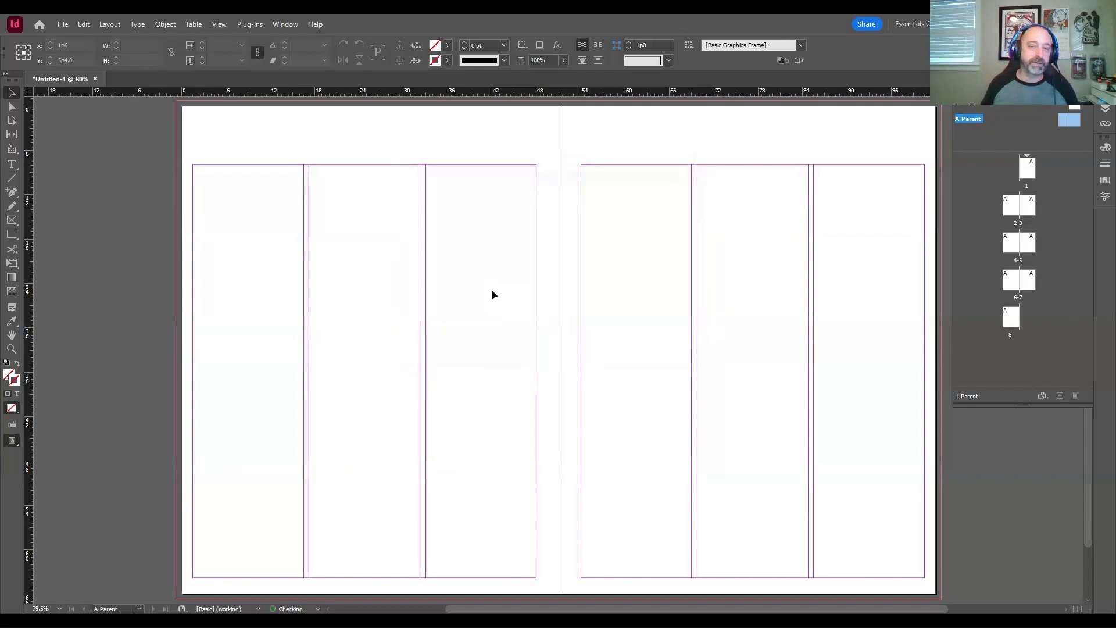
Step: Start creating guides on the A-Parent spread with 4 rows and a row gutter of 0p0
click(110, 28)
click(125, 80)
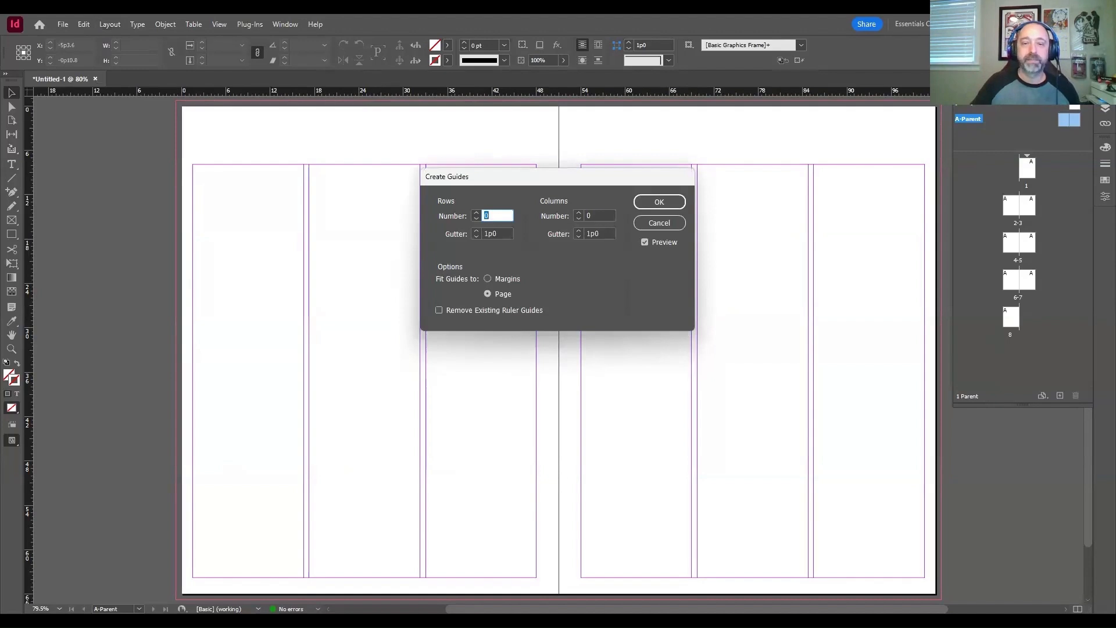
text(4)
key(Tab)
text(0)
key(Tab)
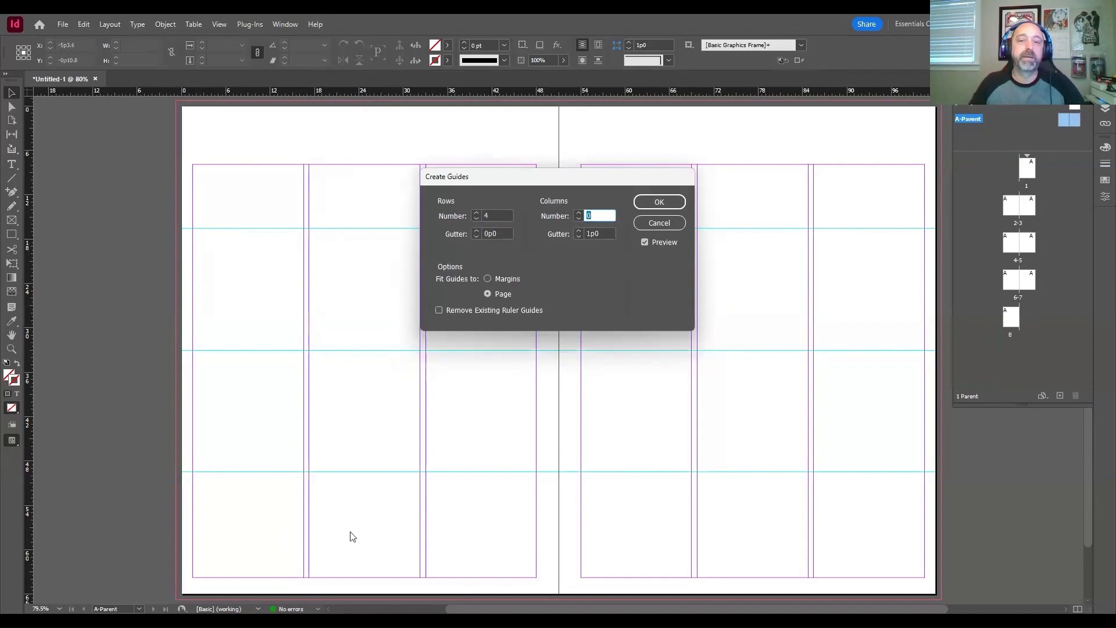
Step: Set the guides to 2 columns with a column gutter of 0p0
drag(554, 176, 568, 246)
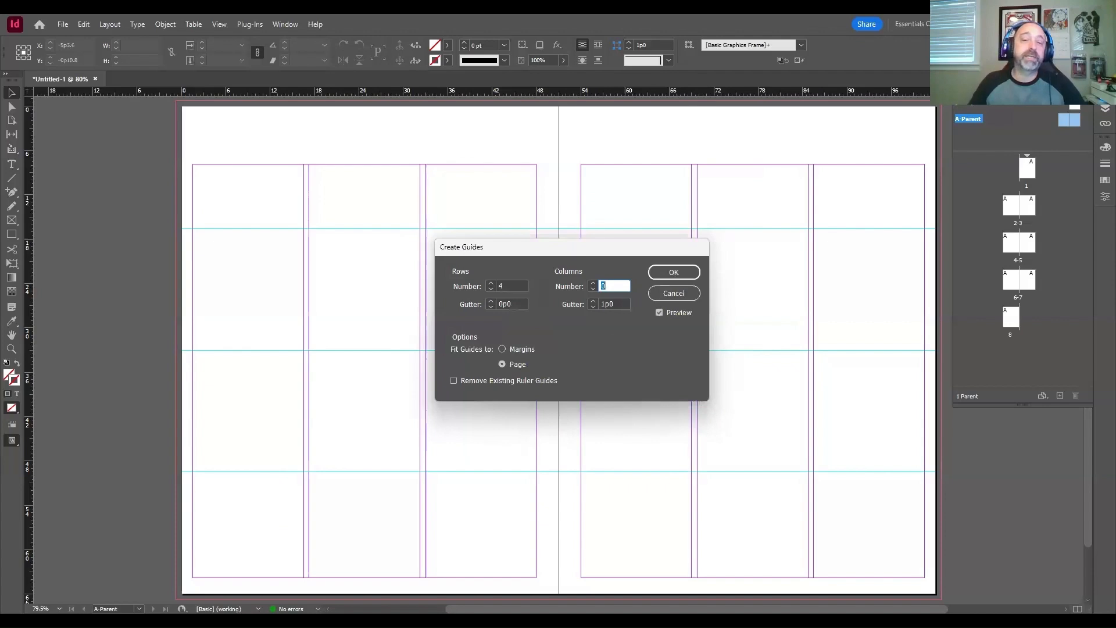
text(1)
click(593, 283)
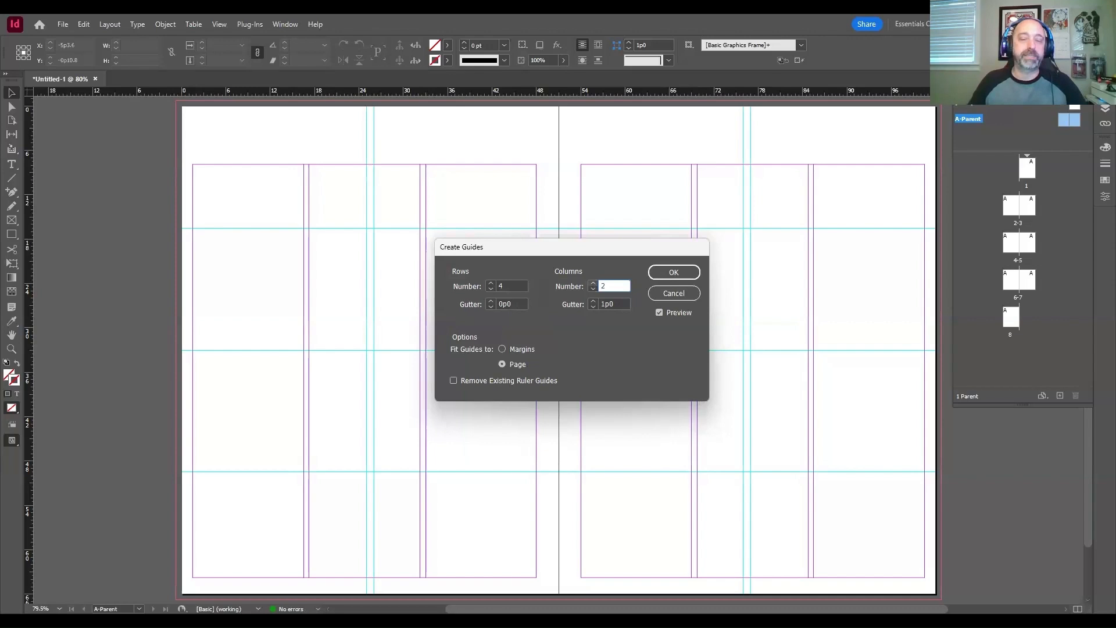
click(593, 289)
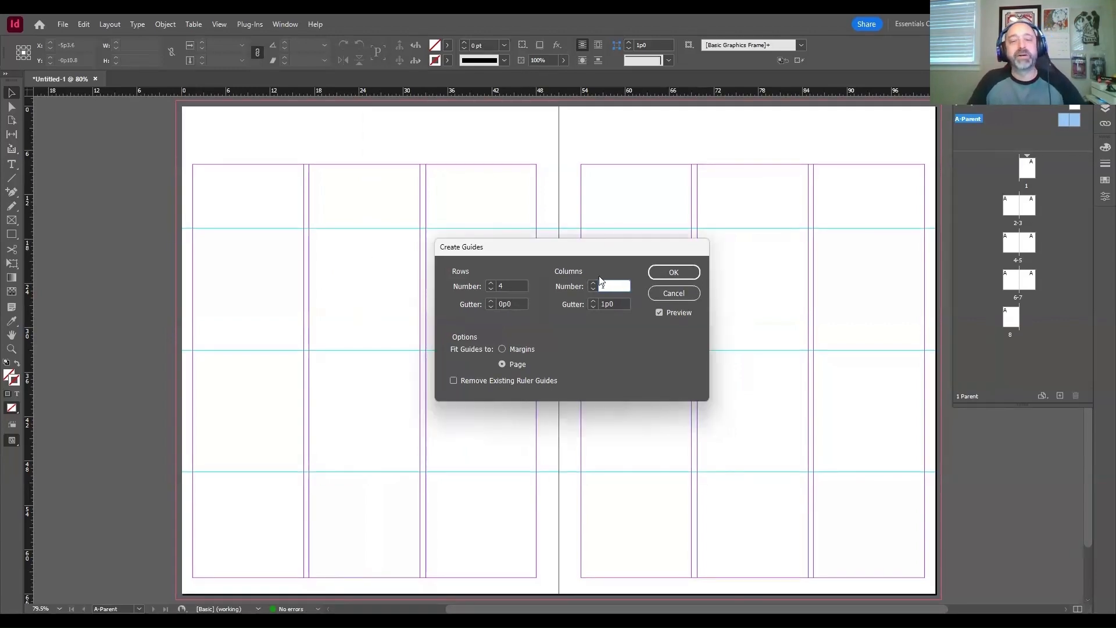
text(2)
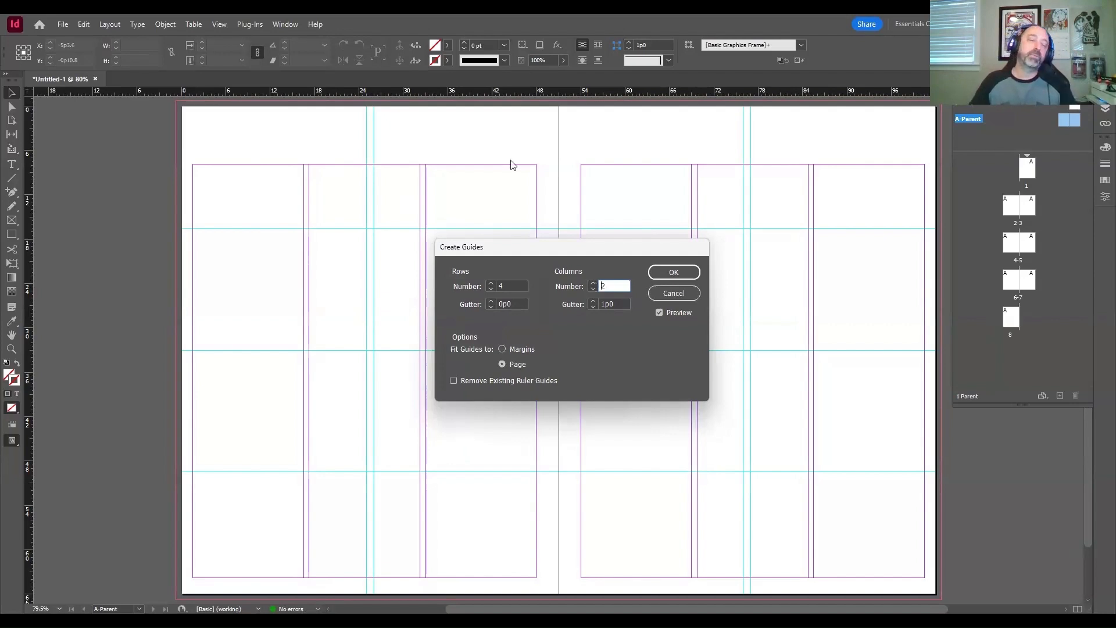
key(Tab)
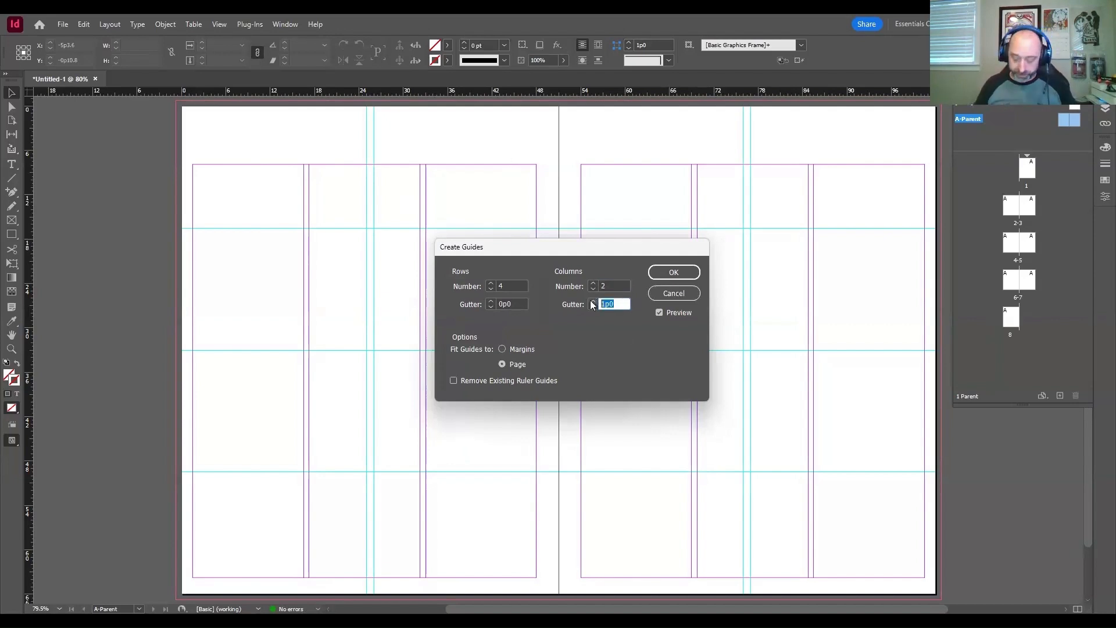
text(0)
key(Tab)
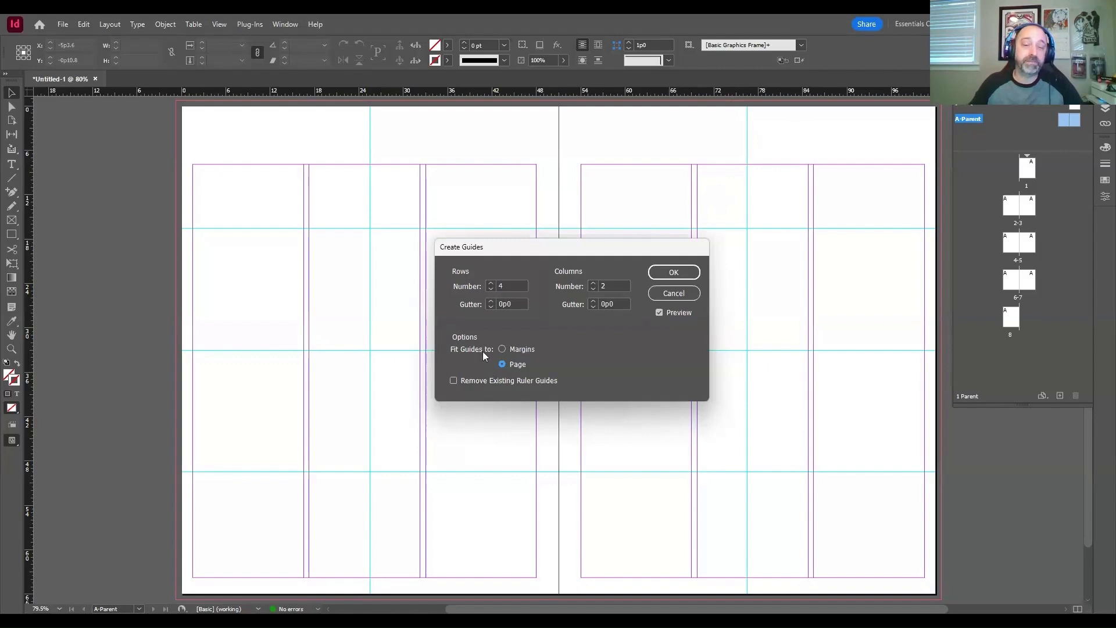
Step: Fit the guides to the margins instead of the page and create them on the A-Parent spread
click(502, 348)
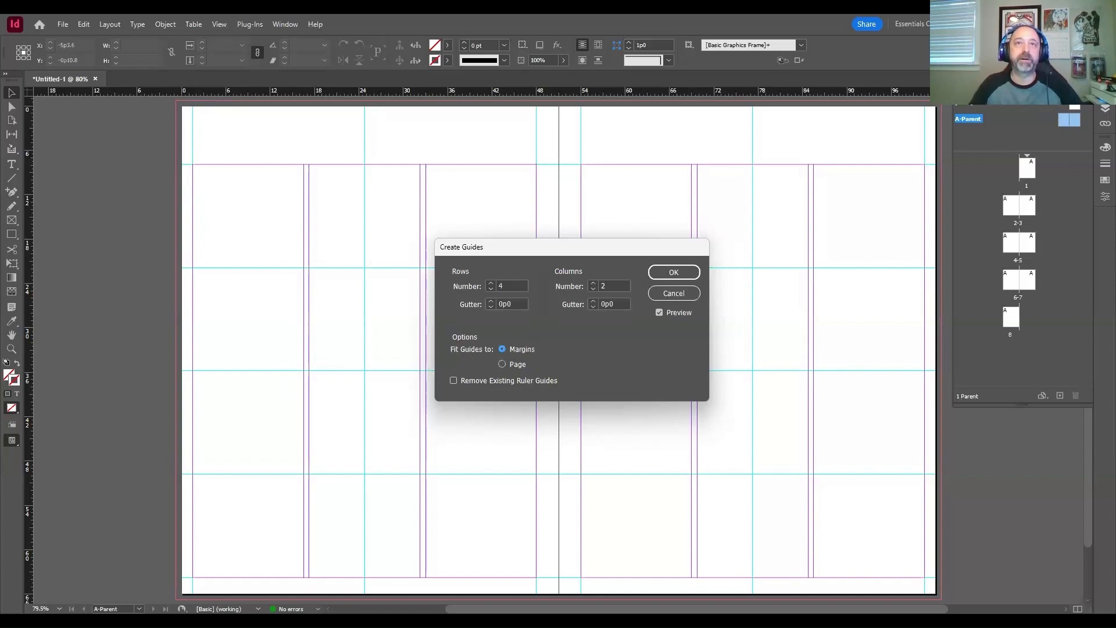
click(672, 272)
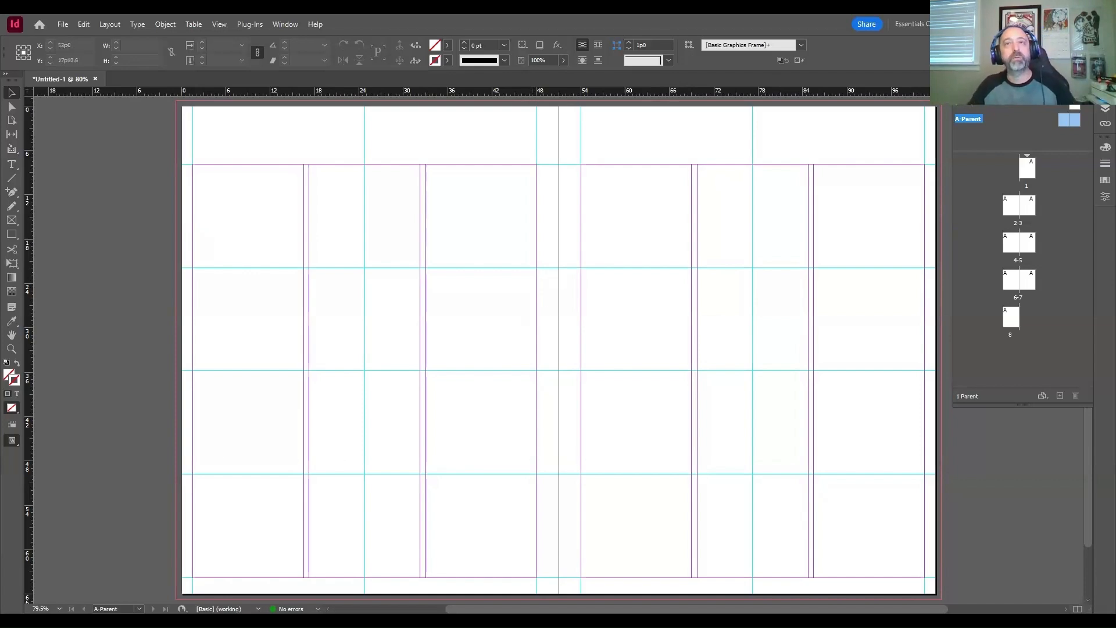
key(ctrl+s)
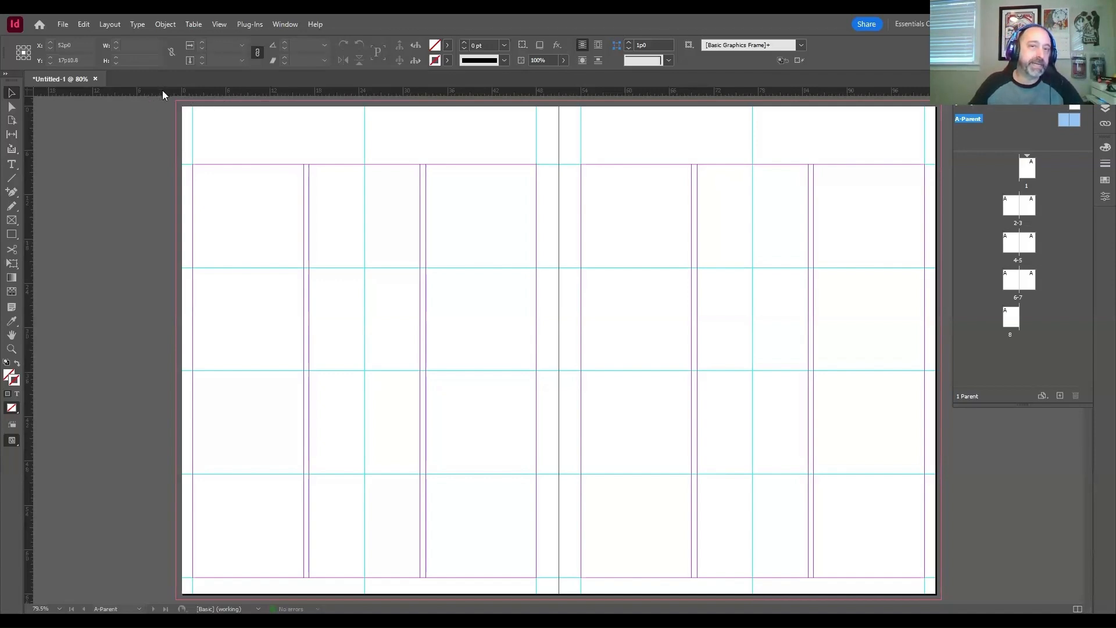
drag(163, 89, 128, 137)
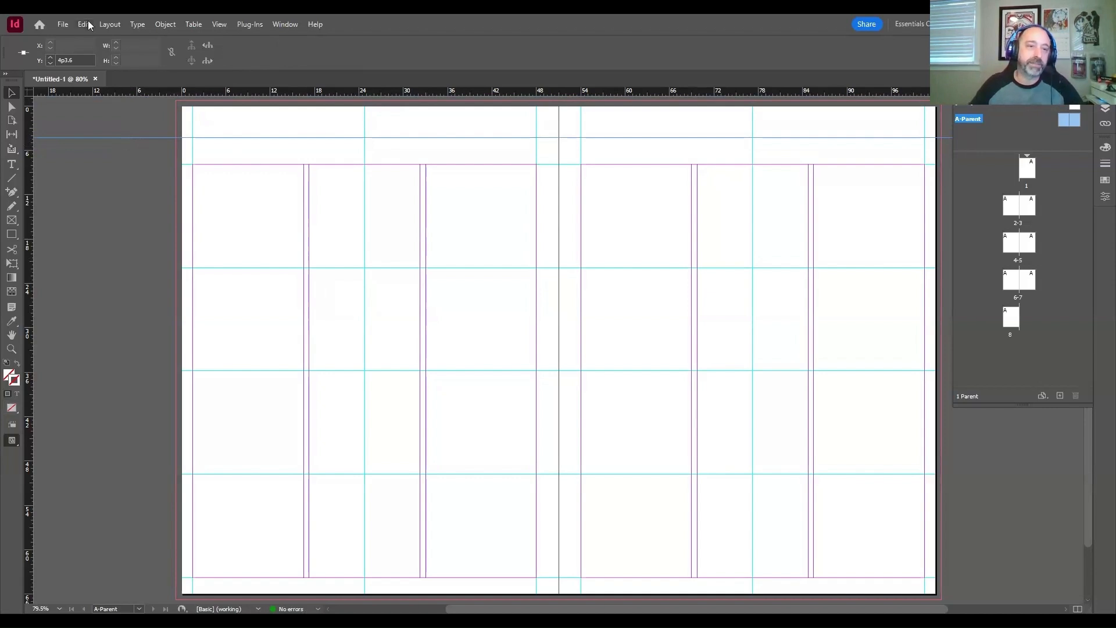
key(Delete)
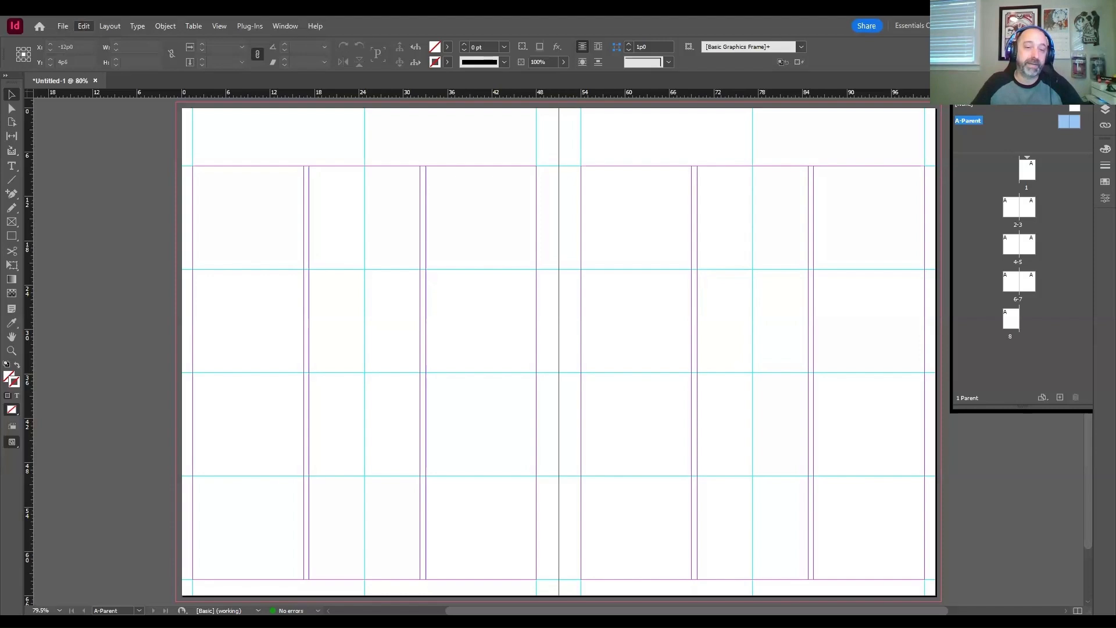
Step: Change the horizontal and vertical ruler units to inches in the Units & Increments preferences, keeping the origin on Spread
mouse_move(140, 514)
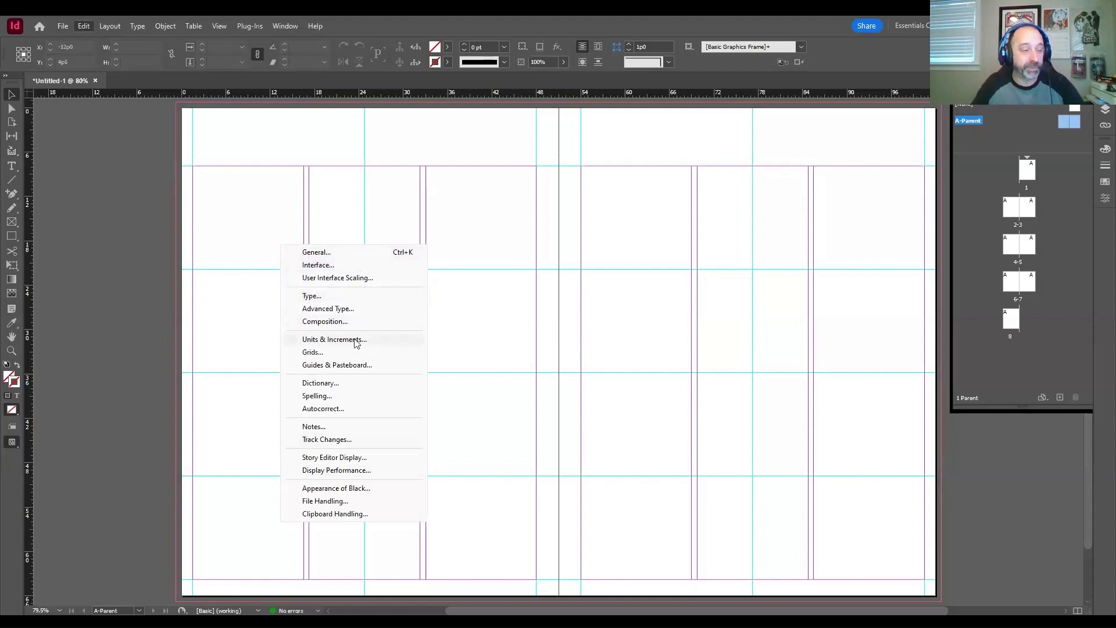
click(334, 340)
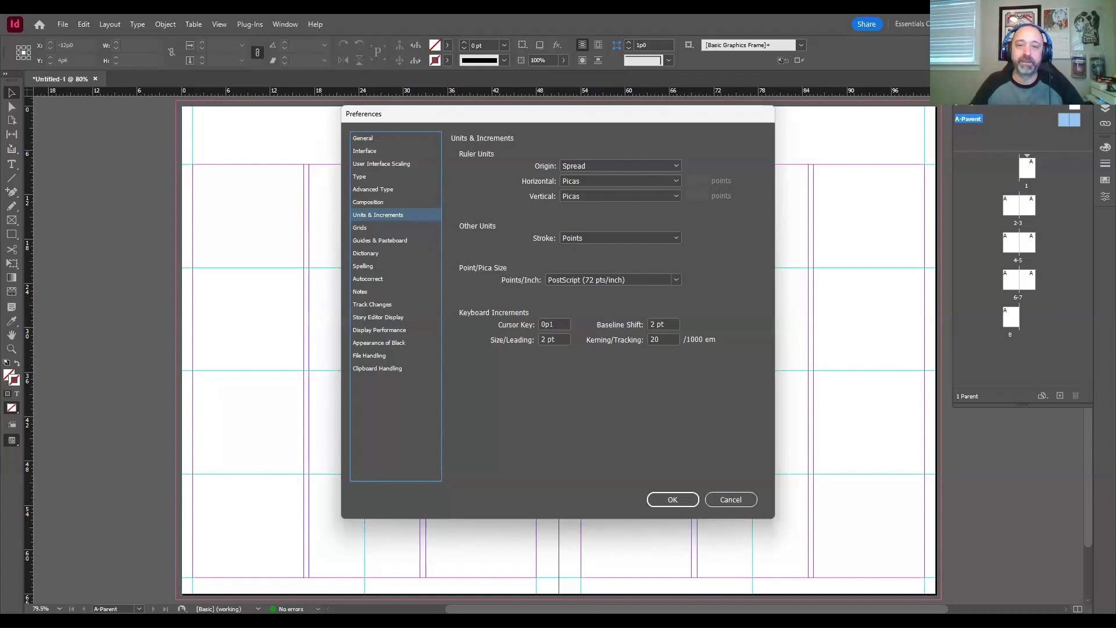
click(591, 169)
click(609, 146)
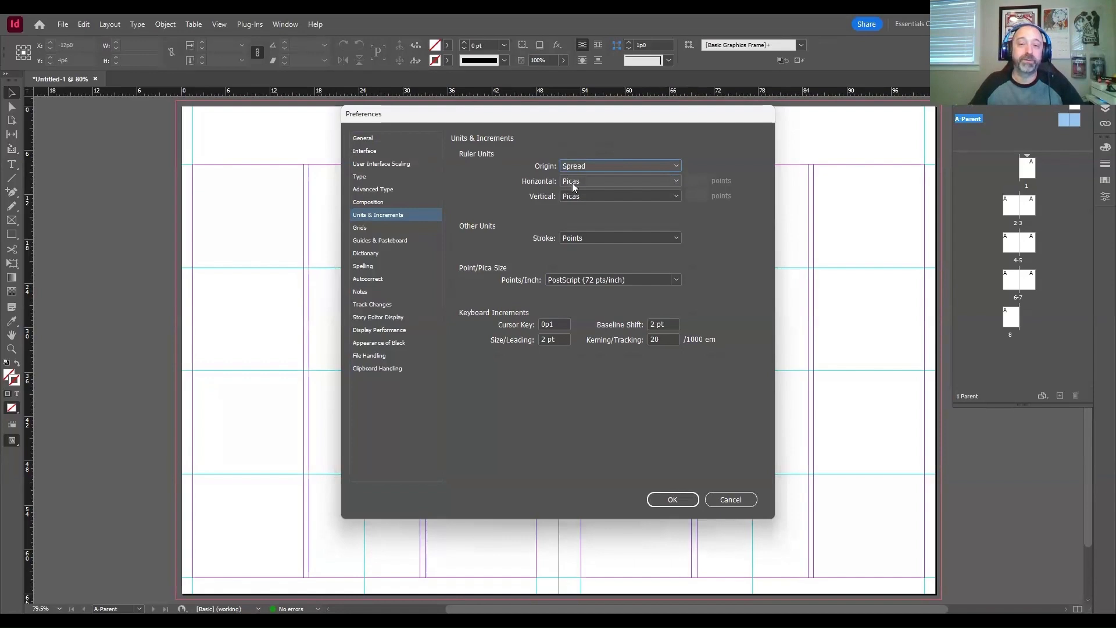
click(587, 183)
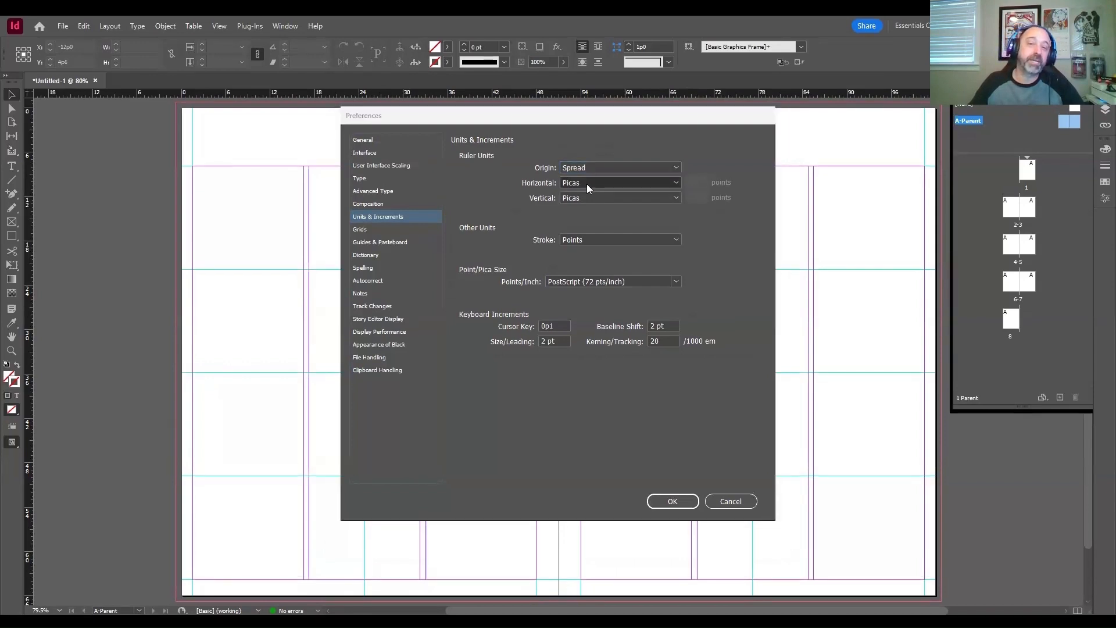
click(587, 210)
click(580, 196)
click(588, 224)
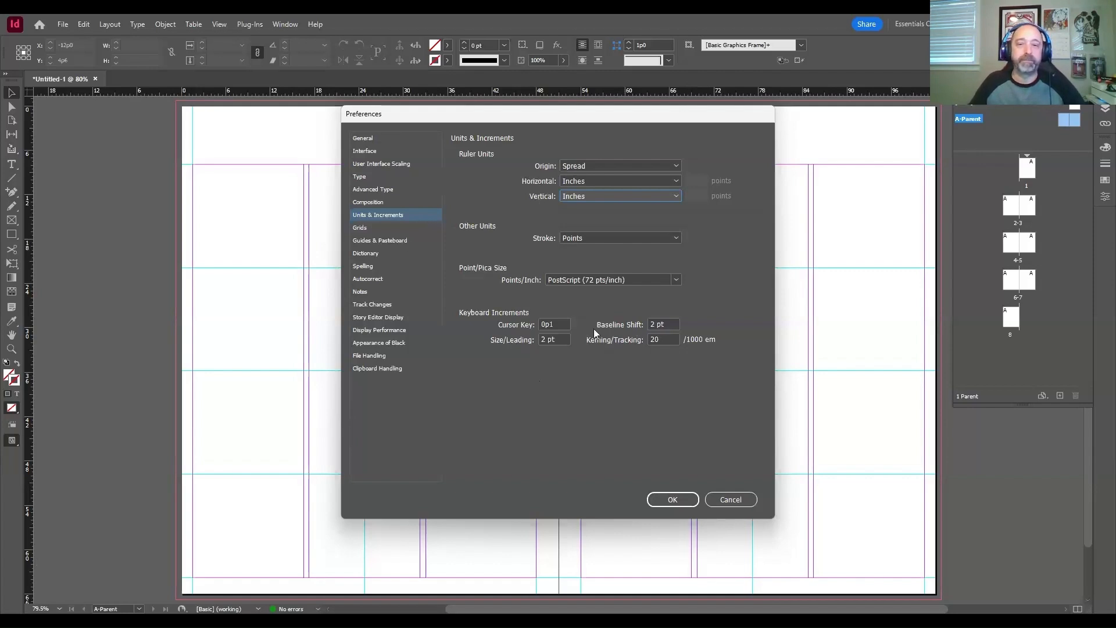
click(666, 501)
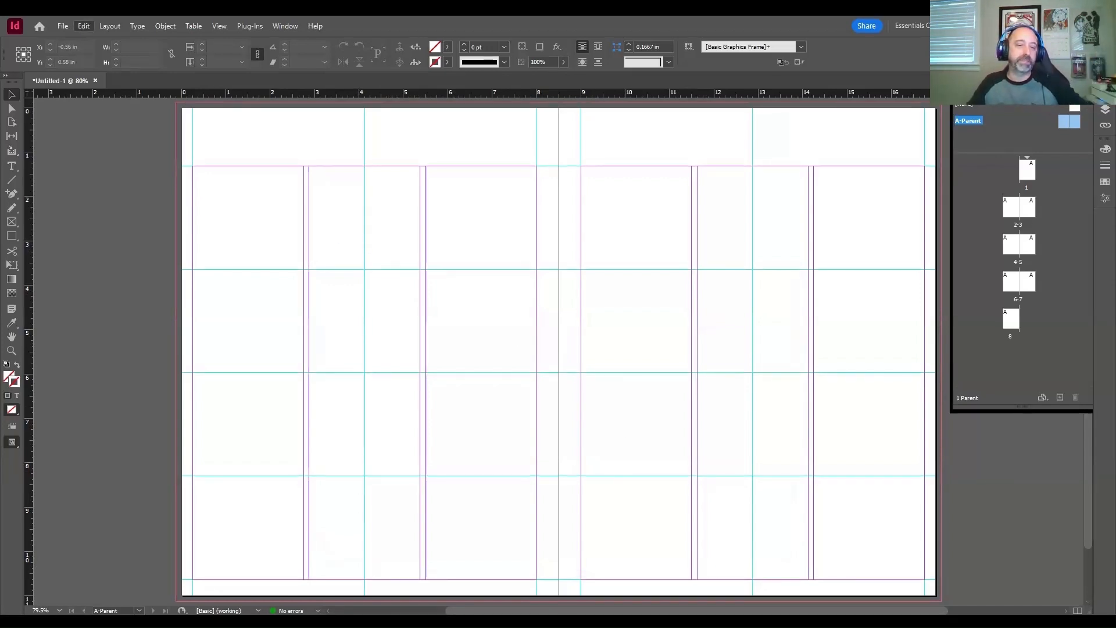
Step: Check the ruler unit settings in the Units & Increments preferences
mouse_move(134, 514)
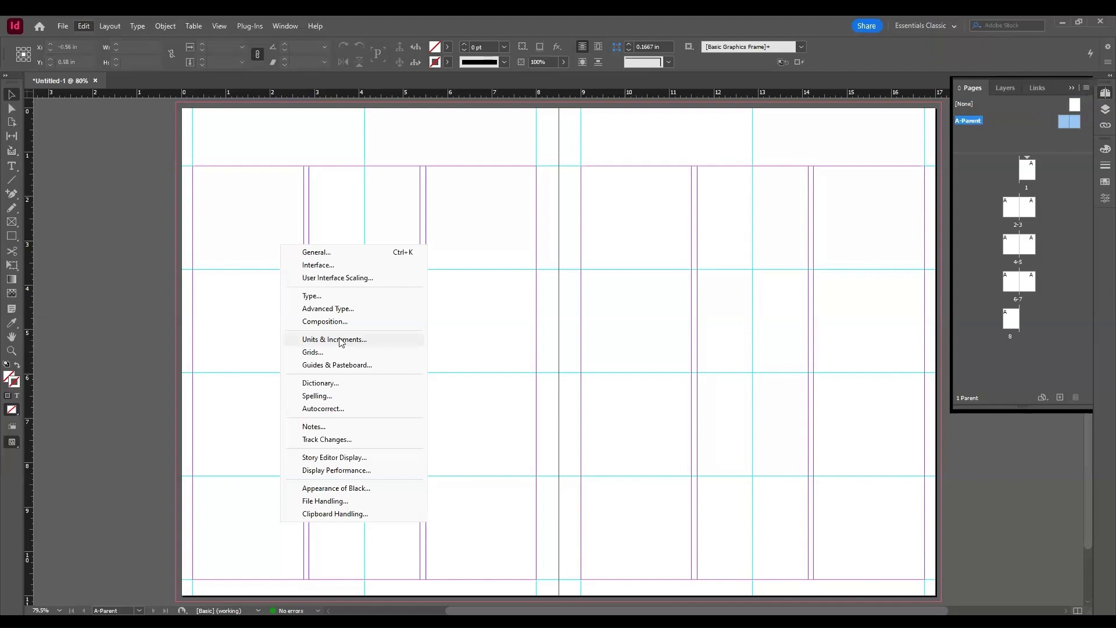
click(336, 143)
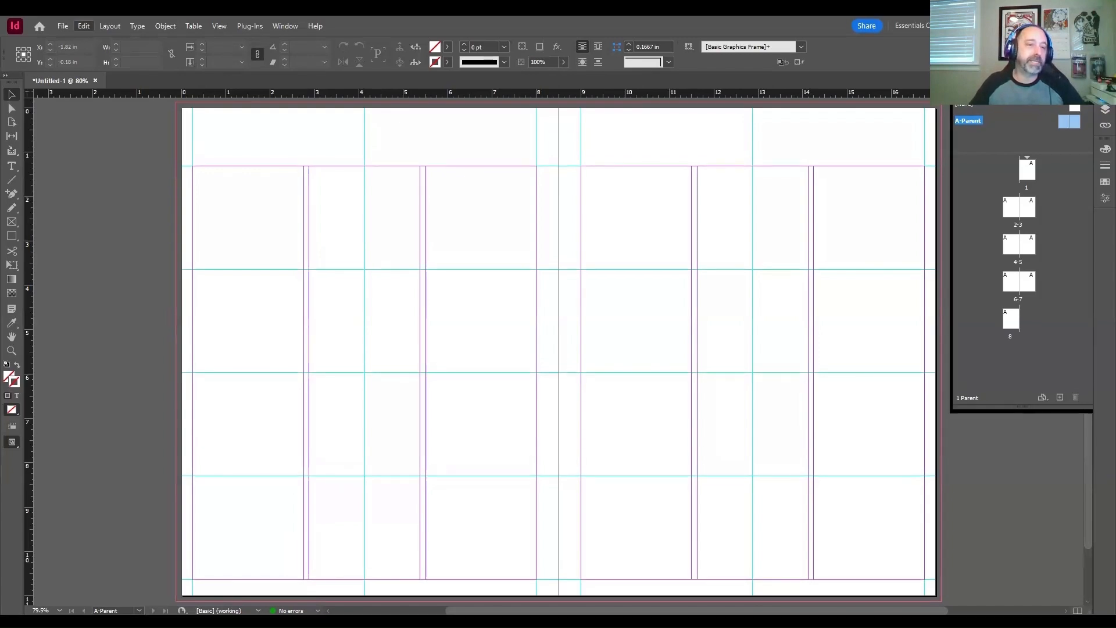
mouse_move(145, 514)
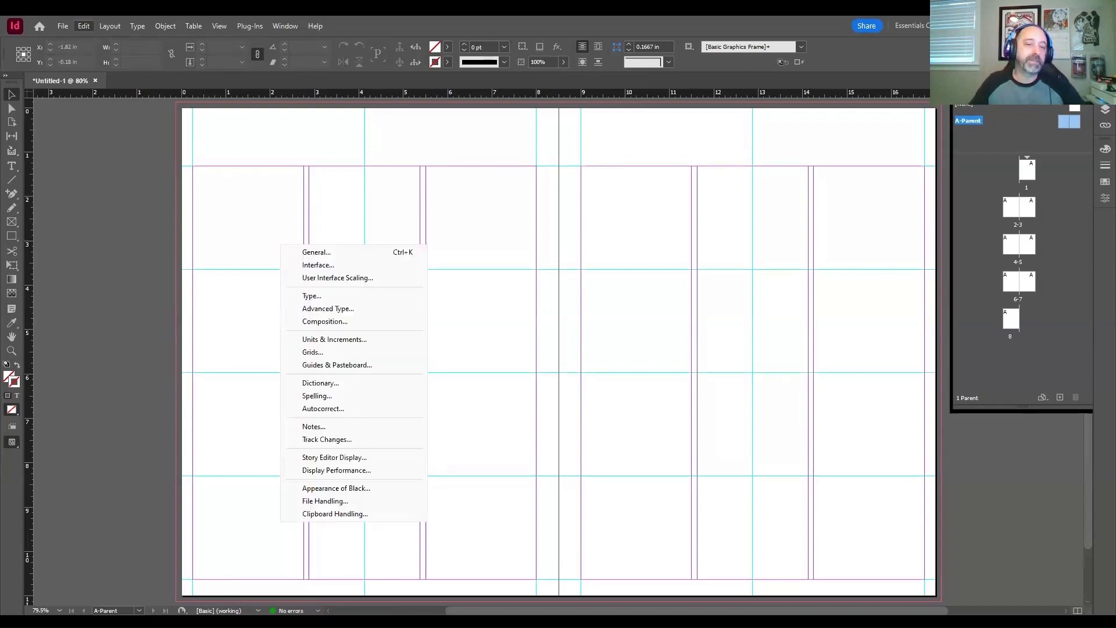
click(311, 342)
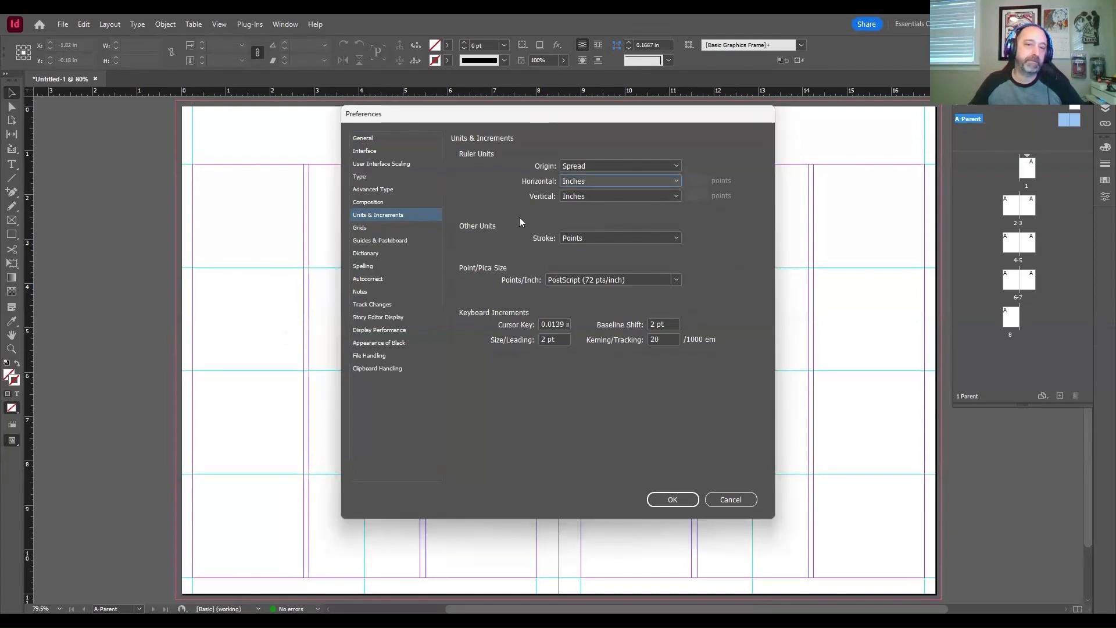
click(668, 502)
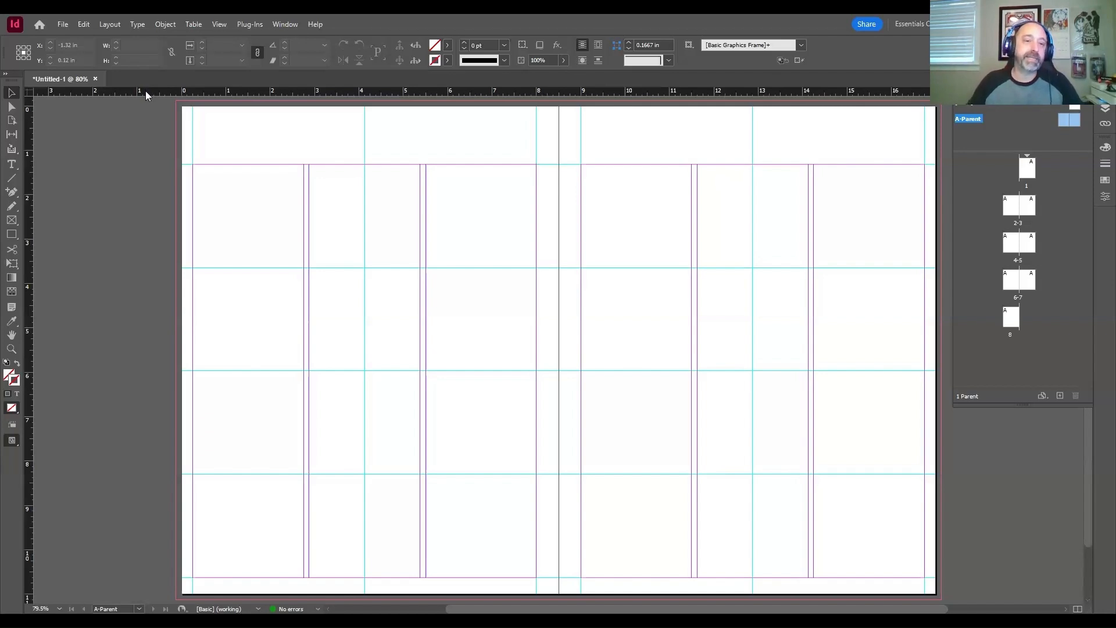
Step: Place a horizontal ruler guide across the whole A-Parent spread at about 0.76 in, above the top margin
drag(145, 90, 417, 143)
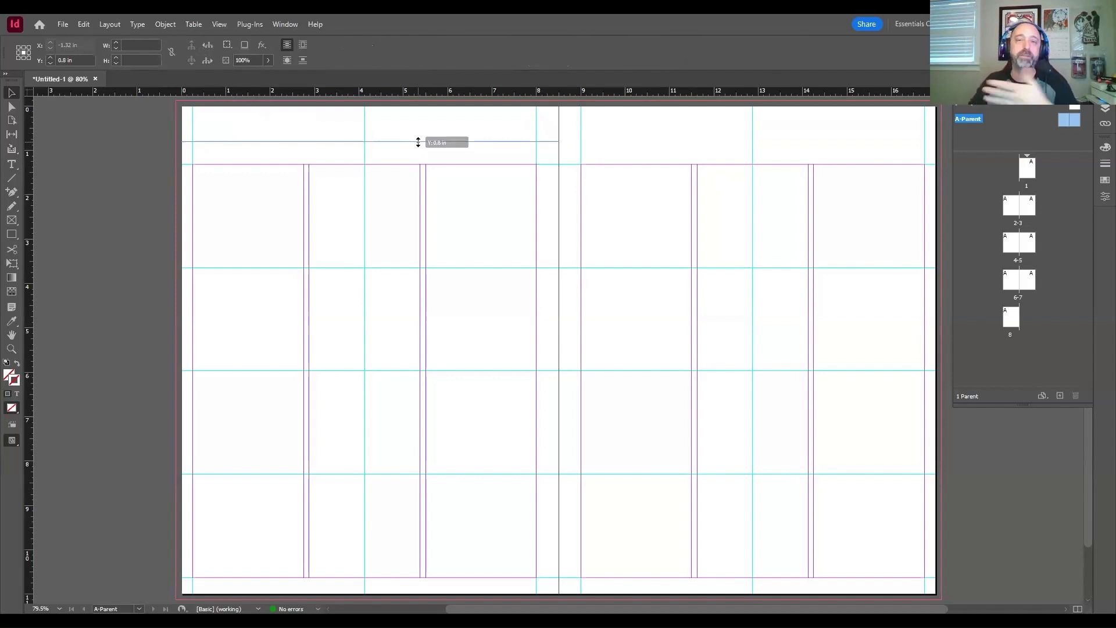
drag(418, 142, 116, 140)
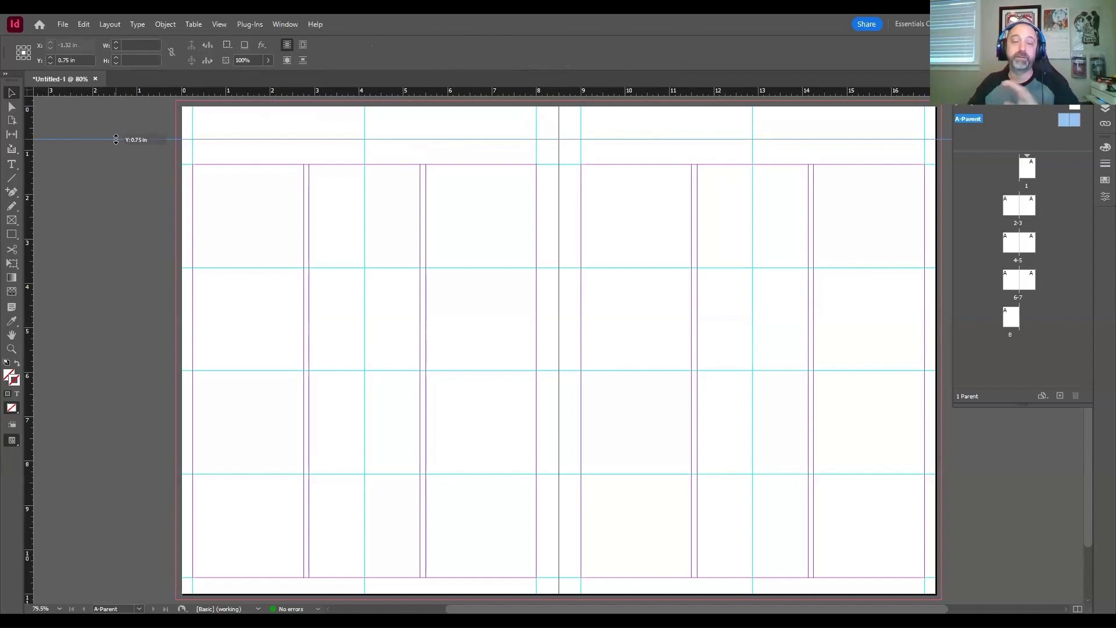
drag(116, 140, 116, 139)
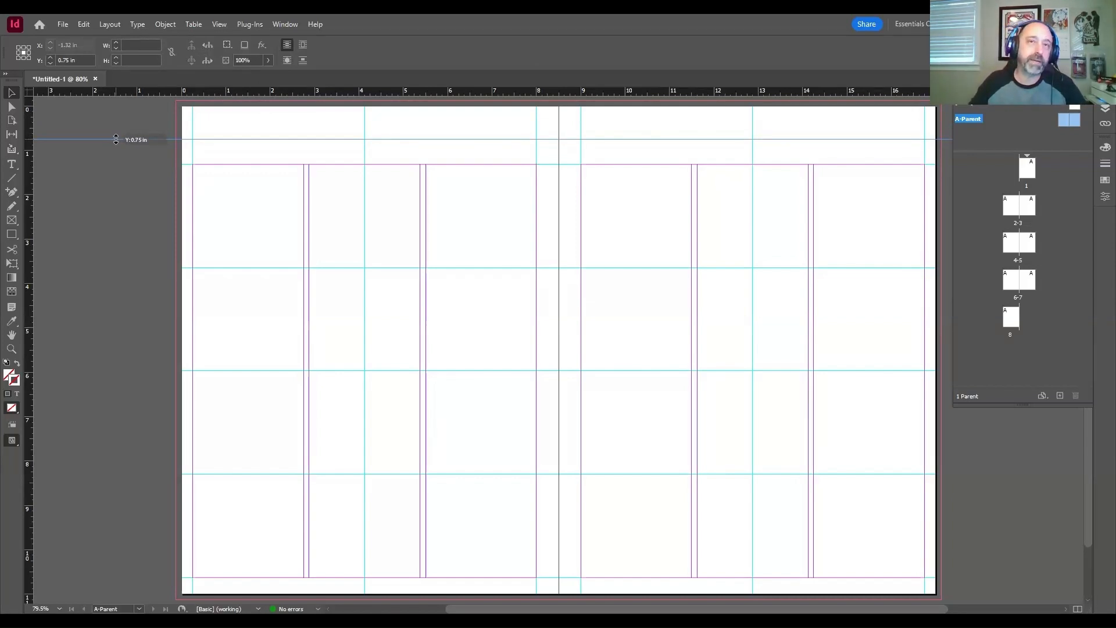
drag(115, 140, 116, 142)
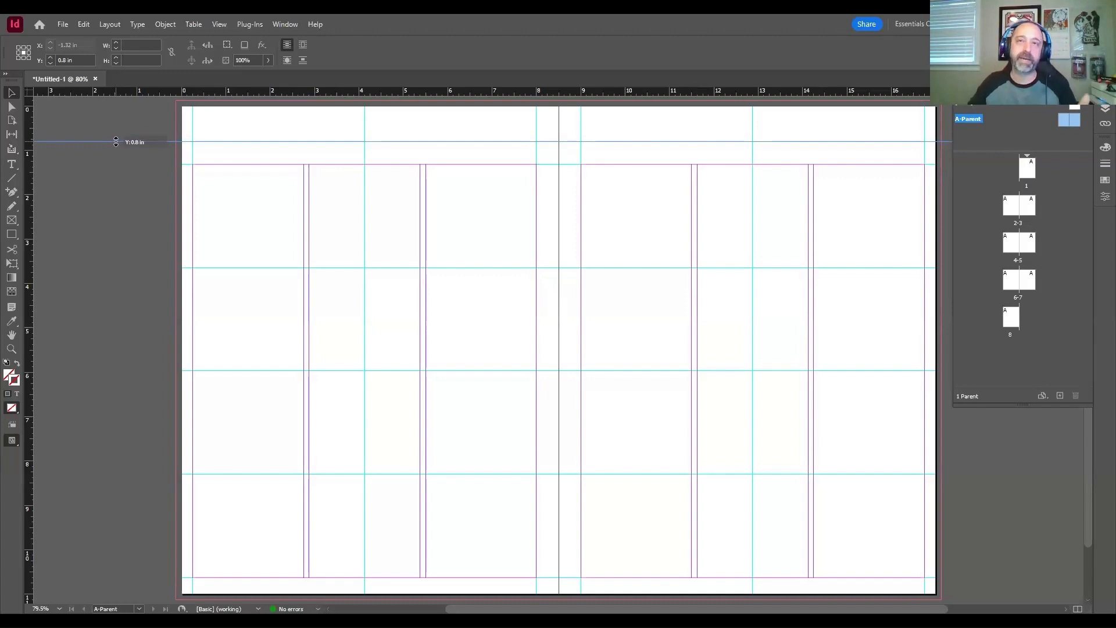
mouse_move(116, 142)
mouse_down()
mouse_move(120, 151)
mouse_move(116, 123)
mouse_up()
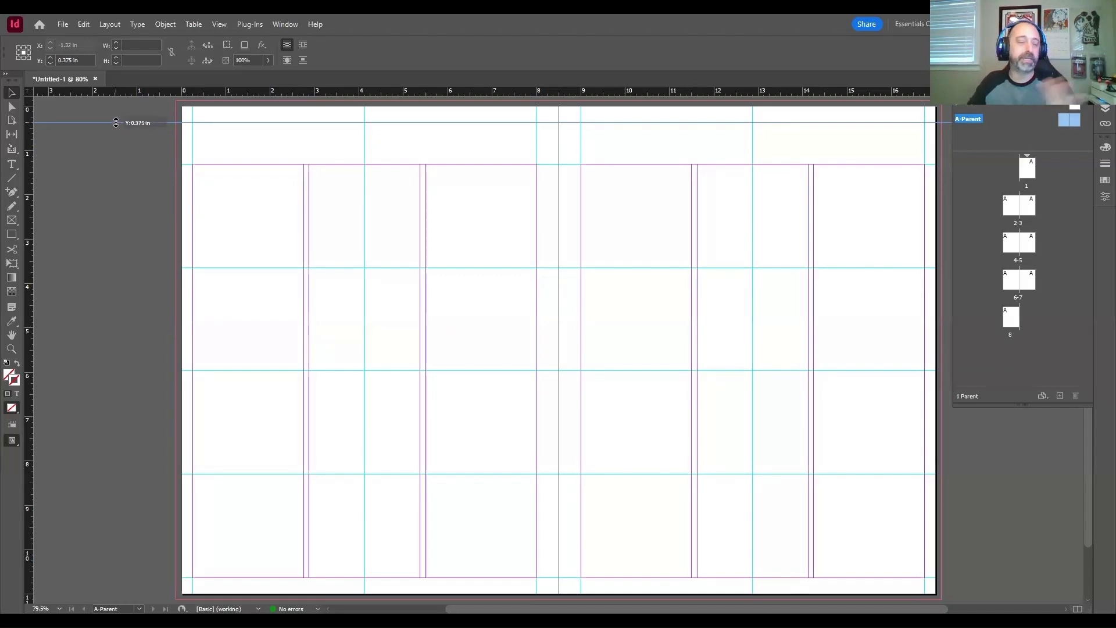
drag(116, 122, 116, 124)
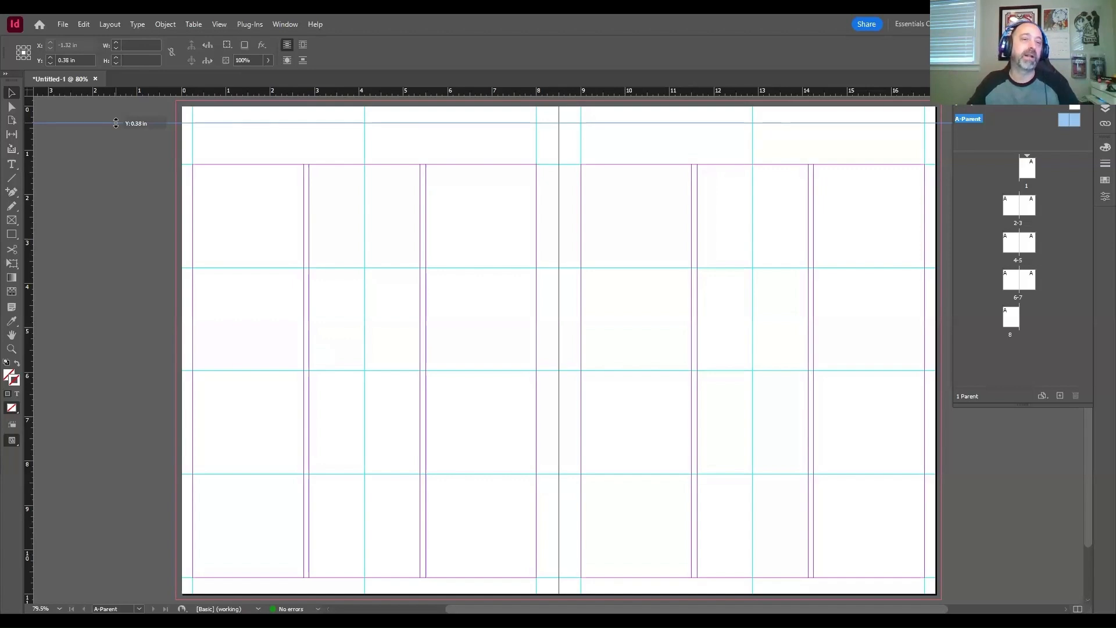
drag(116, 123, 116, 139)
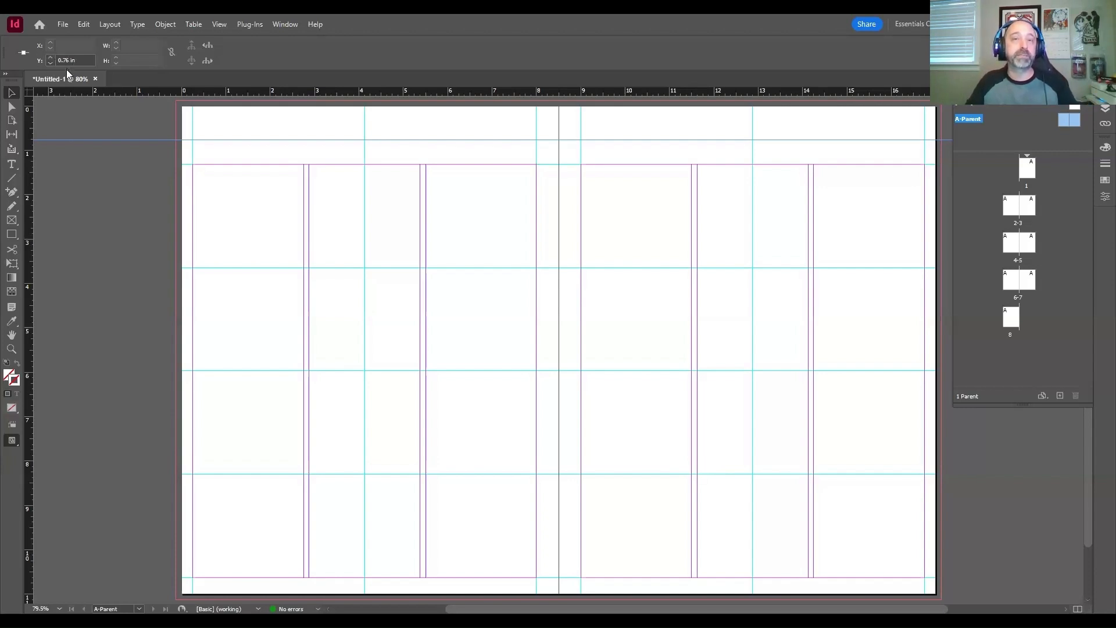
Step: Set the horizontal guide's Y position to exactly 0.375 in
drag(75, 61, 51, 61)
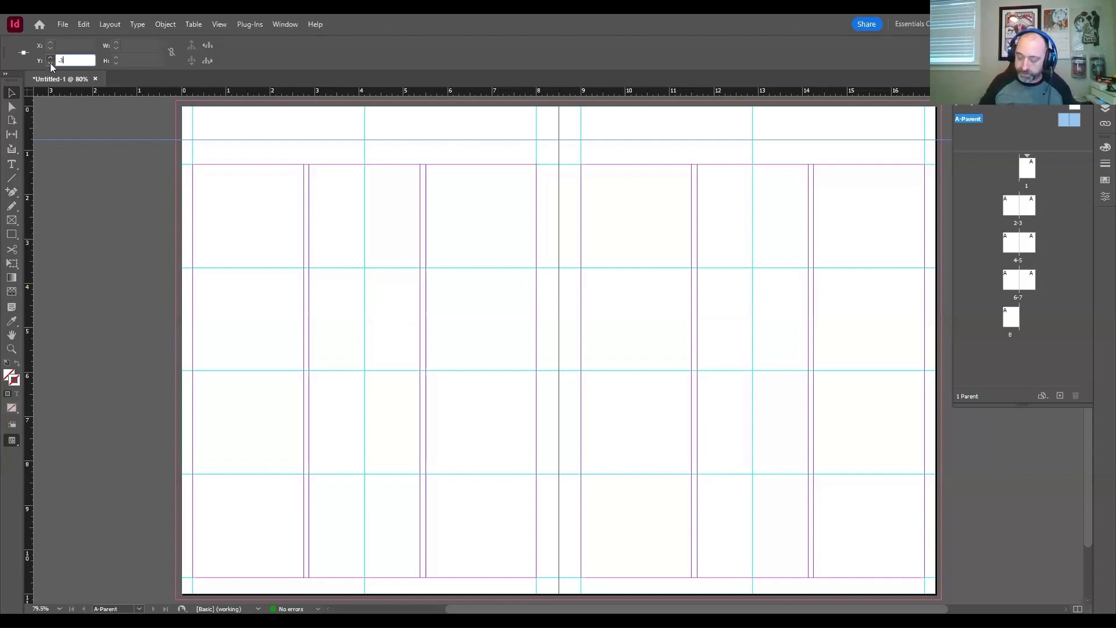
text(.375)
key(Return)
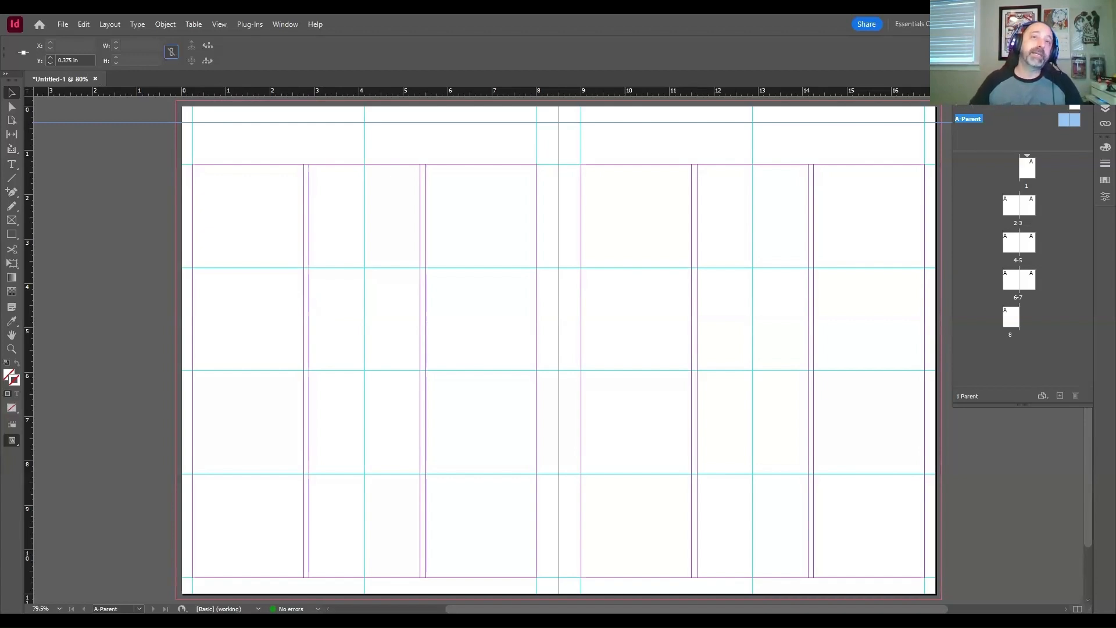
Step: Add a second spread-wide horizontal guide at Y 10.75 in, just below the bottom margin, and deselect it
key(ctrl+s)
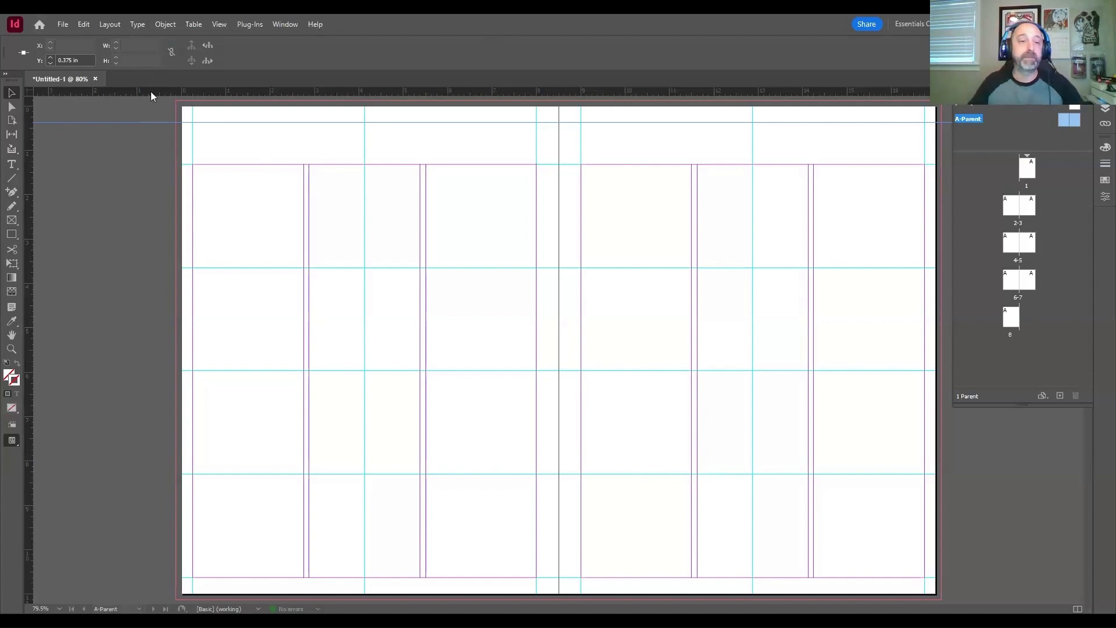
drag(145, 93, 125, 582)
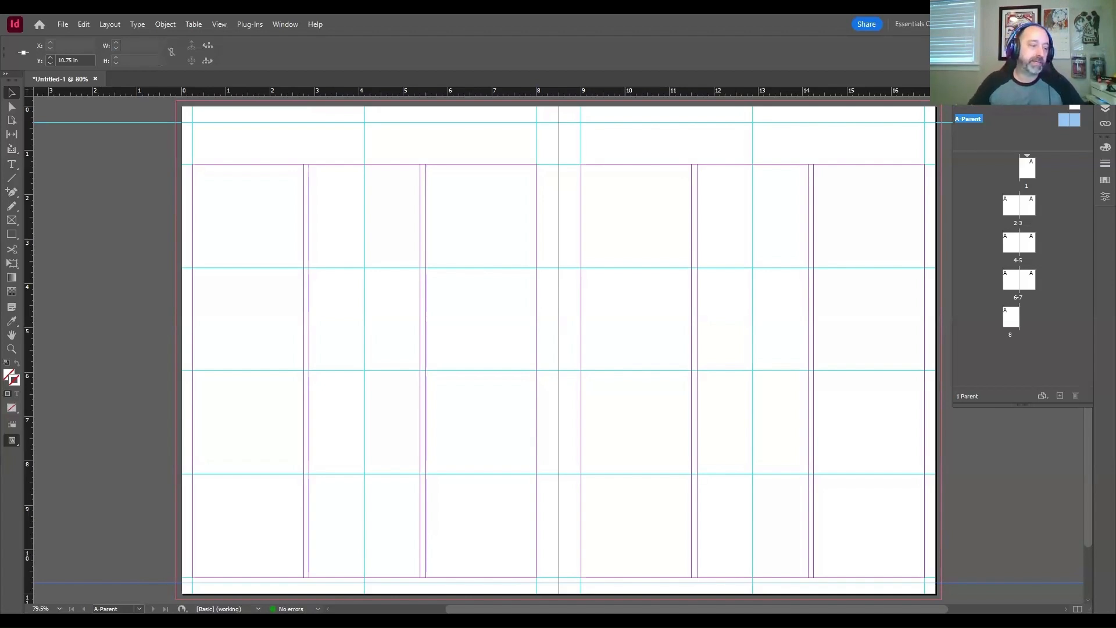
click(284, 147)
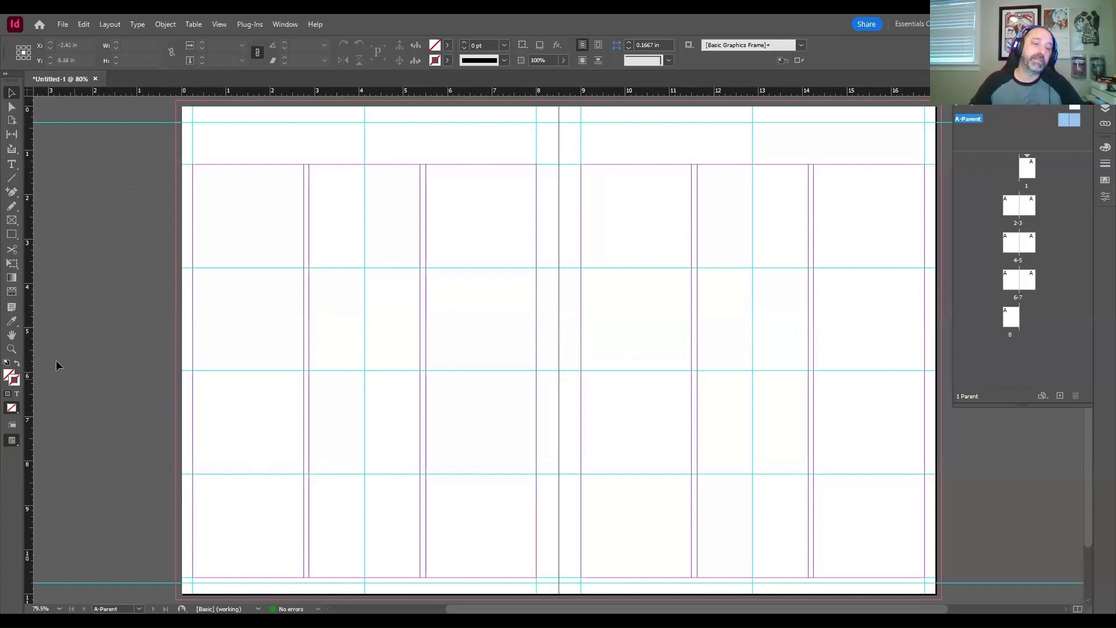
Step: Add vertical ruler guides at X 0.5 in on the left page and 16.5 in on the right page
drag(27, 261, 204, 269)
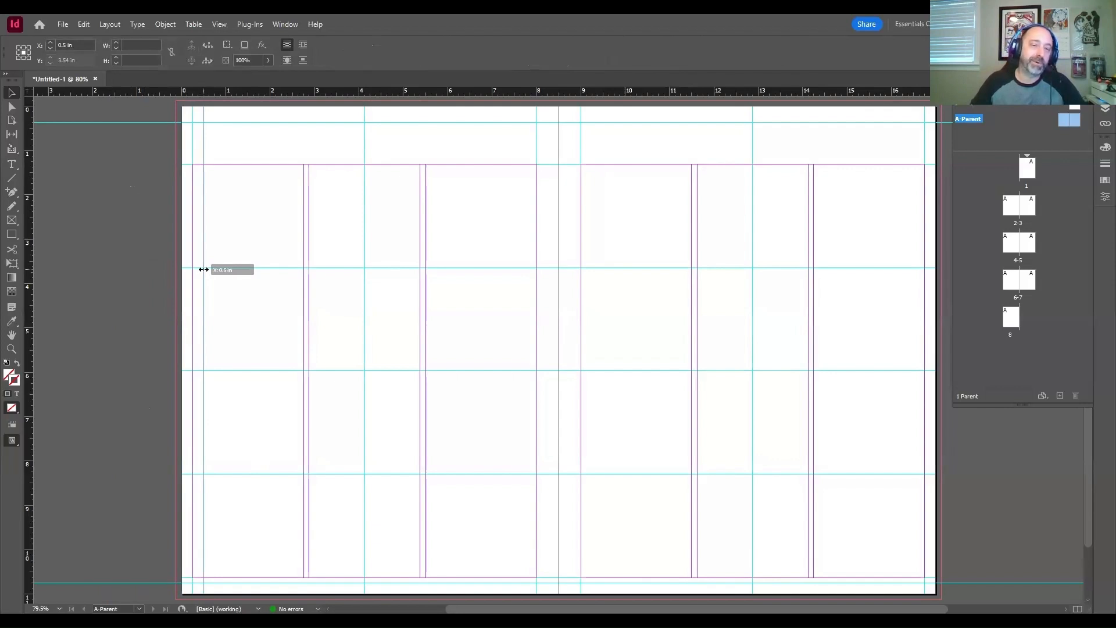
drag(204, 269, 203, 269)
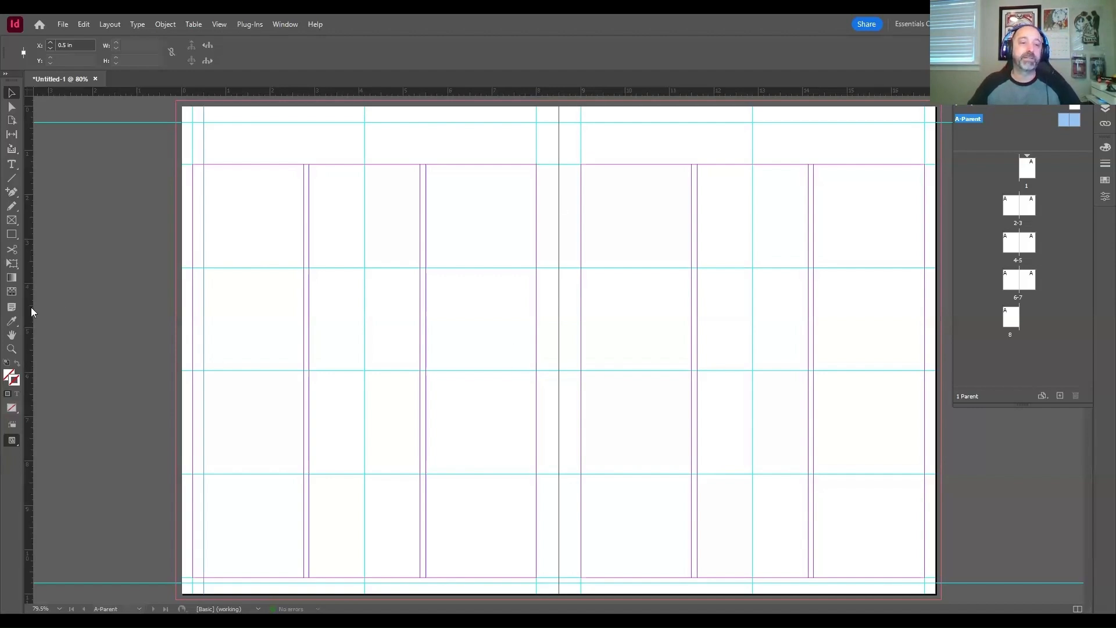
drag(29, 309, 914, 244)
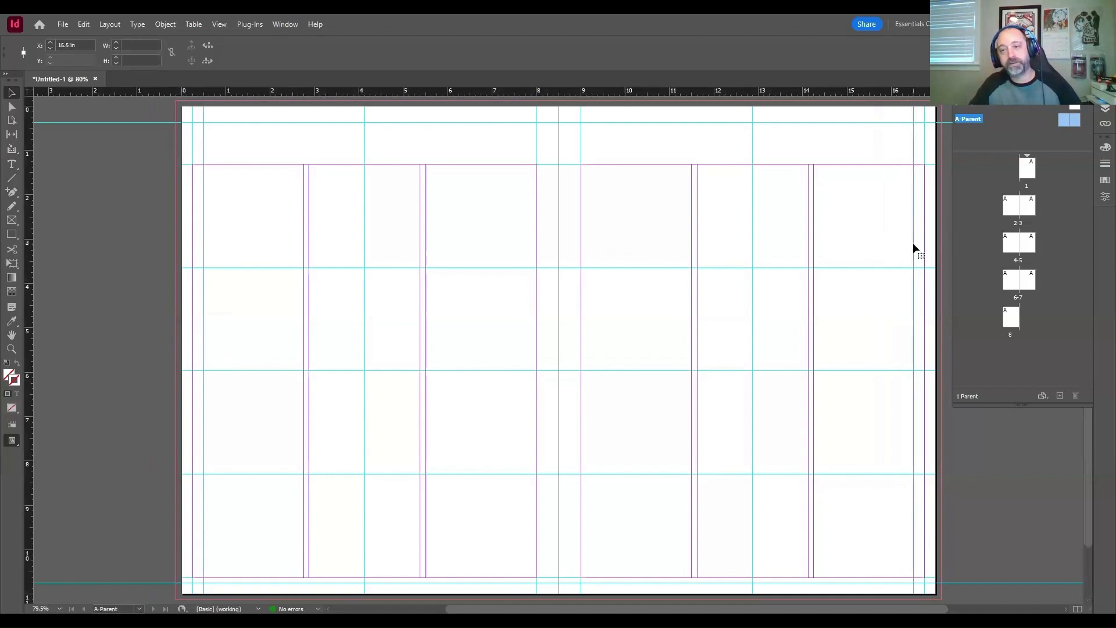
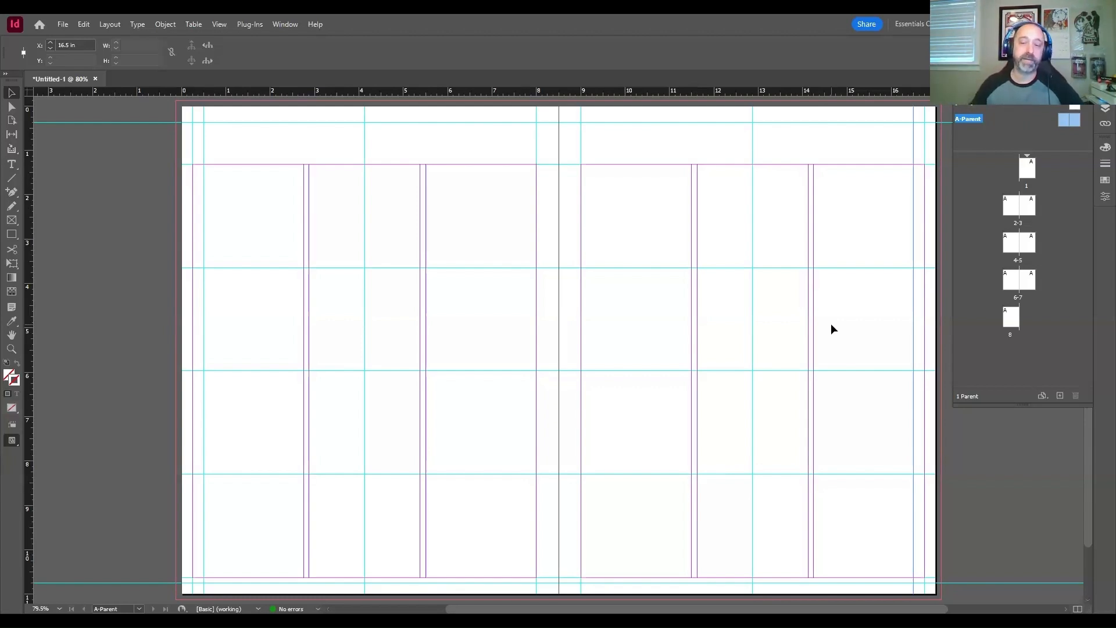
Step: Go to the page 2-3 spread and check that the A-Parent guides carry over to both pages
double_click(1012, 208)
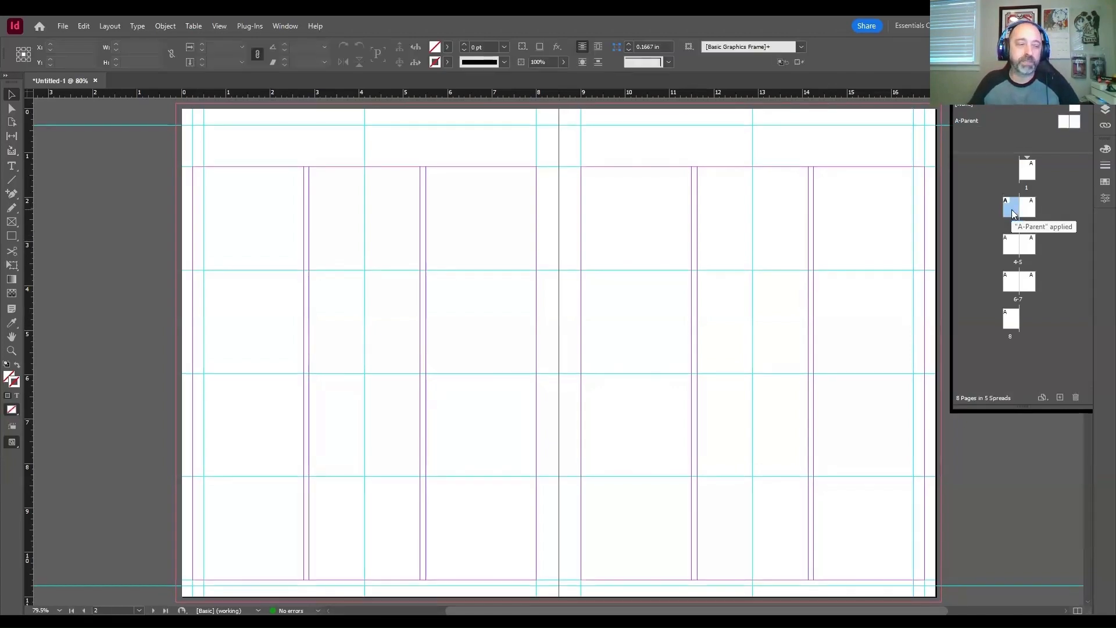
double_click(1011, 213)
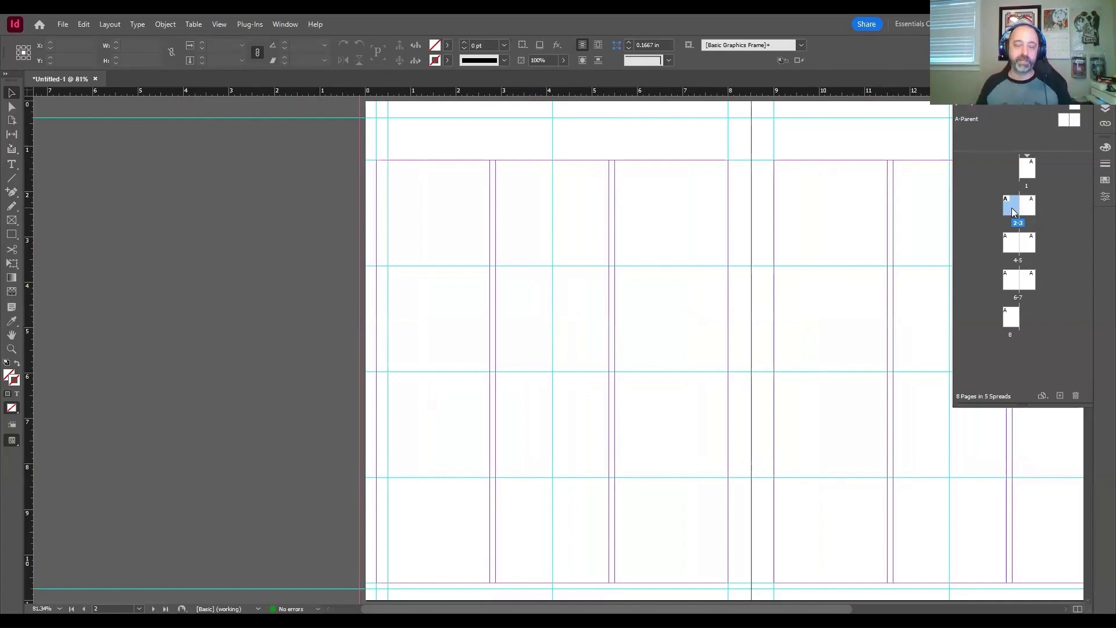
drag(759, 141, 594, 143)
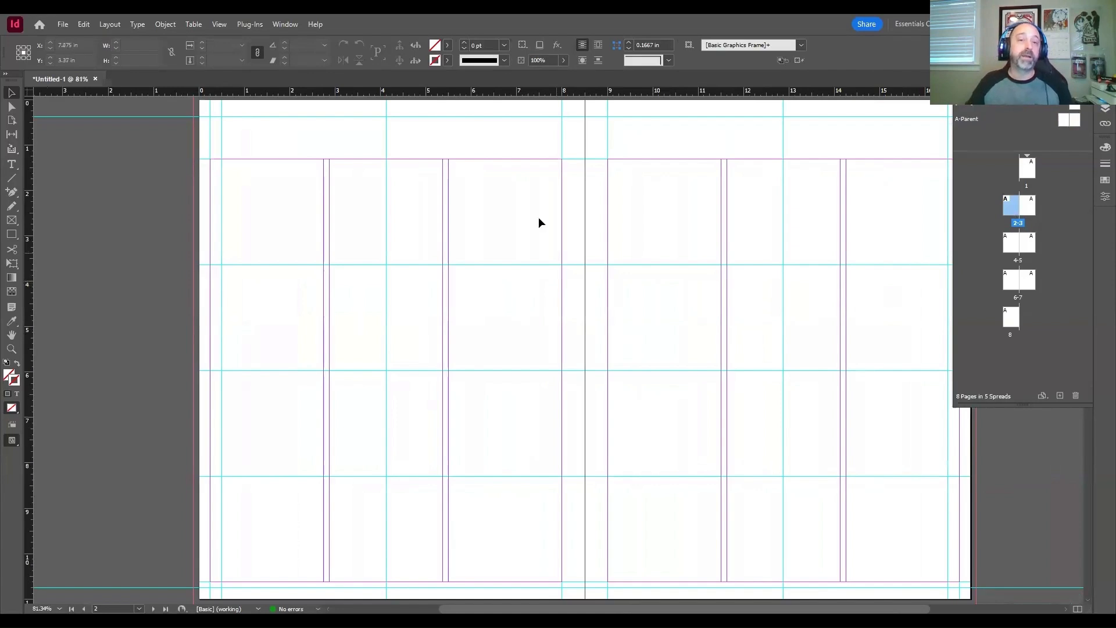
drag(659, 242, 671, 317)
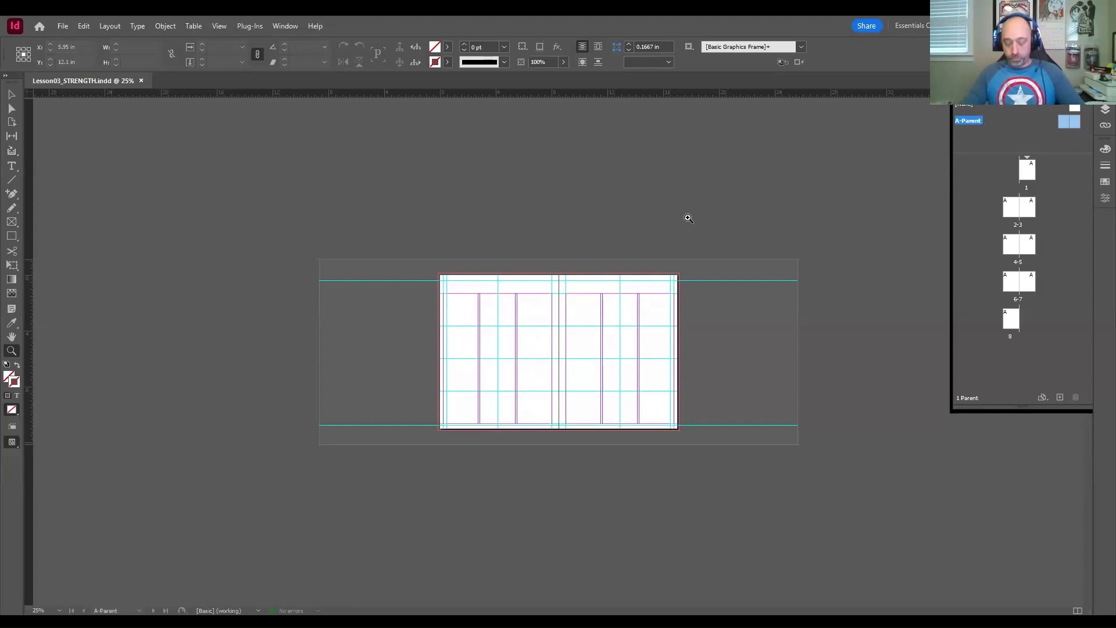
Step: Draw a text frame 3.875 in wide and 0.9375 in high on A-Parent's left page, between the 0.375 in horizontal guide and the top margin
click(578, 309)
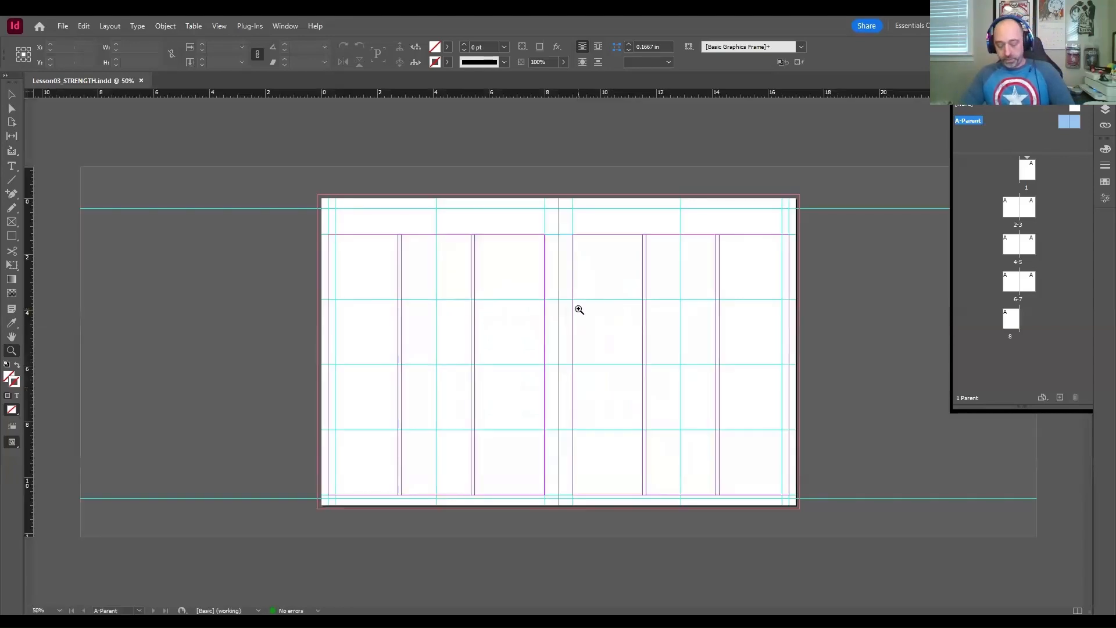
click(579, 310)
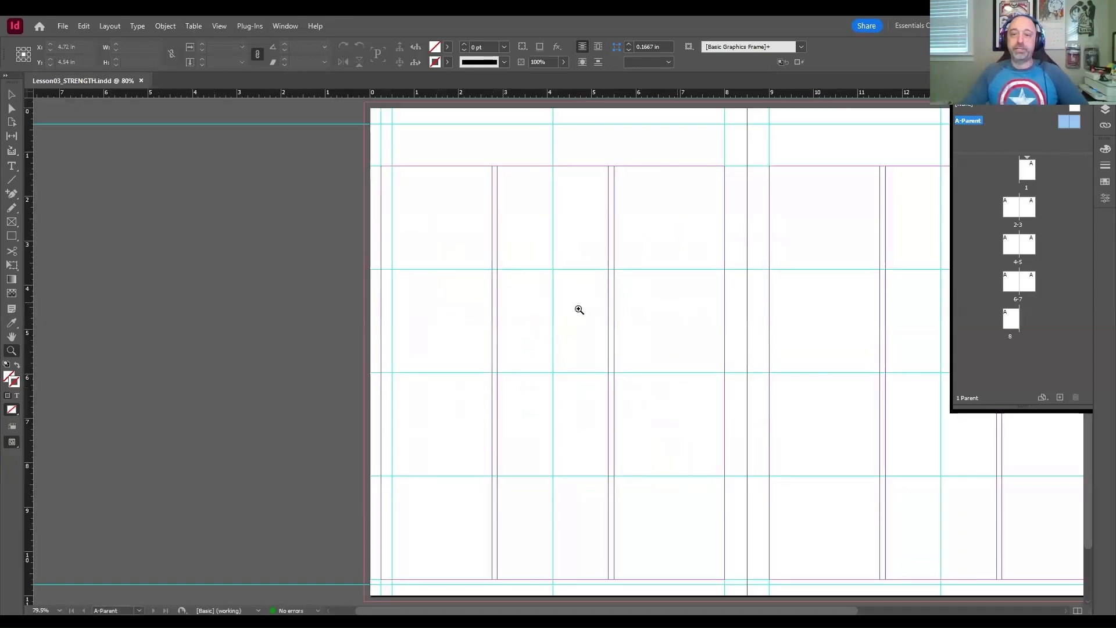
scroll(748, 265, right, 5)
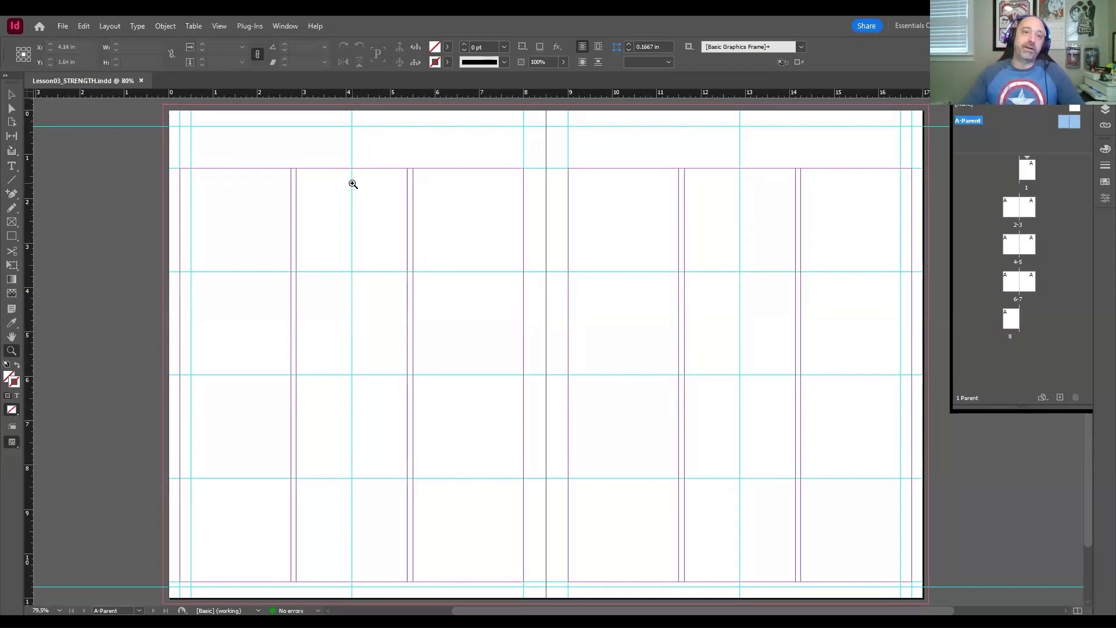
drag(158, 103, 379, 216)
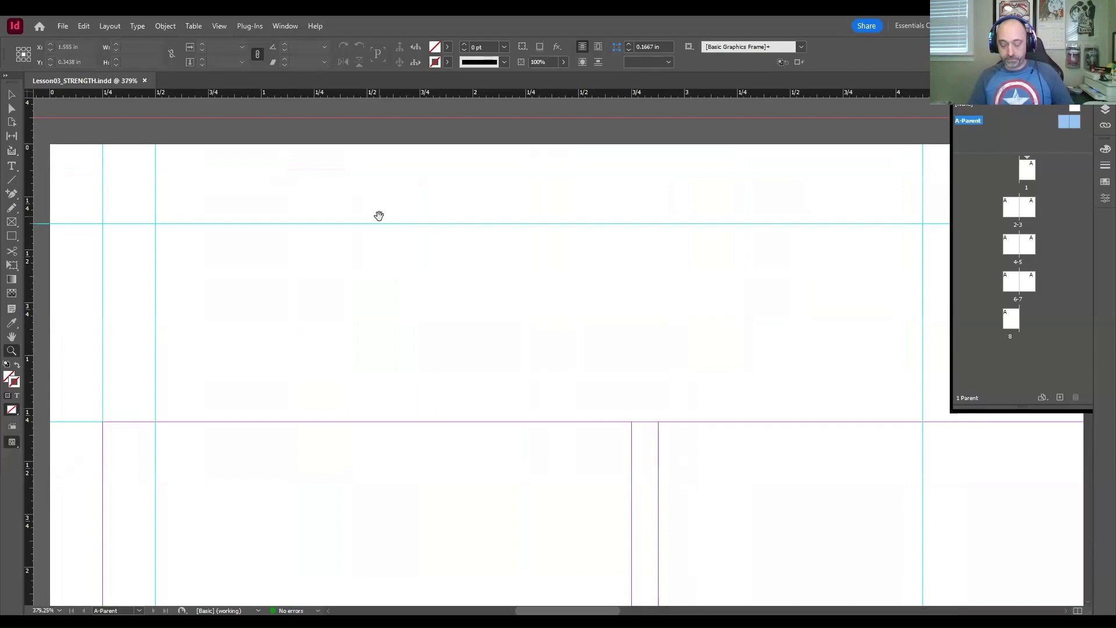
key(ctrl+minus)
drag(447, 267, 360, 216)
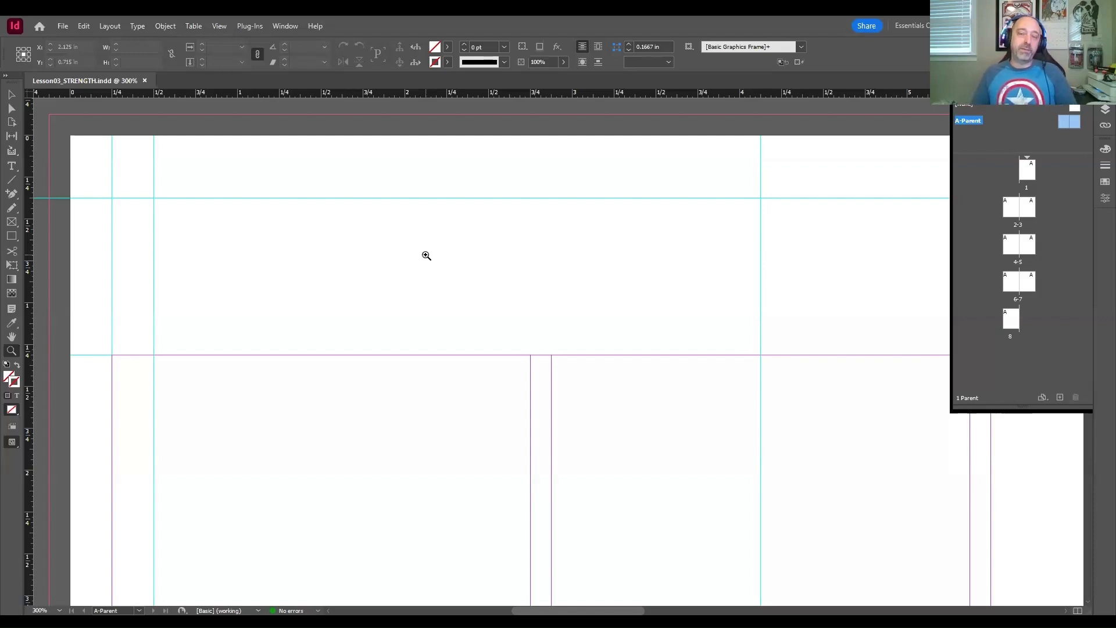
drag(607, 330, 583, 303)
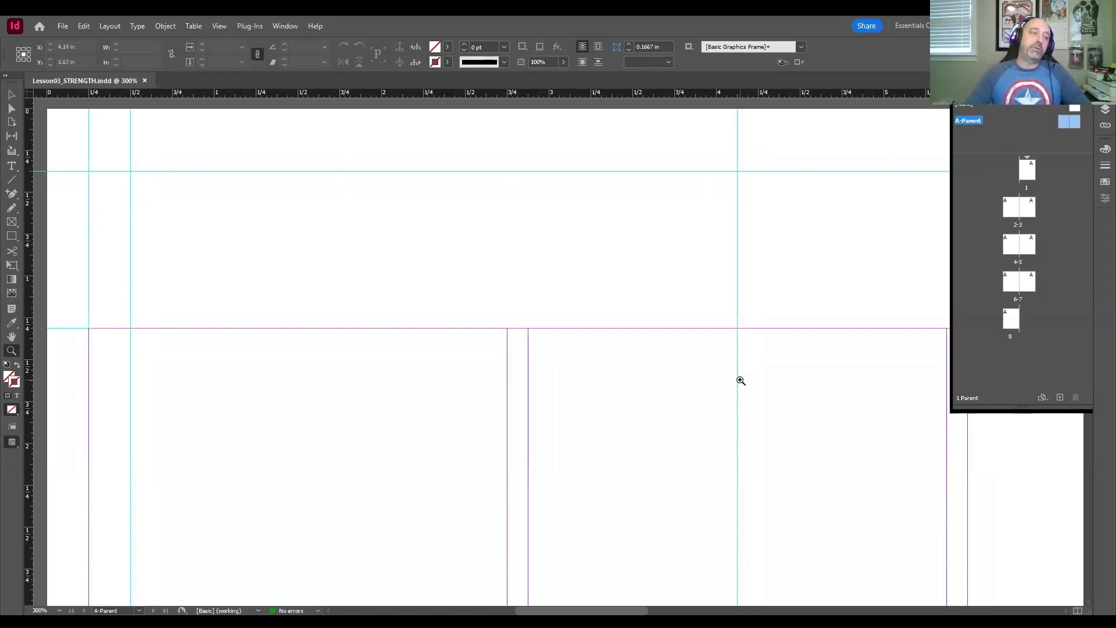
key(space)
drag(567, 299, 588, 298)
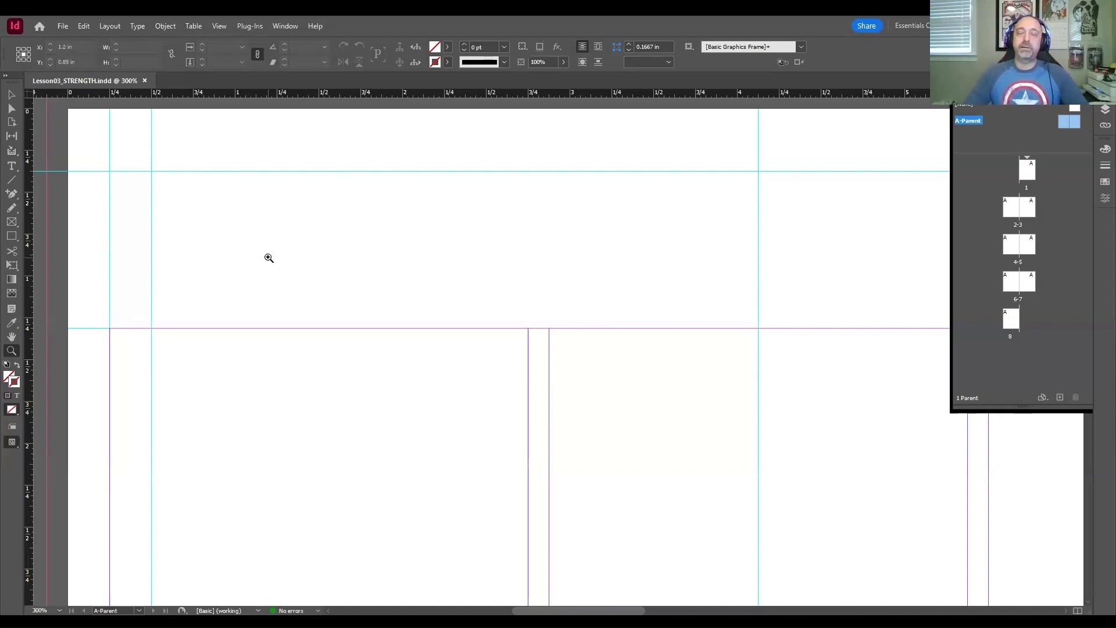
click(13, 167)
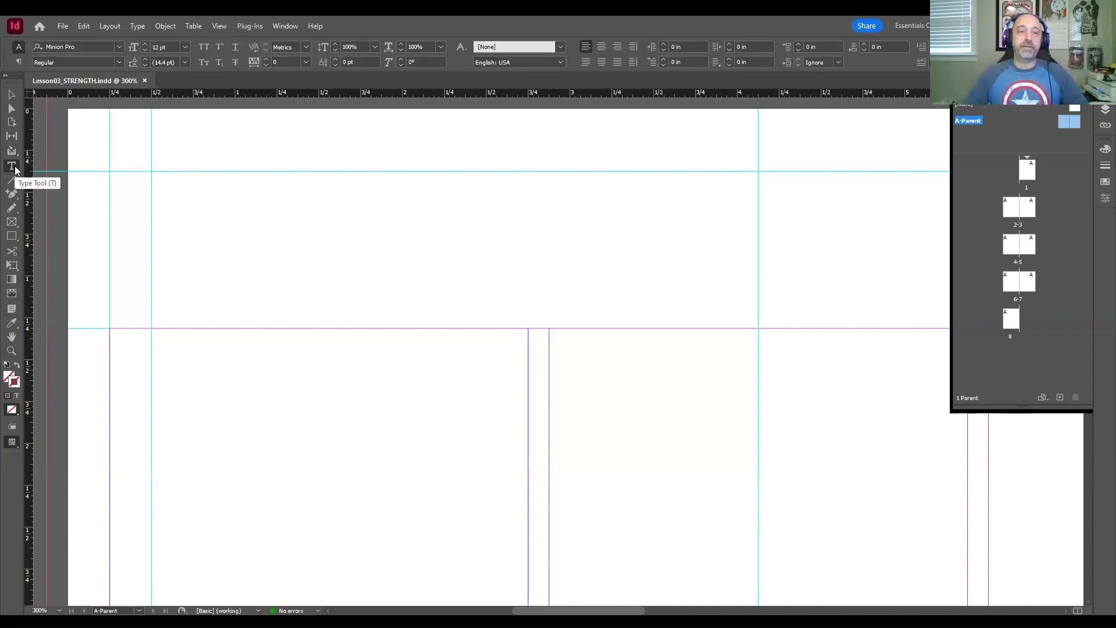
click(13, 167)
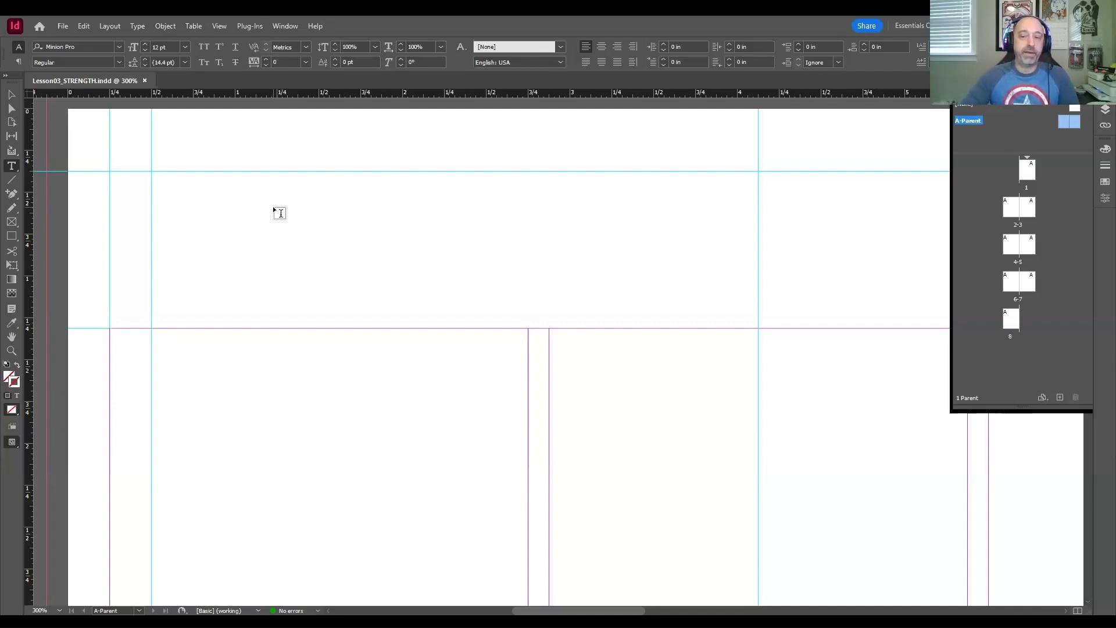
drag(231, 228, 230, 229)
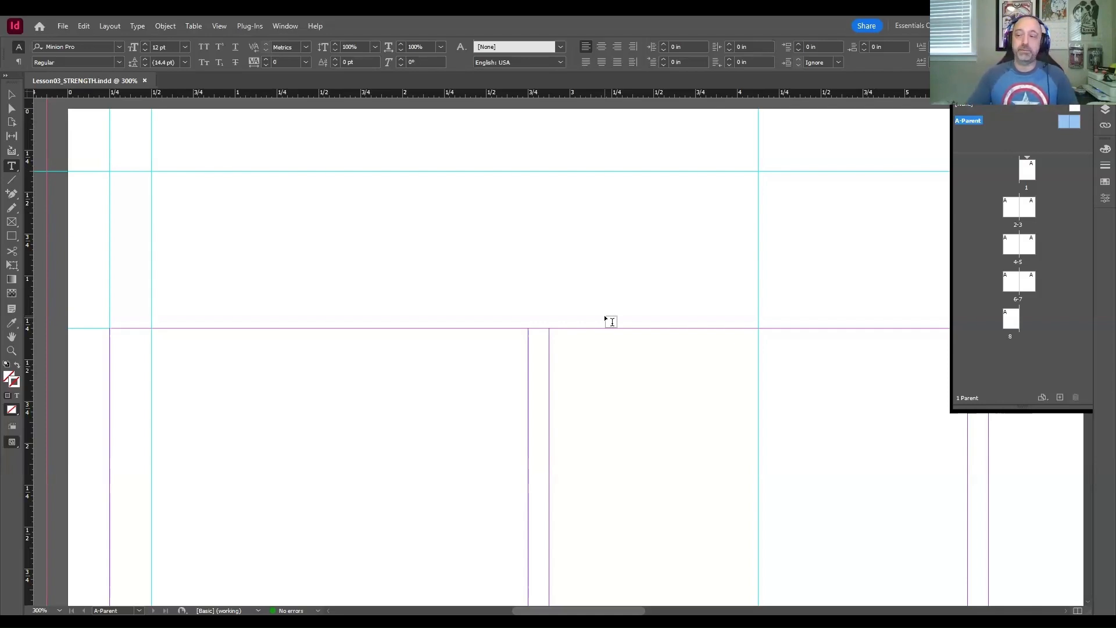
click(111, 172)
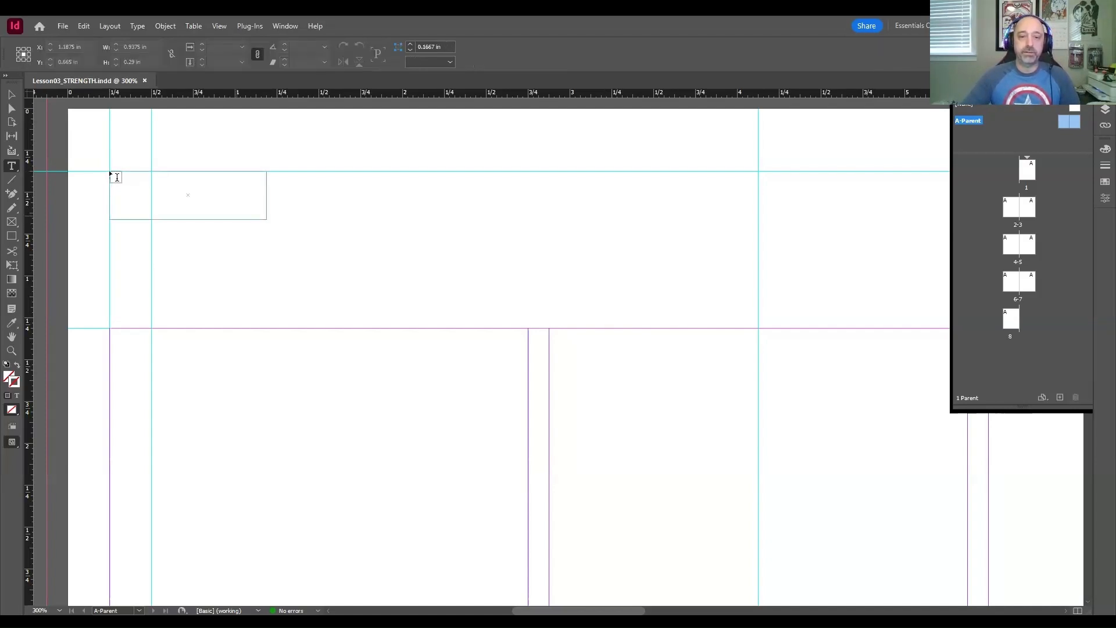
drag(111, 174, 758, 330)
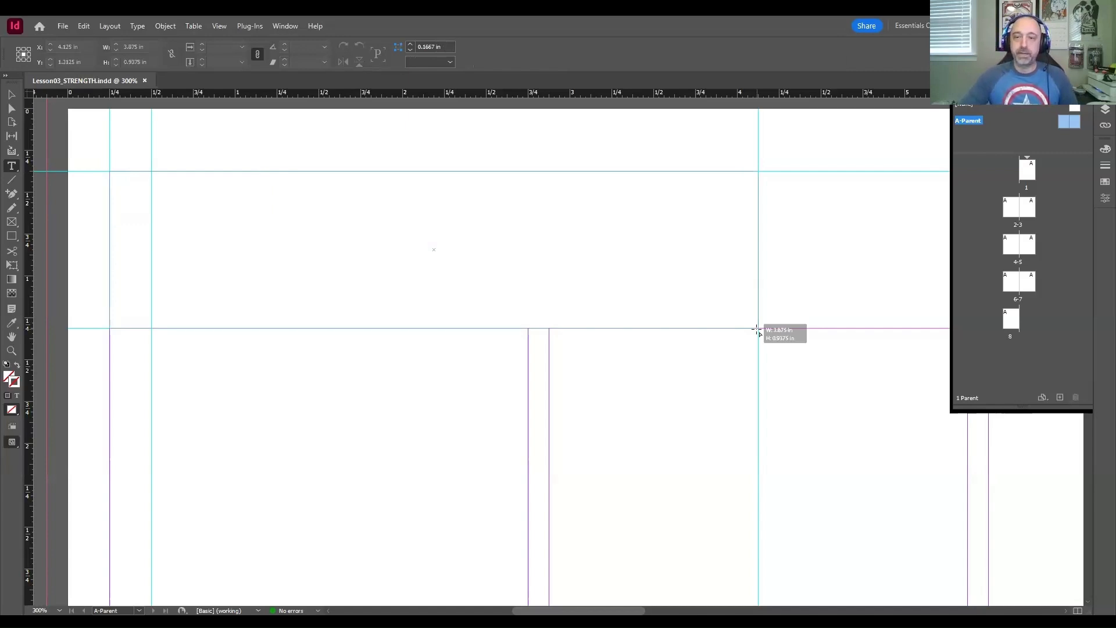
drag(757, 330, 759, 330)
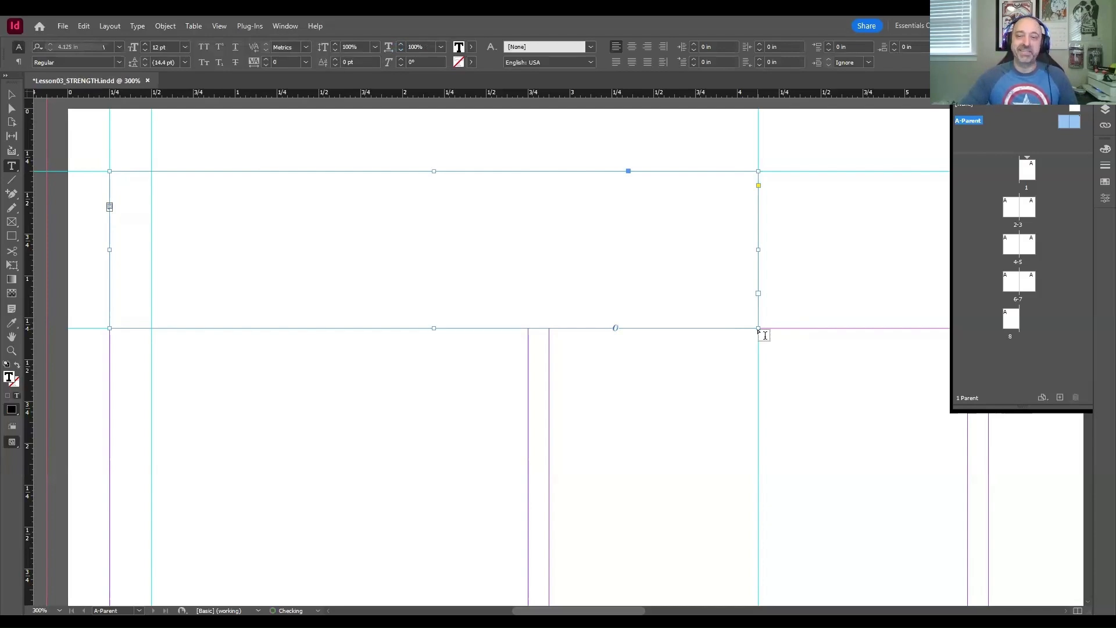
key(Escape)
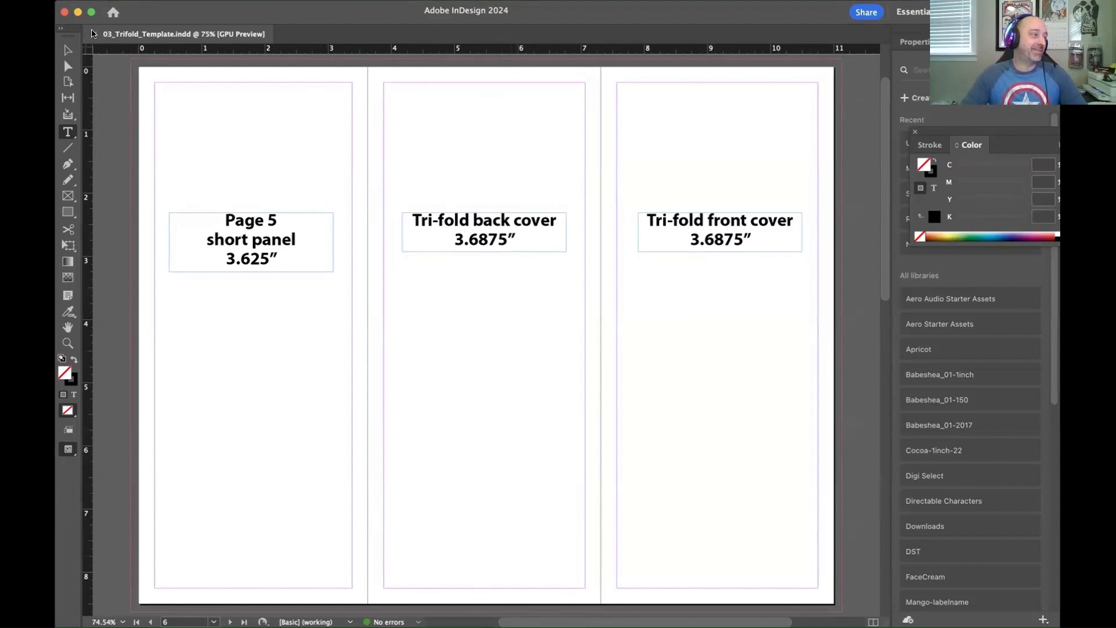
Step: Close the 03_Trifold_Template.indd document, dismiss the What's New overview, and start opening another file
click(93, 33)
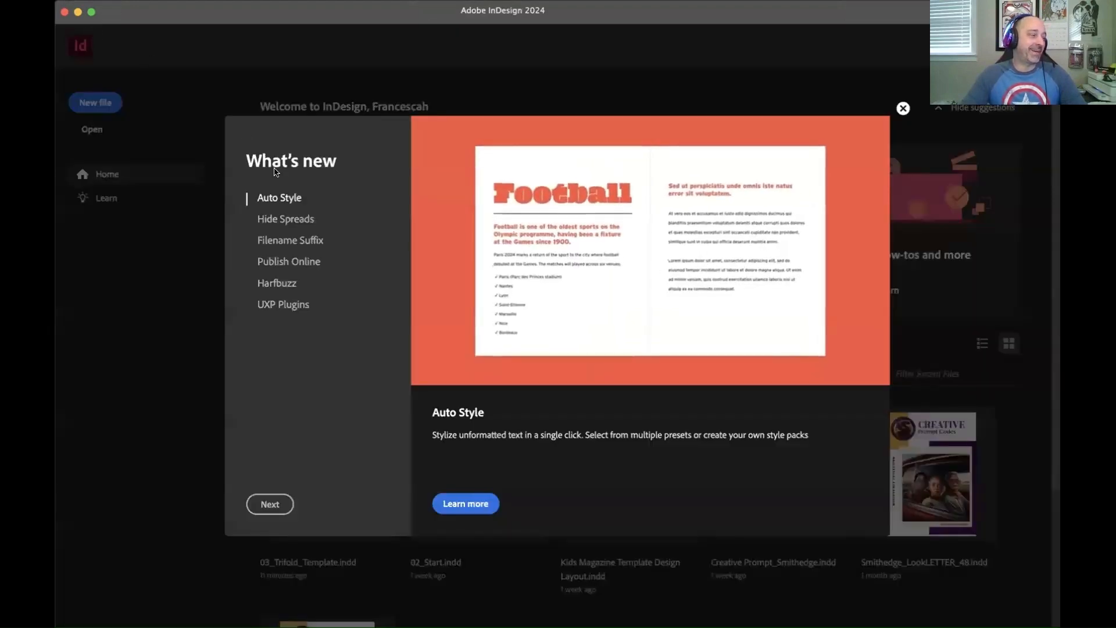
click(276, 64)
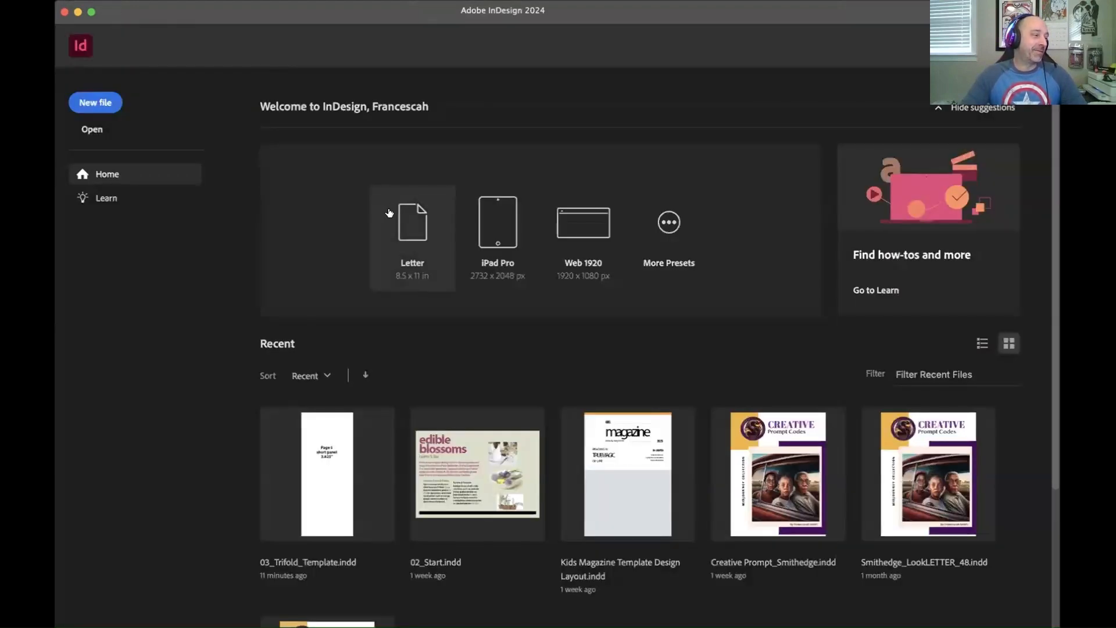
click(179, 2)
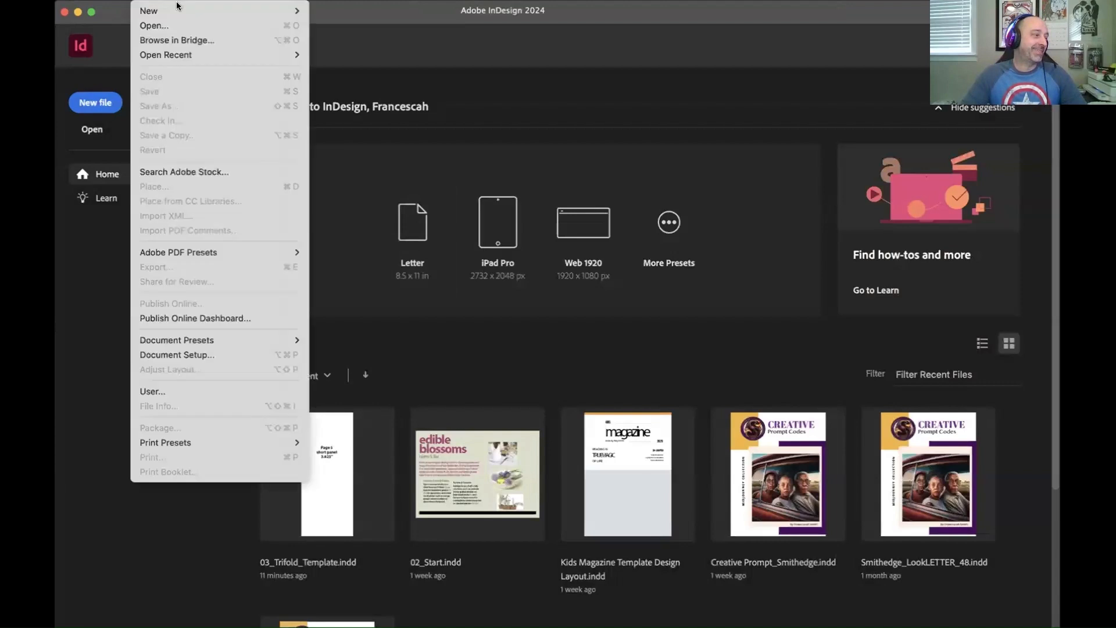
click(167, 26)
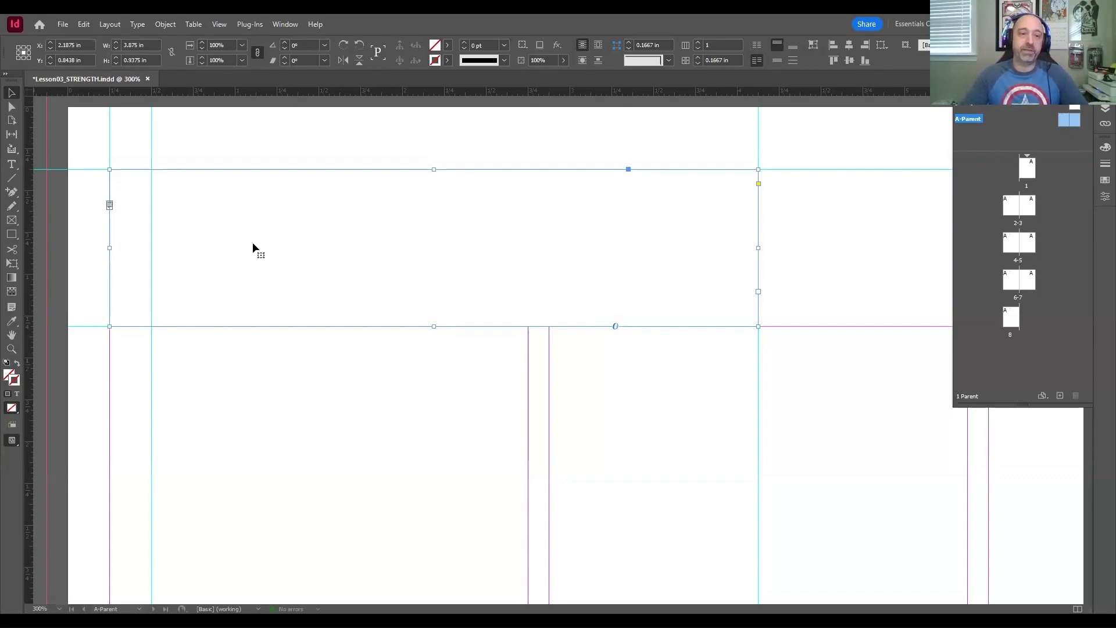
Step: Insert a Current Page Number marker in the header text frame on A-Parent's left page
key(t)
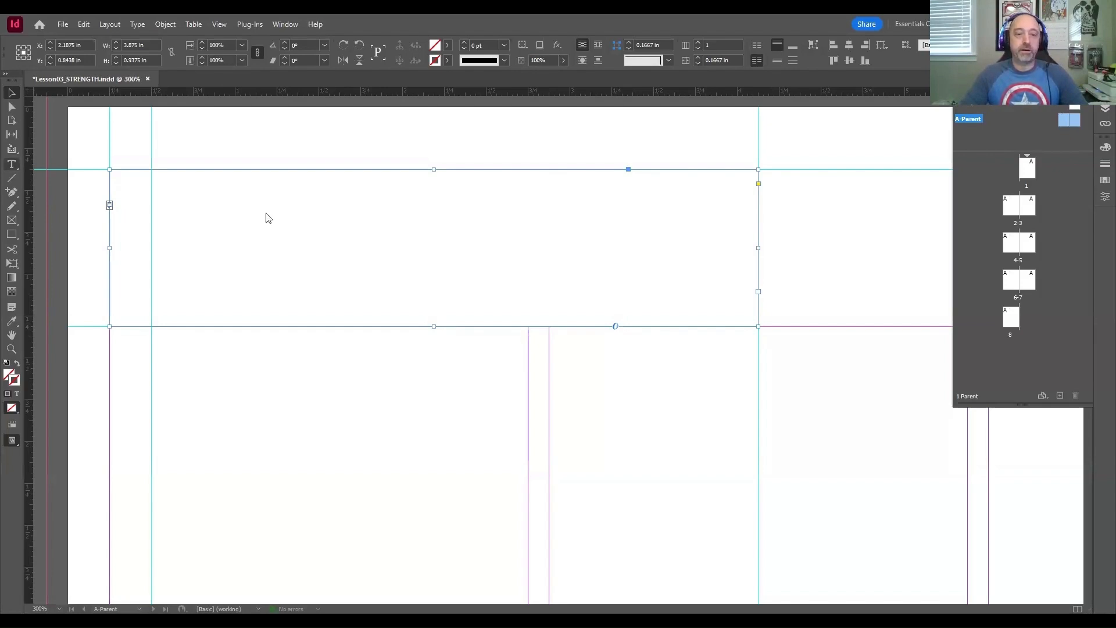
click(176, 206)
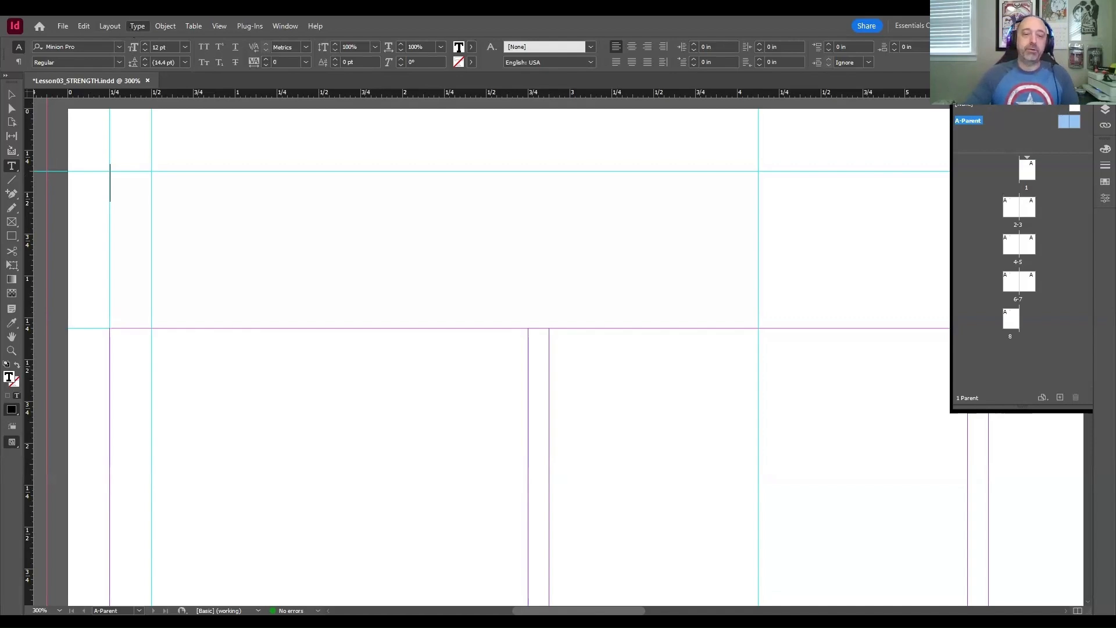
mouse_move(192, 407)
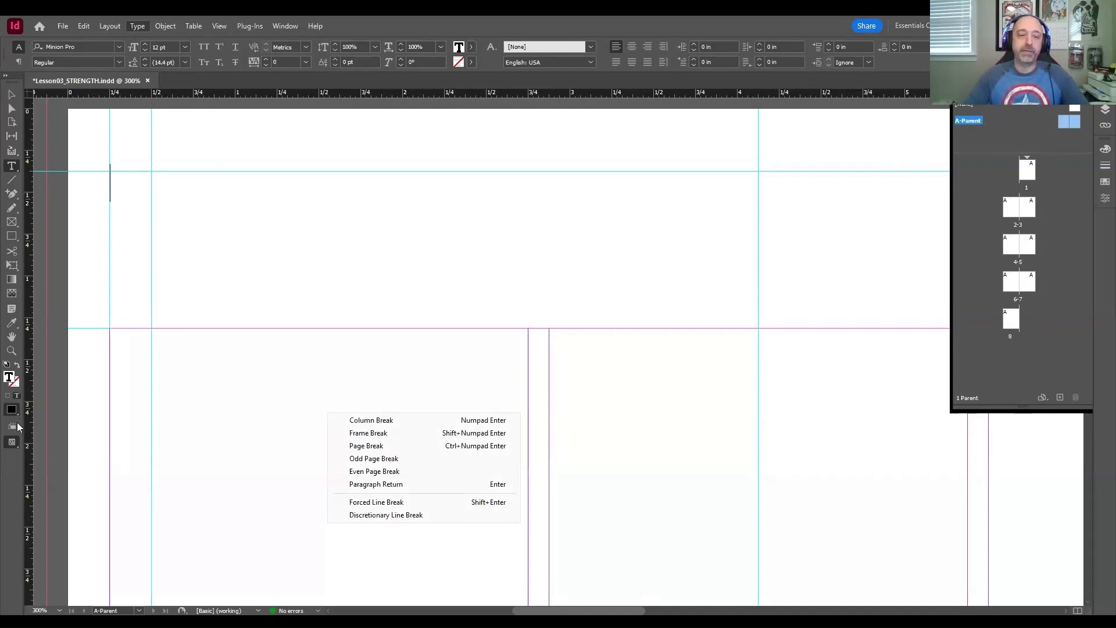
click(359, 448)
mouse_move(233, 408)
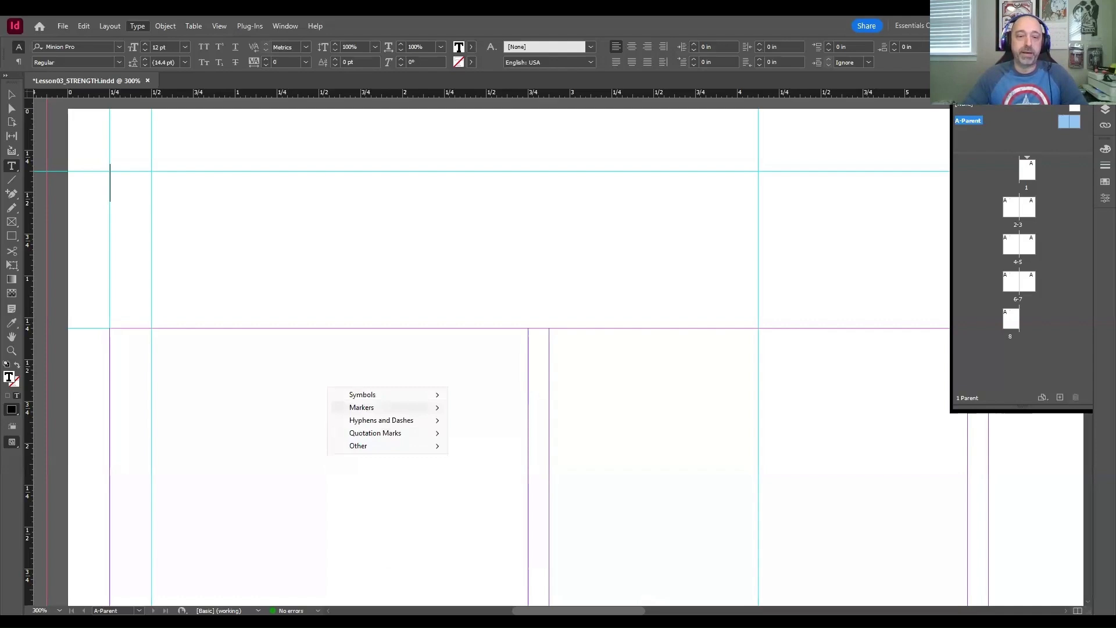
mouse_move(388, 401)
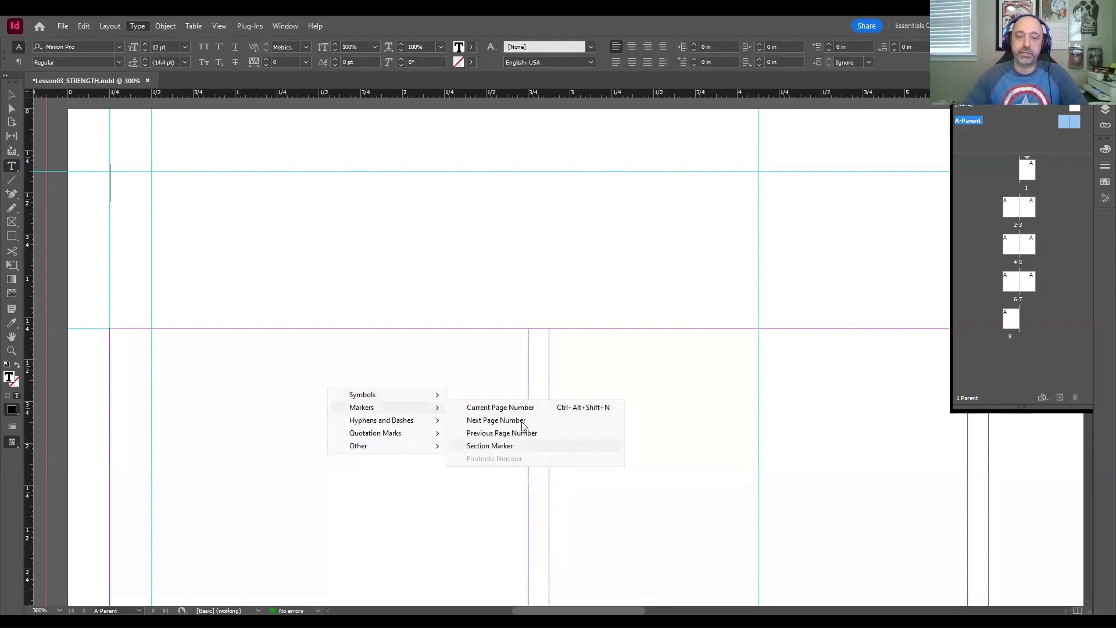
mouse_move(409, 440)
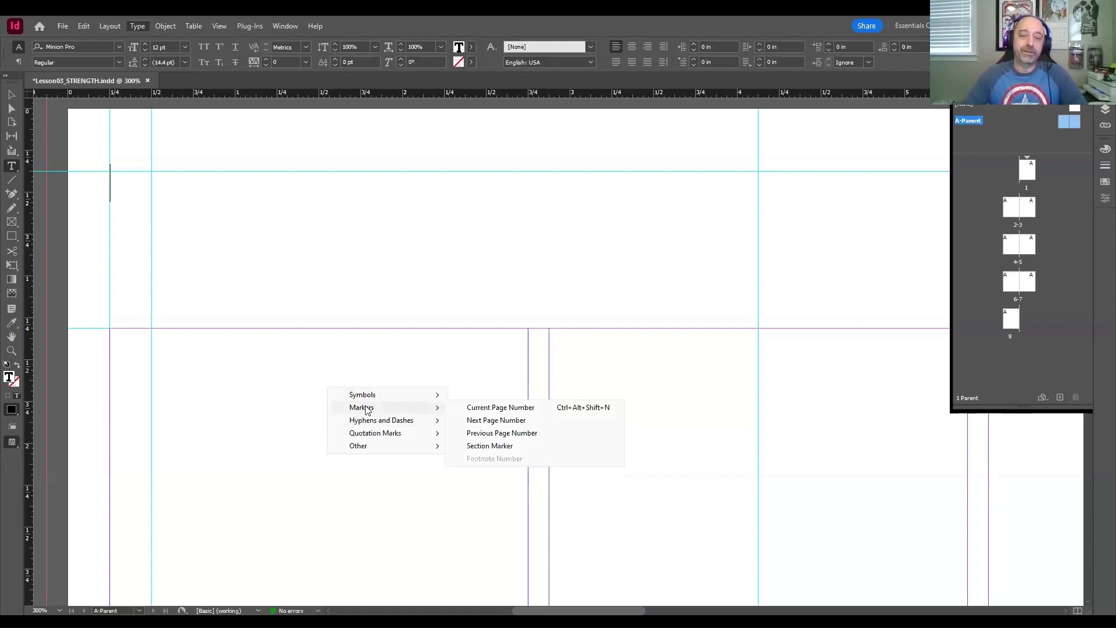
click(542, 408)
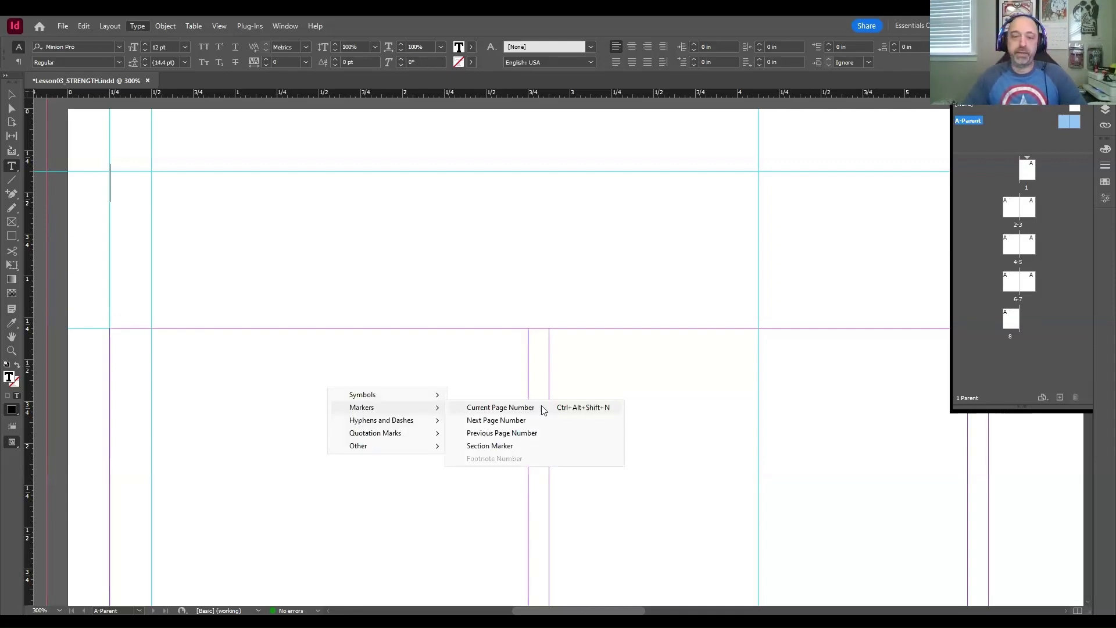
click(542, 409)
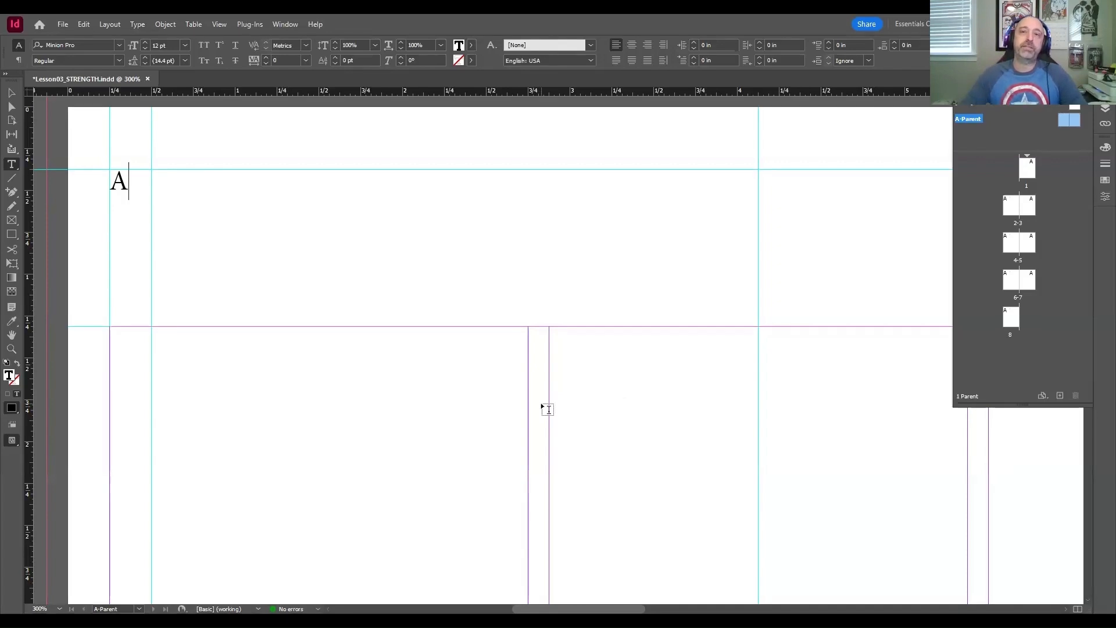
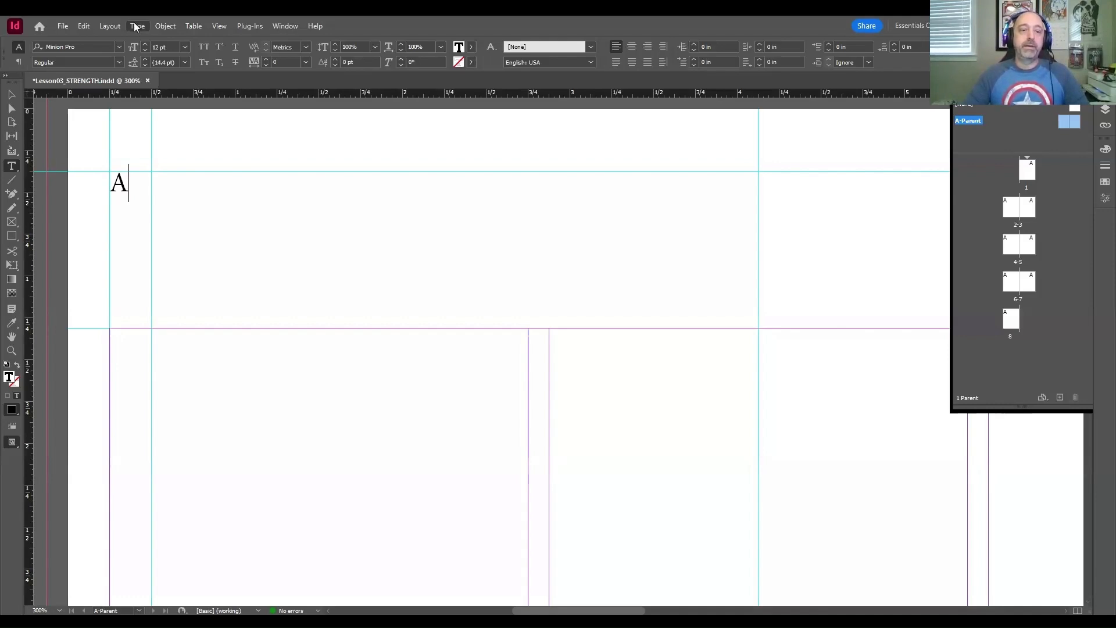
Step: Add an em space and the text GARDEN NEWS after the page number marker in A-Parent's left-page header frame
mouse_move(198, 408)
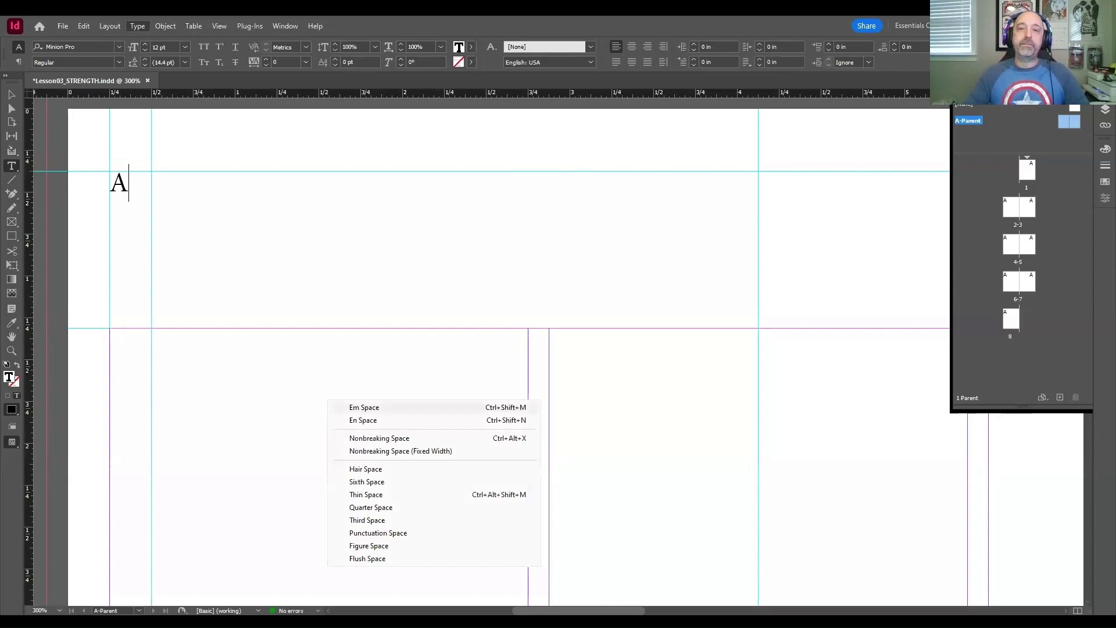
click(381, 410)
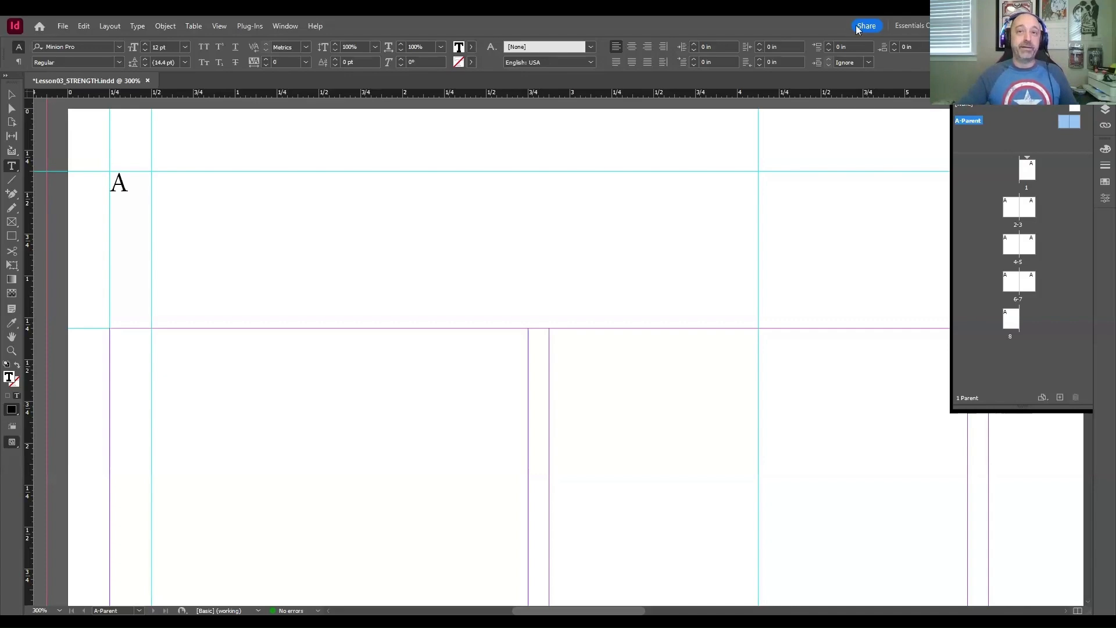
key(alt+Tab)
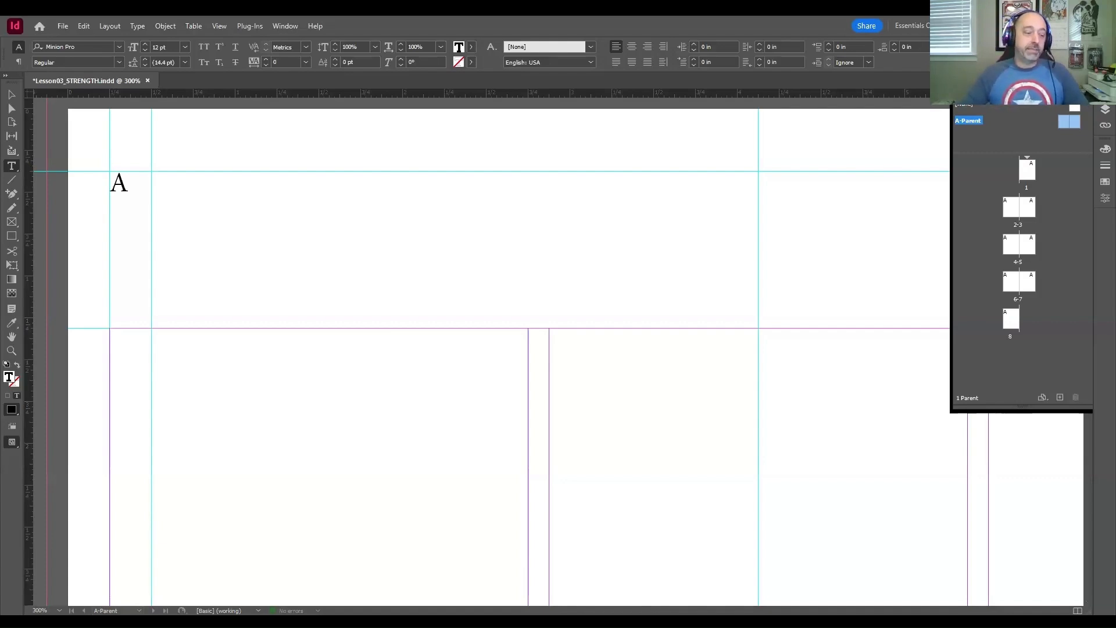
click(224, 217)
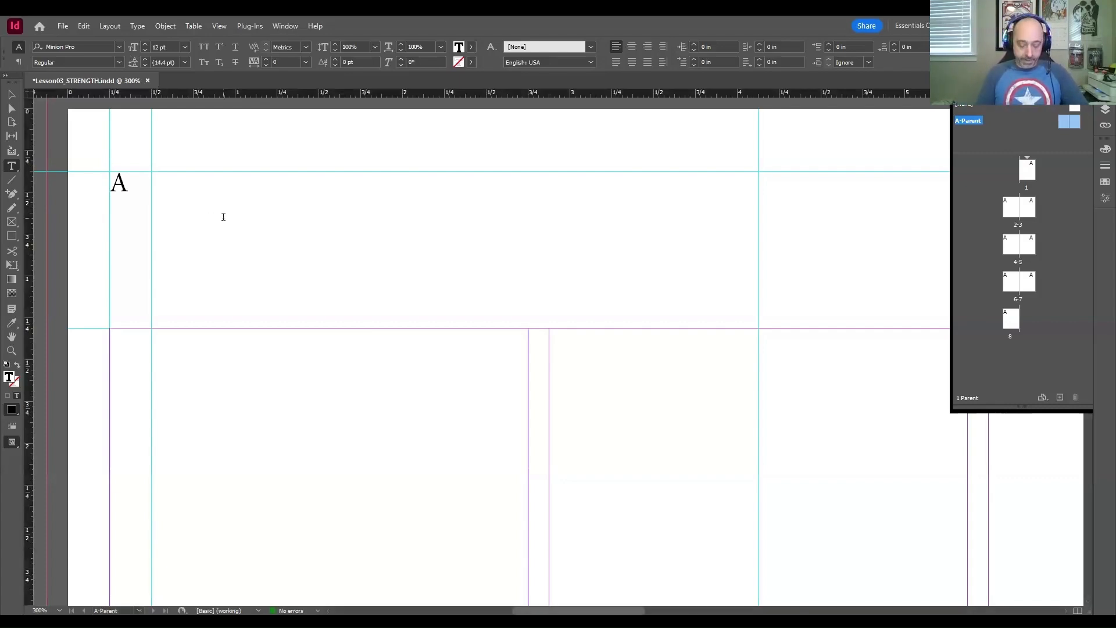
text(GARDEN NEWS)
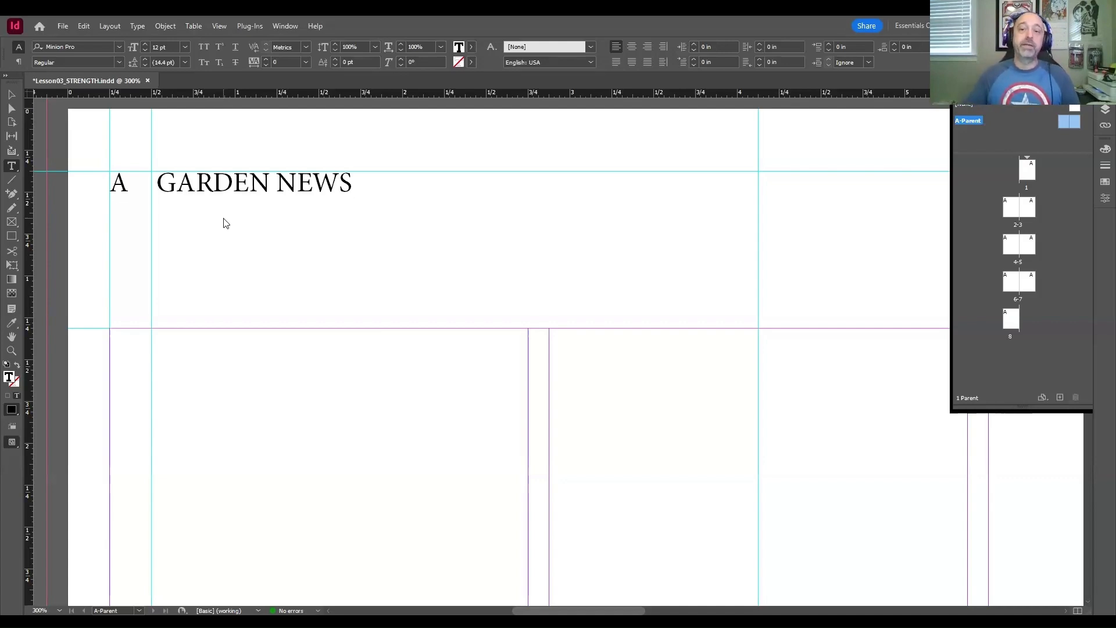
click(1105, 106)
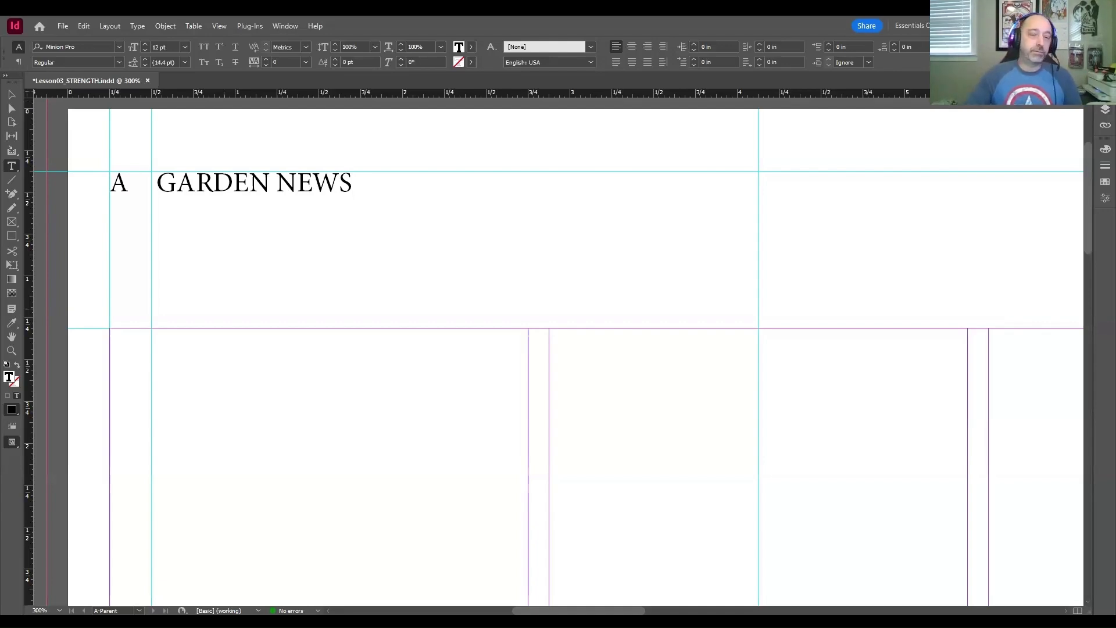
Step: Shorten the left page's header text frame from its bottom edge so its height fits the single text line, 0.1212 in
click(14, 96)
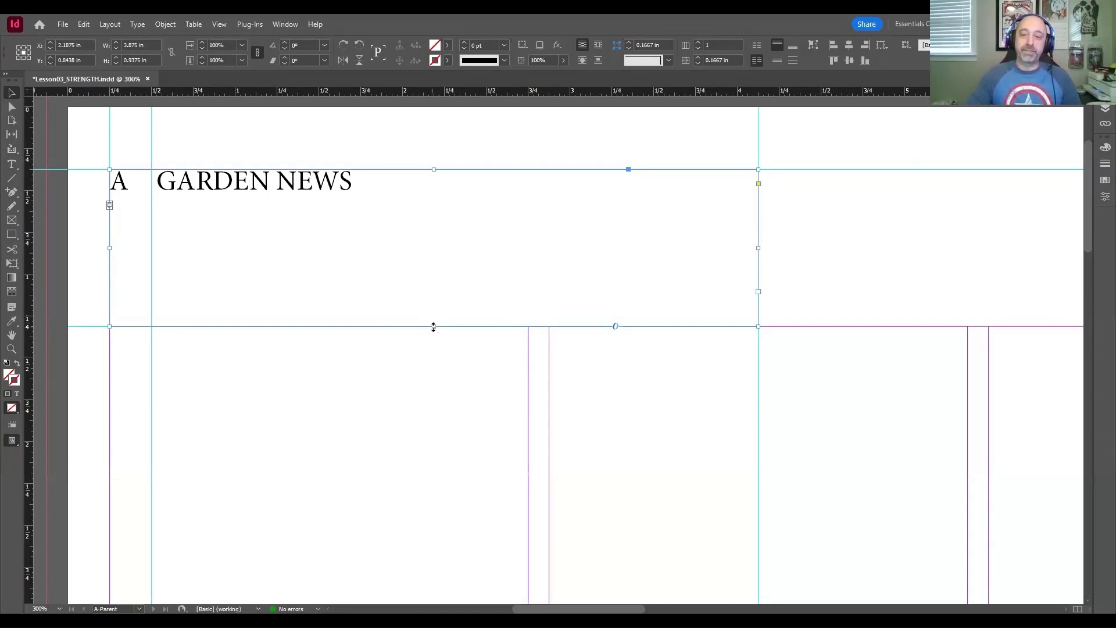
drag(433, 327, 428, 189)
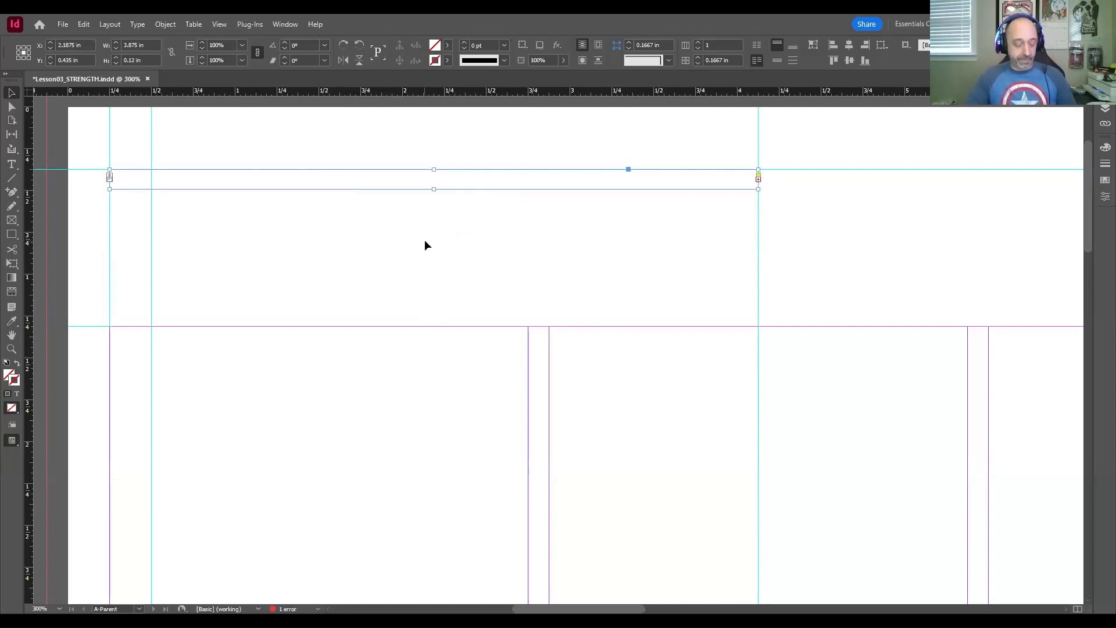
key(ctrl+z)
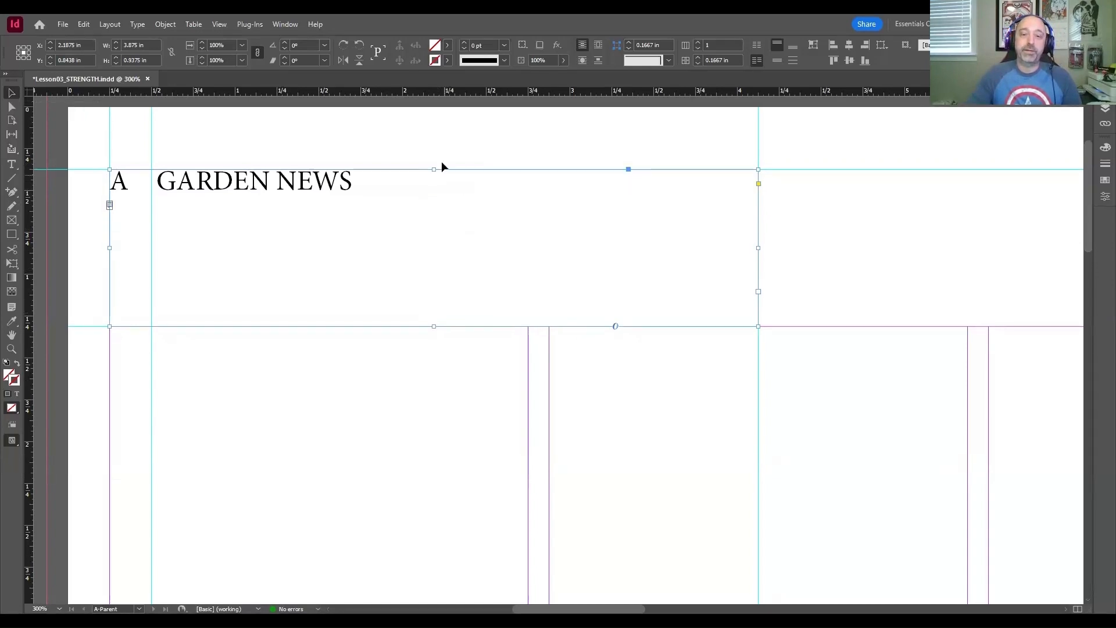
double_click(434, 326)
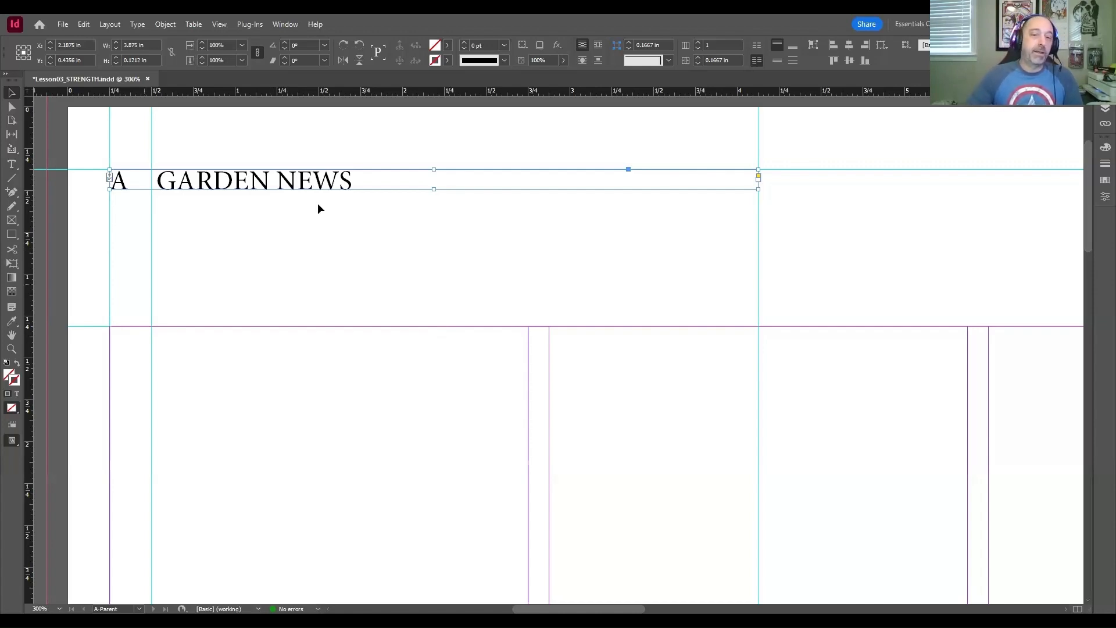
click(348, 260)
click(344, 189)
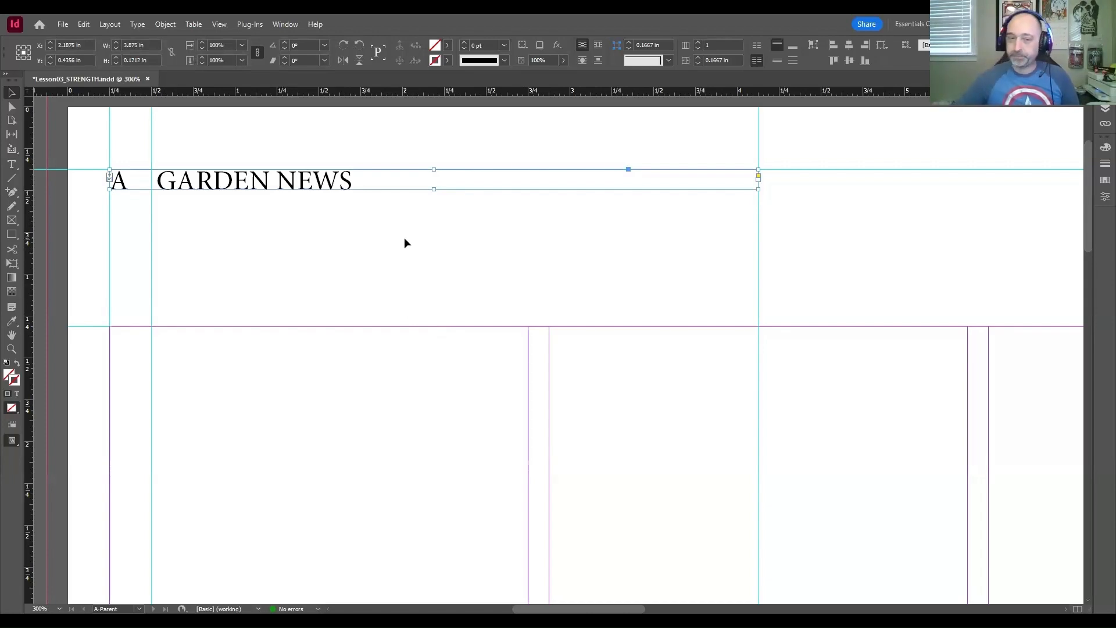
click(584, 248)
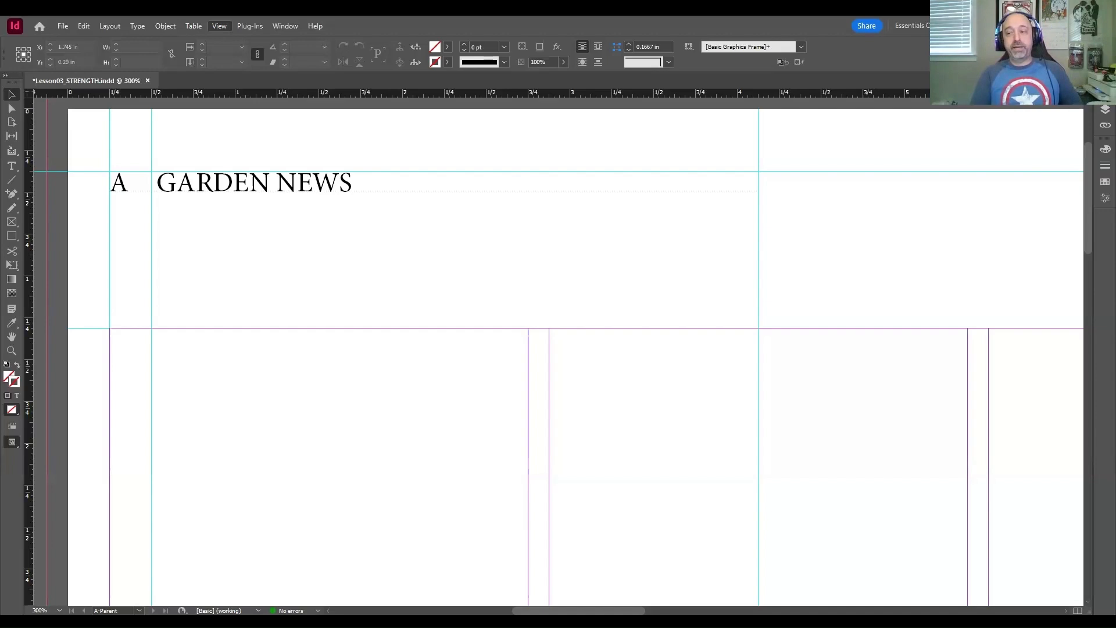
Step: Duplicate the header text frame onto A-Parent's right page, level with the original, between the page's middle vertical guide and outer margin
key(ctrl+0)
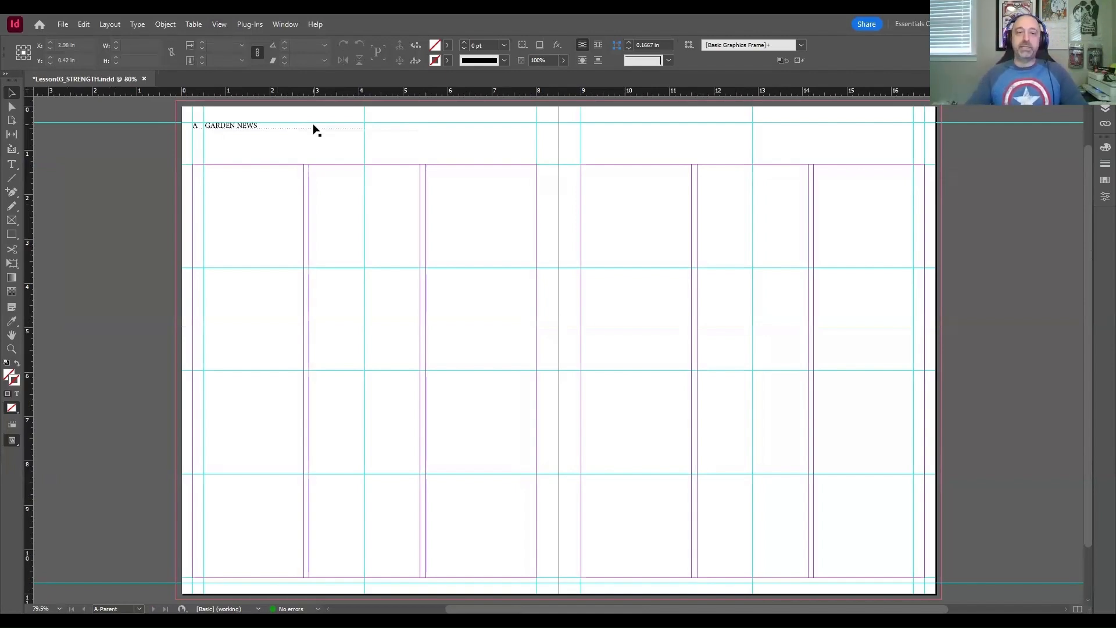
click(264, 123)
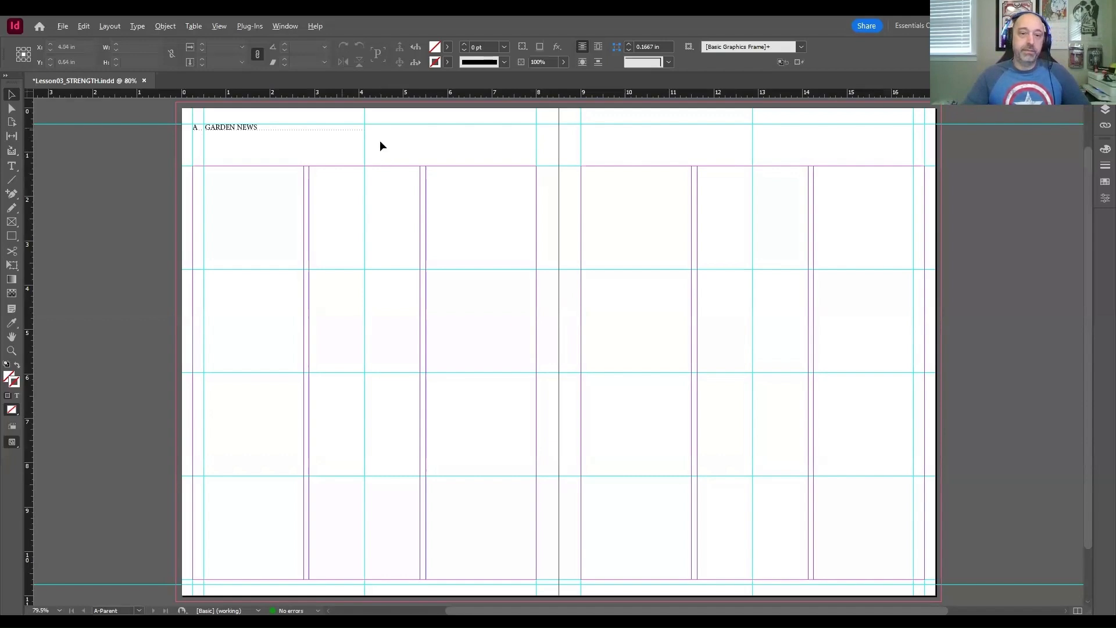
click(314, 127)
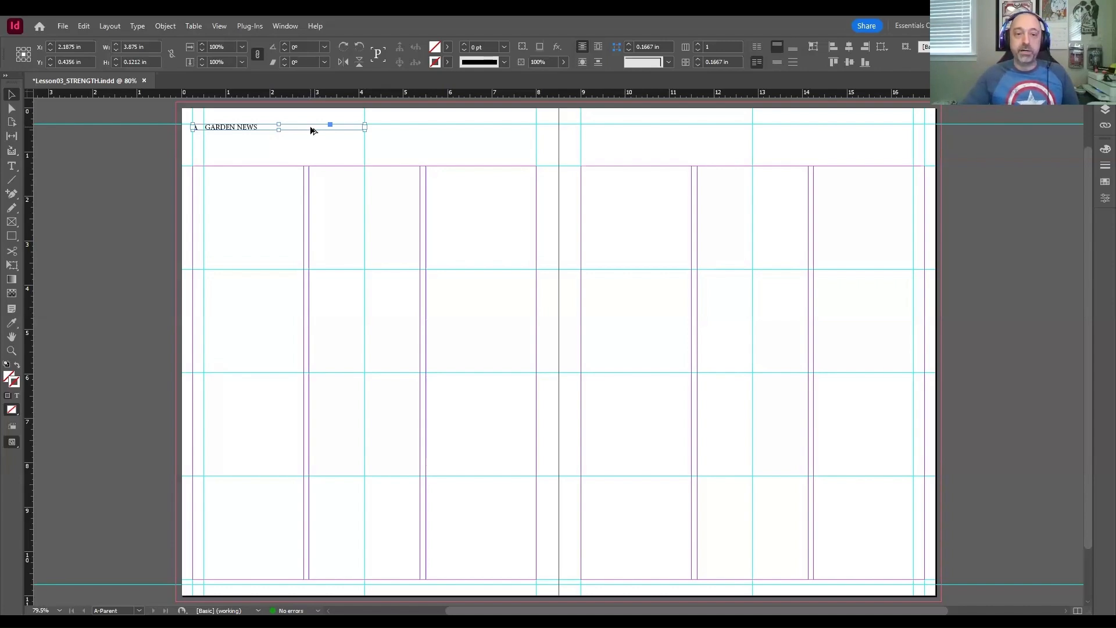
drag(311, 130, 874, 225)
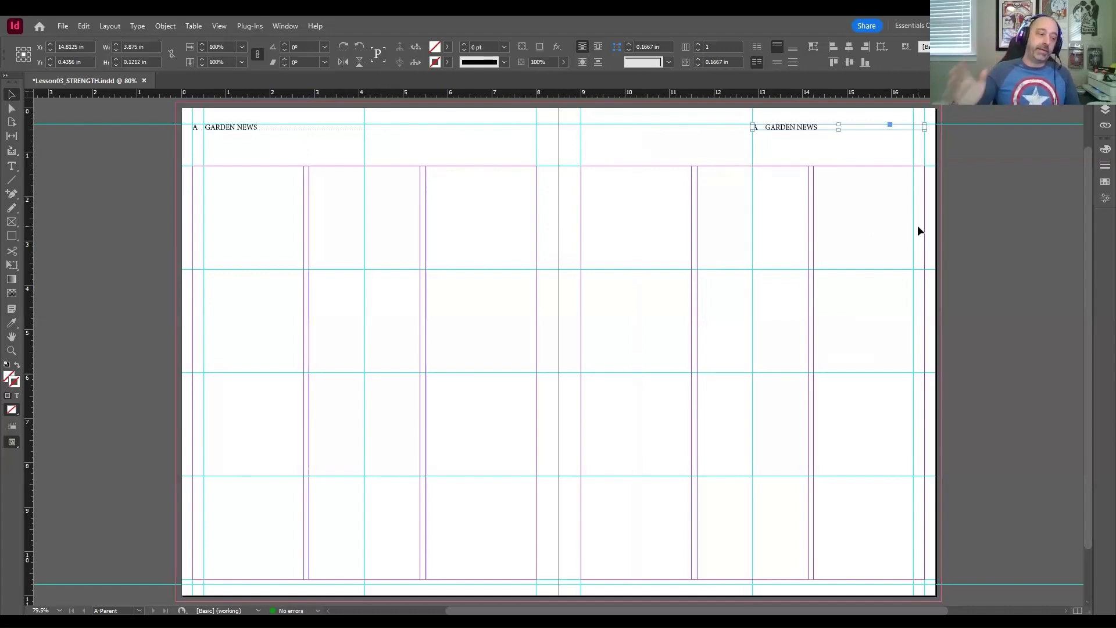
key(ctrl+z)
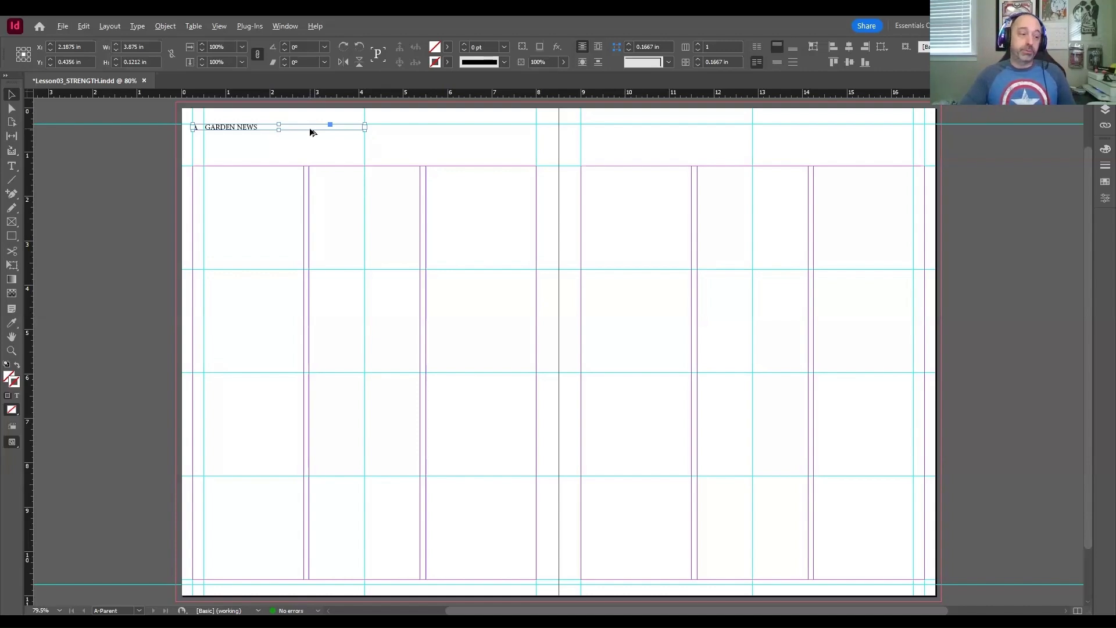
drag(310, 132, 535, 182)
drag(523, 132, 864, 137)
key(shift)
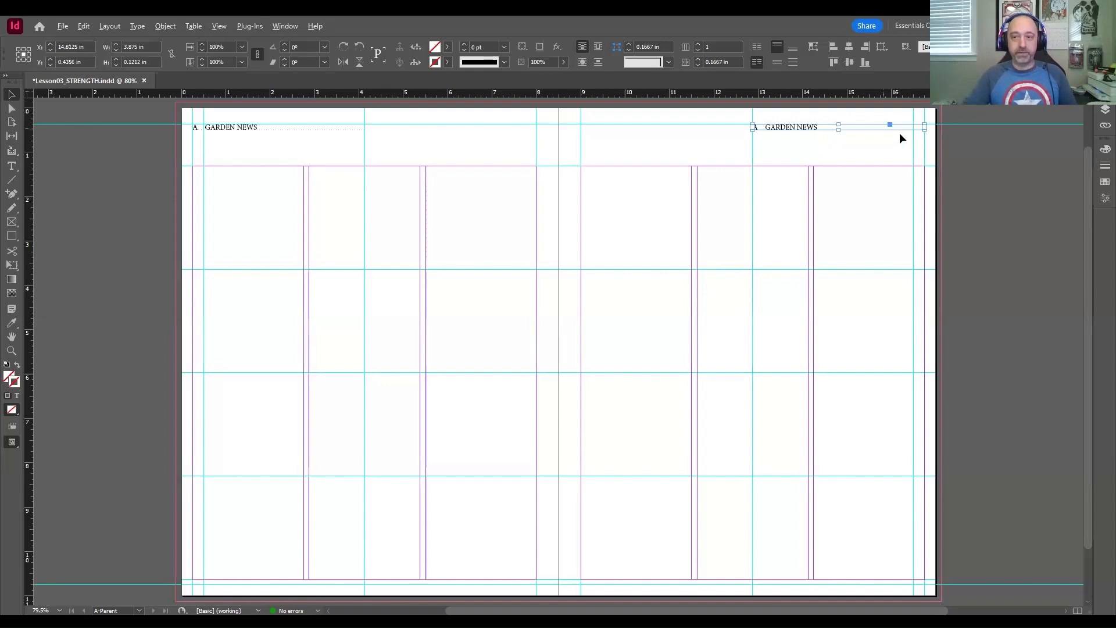
Step: Try placing a third copy of the header frame lower down, across the middle of the A-Parent spread
drag(880, 126, 569, 205)
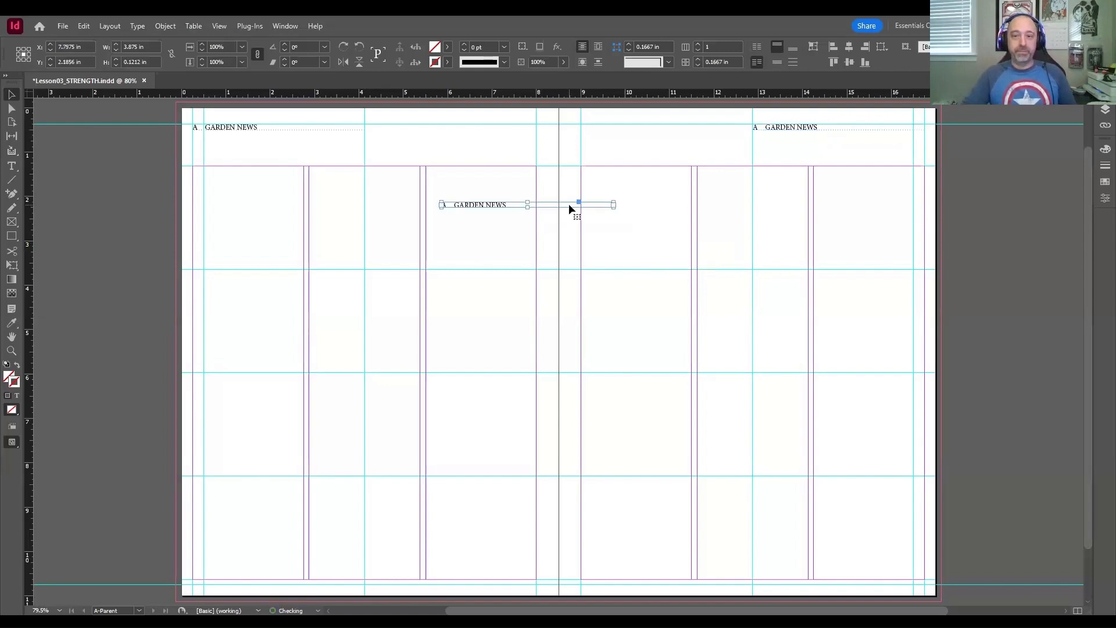
key(ctrl+z)
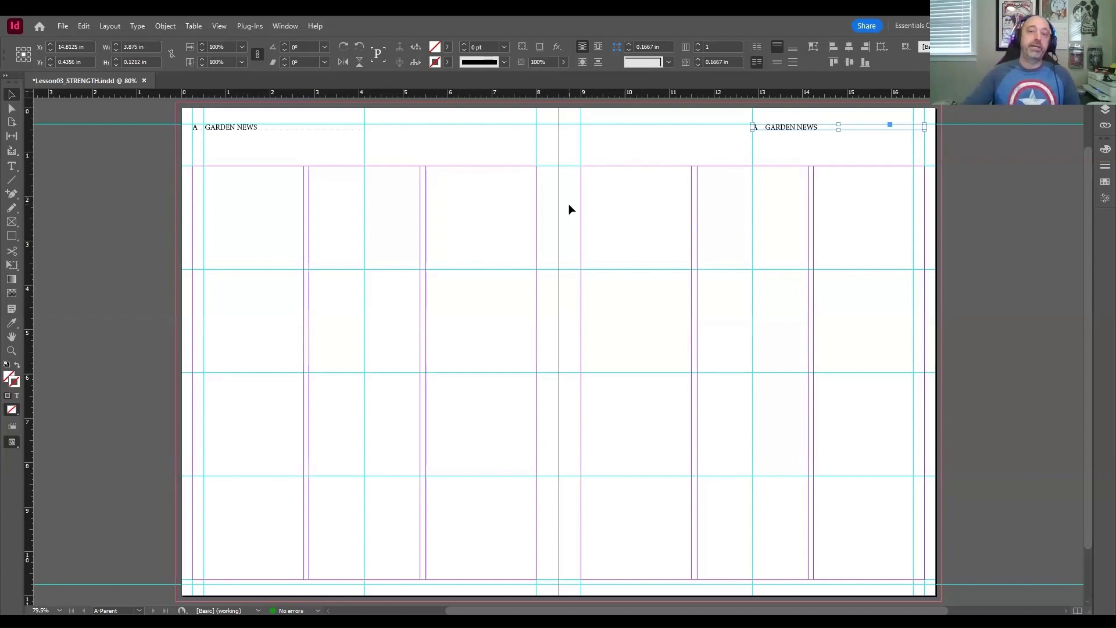
click(570, 205)
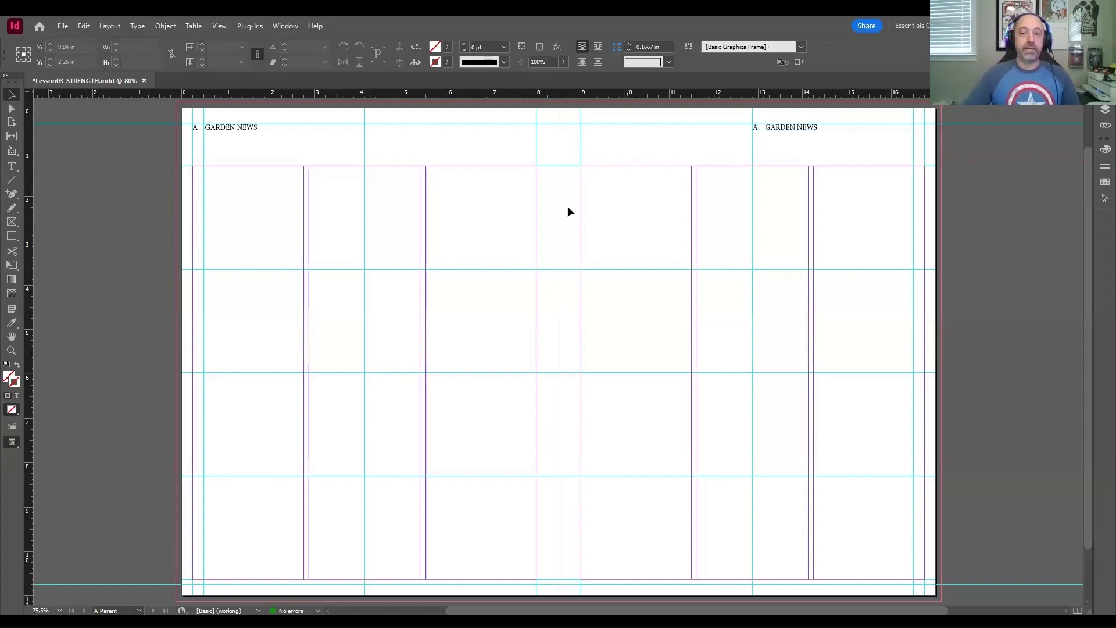
Step: Show the hidden characters for a close-up check of the header text in the right page's duplicated frame
key(z)
drag(744, 120, 929, 150)
drag(812, 190, 798, 175)
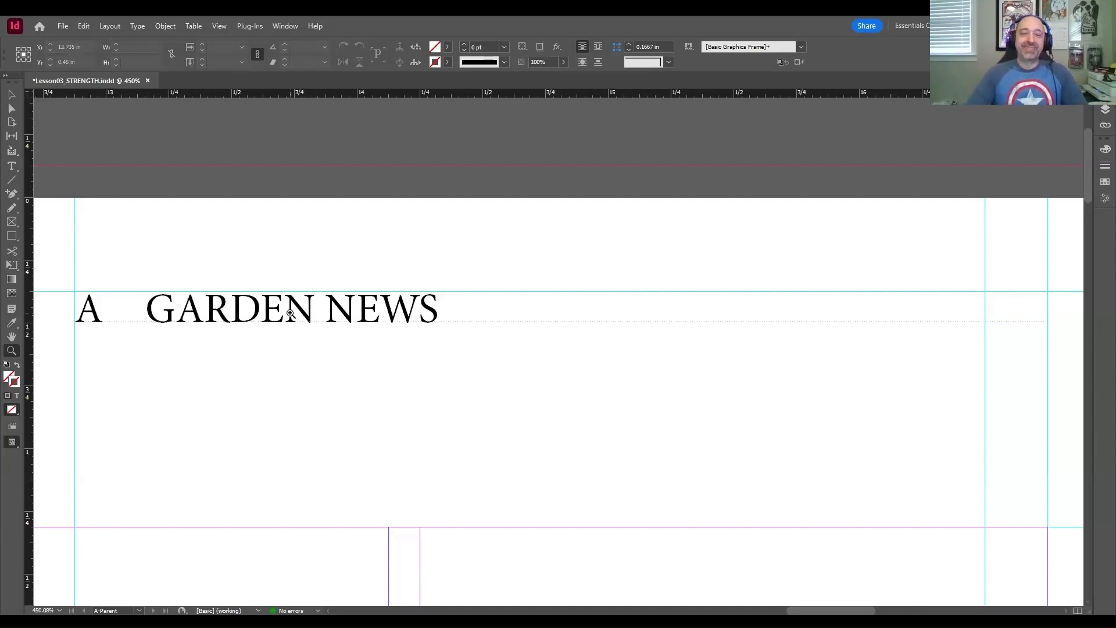
click(11, 94)
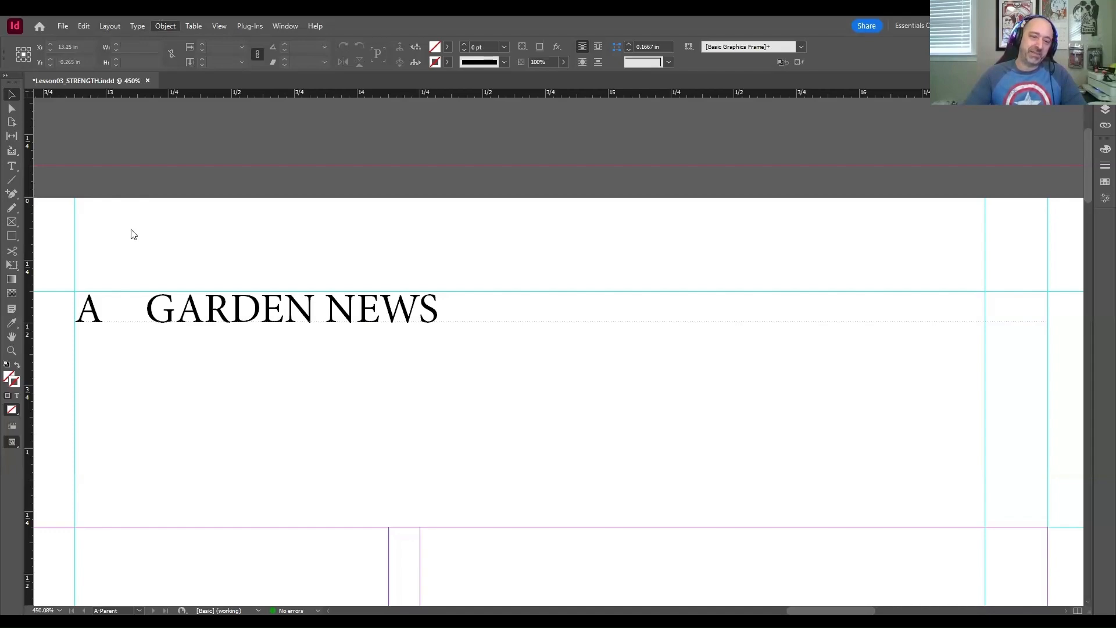
click(144, 305)
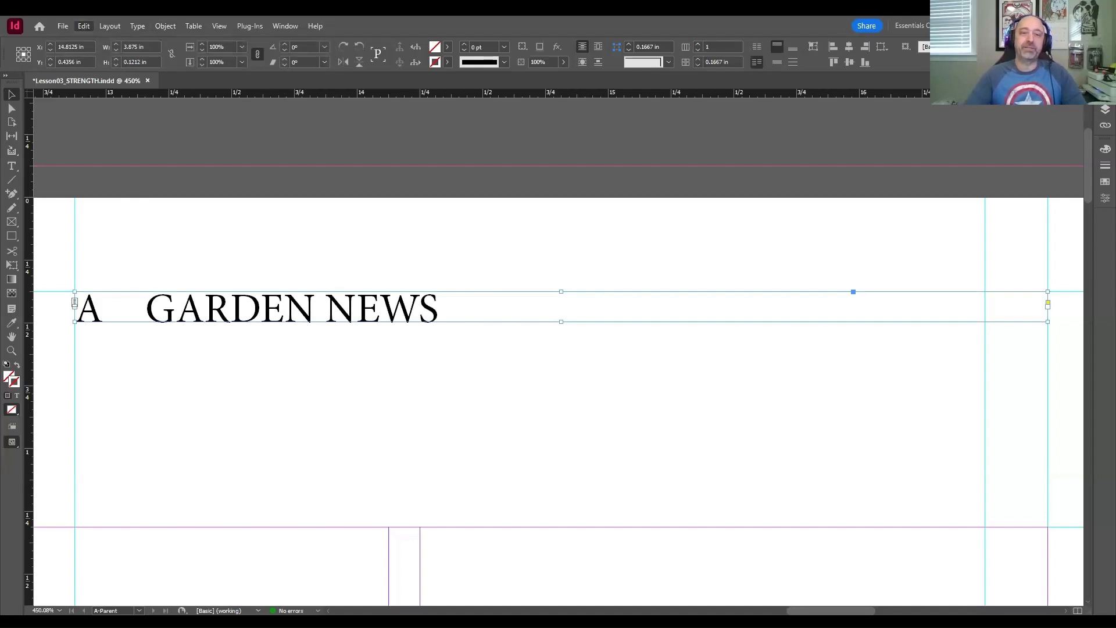
click(382, 159)
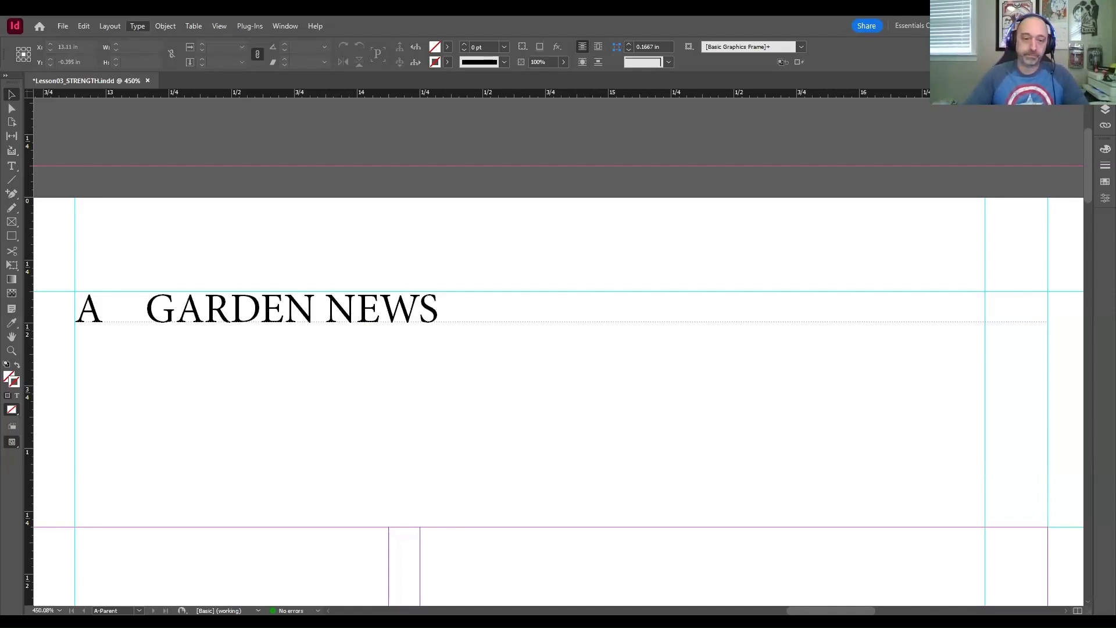
key(ctrl+alt+i)
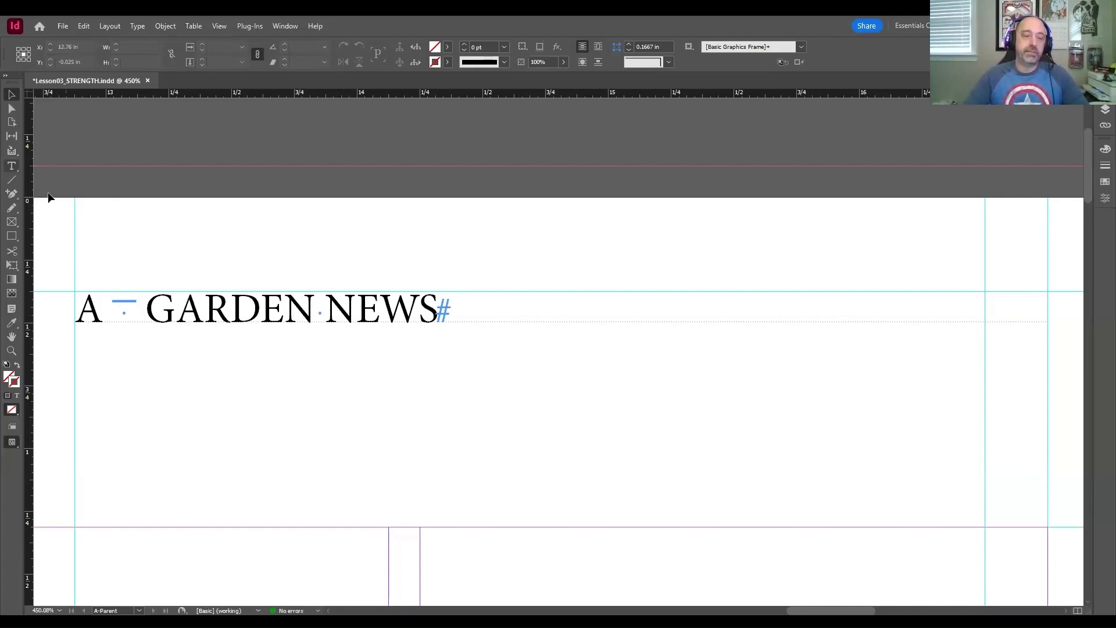
Step: Delete the text GARDEN NEWS and the em space after the page number marker in the right page's header frame
click(12, 167)
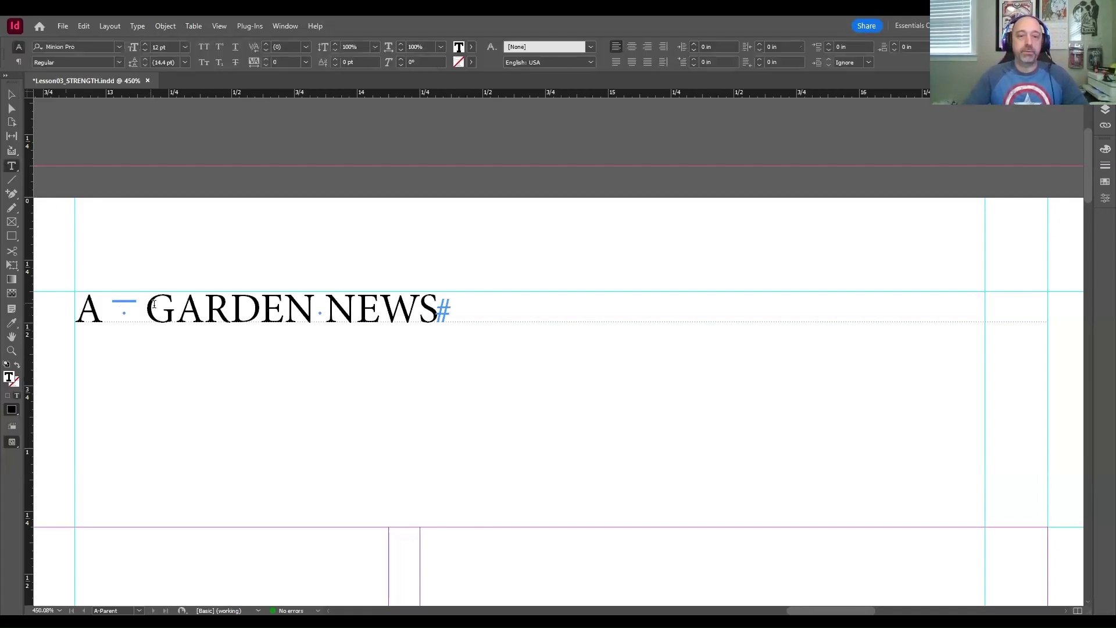
drag(356, 308, 446, 318)
key(ctrl+c)
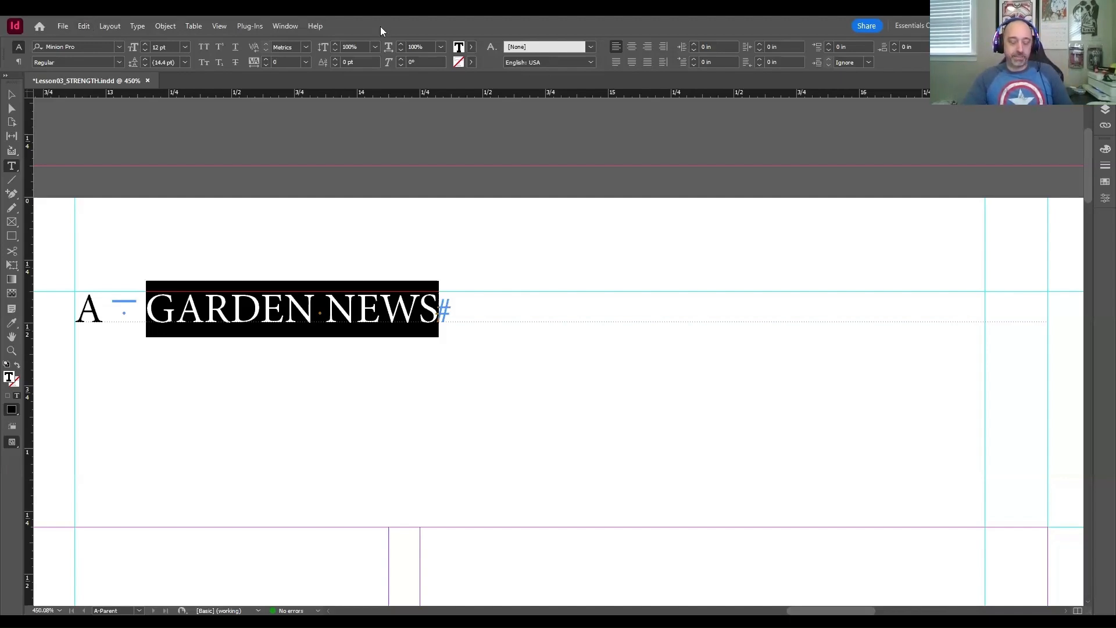
key(BackSpace)
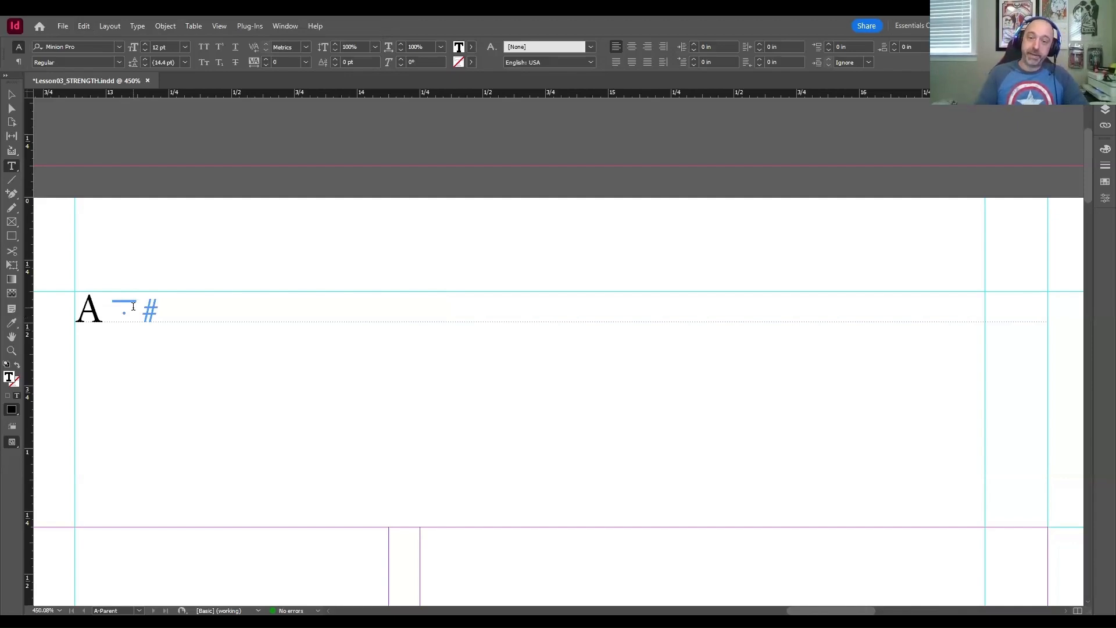
key(BackSpace)
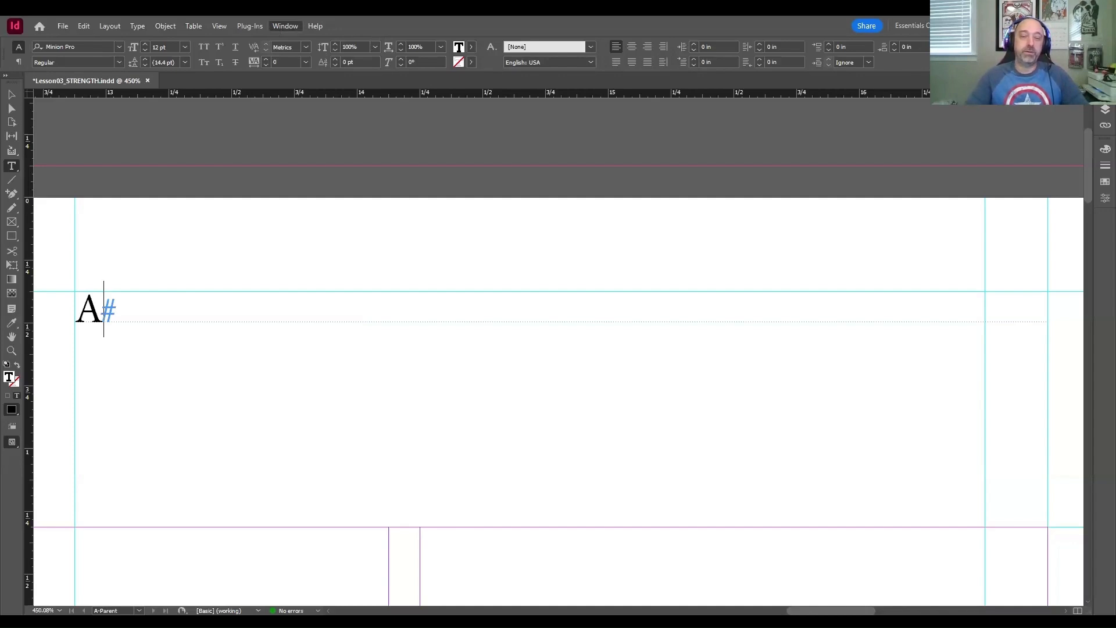
click(208, 143)
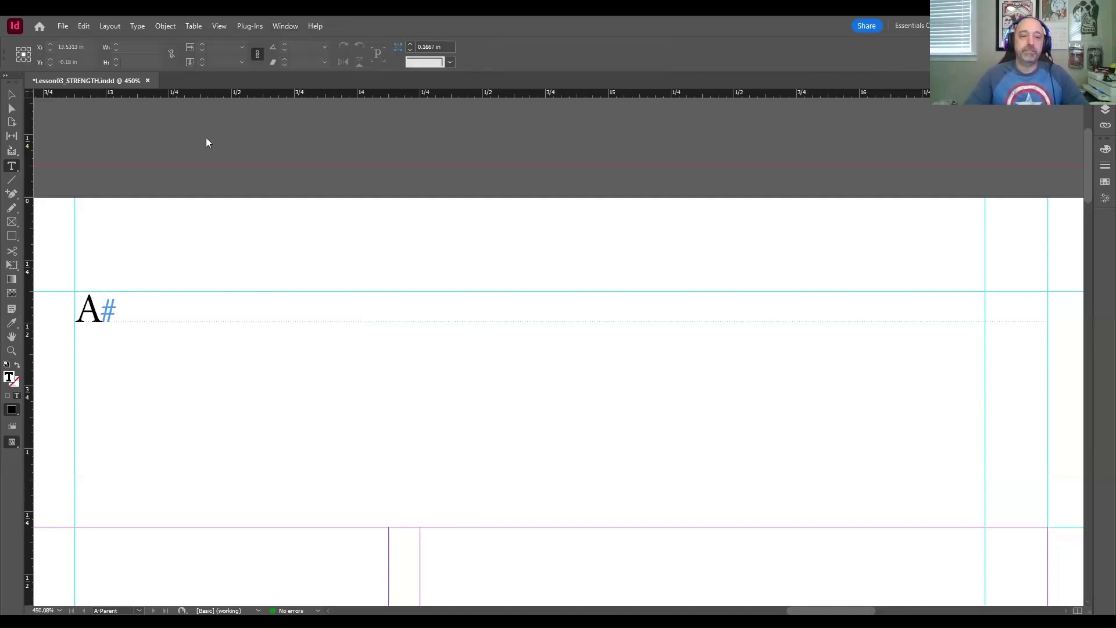
Step: Try right-aligning the right page's header text, restore its left alignment, and put the em space back after the page number marker
click(110, 319)
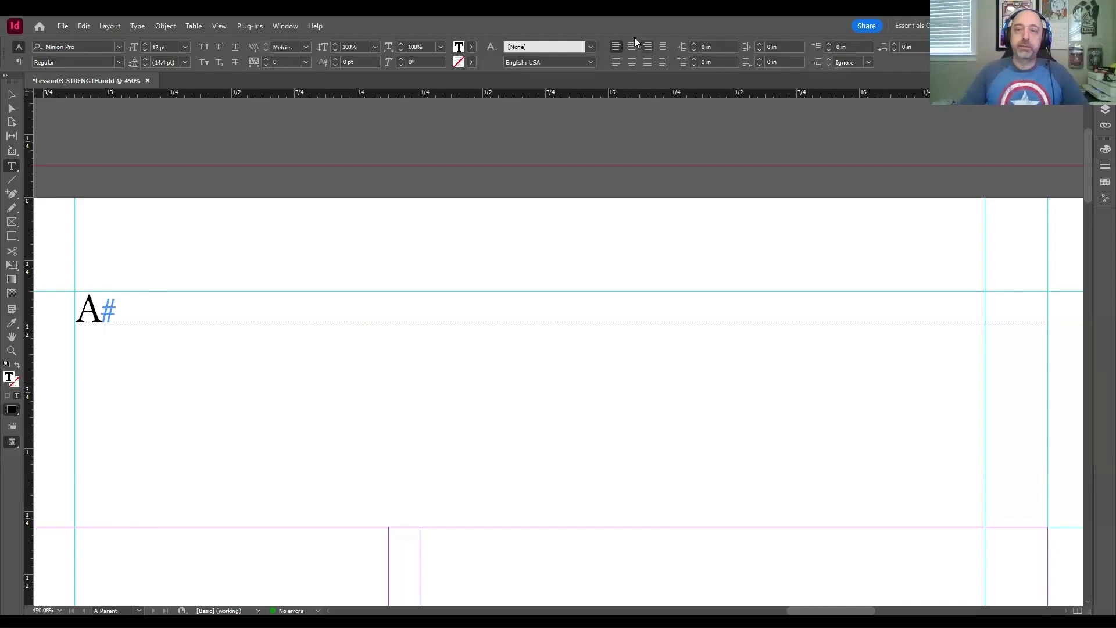
click(647, 48)
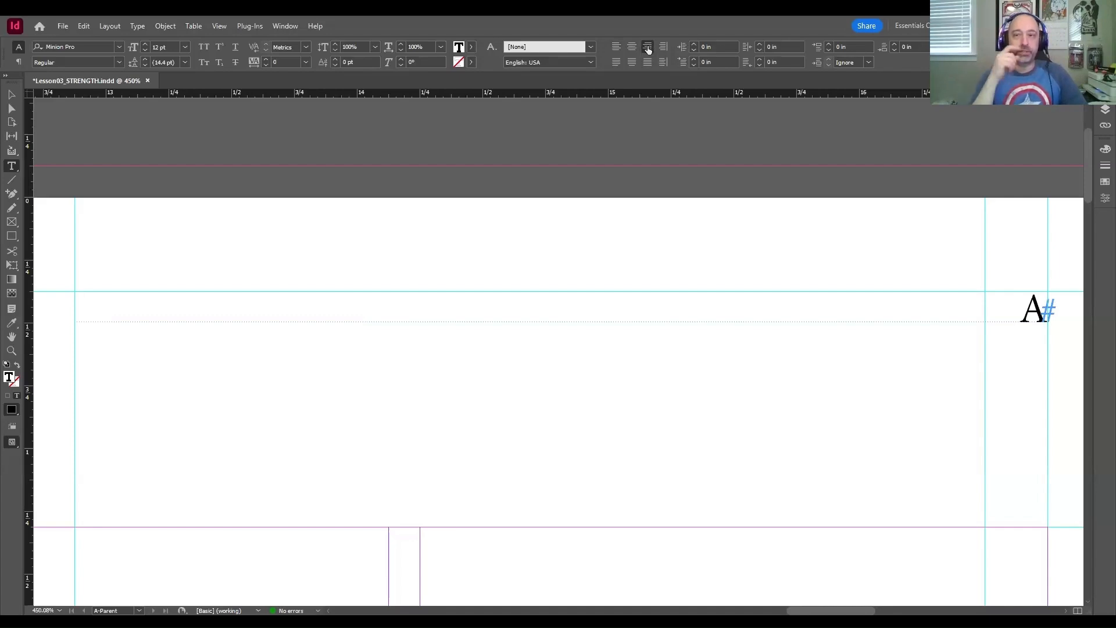
key(ctrl+shift+l)
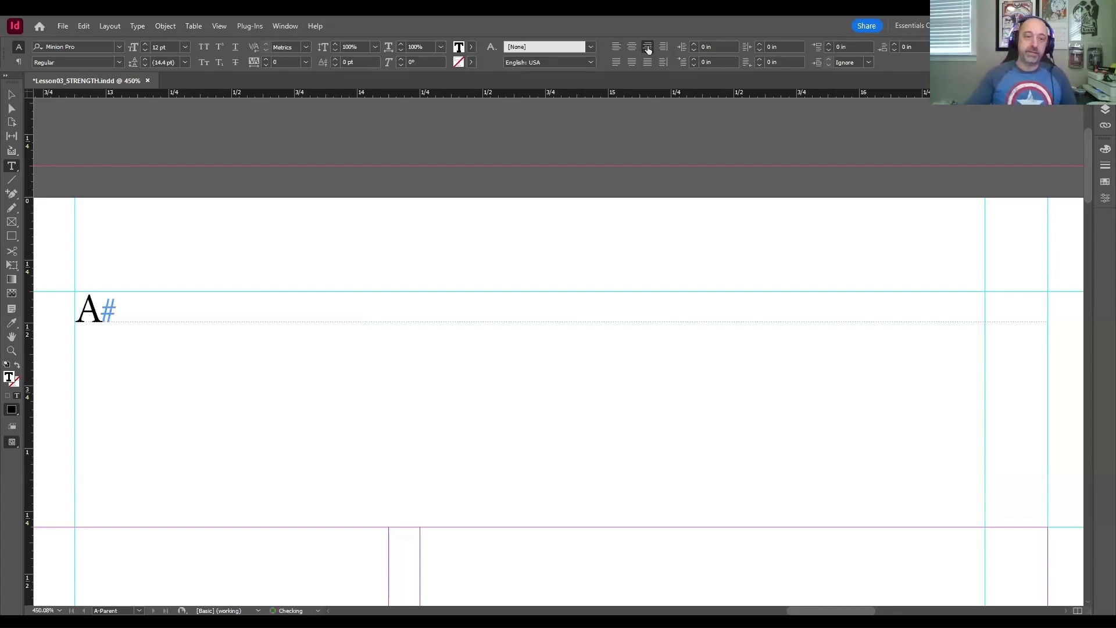
key(ctrl+shift+m)
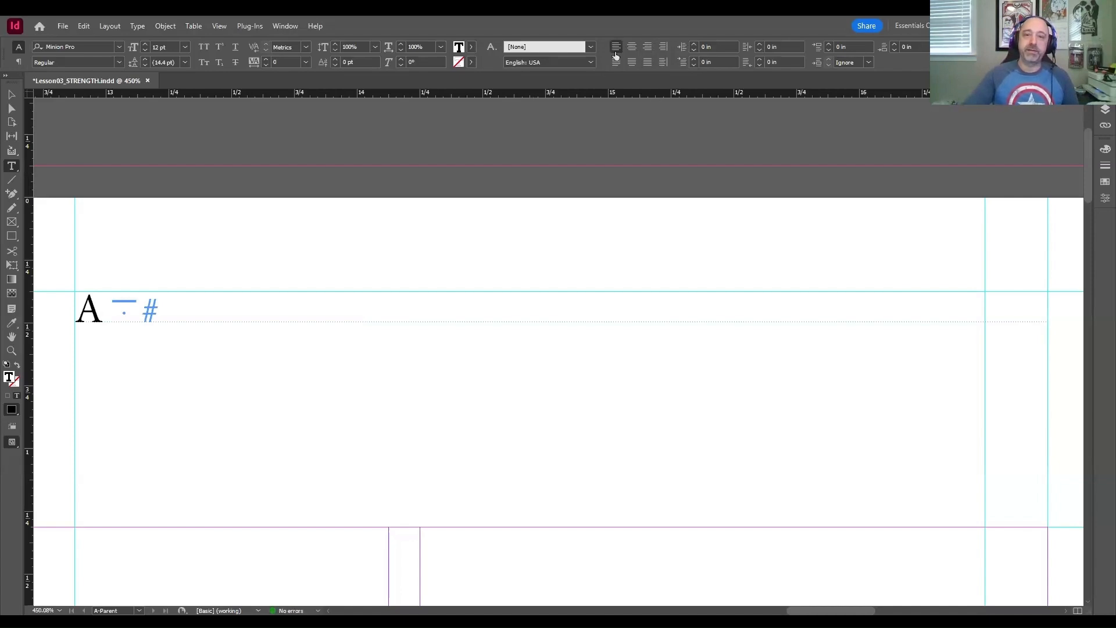
Step: Right-align the right page's header text and paste GARDEN NEWS before the page number marker in place of the em space after it
click(646, 47)
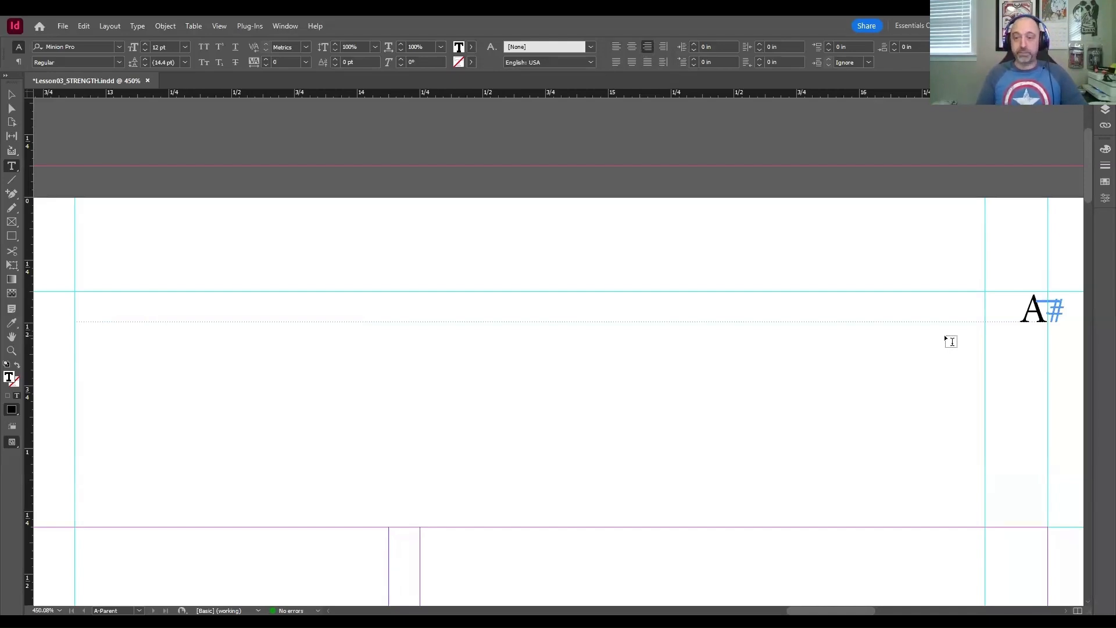
key(BackSpace)
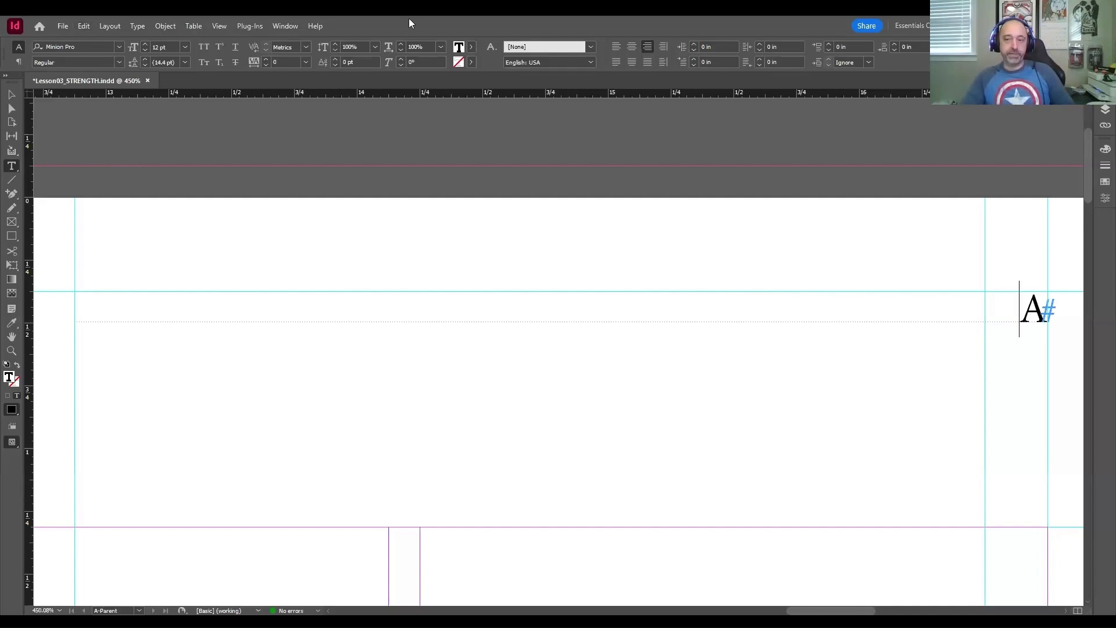
key(ctrl+v)
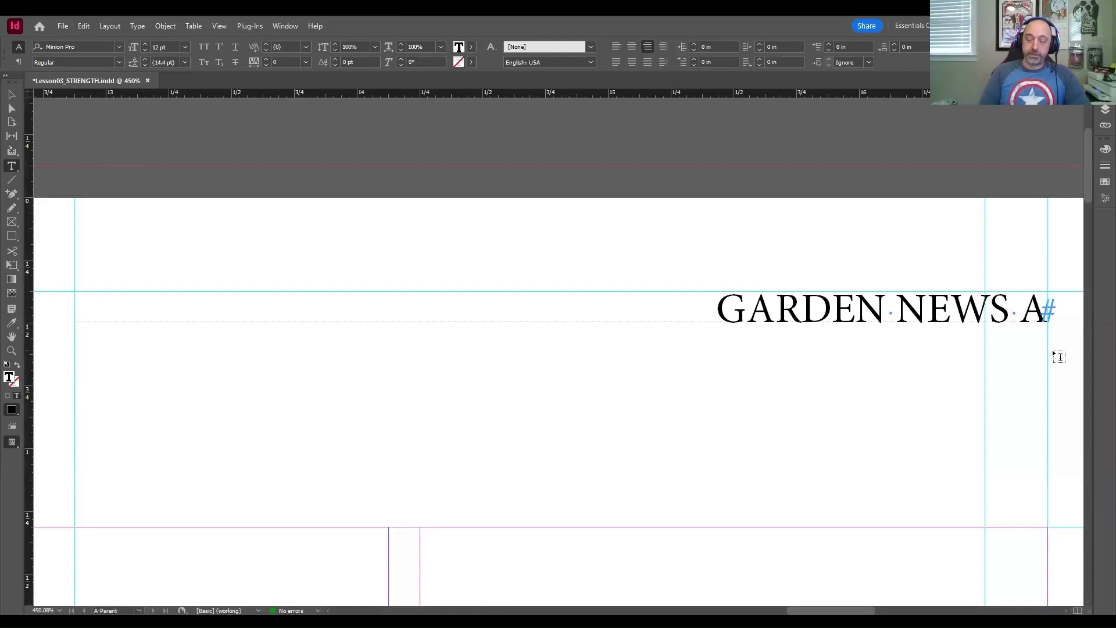
Step: Replace the space between GARDEN NEWS and the page number marker with an em space, and save the document
key(BackSpace)
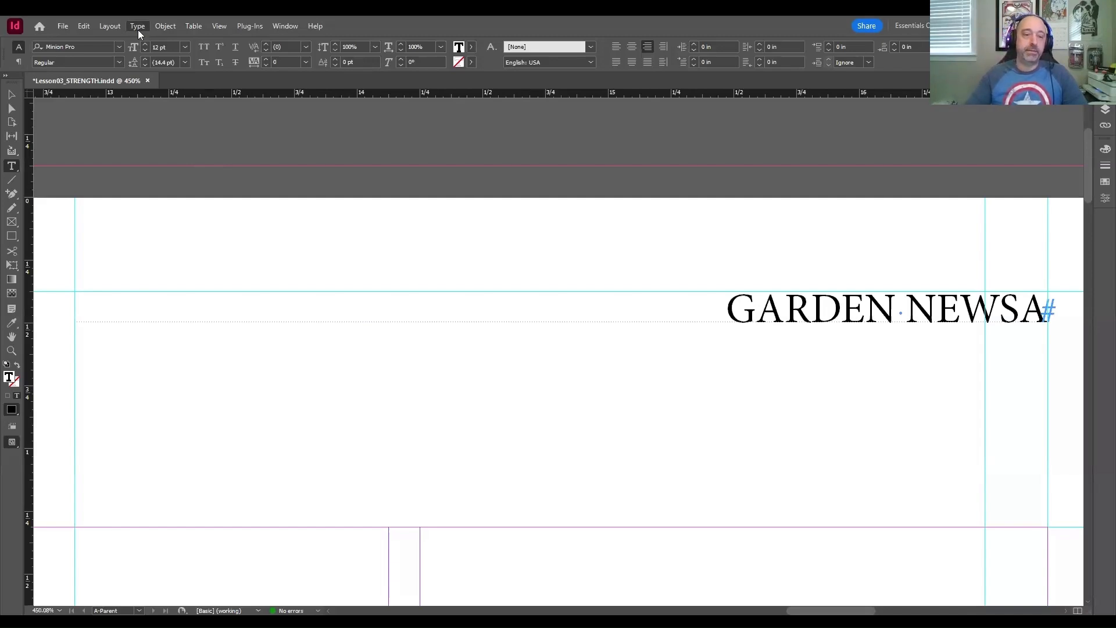
mouse_move(192, 407)
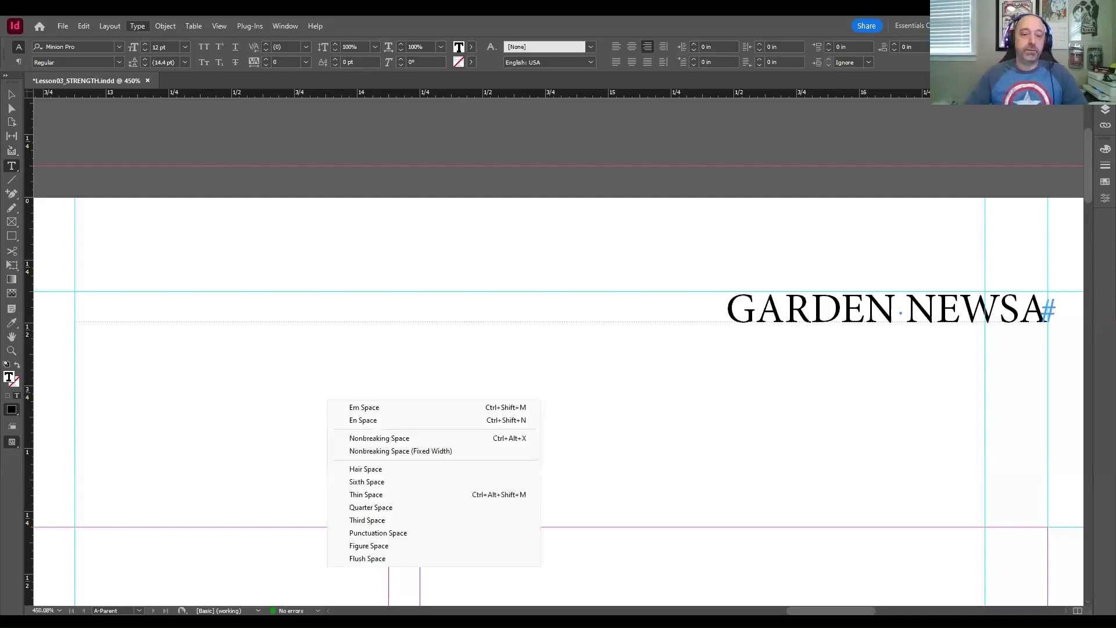
click(396, 410)
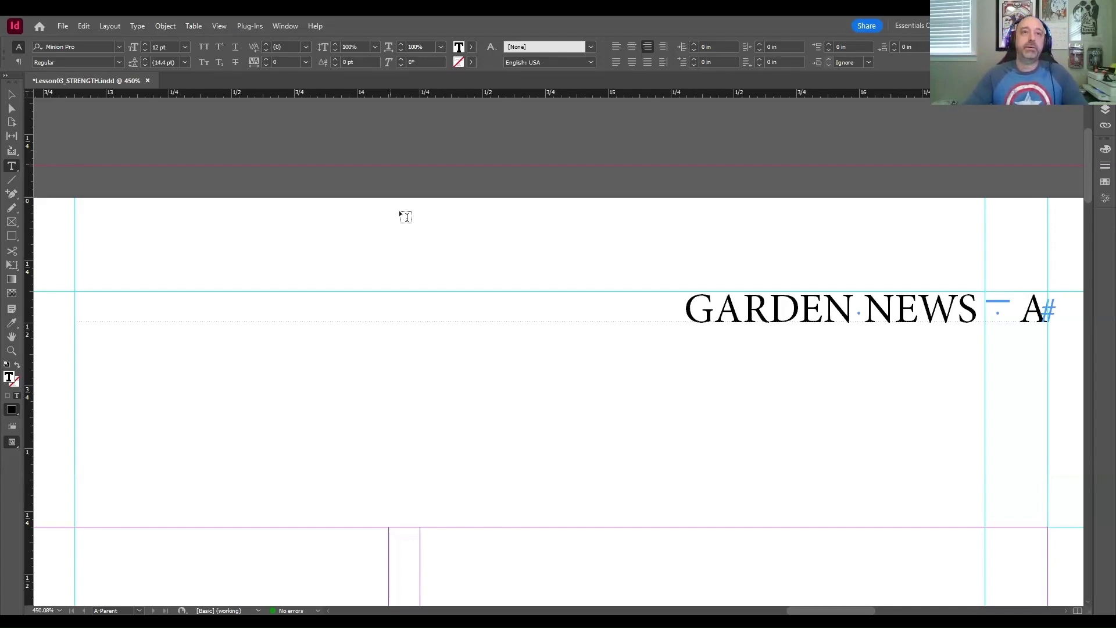
click(395, 152)
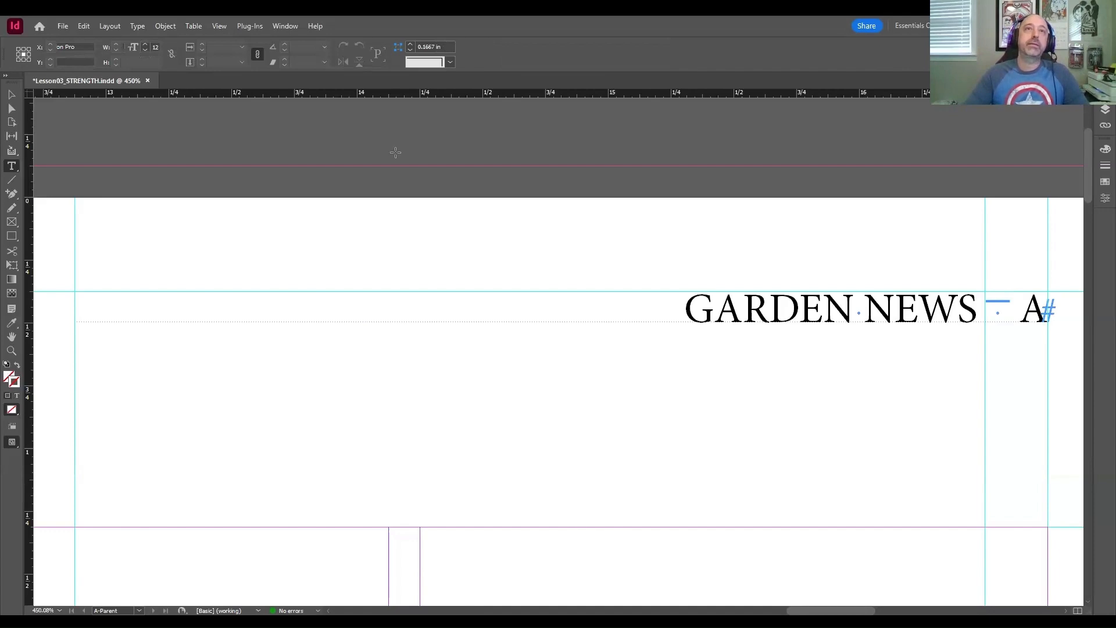
key(ctrl+s)
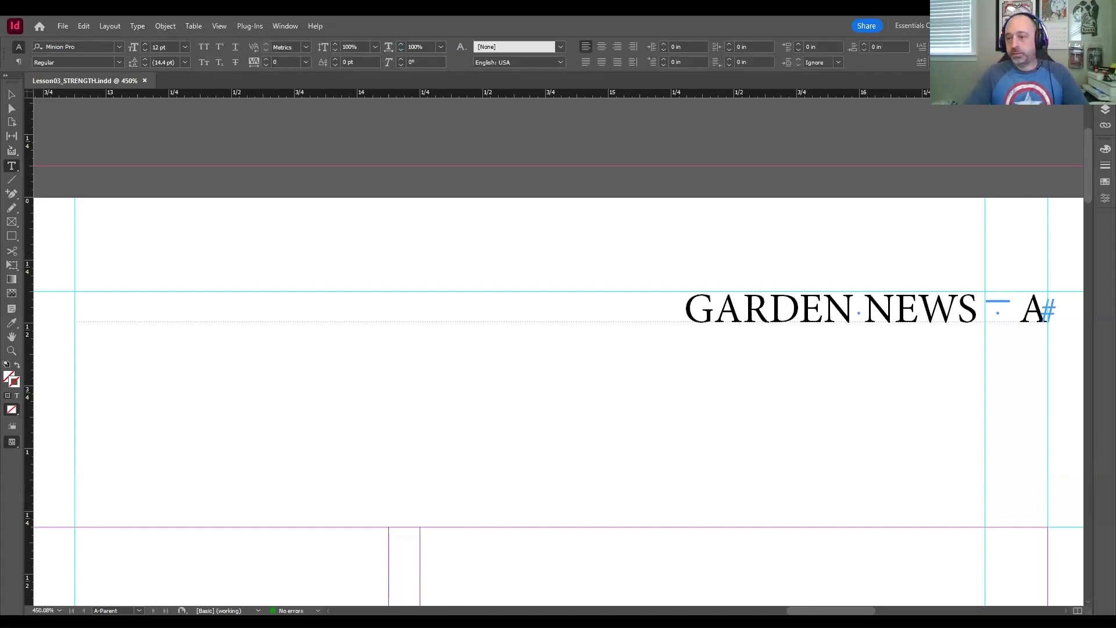
Step: Open the options of the A-Parent spread and replace its name with the beginning "3-"
click(1105, 108)
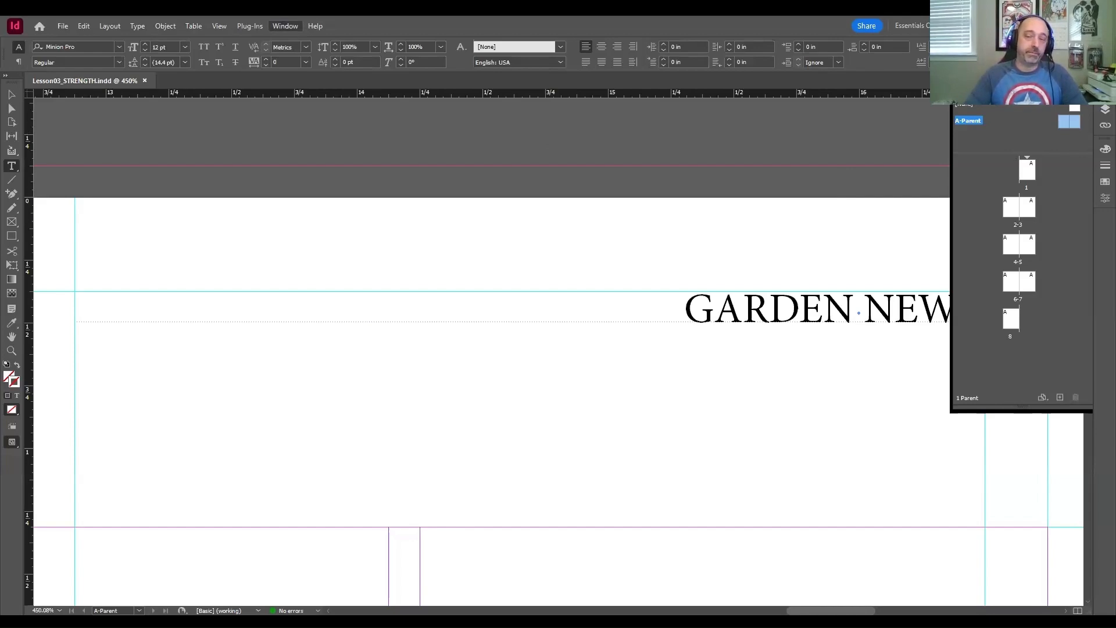
click(720, 117)
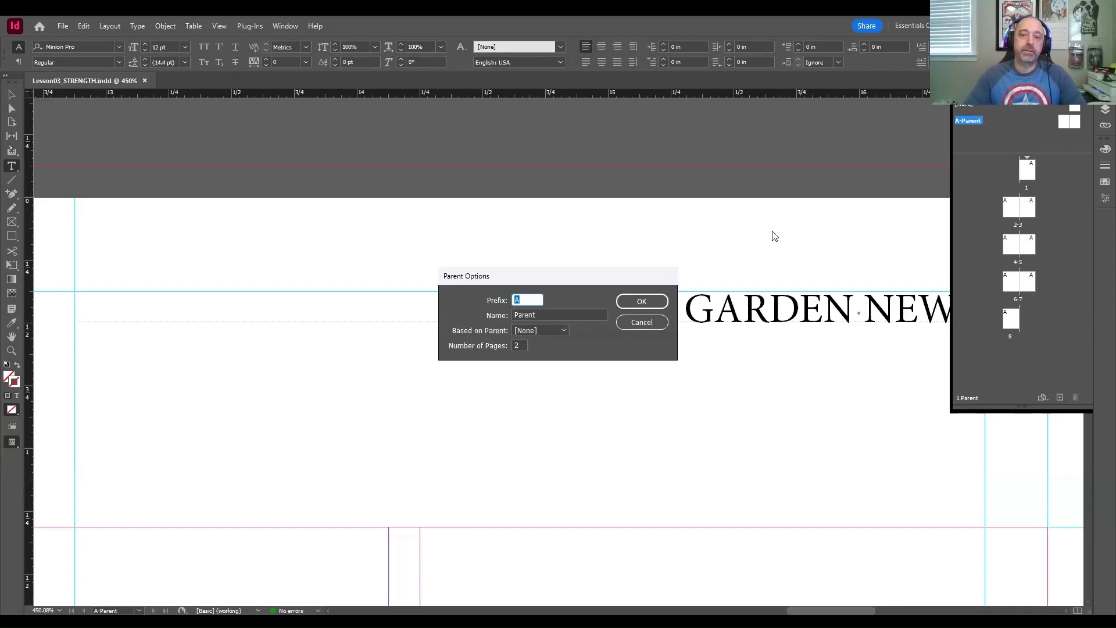
drag(600, 284, 599, 211)
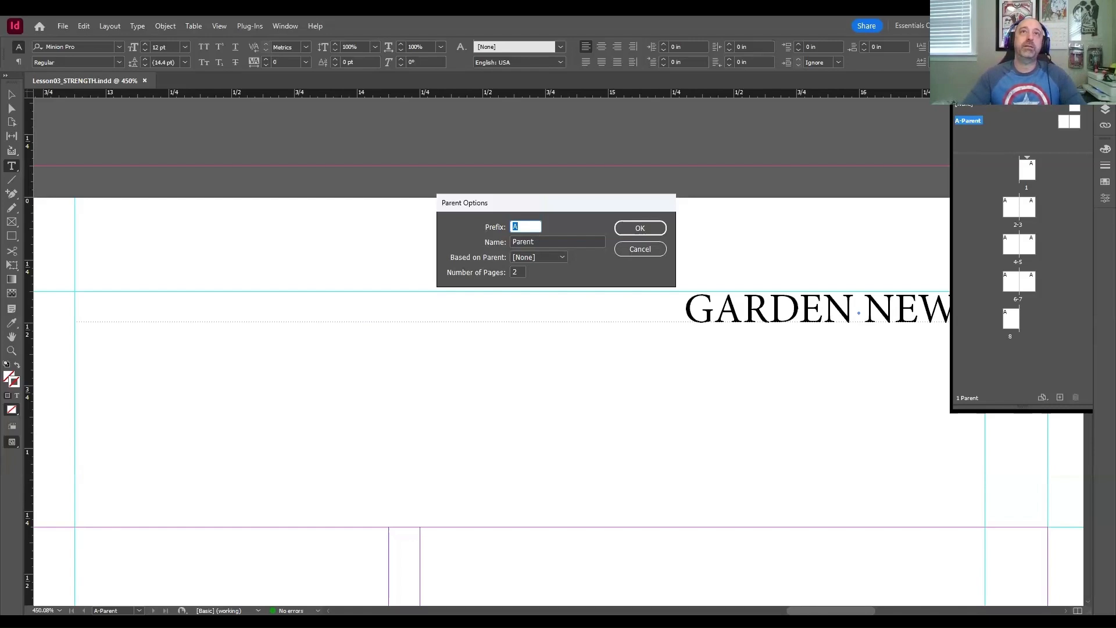
double_click(581, 242)
key(BackSpace)
text(3-)
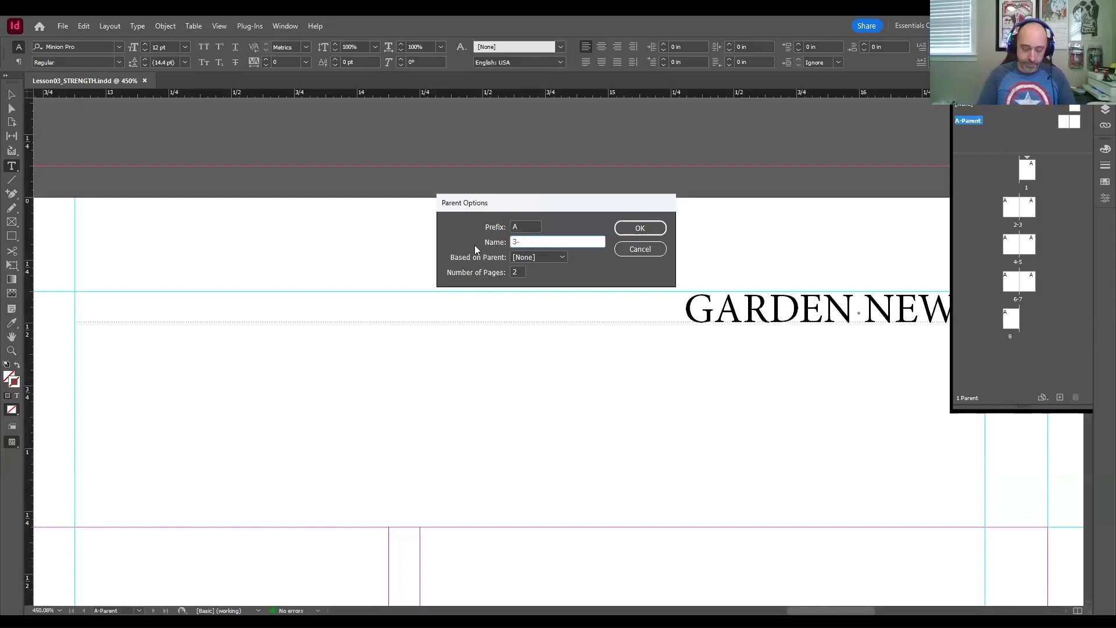
text(cOLUM)
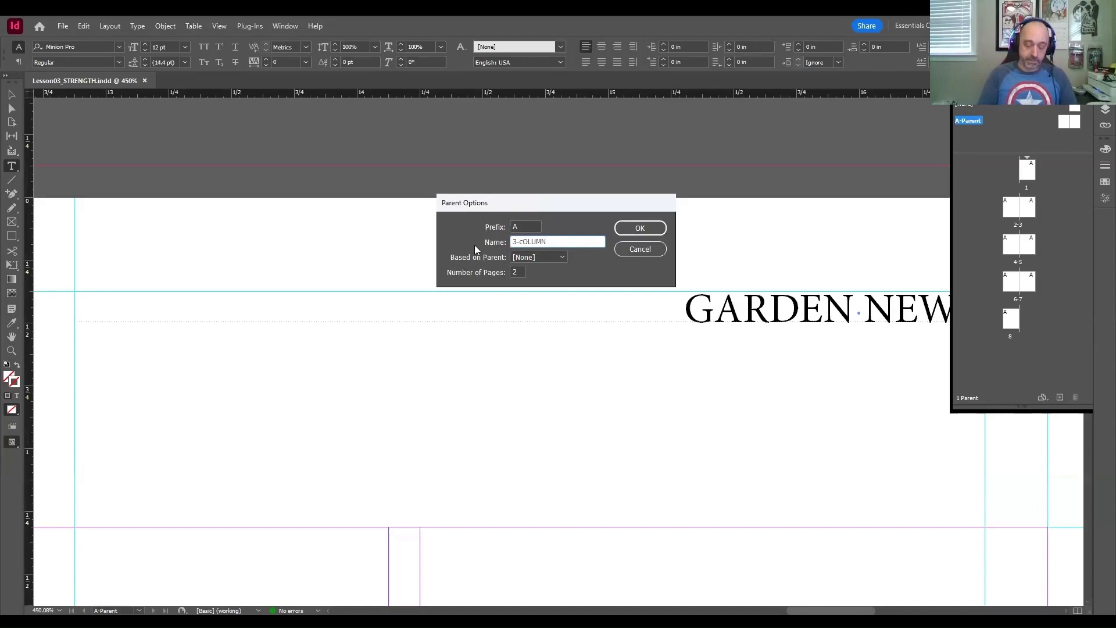
text(N)
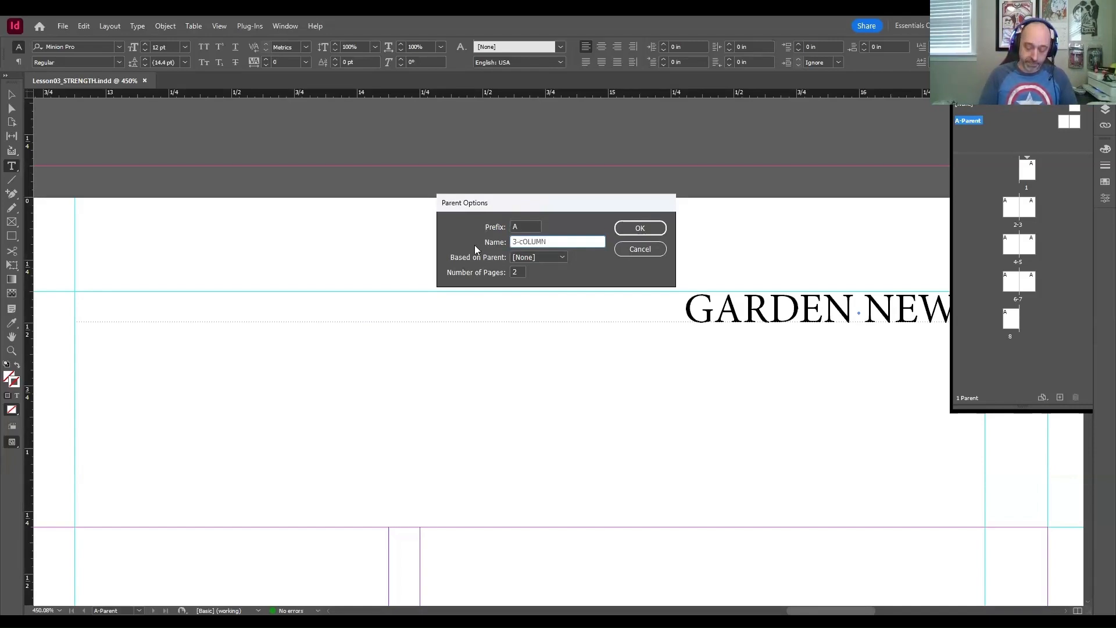
text( AUOT)
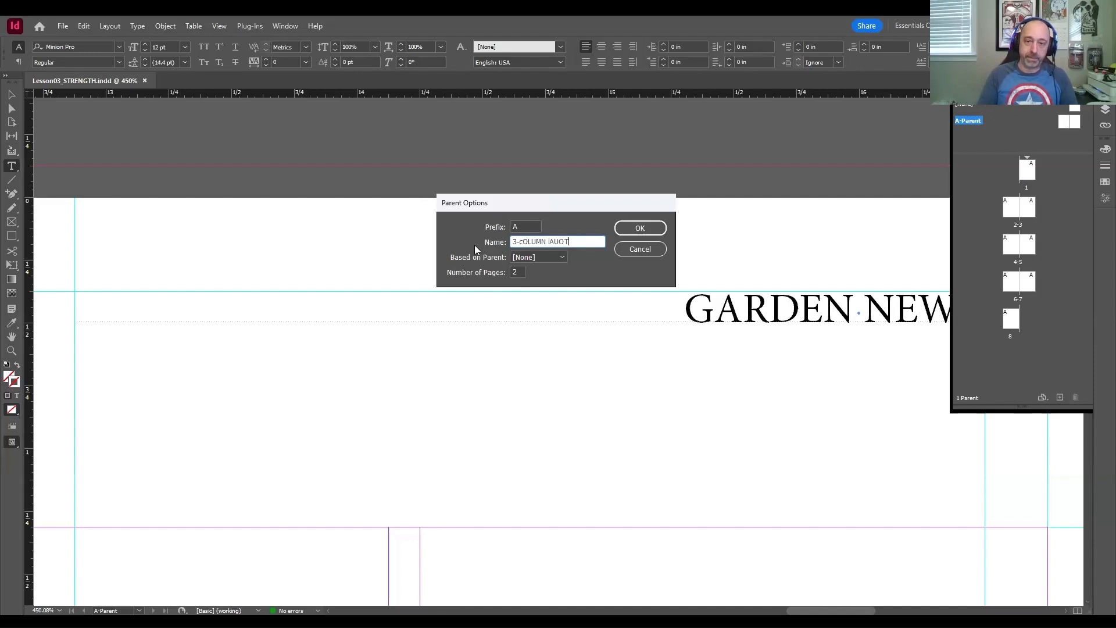
key(BackSpace)
key(BackSpace)
key(BackSpace)
key(BackSpace)
key(BackSpace)
key(BackSpace)
key(BackSpace)
key(BackSpace)
key(BackSpace)
key(BackSpace)
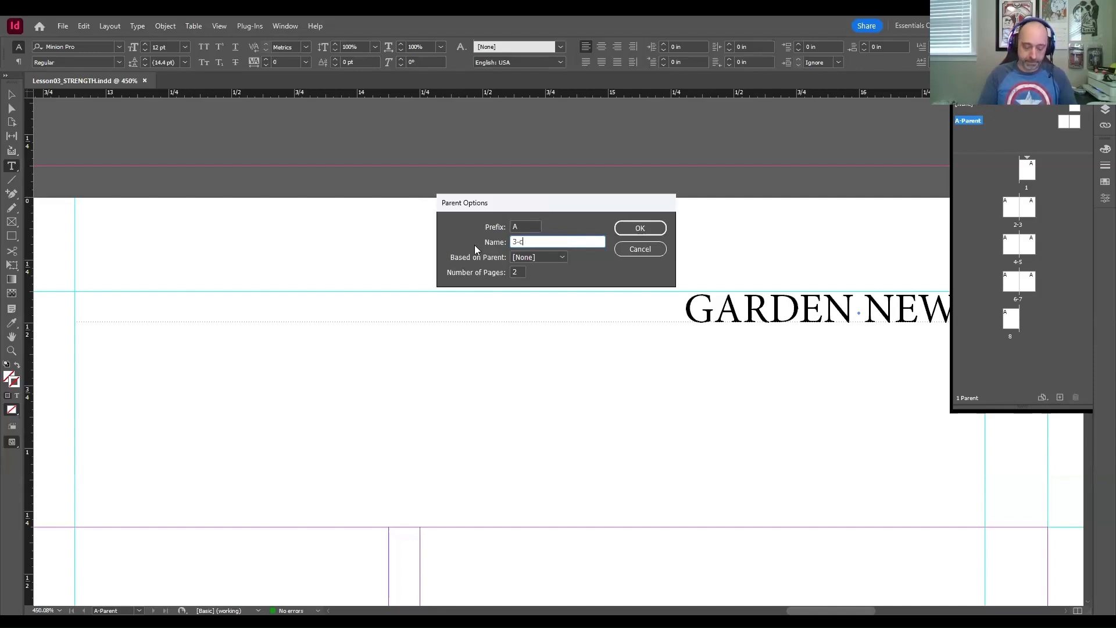
key(BackSpace)
Step: Complete the parent spread's name as 3-Column Layout and apply the parent options
text(Colu)
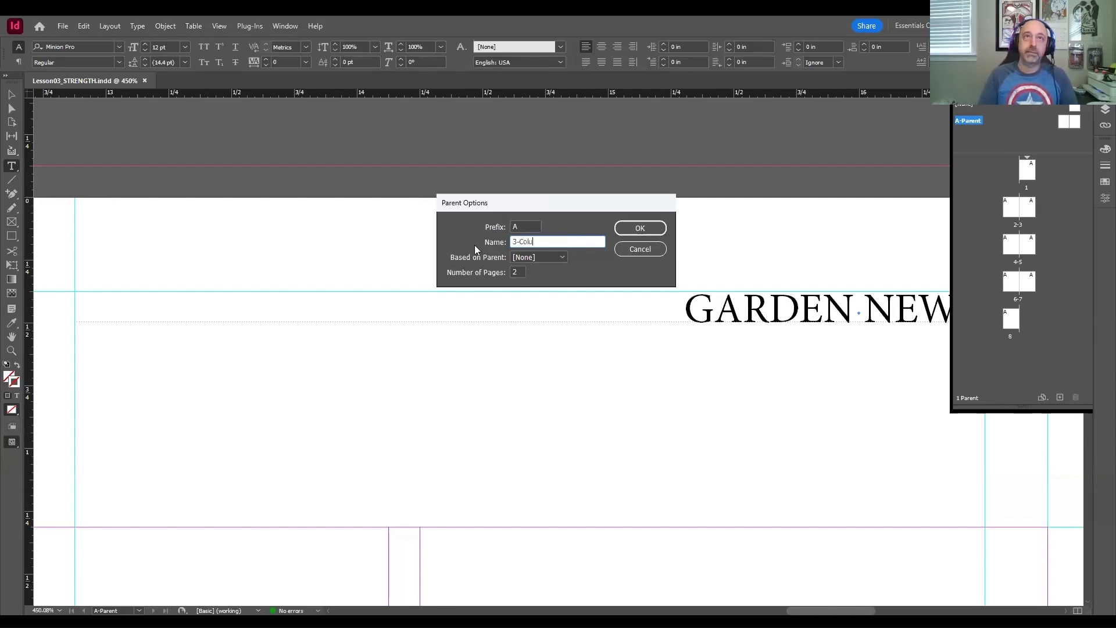
text(mn Layout)
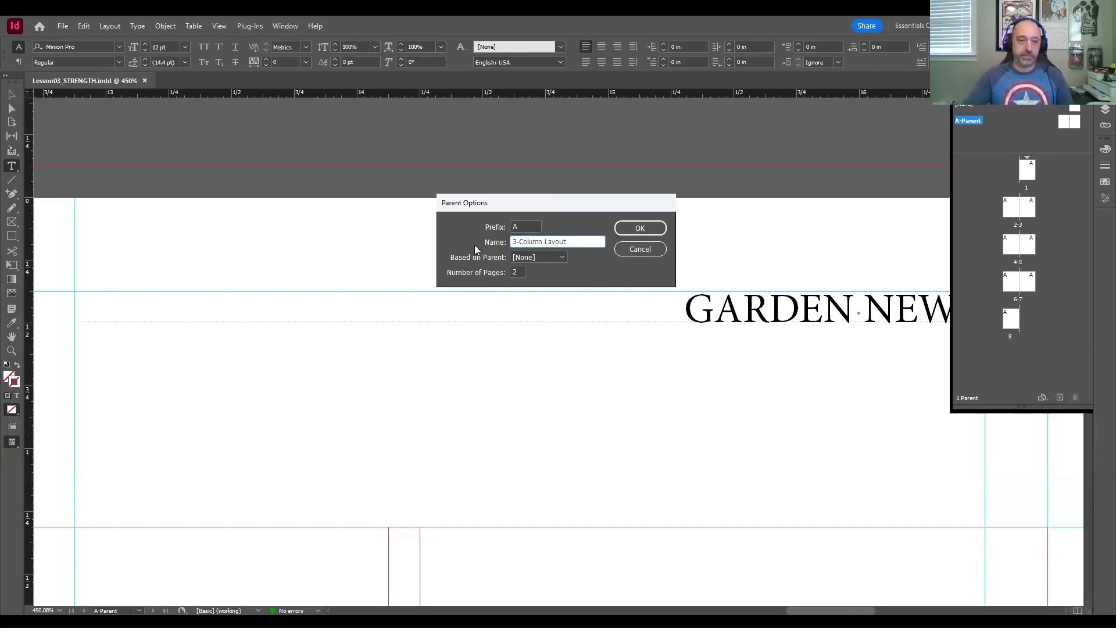
key(ctrl+a)
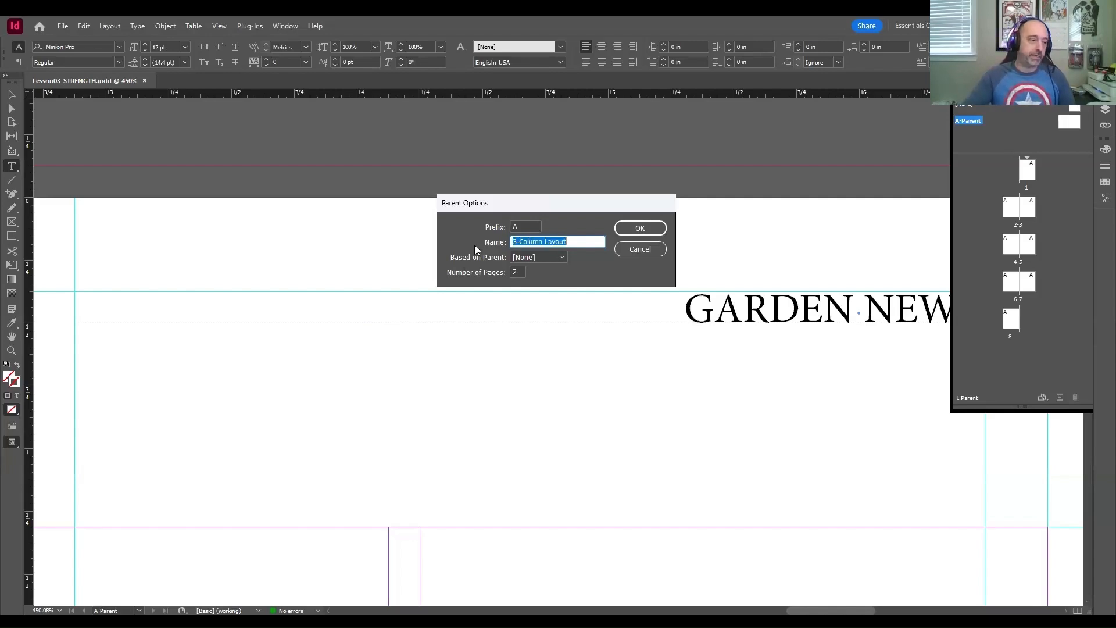
key(alt+Tab)
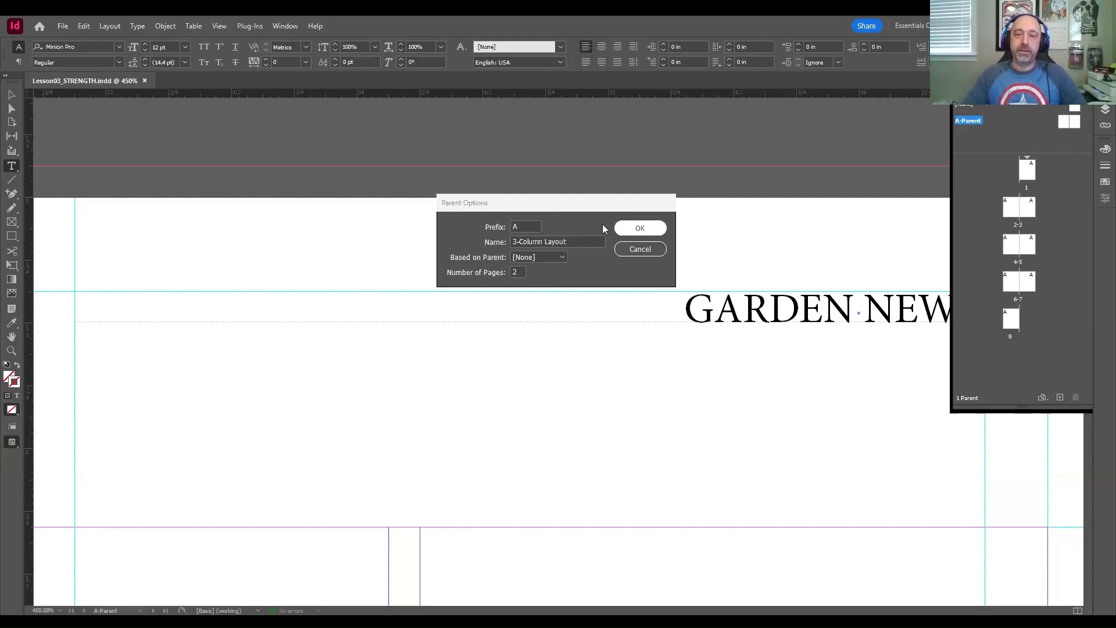
click(630, 232)
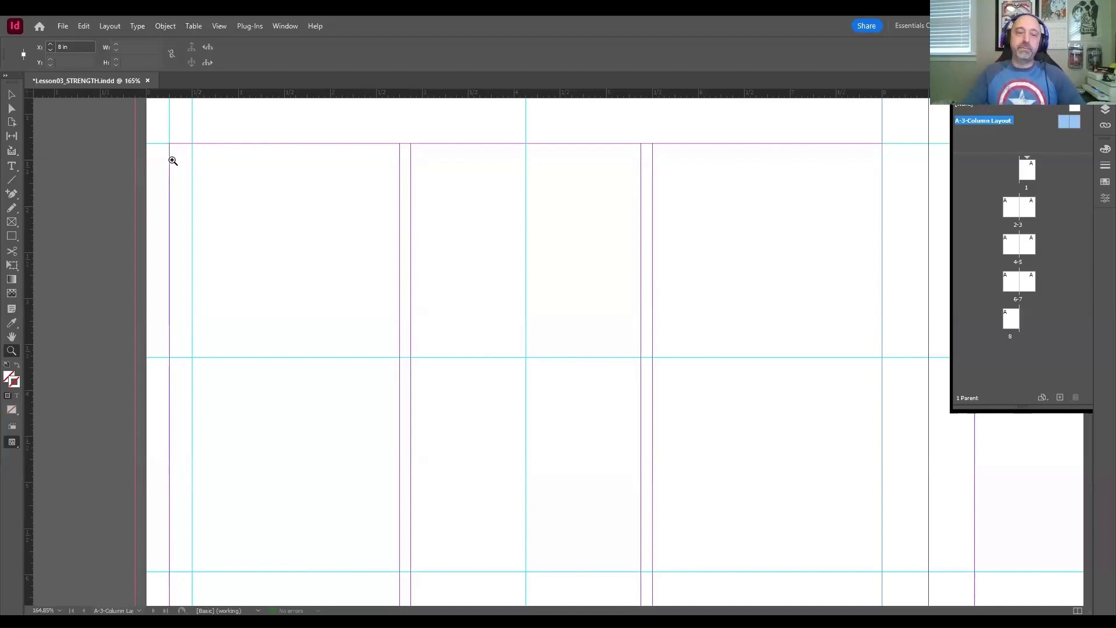
Step: Try drawing a text frame across the first two columns of the parent spread's left page
click(11, 167)
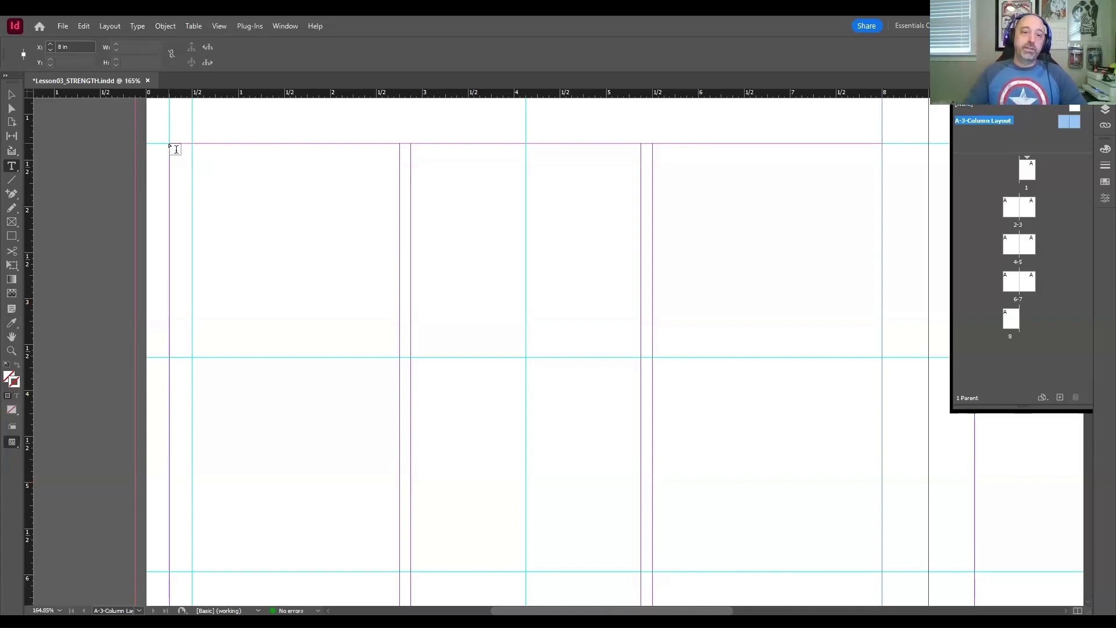
drag(170, 146, 268, 246)
drag(172, 150, 639, 575)
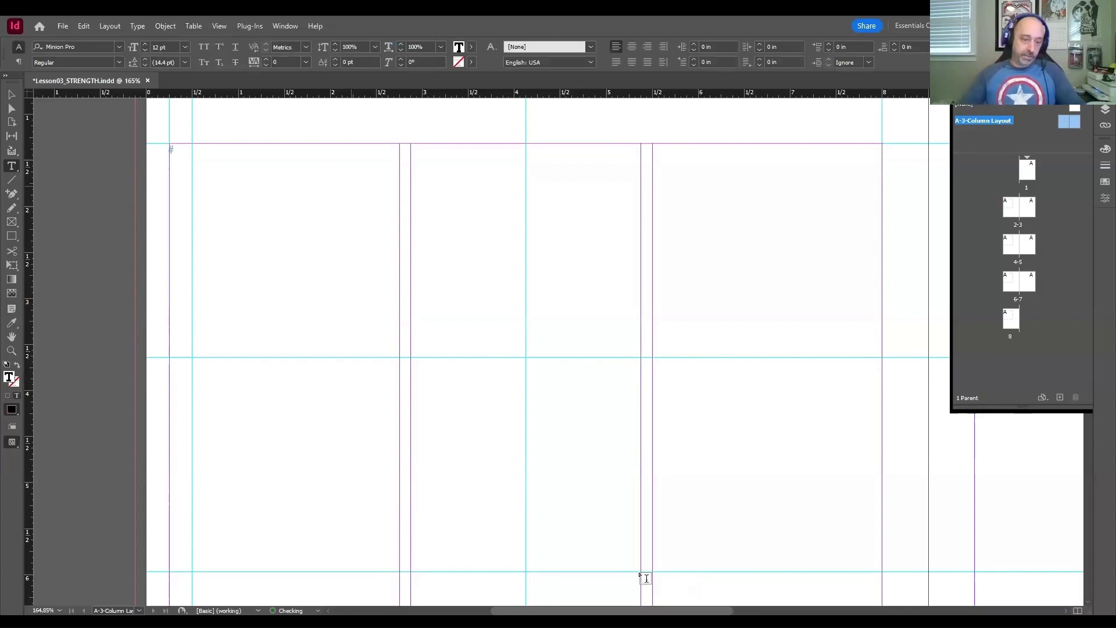
key(Escape)
key(ctrl+z)
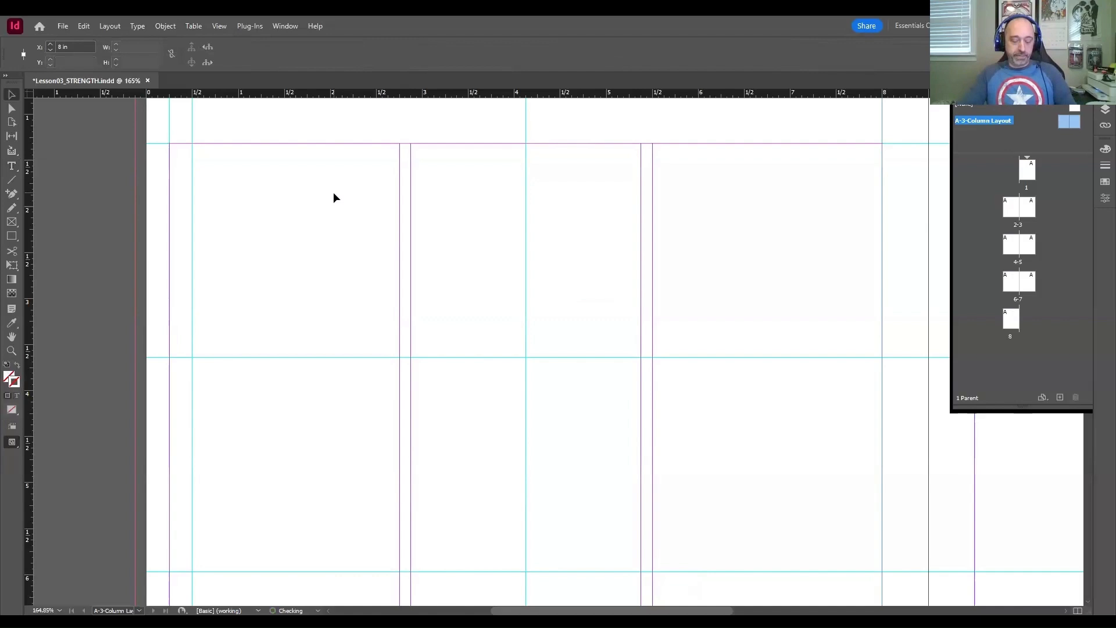
Step: Draw a text frame about 5.125 in wide and 4.66 in high across the left page's first two columns, starting at the top margin
key(t)
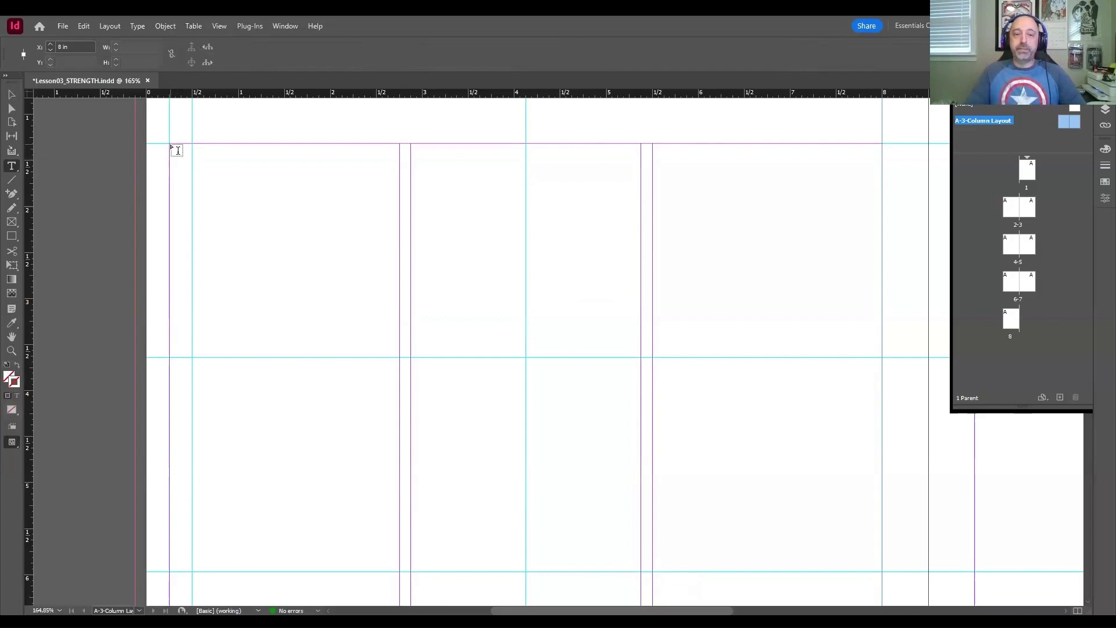
mouse_move(171, 146)
mouse_down()
mouse_move(643, 207)
mouse_move(642, 573)
mouse_up()
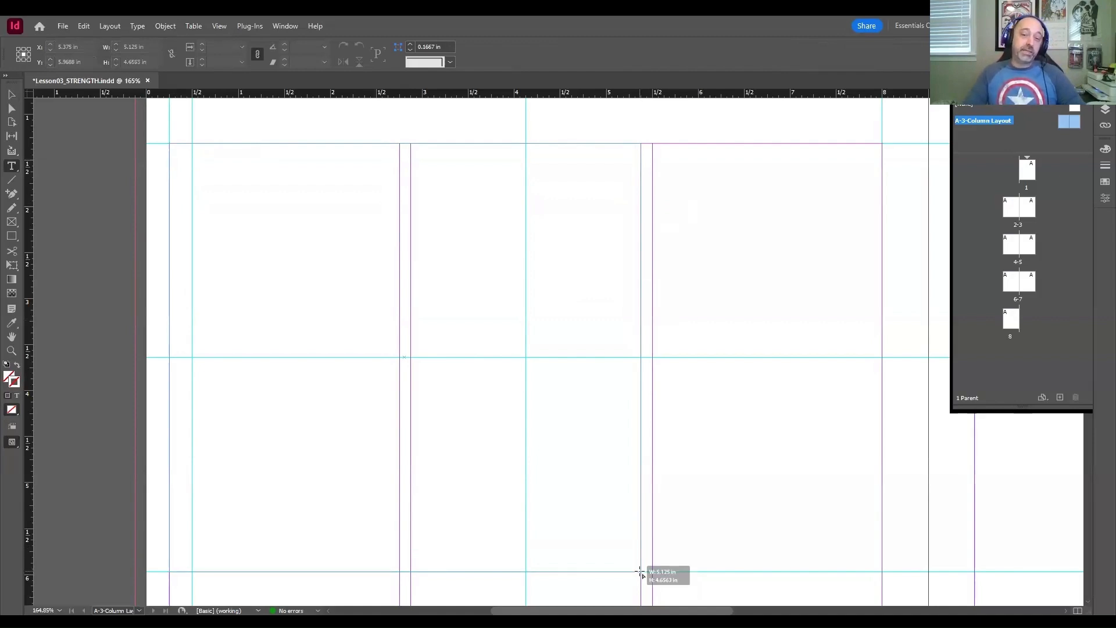
drag(641, 573, 642, 573)
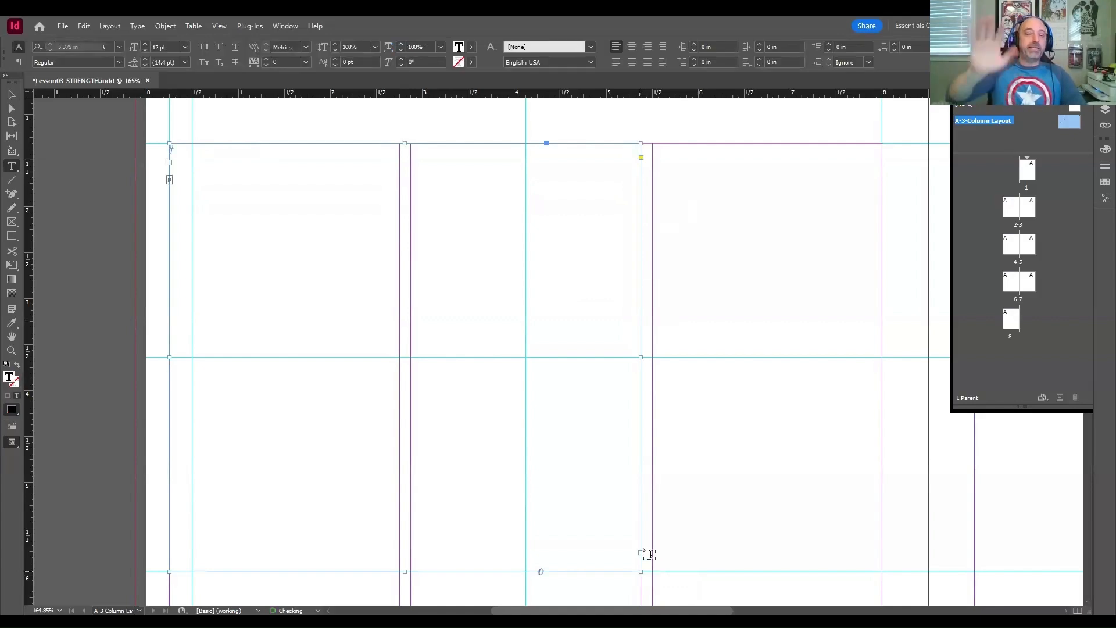
key(Escape)
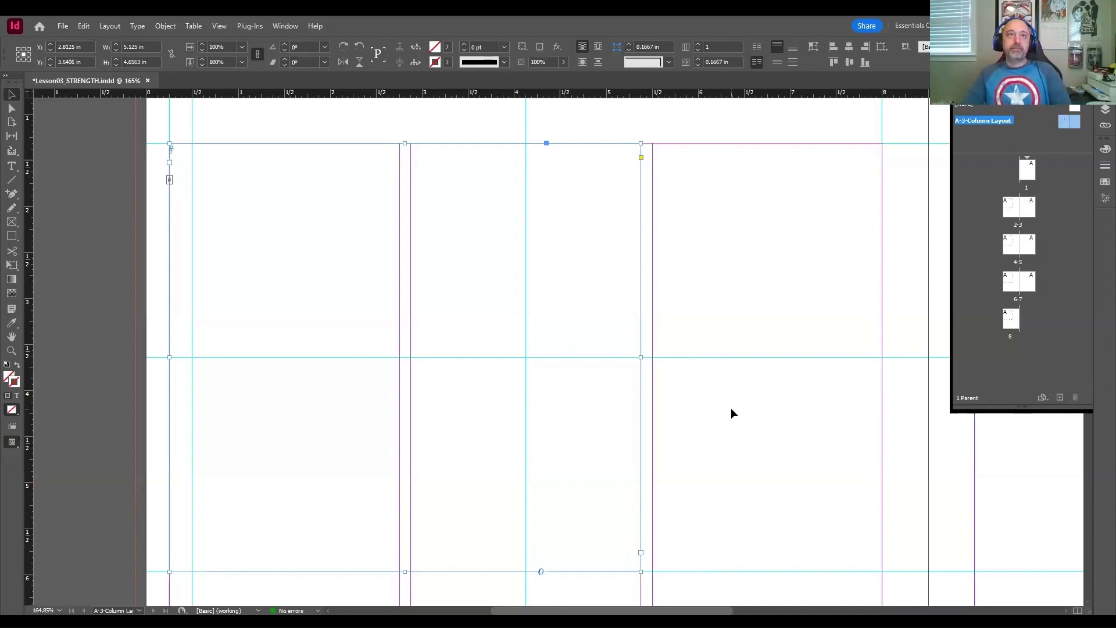
key(p)
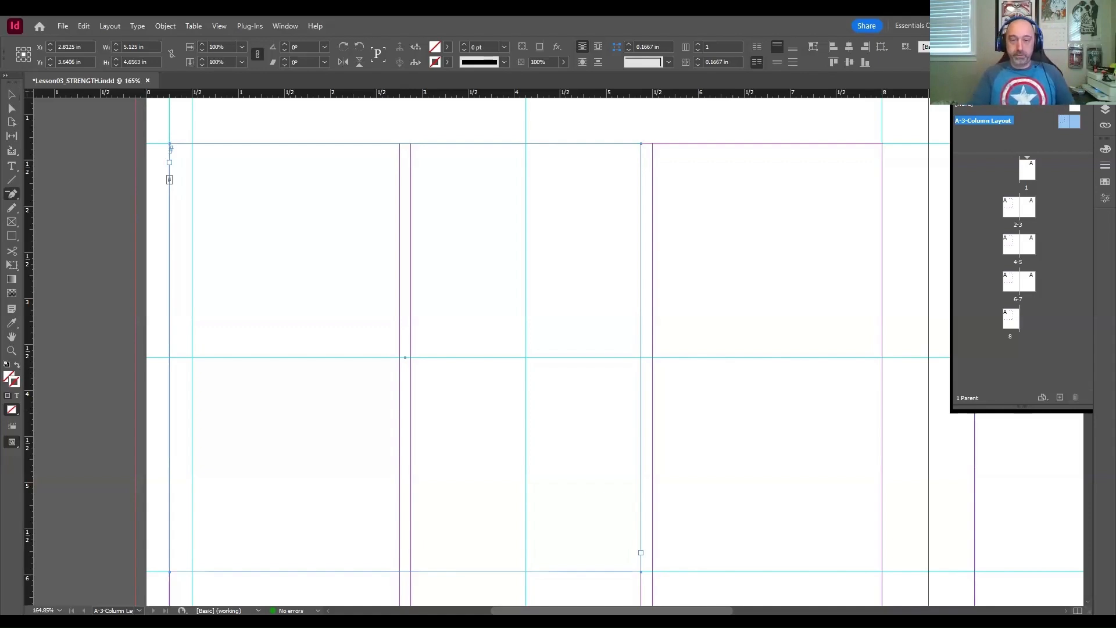
key(ctrl+minus)
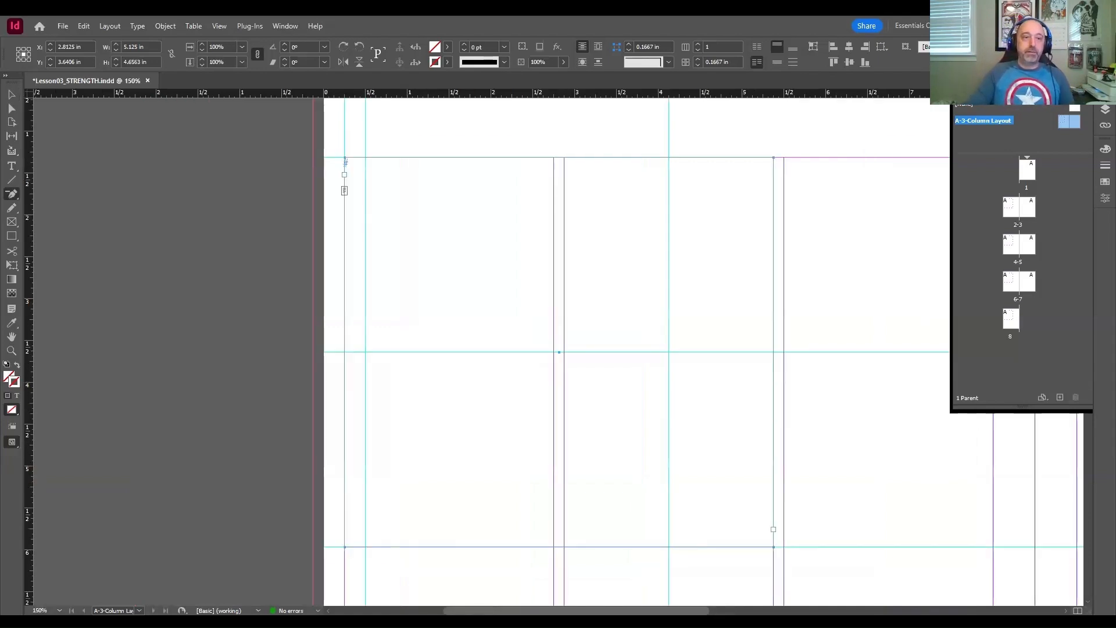
key(v)
click(170, 186)
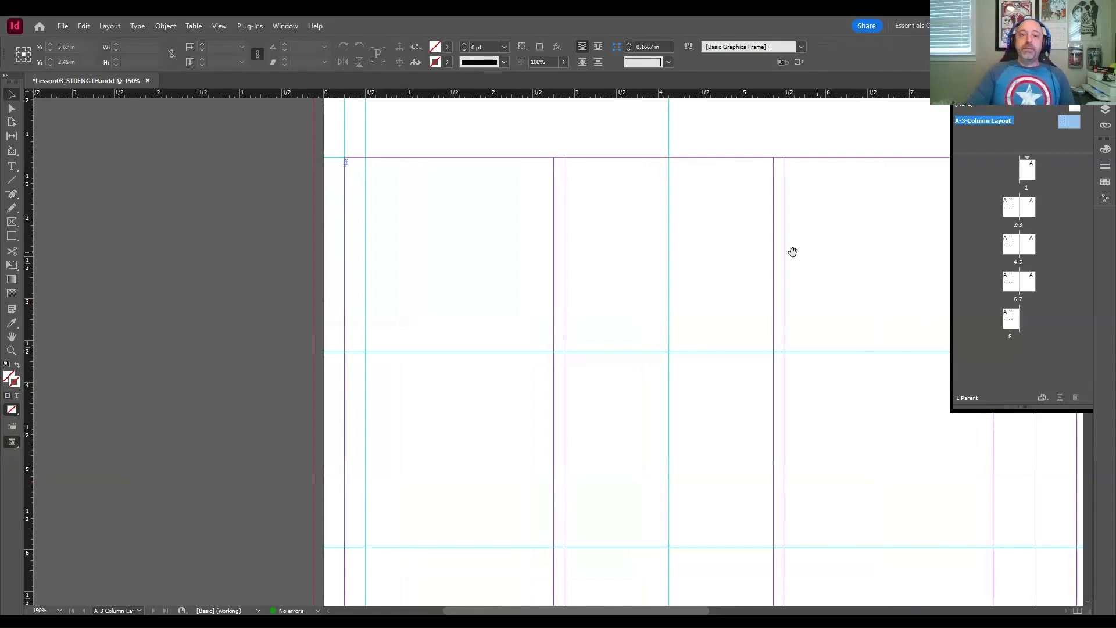
Step: Draw a text frame about 5.125 in wide and 4.66 in high across the right page's last two columns, starting at the top margin
drag(793, 251, 660, 246)
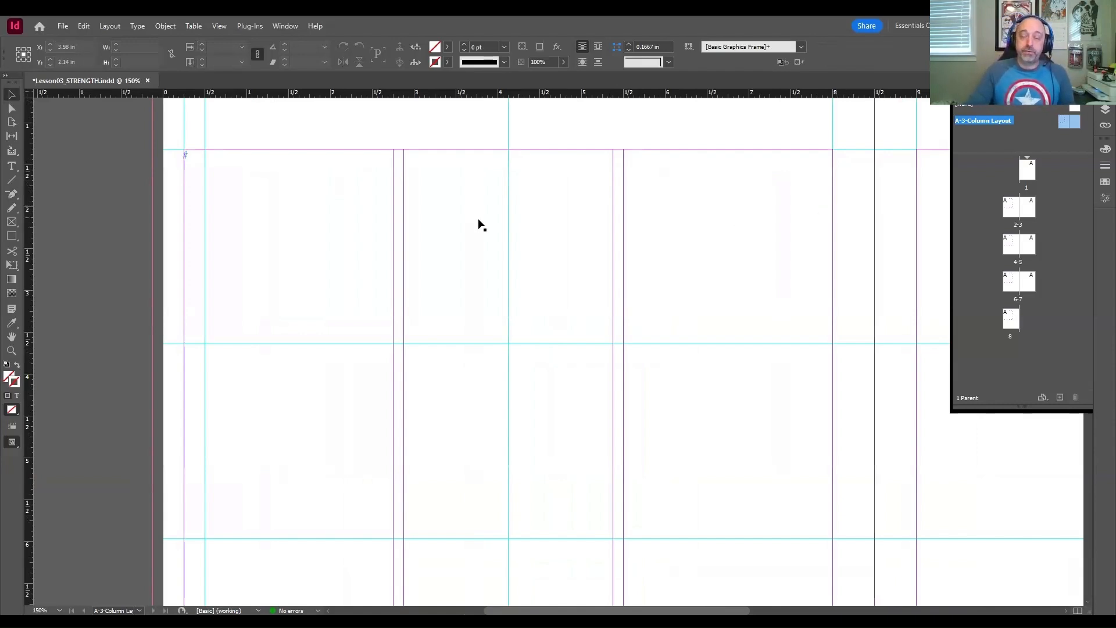
drag(847, 230, 458, 248)
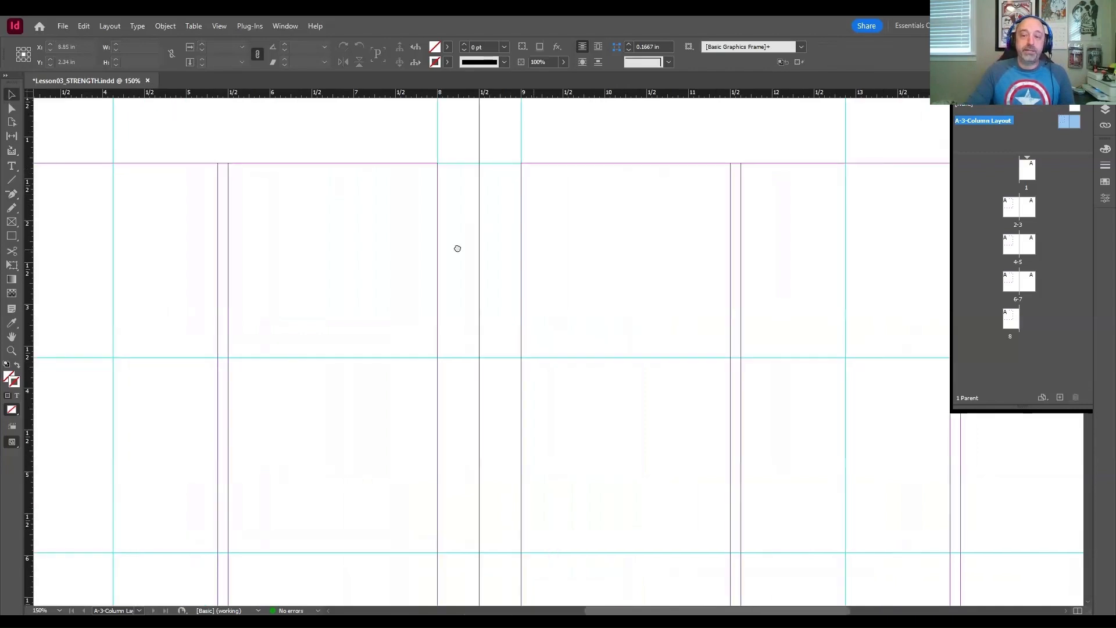
drag(746, 250, 458, 241)
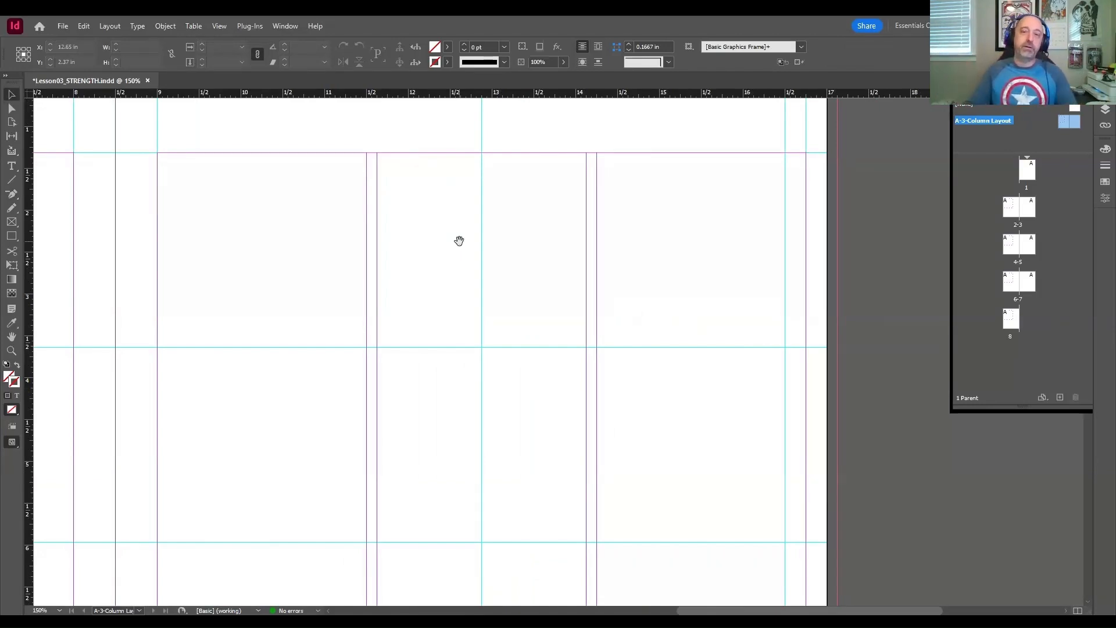
click(13, 167)
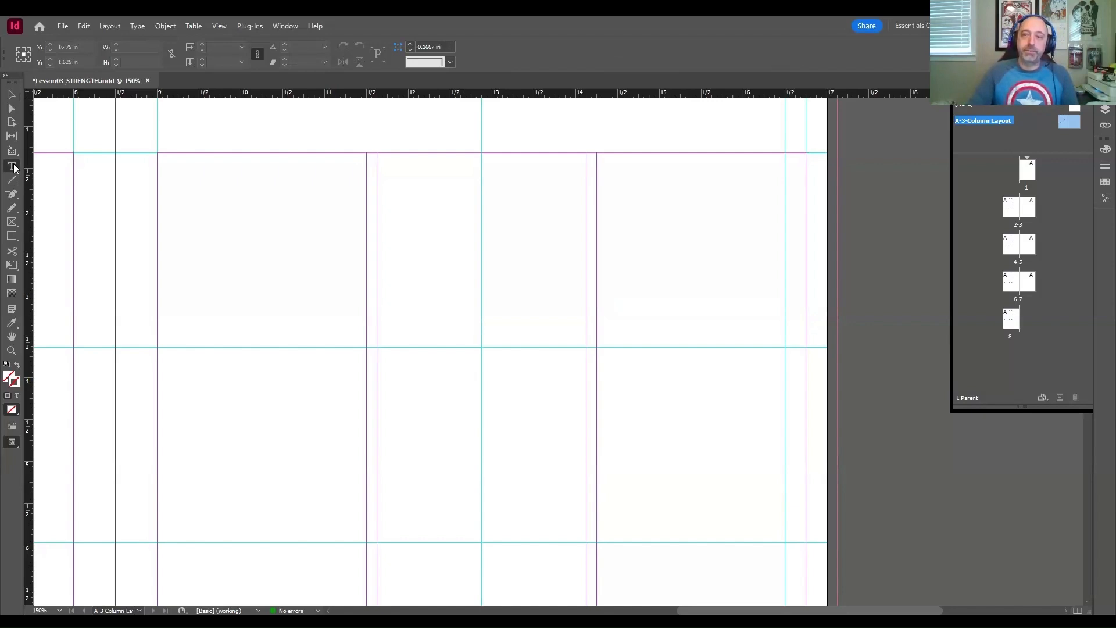
drag(806, 153, 377, 543)
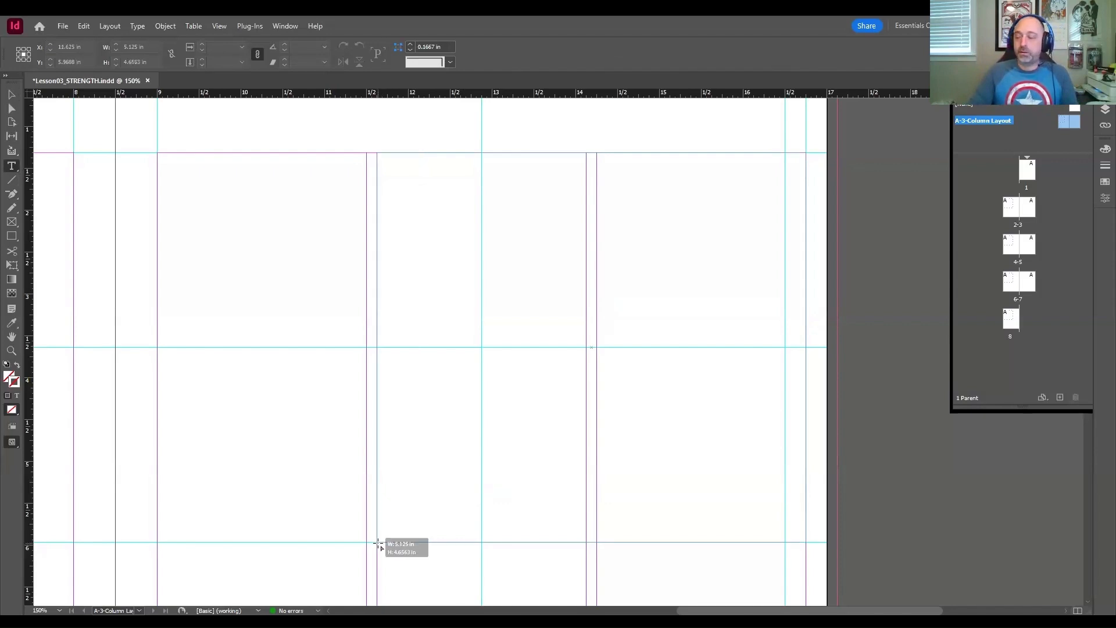
drag(378, 543, 378, 544)
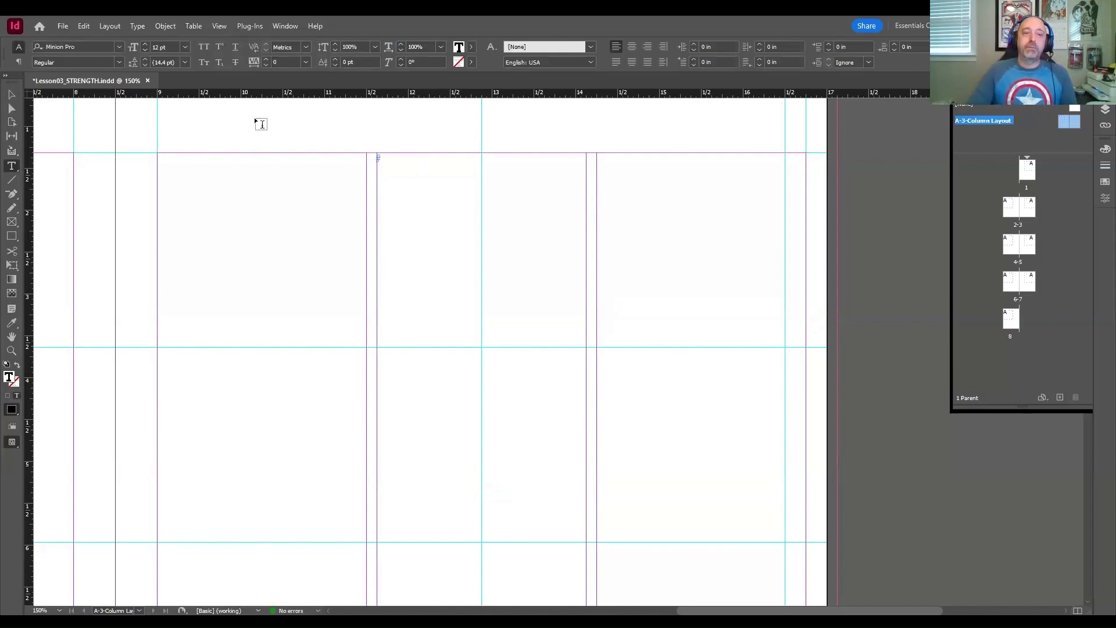
click(14, 94)
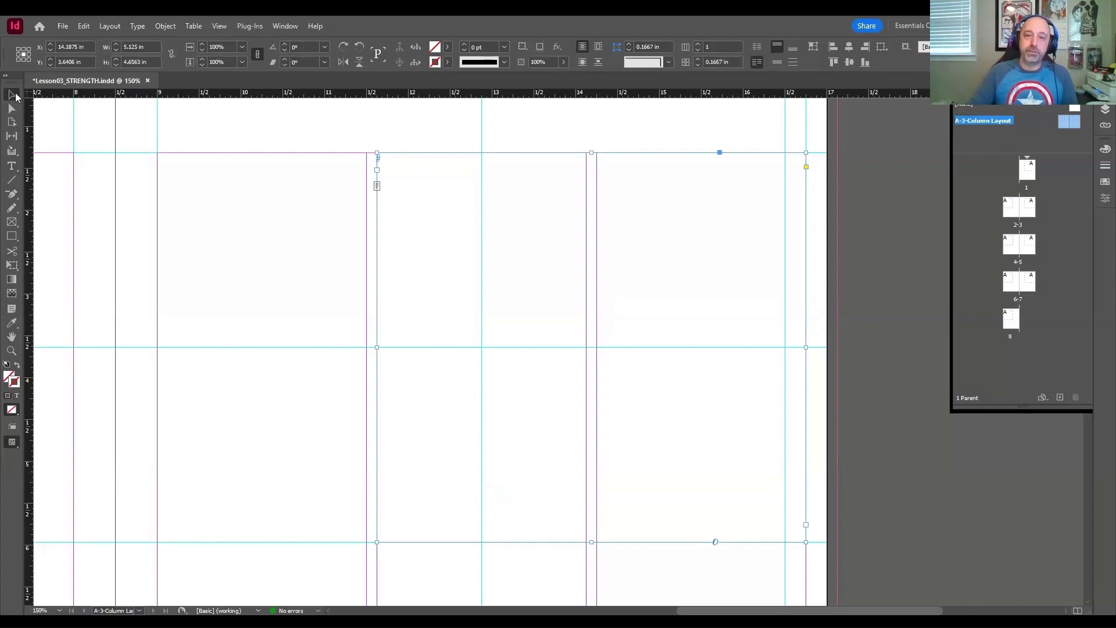
Step: Draw a rectangular placeholder frame about 2.5 in wide and 4.66 in high in the left page's third column, starting at the top margin
drag(232, 132, 600, 133)
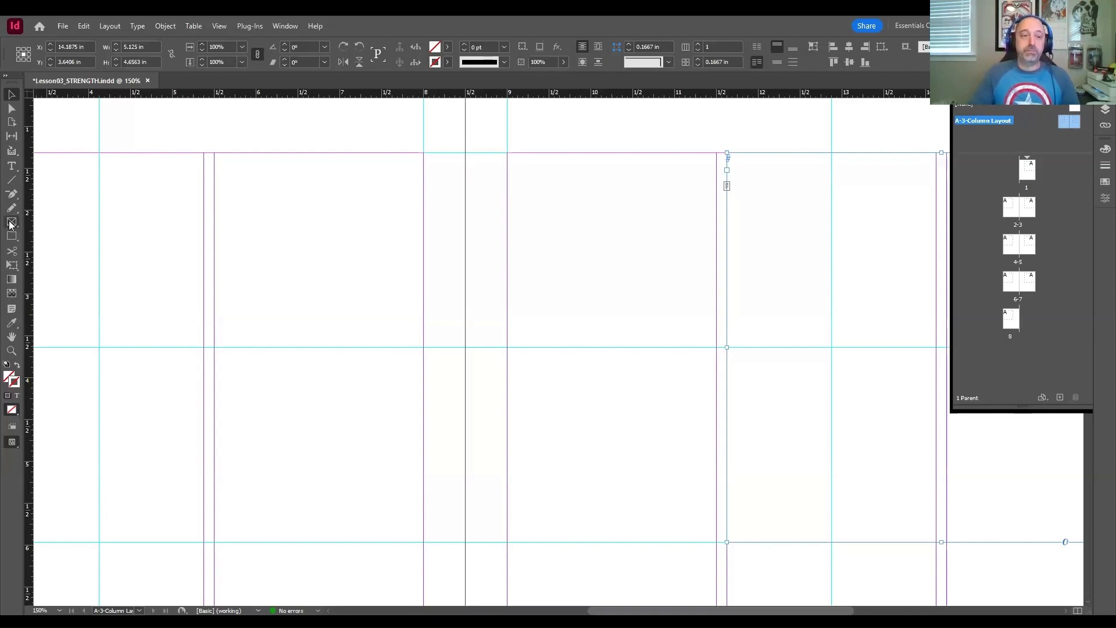
click(11, 225)
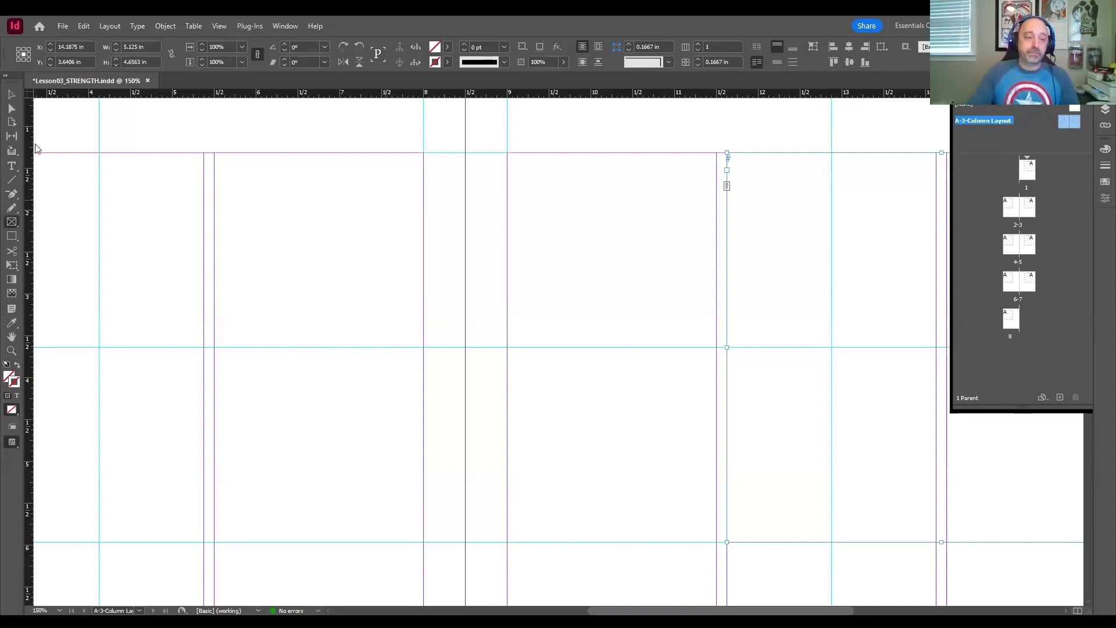
drag(393, 234, 565, 204)
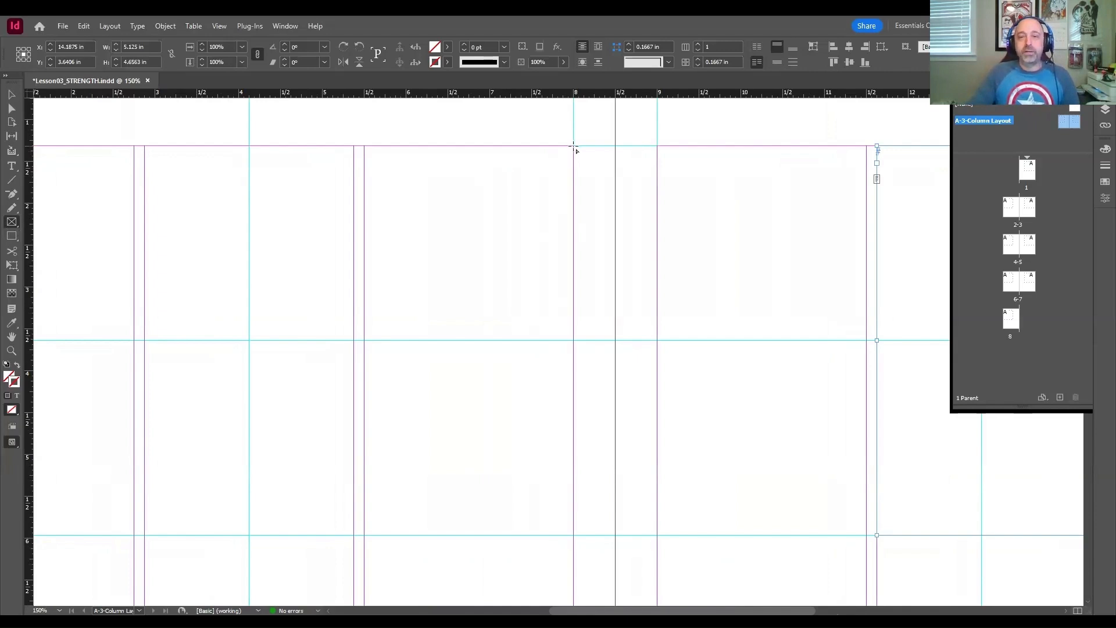
drag(574, 145, 502, 276)
mouse_move(575, 147)
mouse_down()
mouse_move(379, 528)
mouse_move(365, 536)
mouse_up()
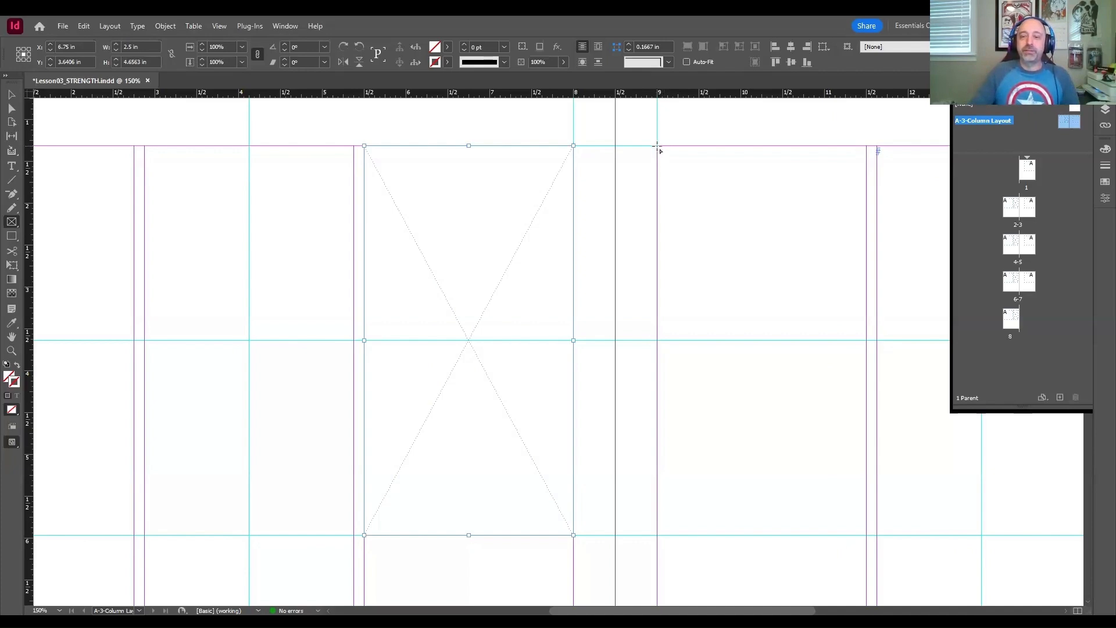
Step: Draw a matching placeholder frame about 2.5 by 4.66 in at the top of the right page's first column and deselect it
drag(657, 146, 866, 535)
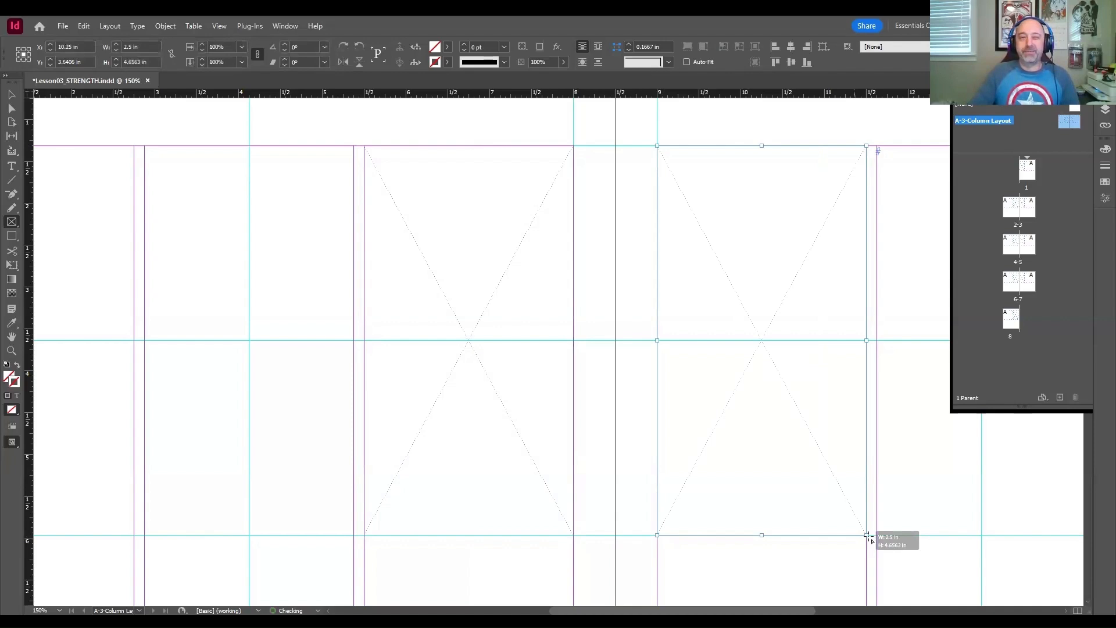
click(11, 104)
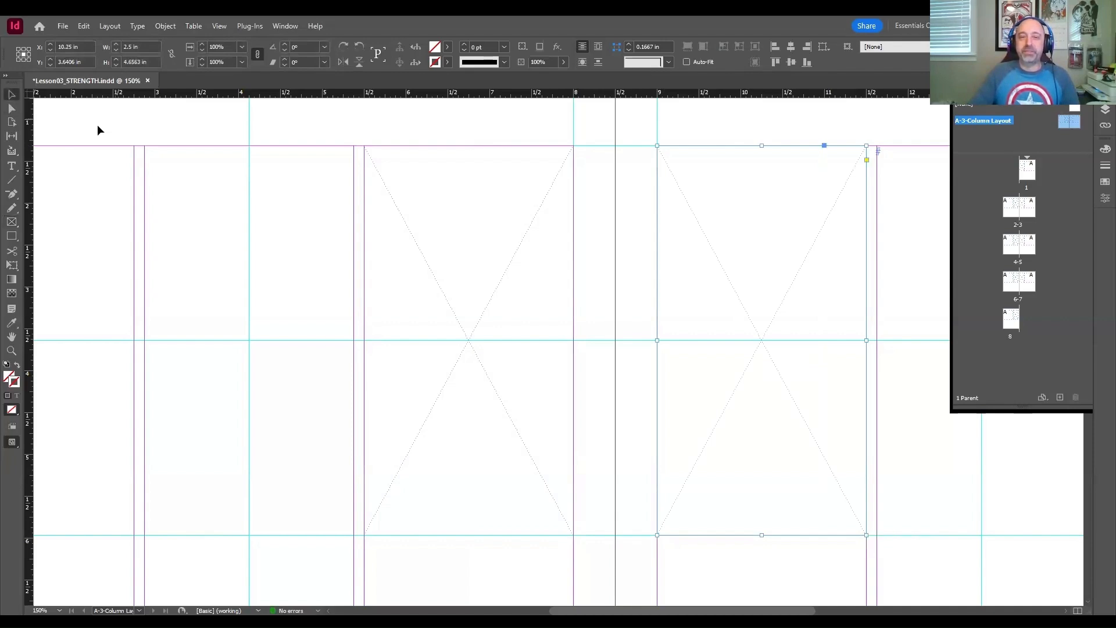
click(97, 125)
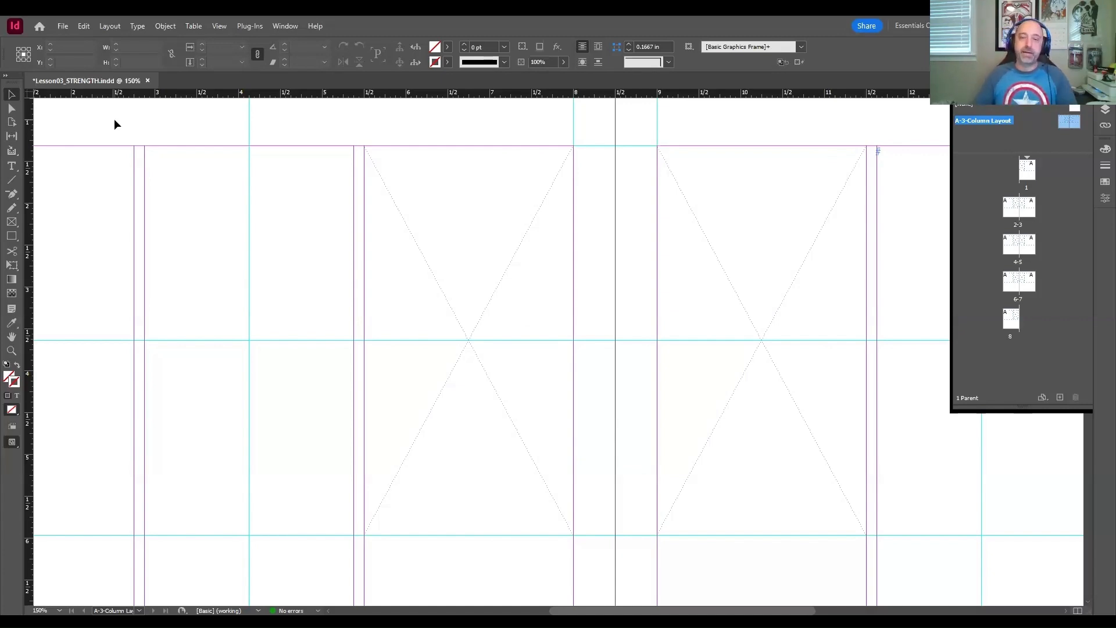
key(space)
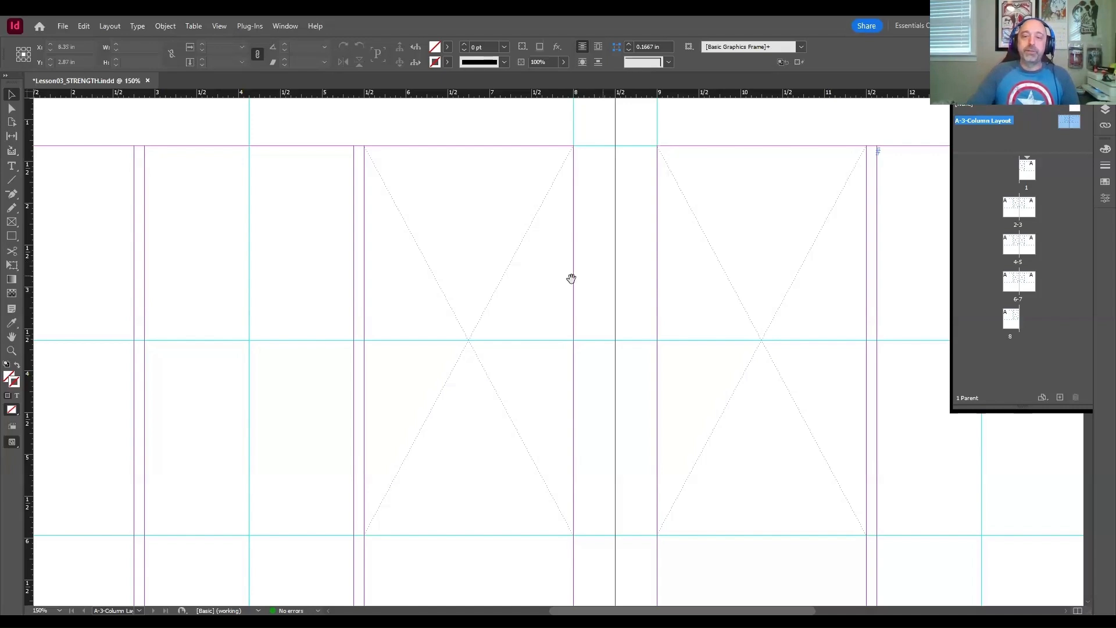
drag(572, 279, 237, 250)
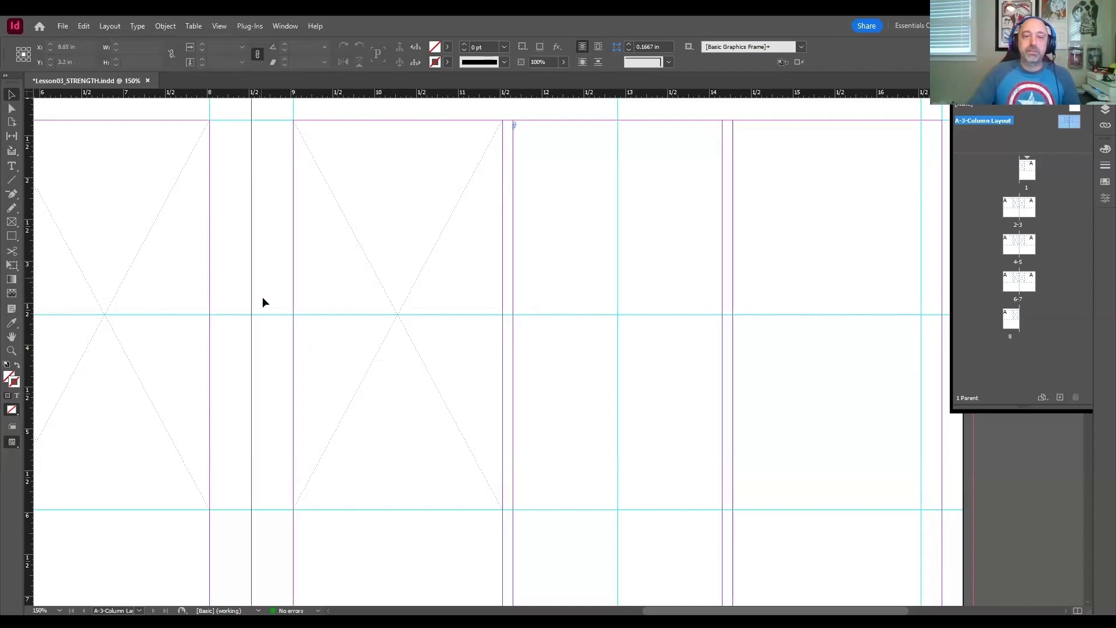
drag(263, 298, 553, 316)
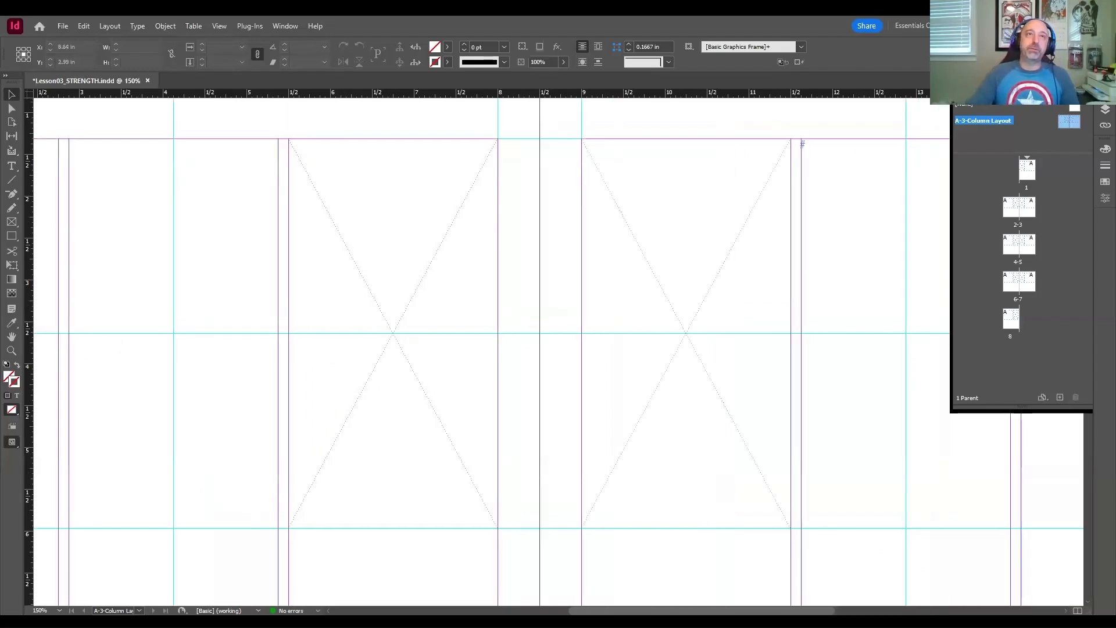
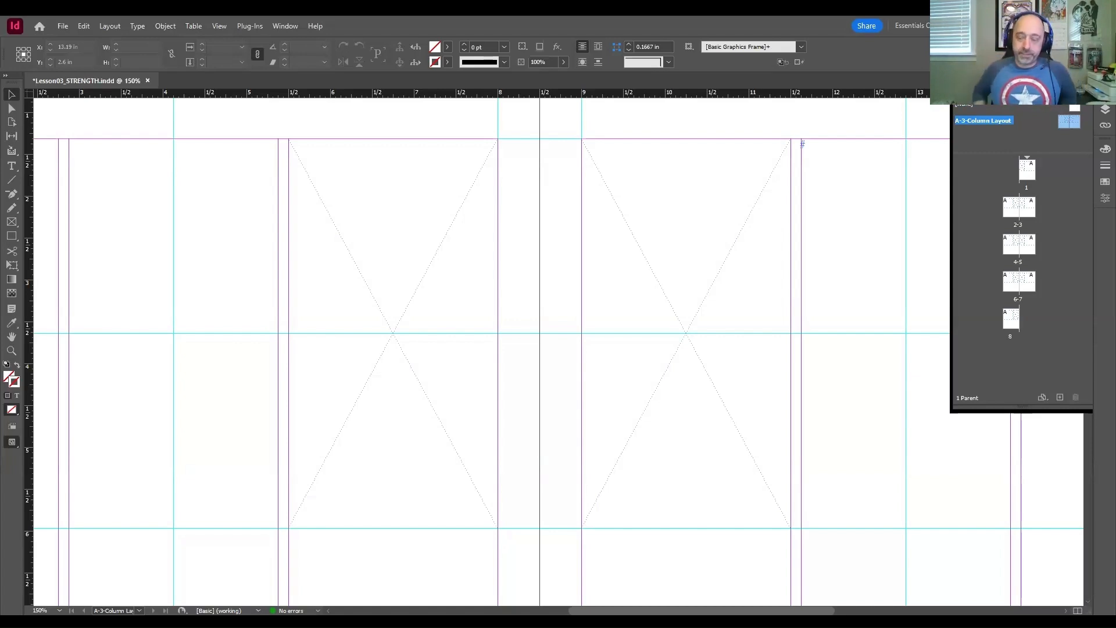
Step: Create a two-page parent spread with prefix B, named 2-Column Layout and based on A-3-Column Layout
click(848, 192)
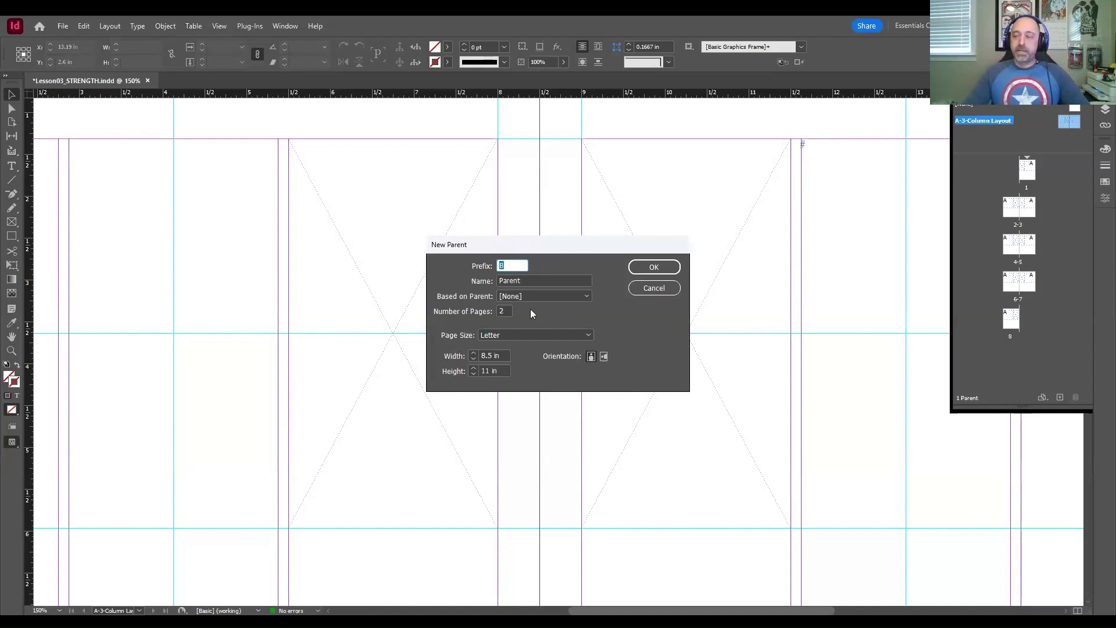
drag(543, 247, 518, 208)
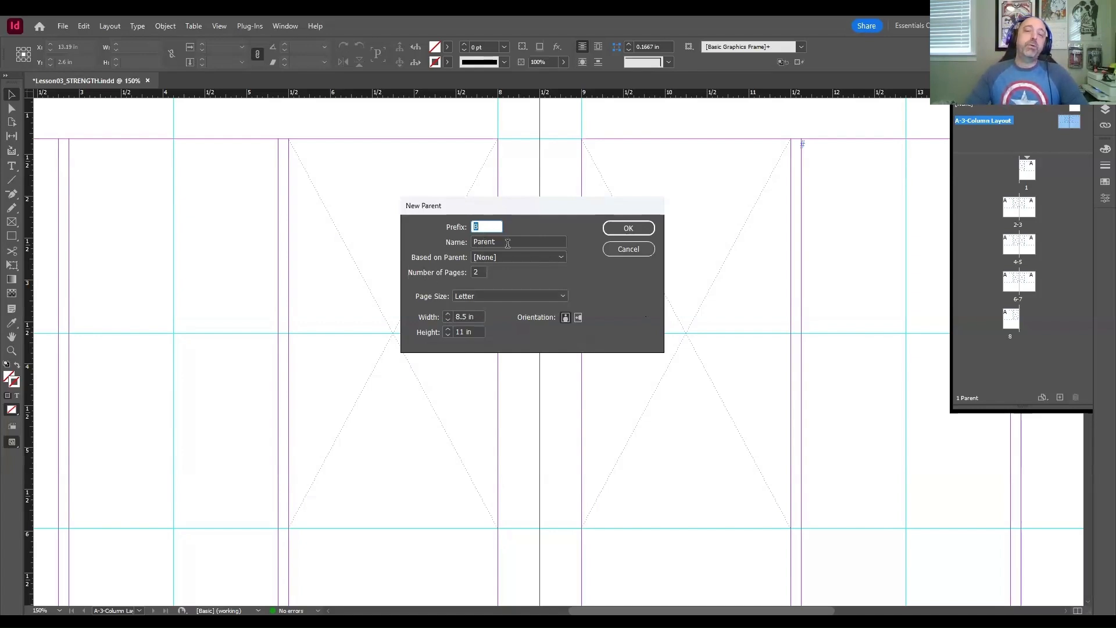
key(Tab)
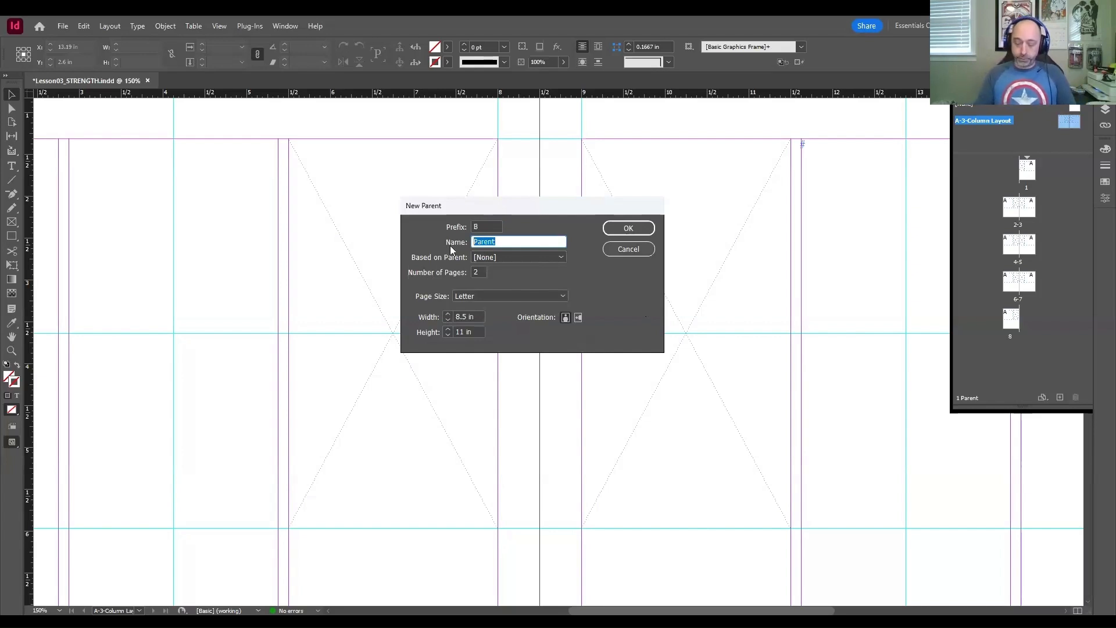
text(2-Column Layout)
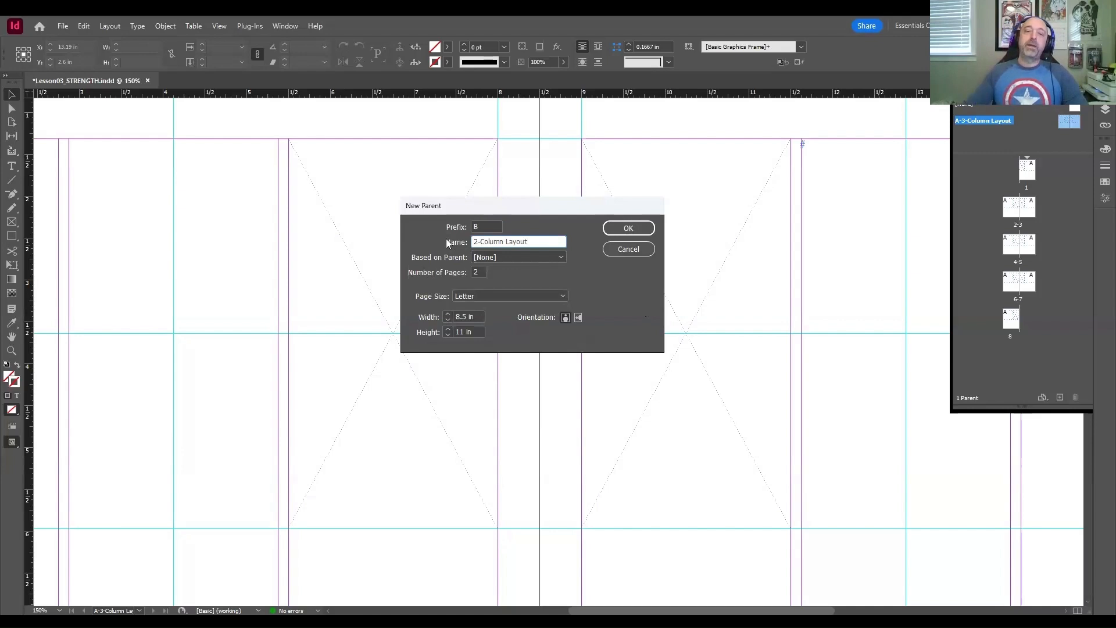
click(519, 257)
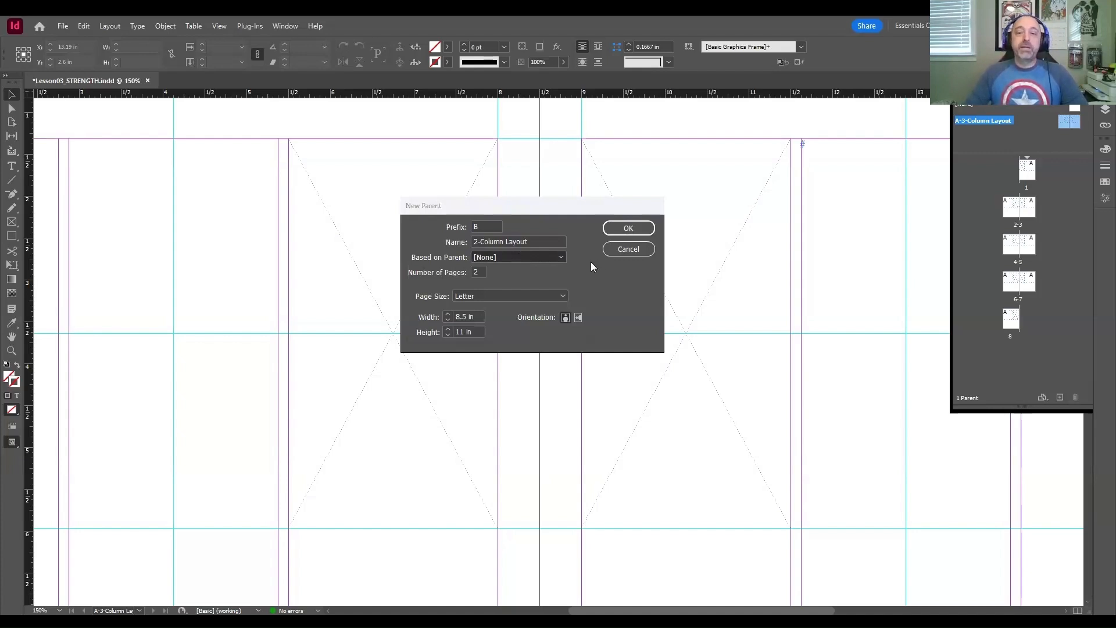
click(511, 283)
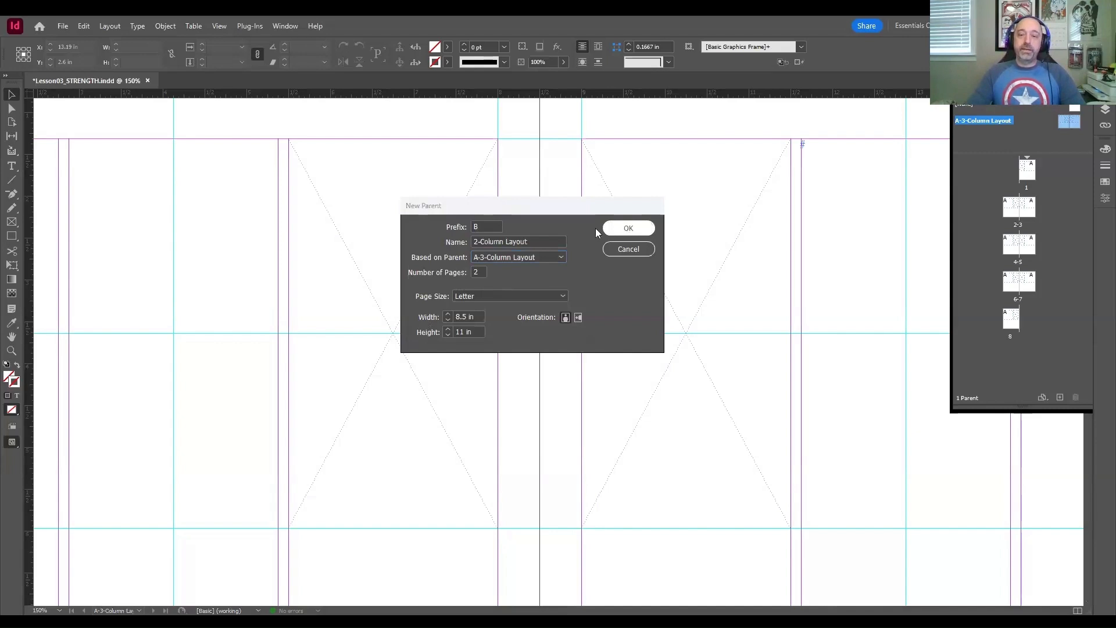
click(627, 228)
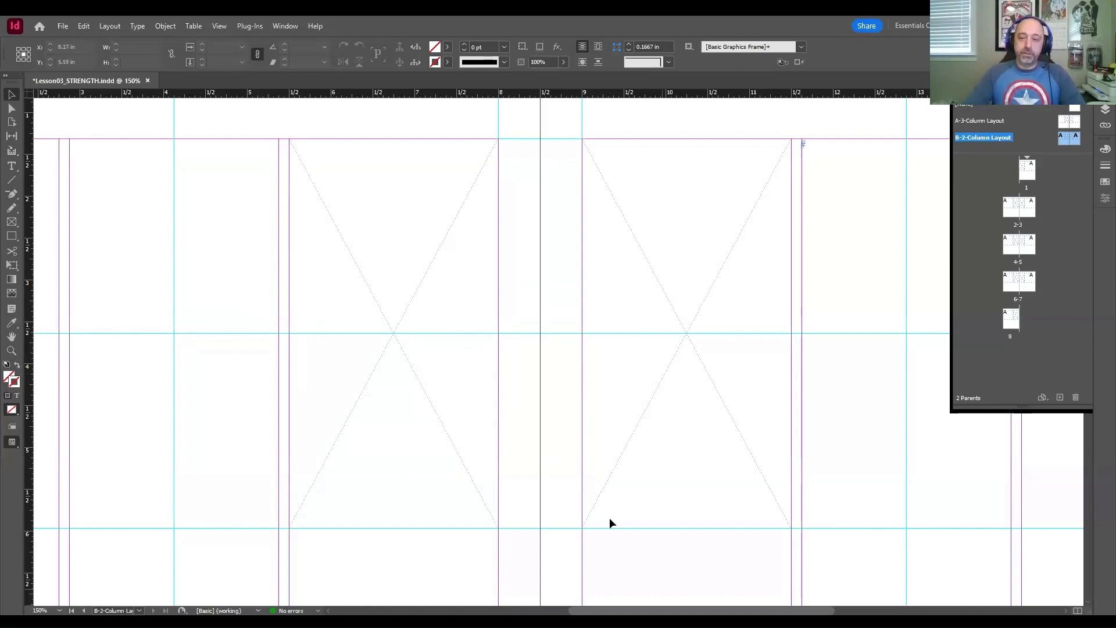
Step: Try a two-column grid on the B-2-Column Layout parent spread and undo the column change
scroll(610, 523, left, 5)
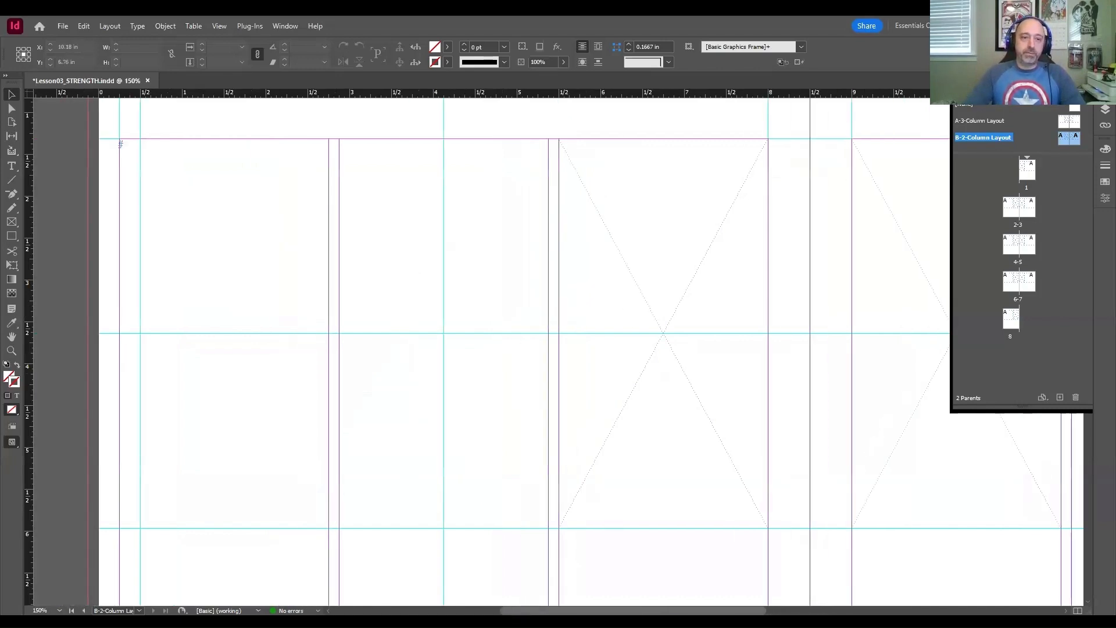
scroll(374, 389, up, 4)
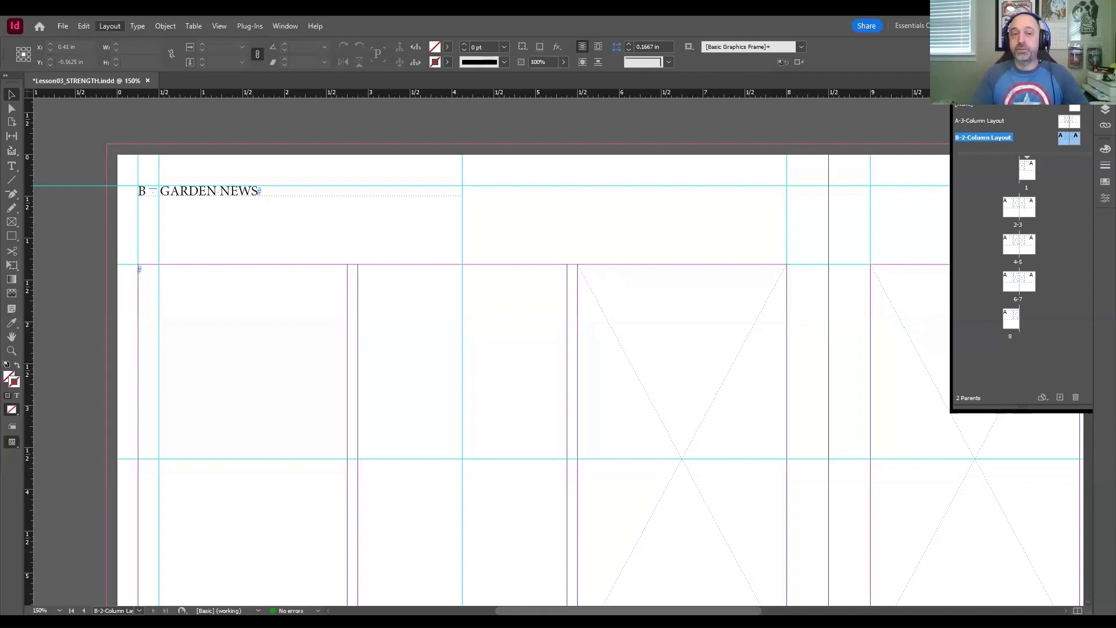
mouse_move(128, 40)
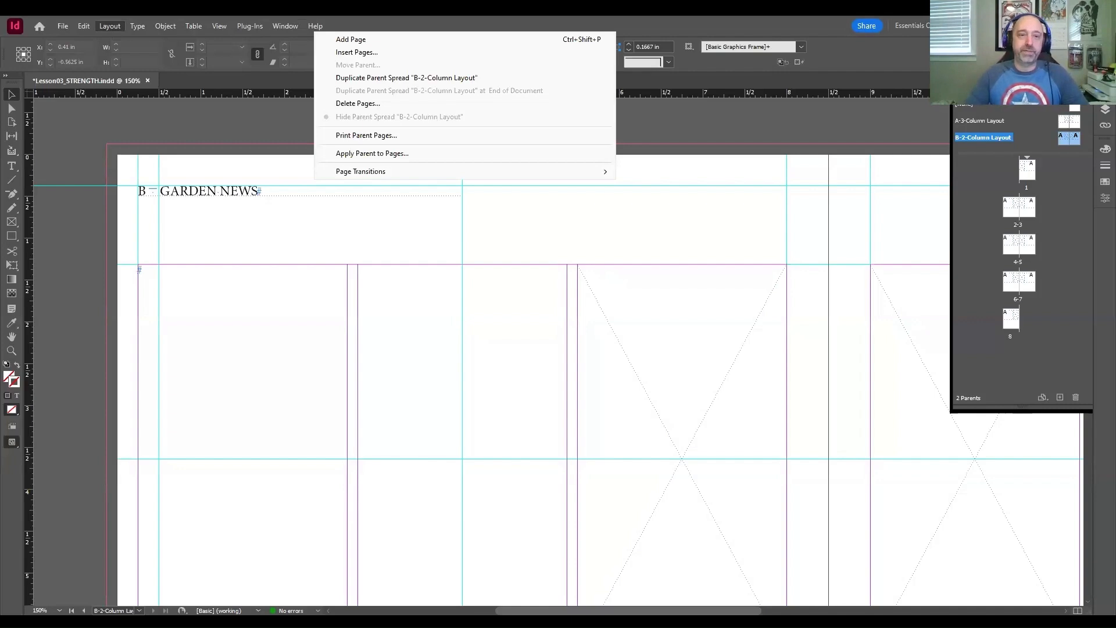
click(124, 54)
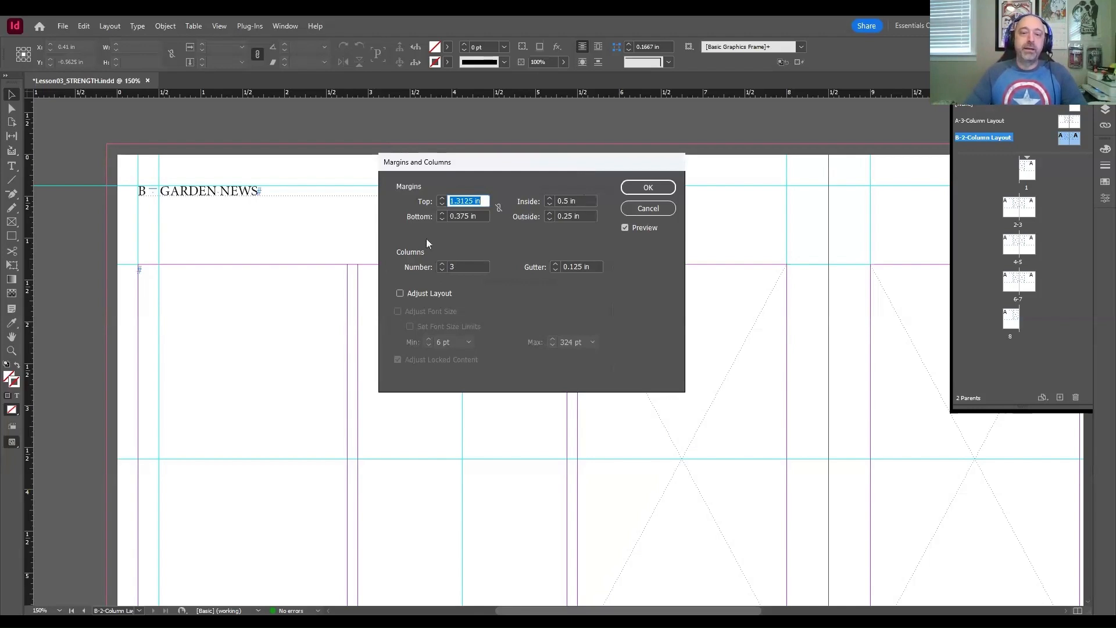
click(442, 270)
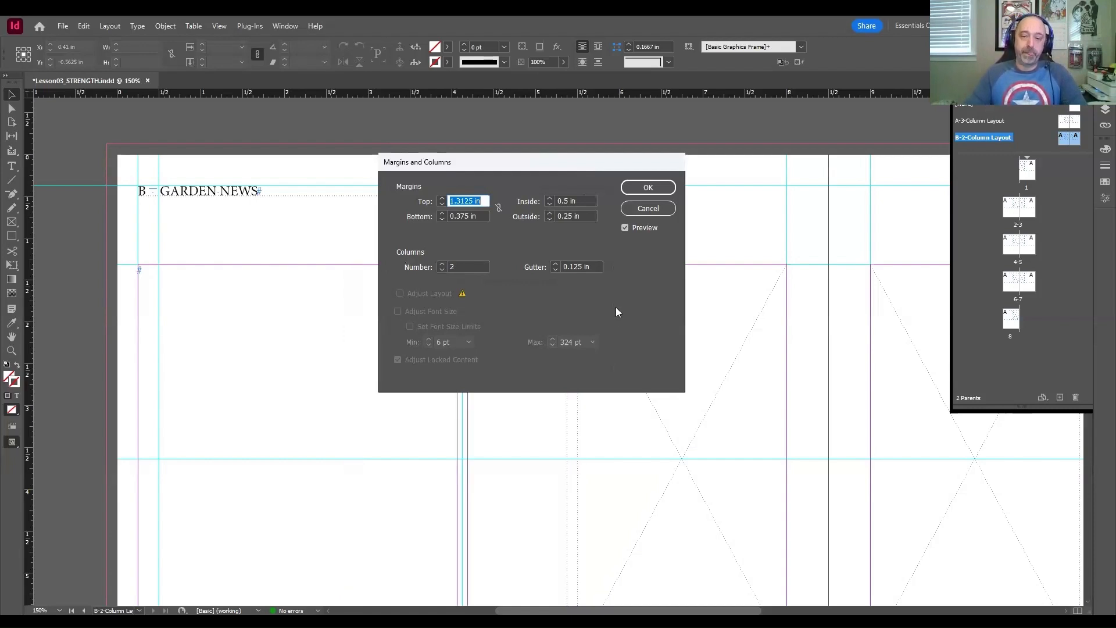
click(634, 188)
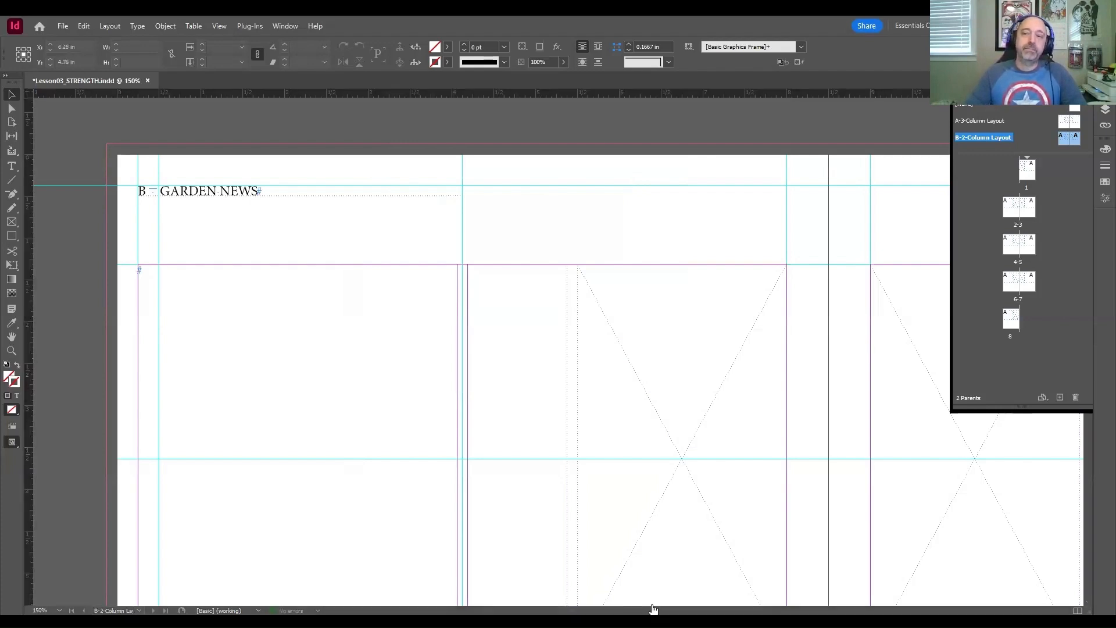
click(617, 243)
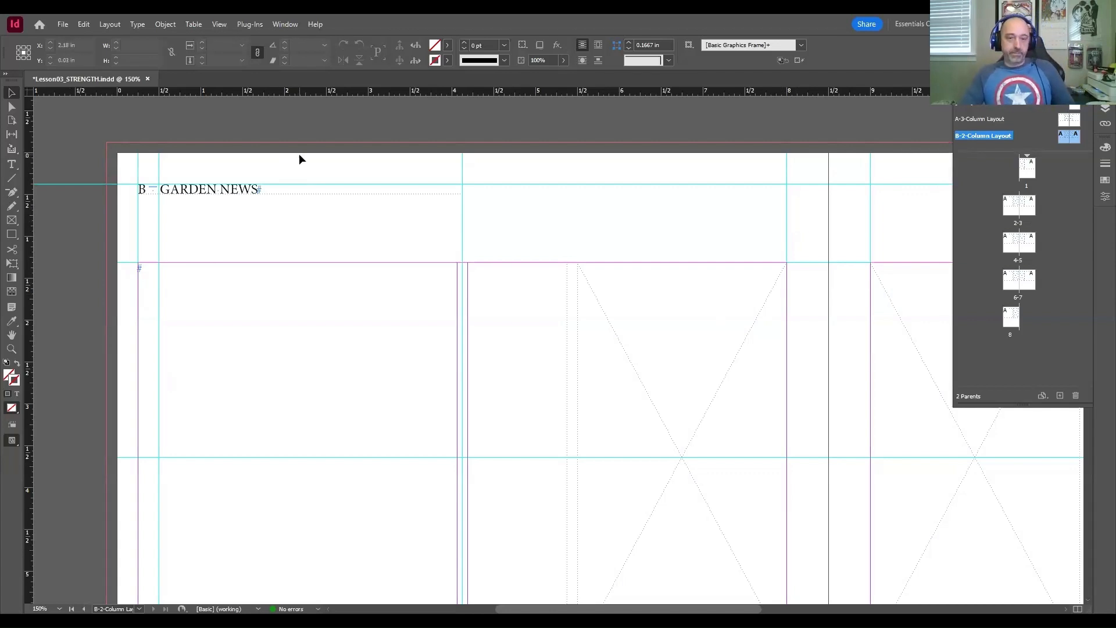
key(ctrl+z)
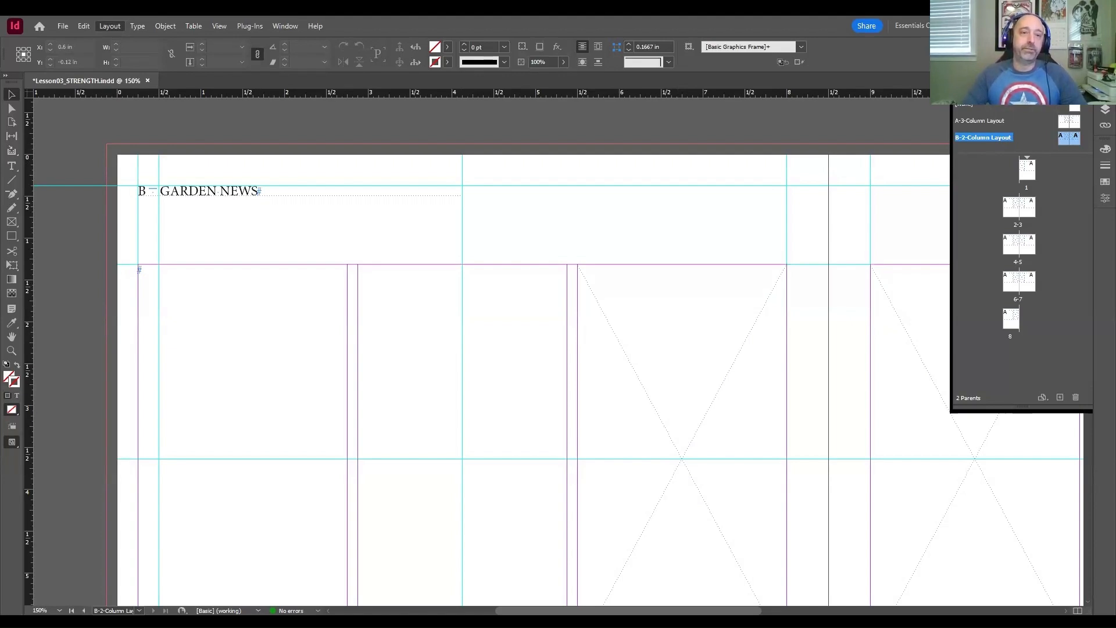
Step: Set the number of columns to 2 on the B-2-Column Layout parent spread, keeping its margins and gutter
click(130, 51)
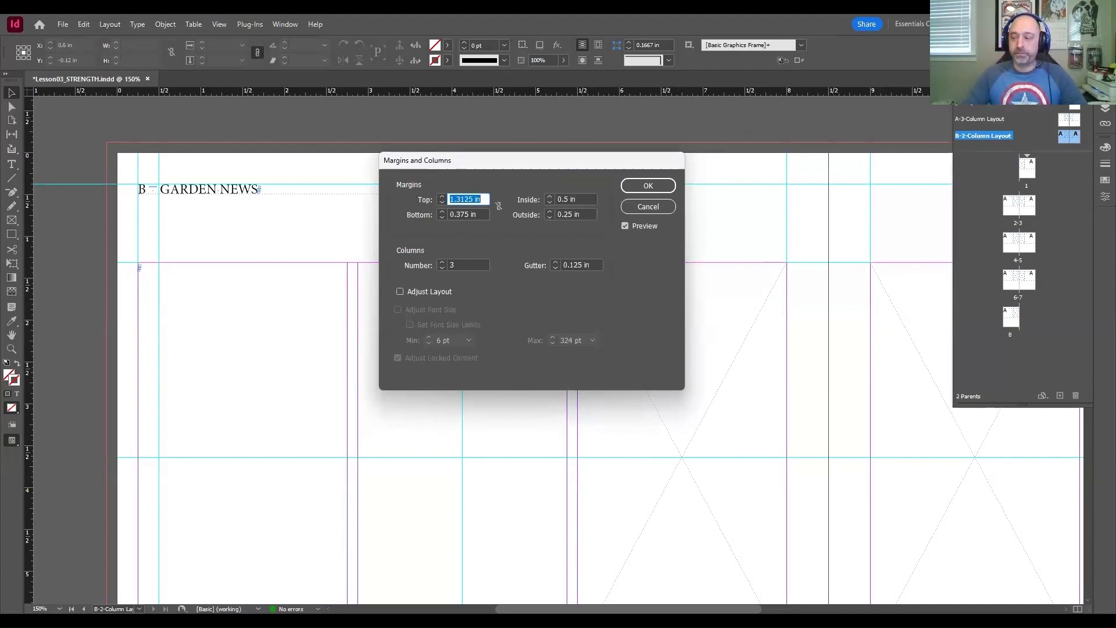
drag(498, 163, 494, 158)
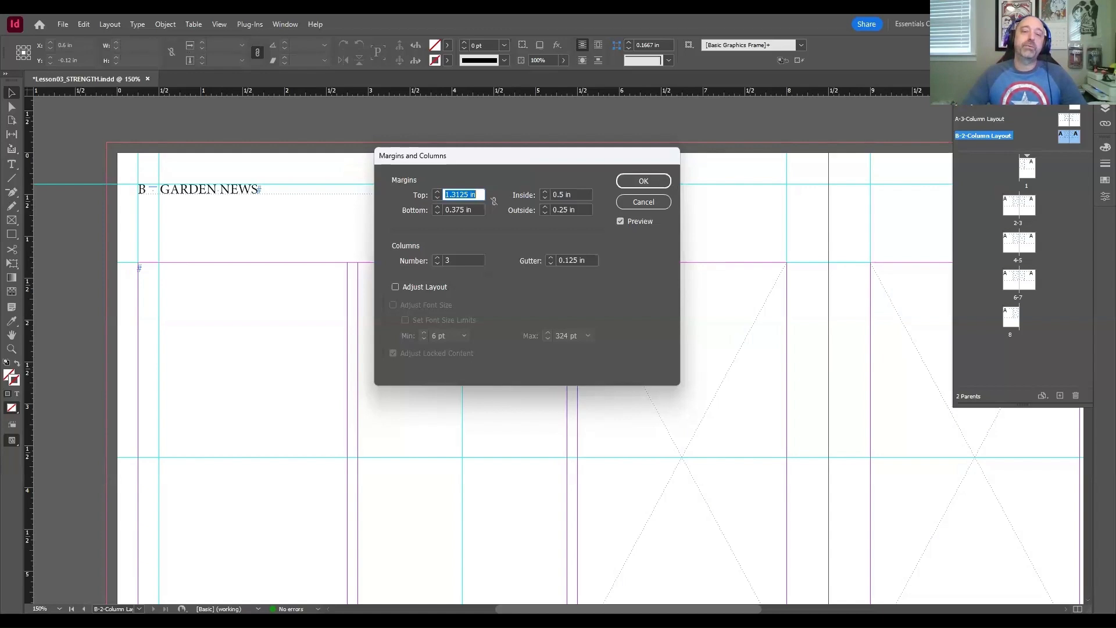
click(437, 263)
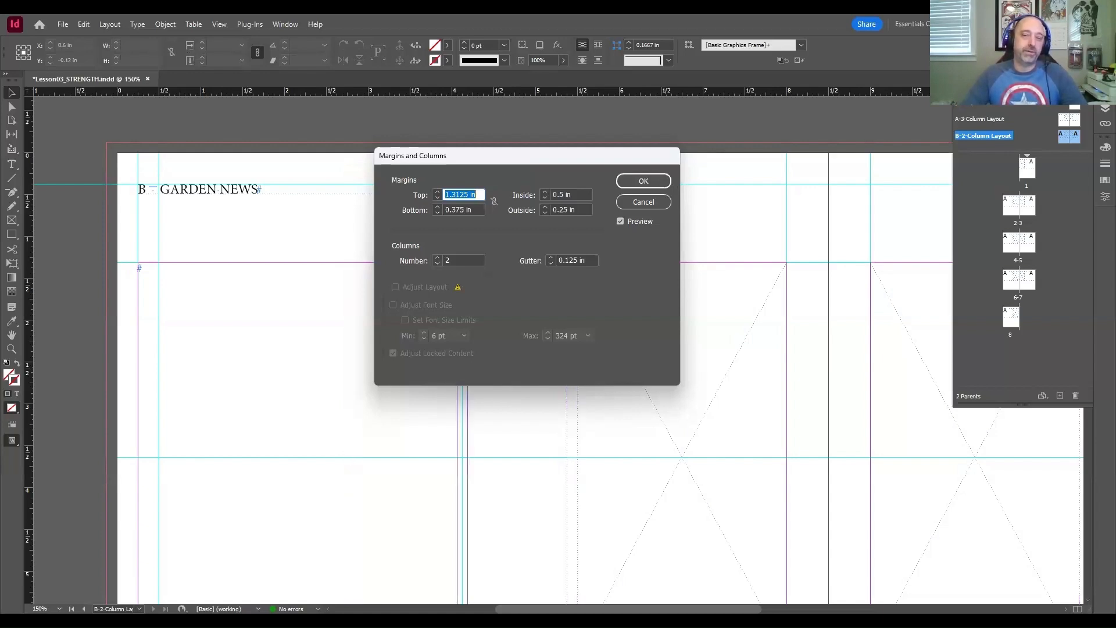
click(644, 181)
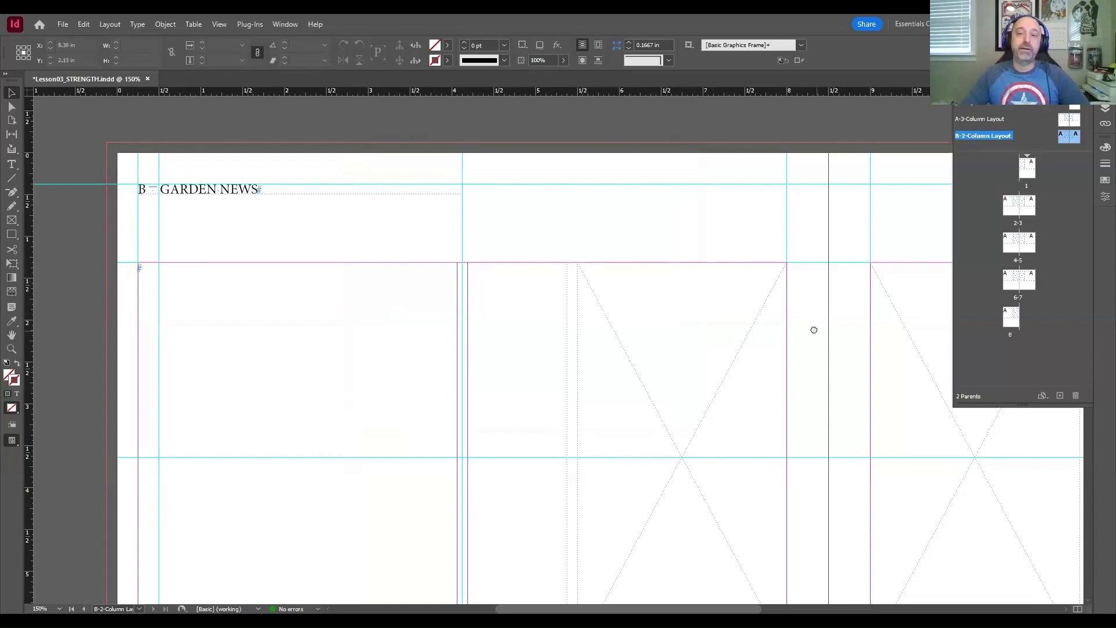
Step: Override and select the two text frames and two graphics placeholder frames inherited from A-3-Column Layout on the B parent spread
drag(812, 329, 642, 230)
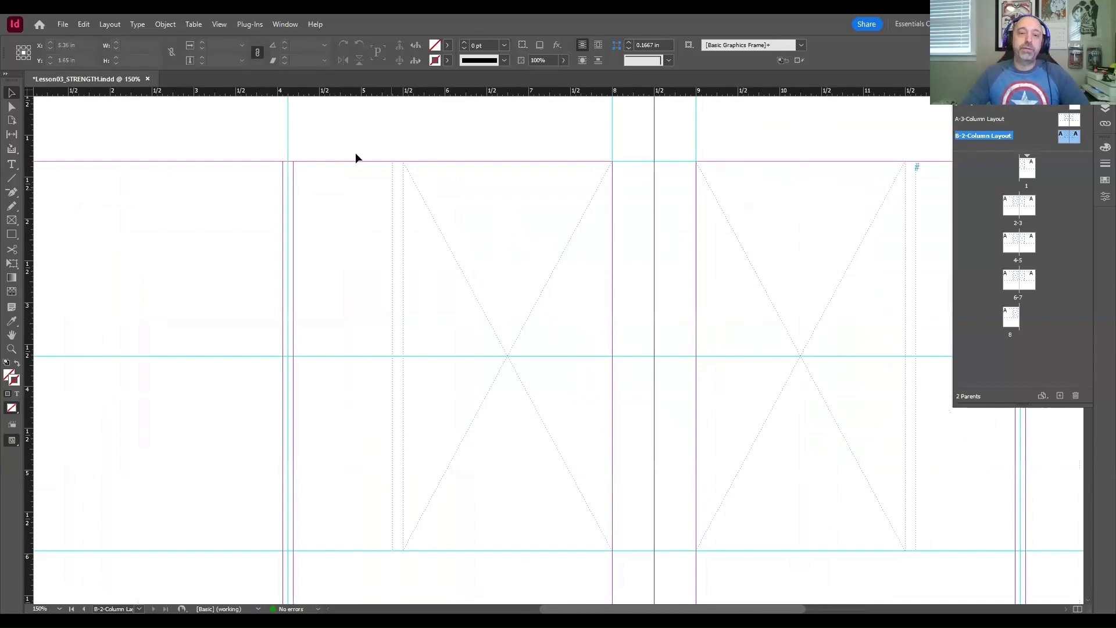
drag(346, 149, 475, 296)
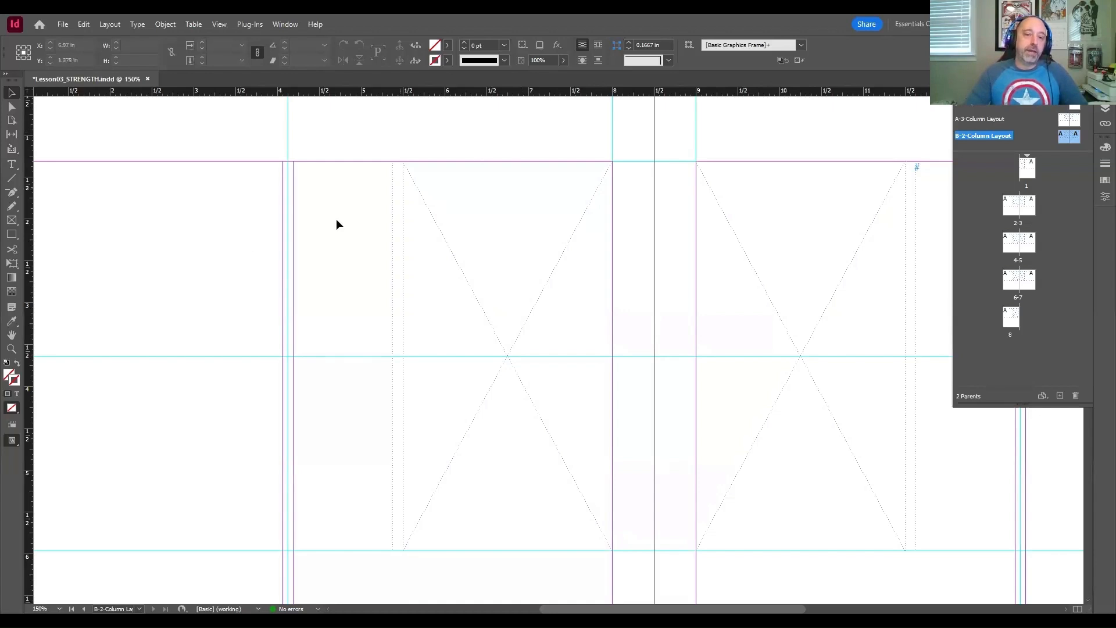
click(227, 247)
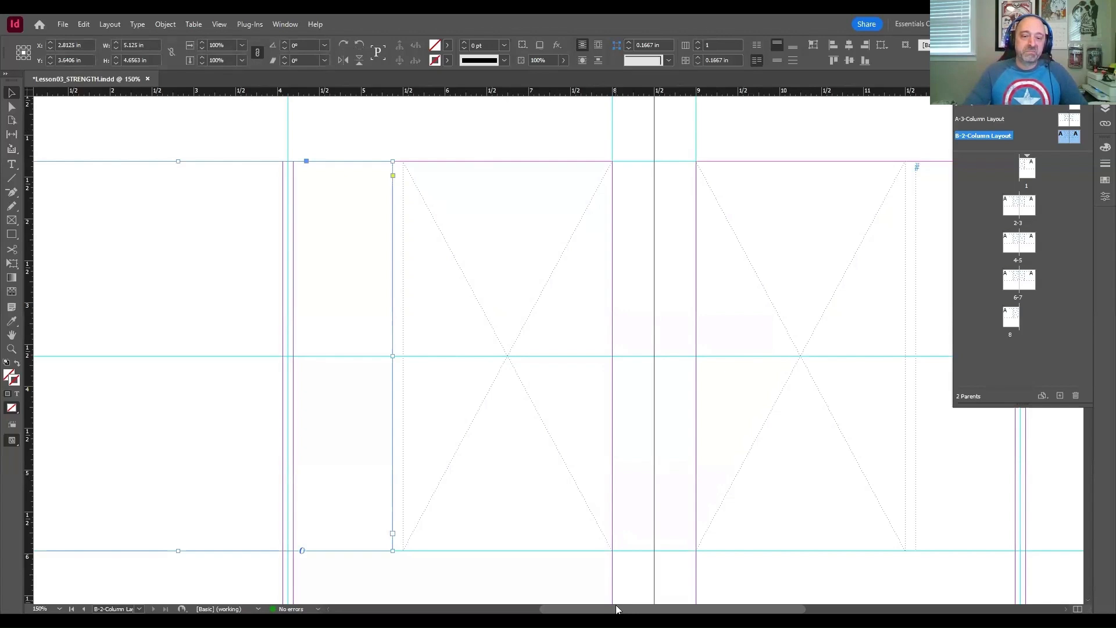
drag(617, 610, 549, 608)
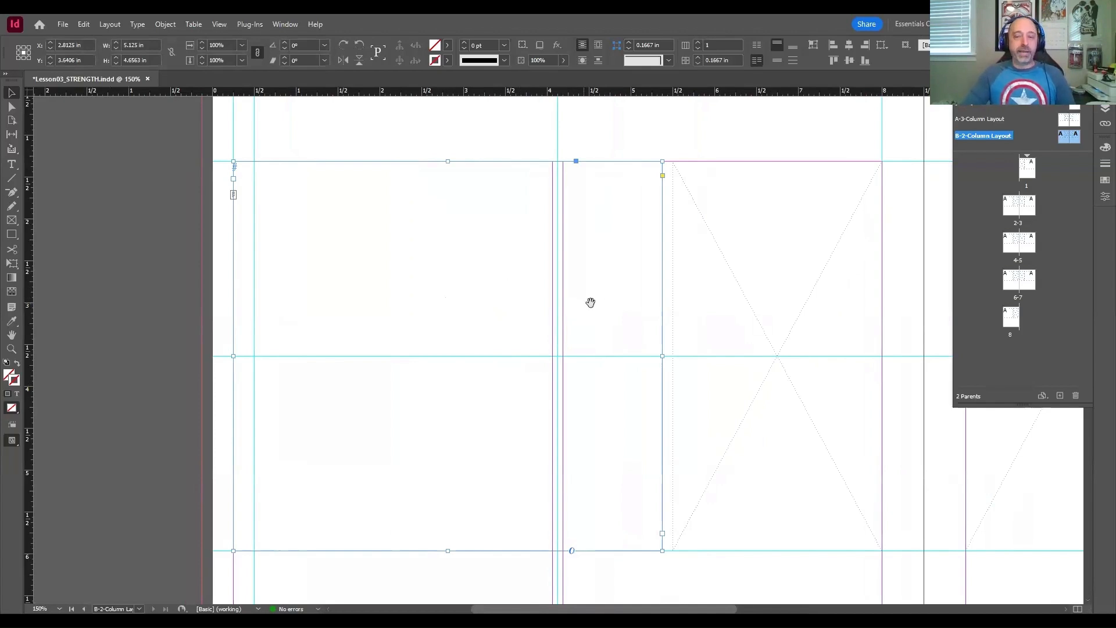
drag(603, 294, 354, 285)
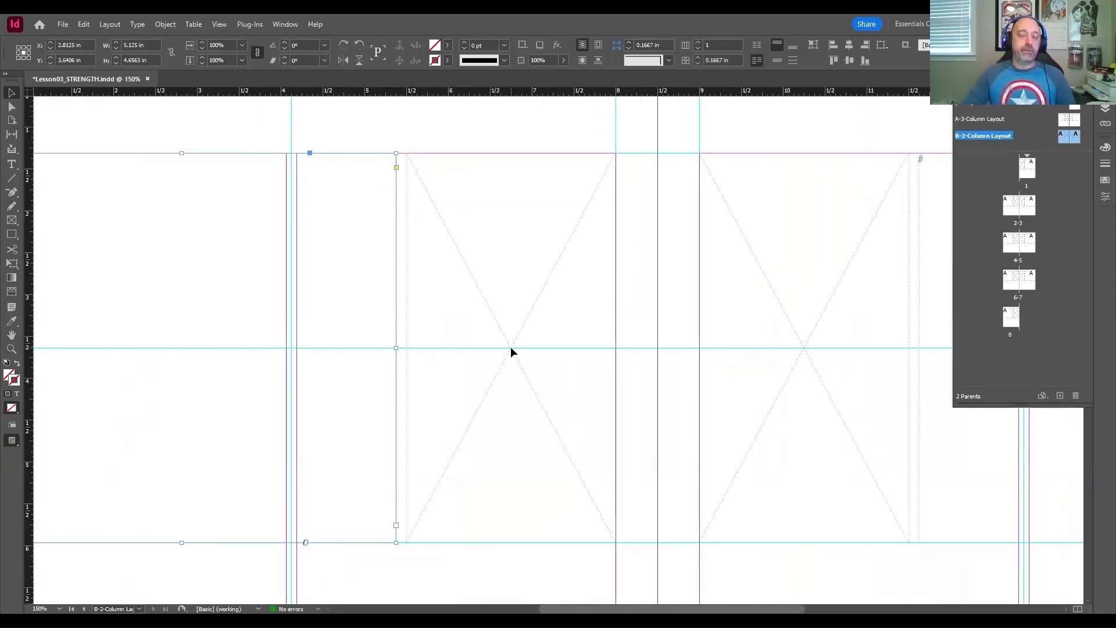
click(523, 319)
shift+click(750, 312)
drag(800, 337, 383, 323)
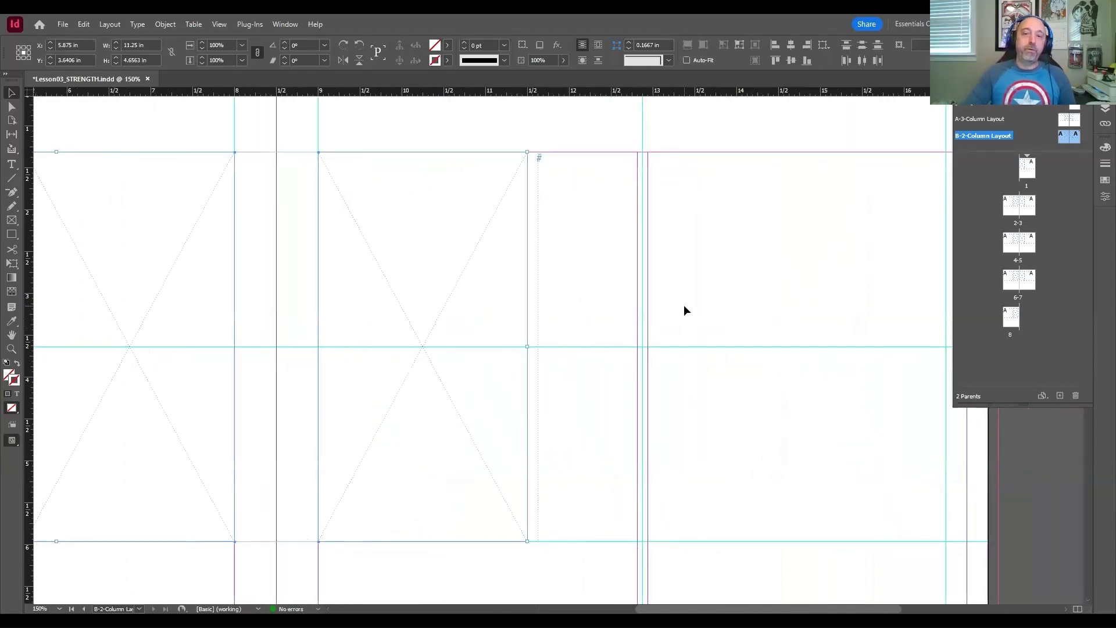
shift+click(686, 309)
drag(282, 133, 507, 162)
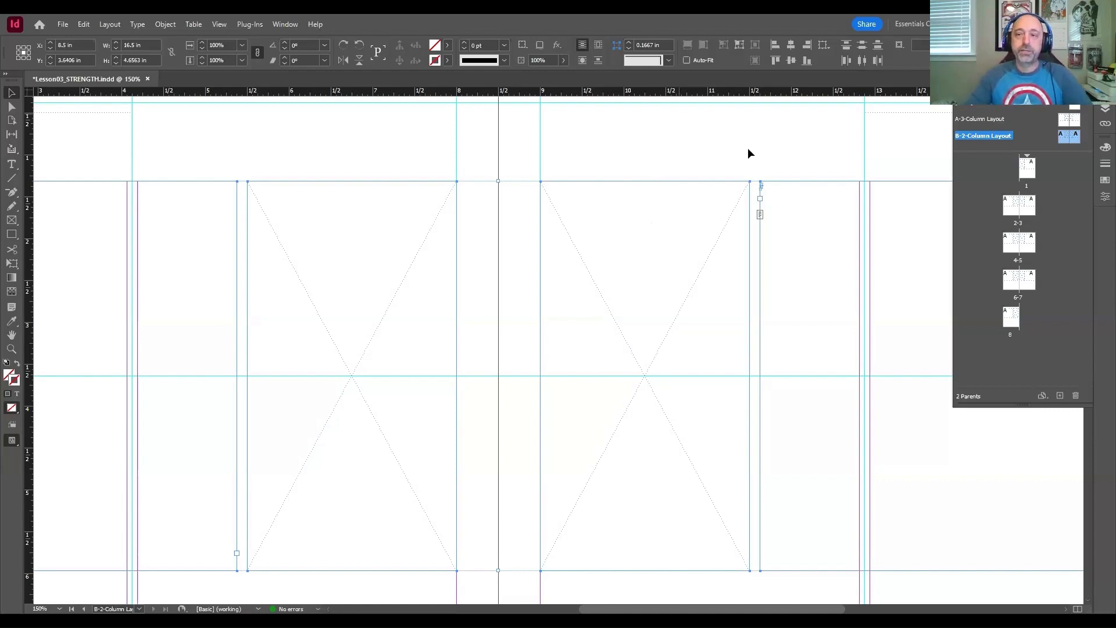
Step: Open the A-3-Column Layout parent spread and examine its header, columns and placeholder frames
double_click(973, 119)
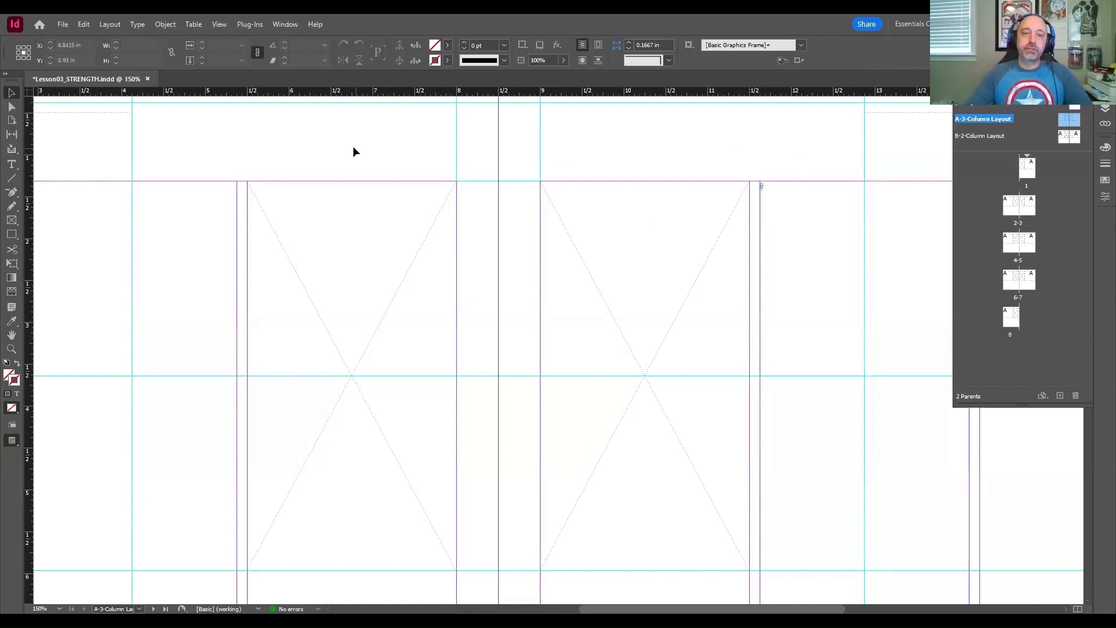
drag(355, 147, 626, 193)
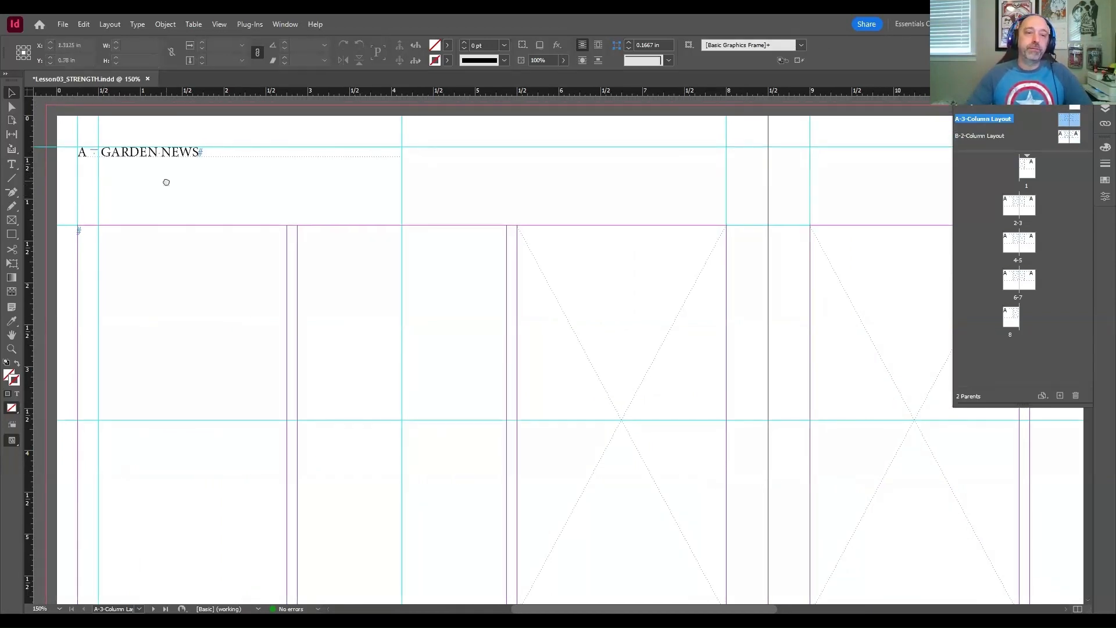
drag(166, 182, 195, 223)
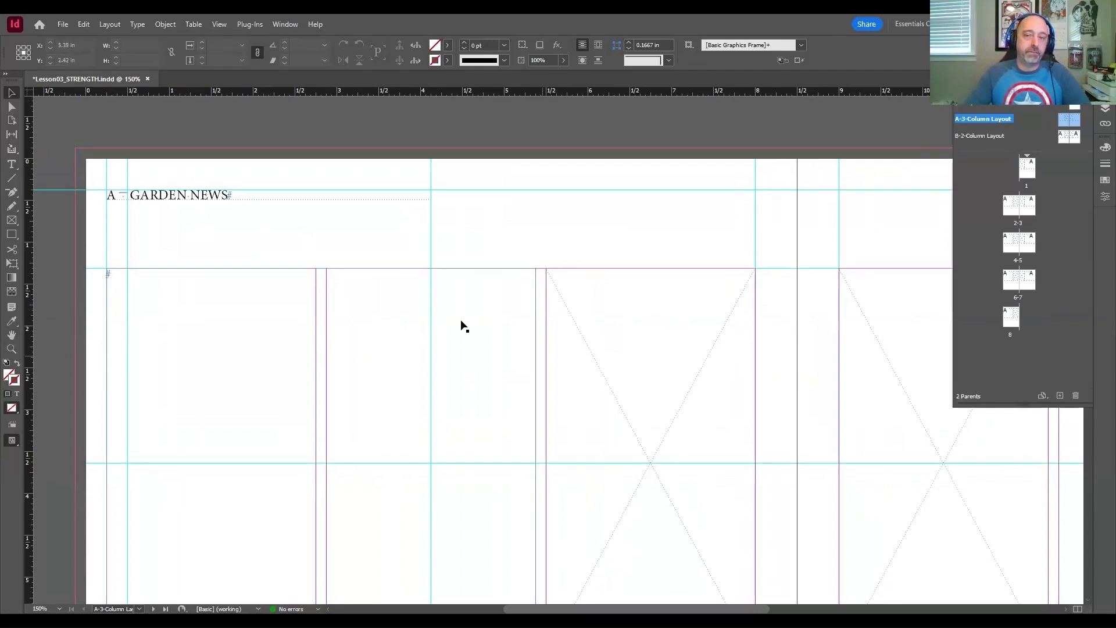
key(space)
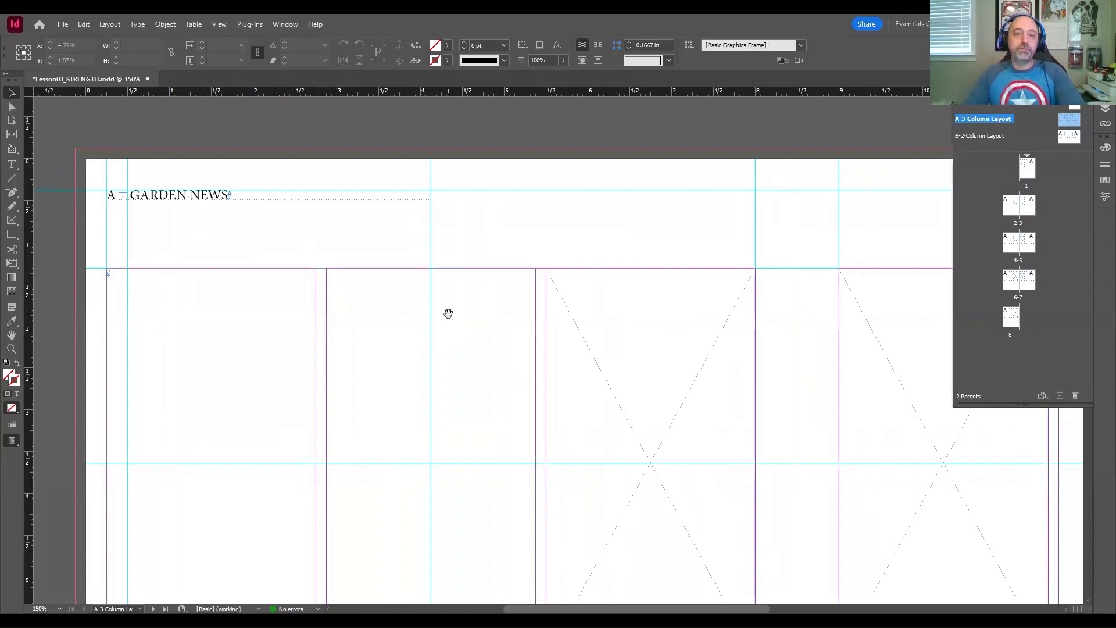
drag(421, 232, 432, 230)
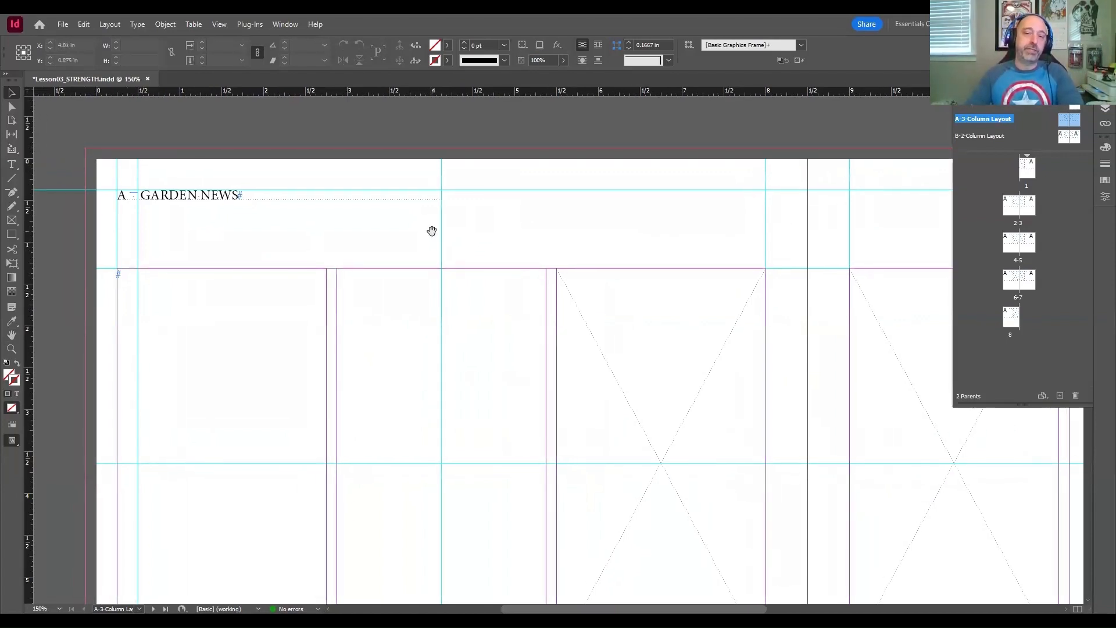
key(space)
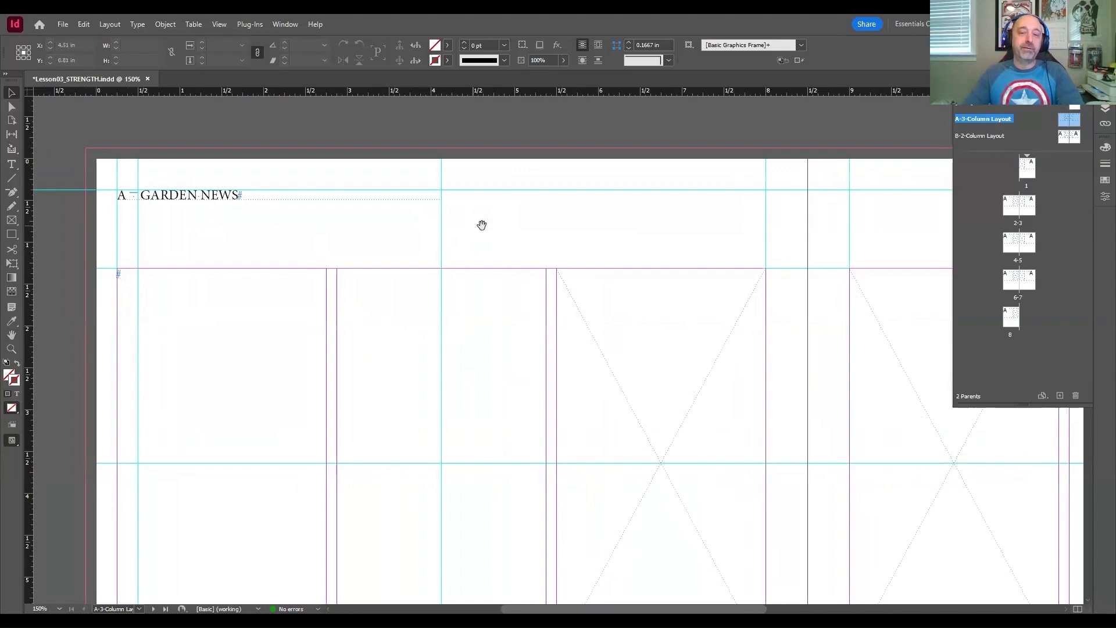
drag(481, 224, 583, 230)
mouse_move(453, 239)
mouse_down()
mouse_move(464, 242)
mouse_move(434, 231)
mouse_up()
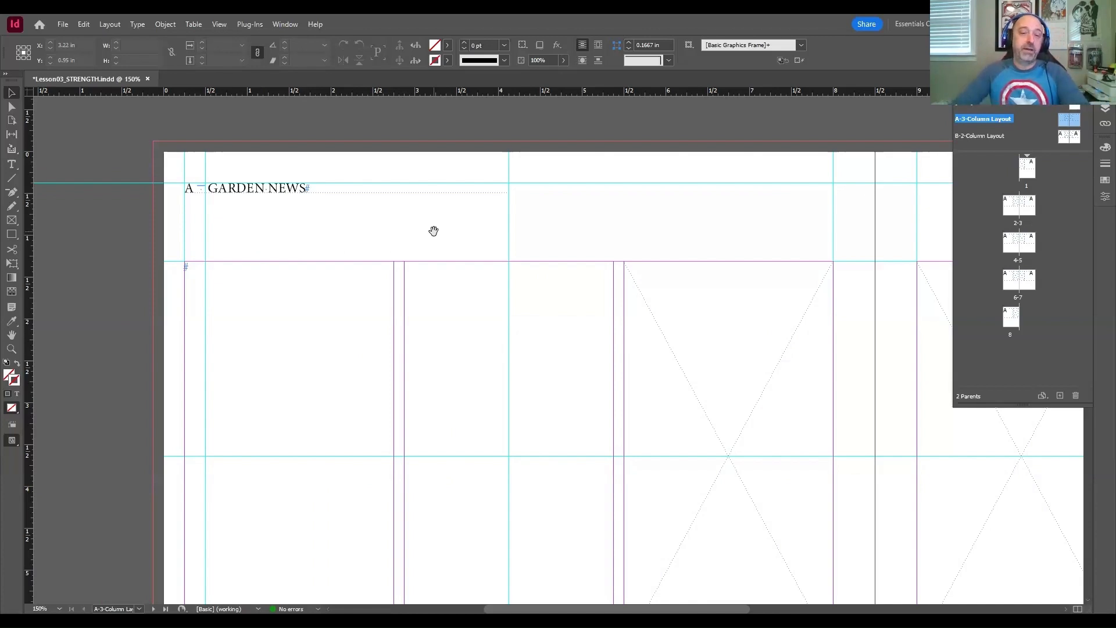
drag(205, 216, 249, 242)
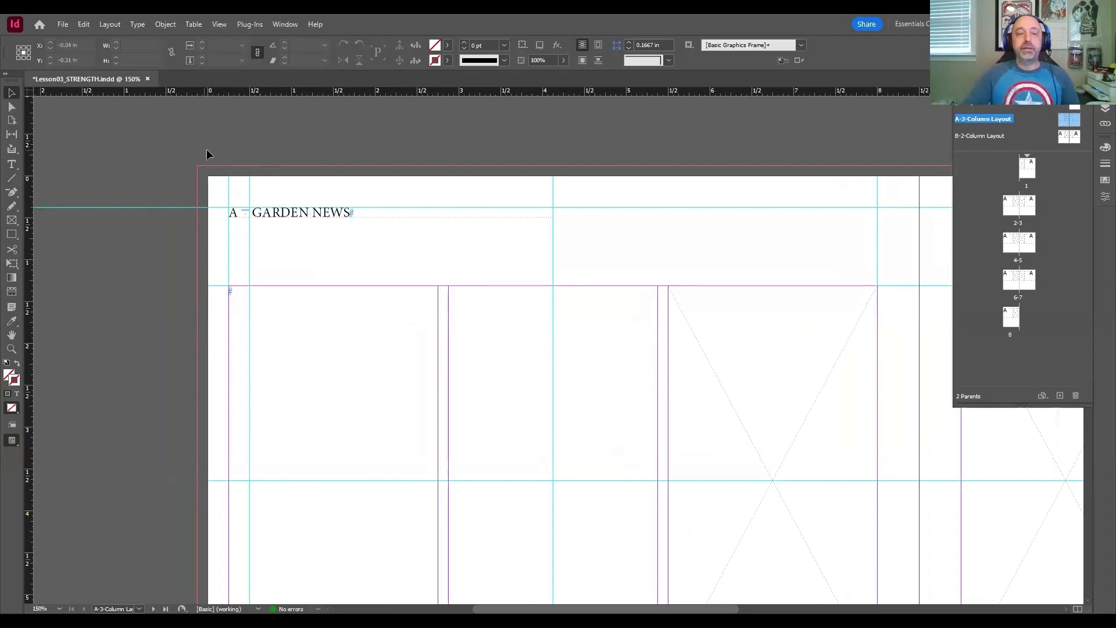
drag(207, 149, 144, 139)
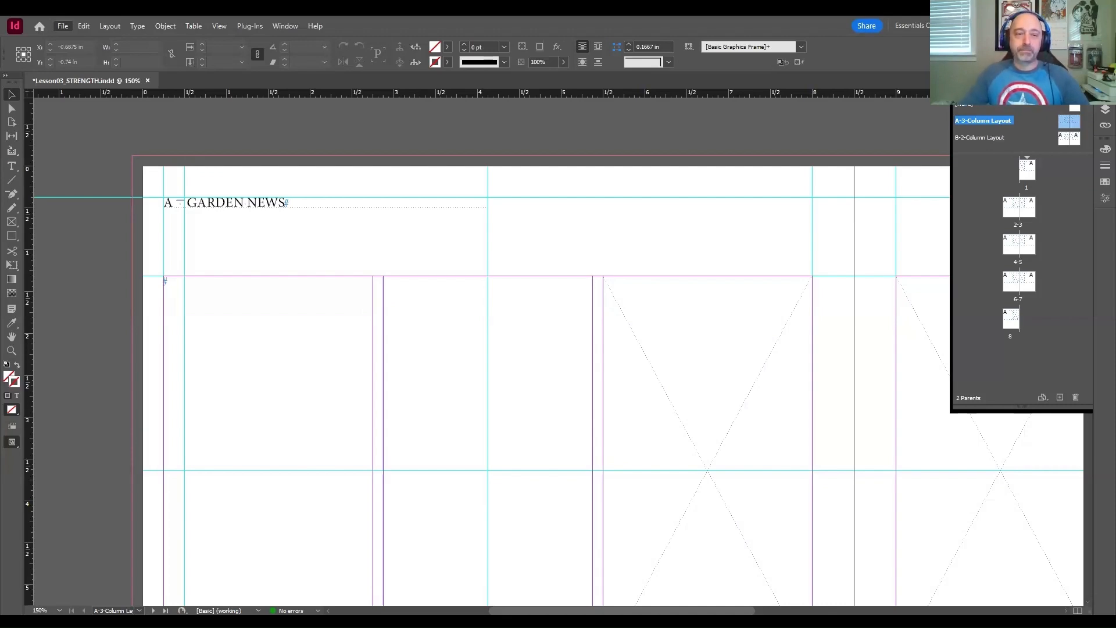
Step: Place Header-Snippet.idms from the Lesson03 Links folder at the upper-left bleed corner of the A-3-Column Layout parent spread
key(ctrl+d)
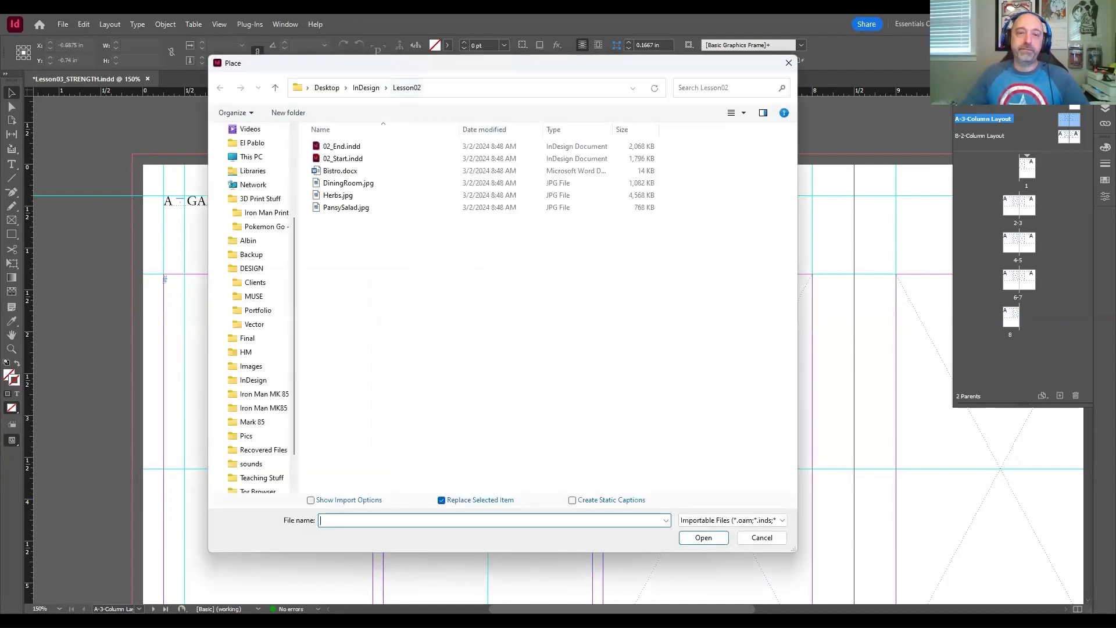
click(365, 87)
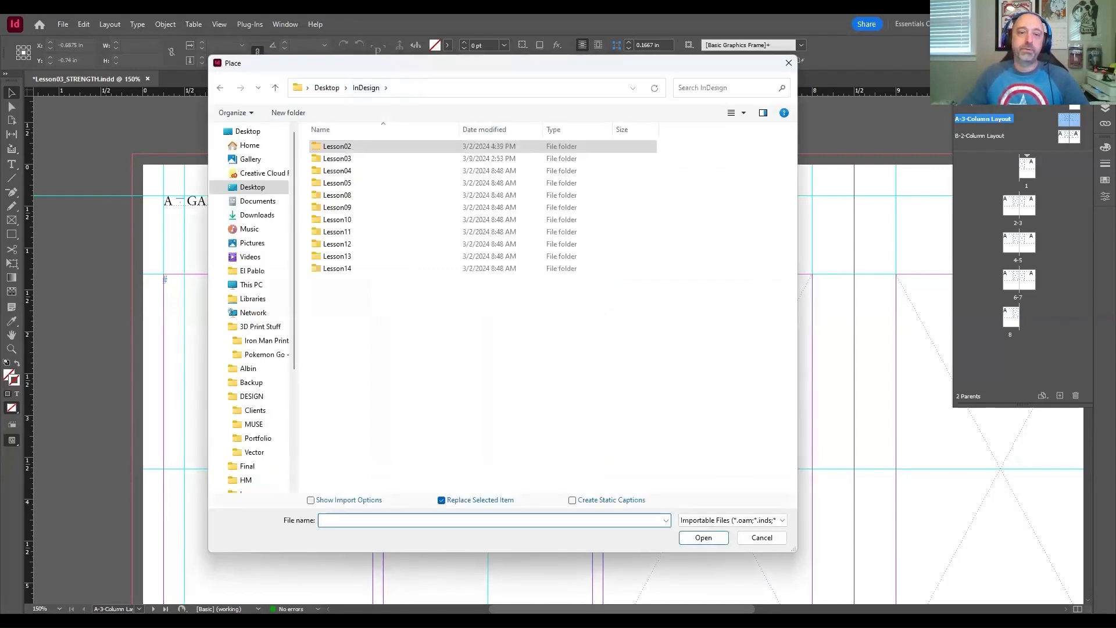
double_click(343, 159)
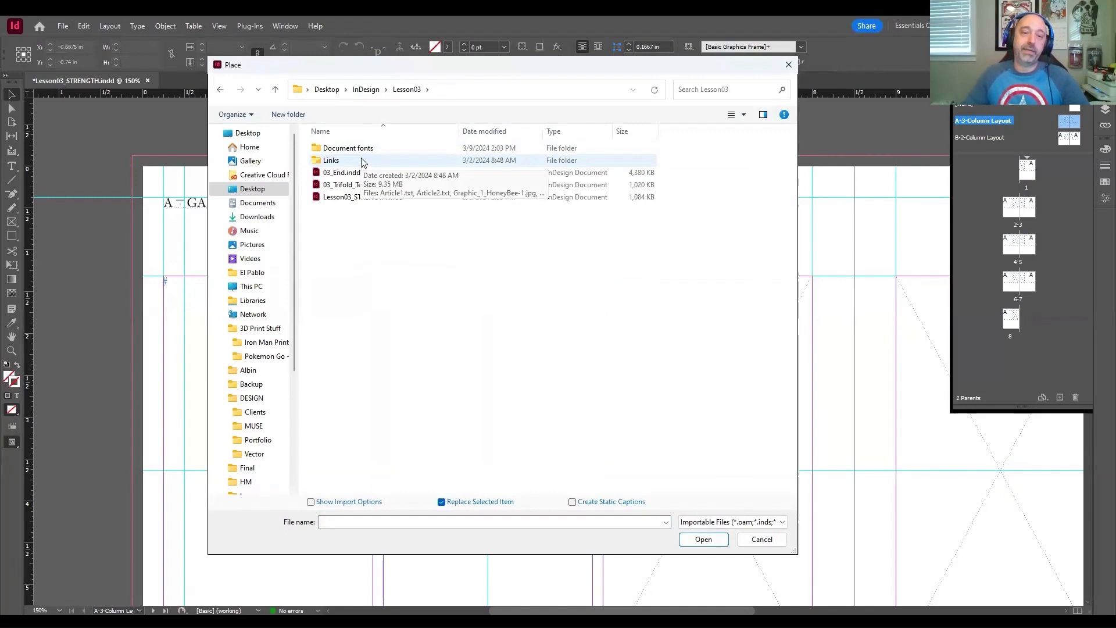
double_click(361, 161)
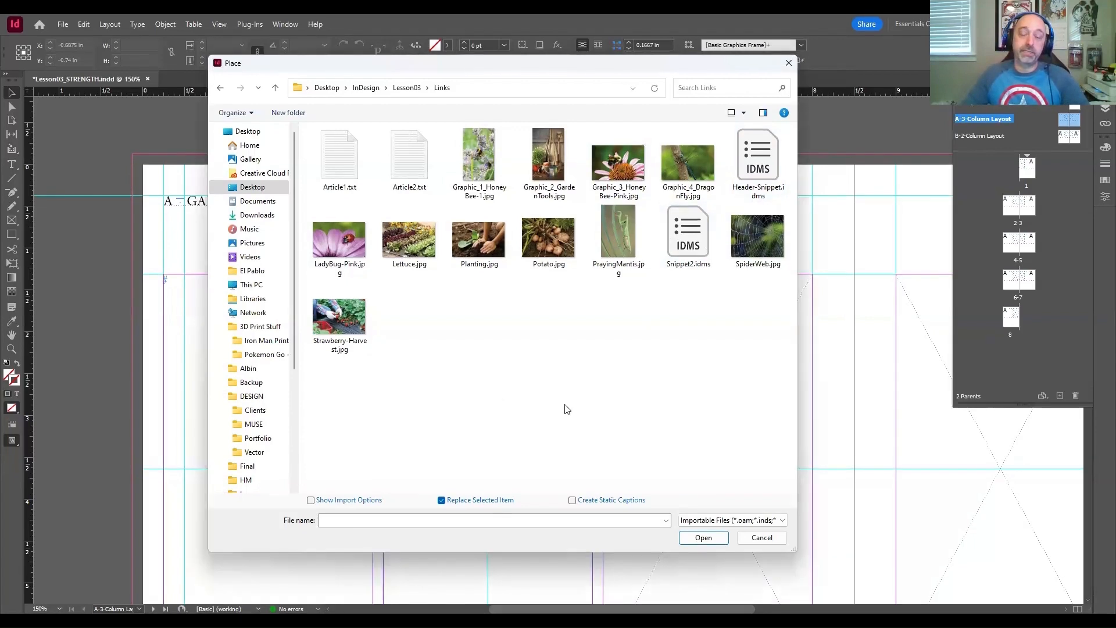
click(756, 174)
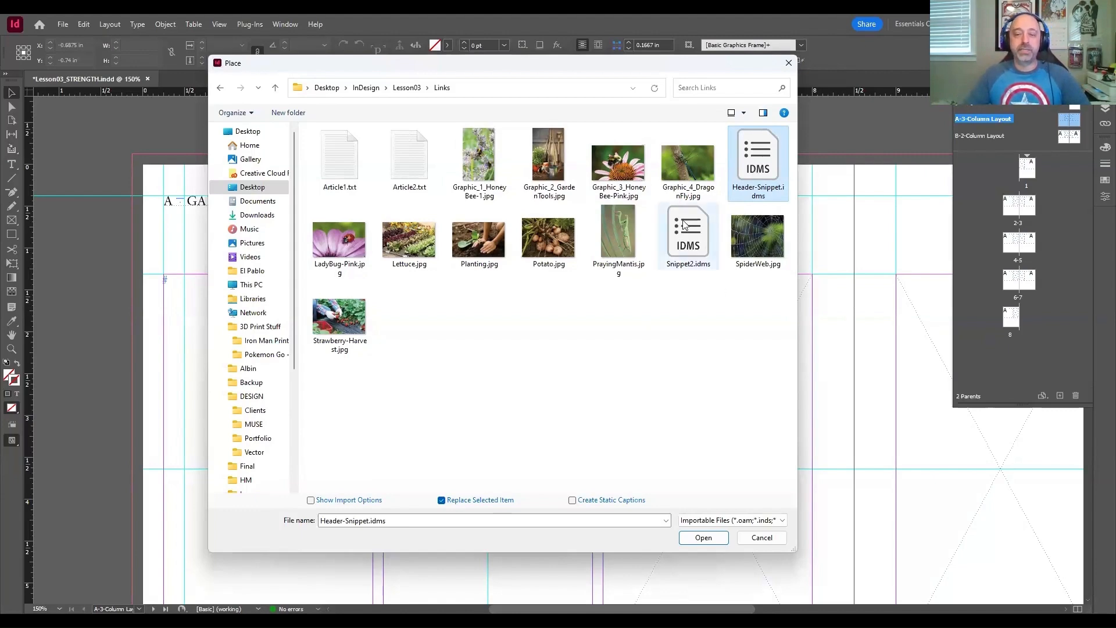
click(703, 538)
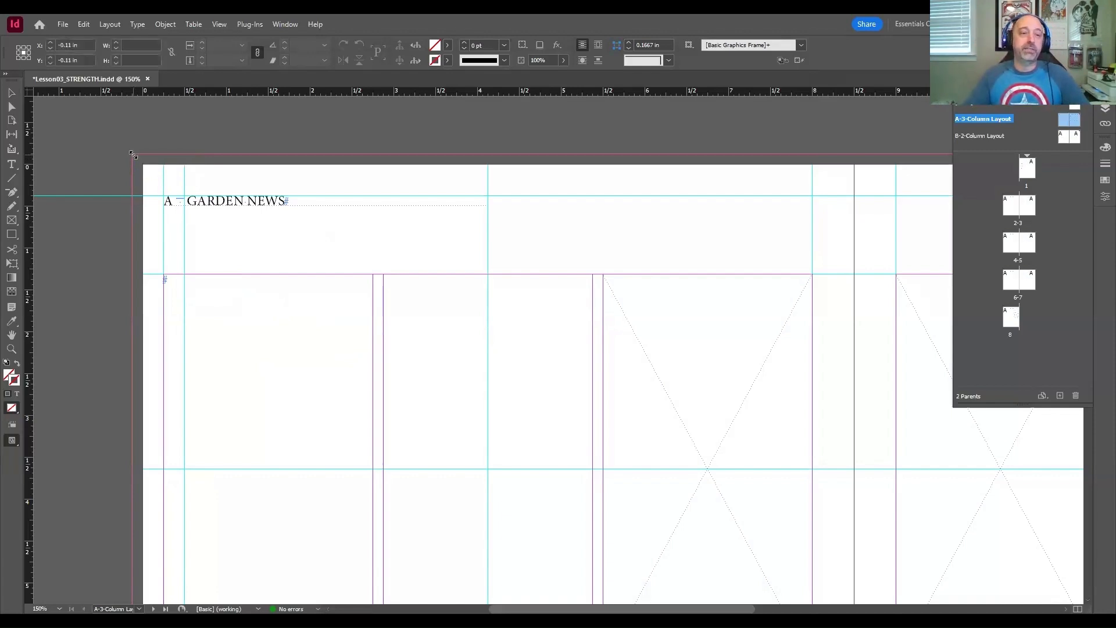
click(132, 154)
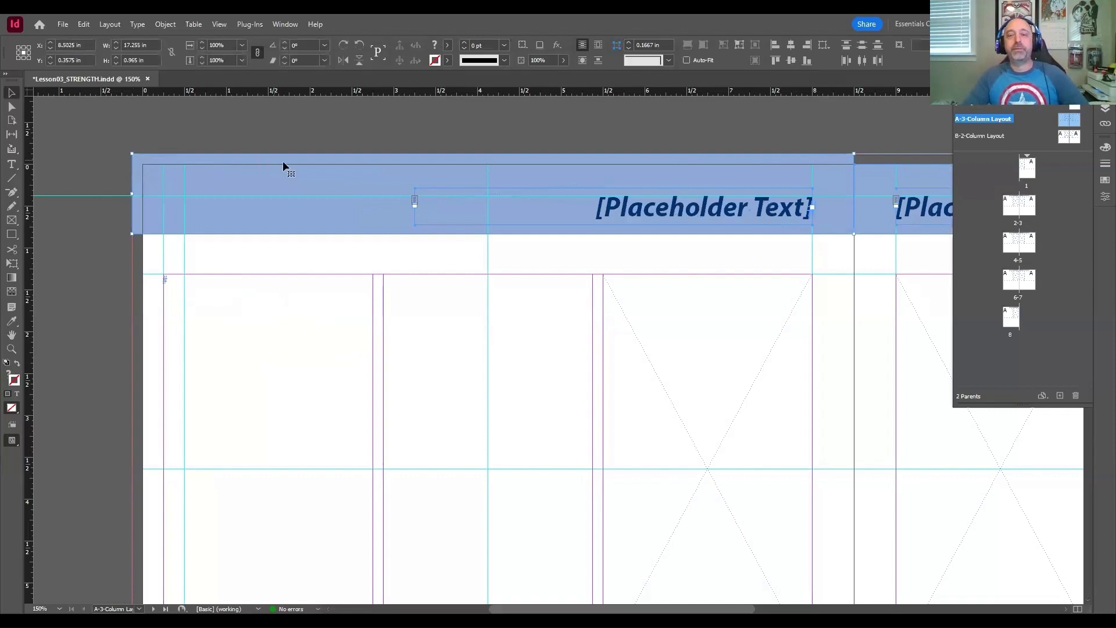
Step: Remove the placed header snippet and place it again at the spread's upper-left bleed corner
mouse_move(800, 143)
mouse_down()
mouse_move(535, 142)
mouse_move(788, 144)
mouse_up()
key(Delete)
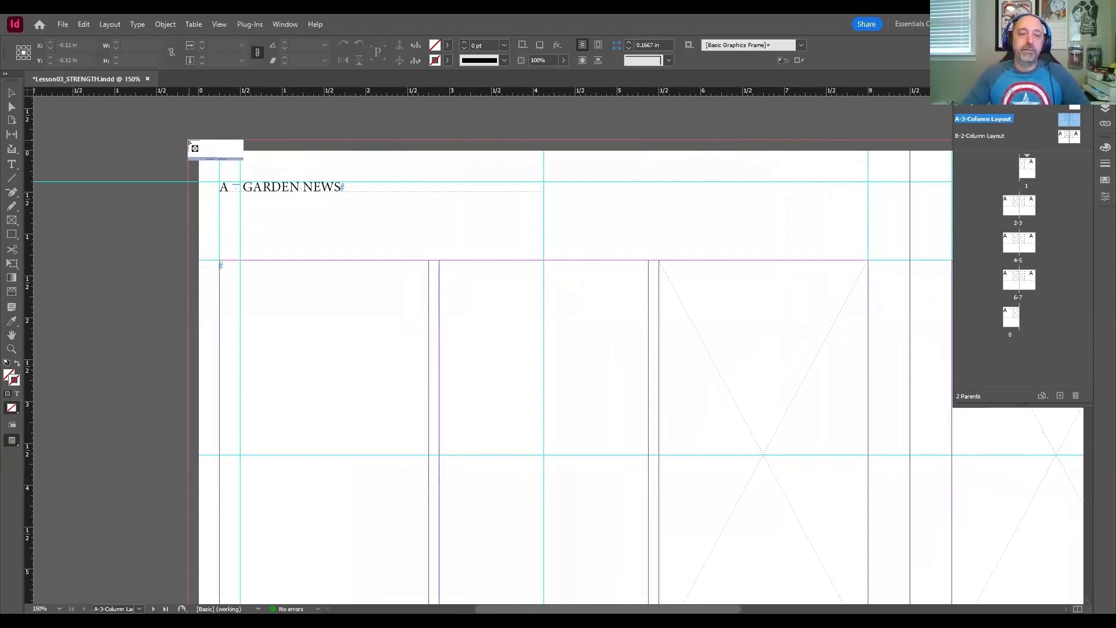
drag(189, 142, 189, 141)
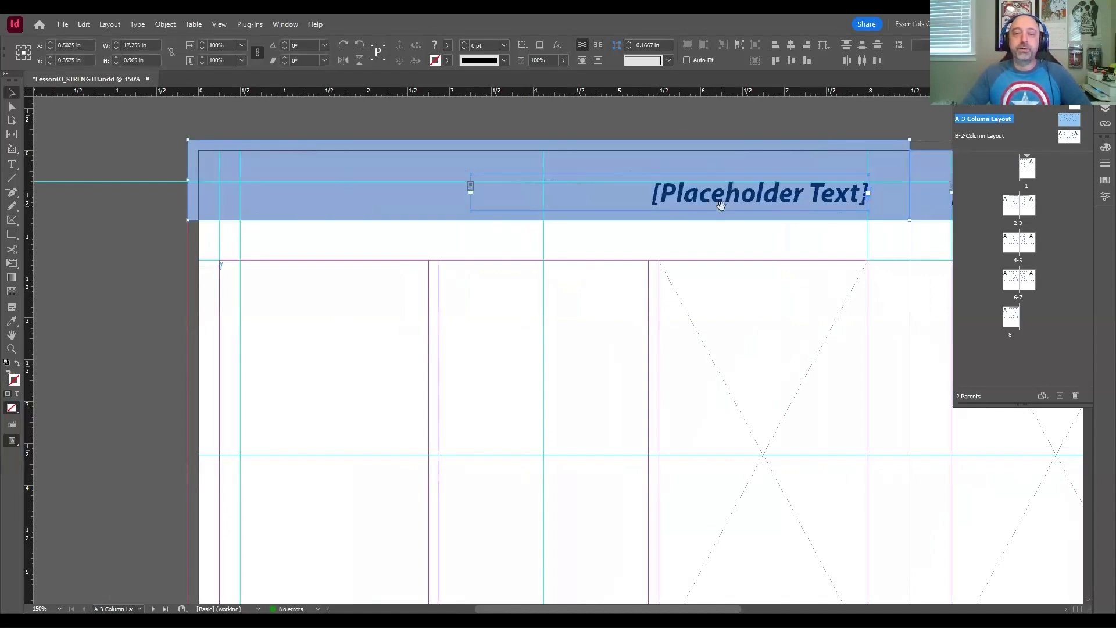
Step: Move the header snippet down against the tops of the columns, to Y 0.83 in
drag(721, 205, 405, 254)
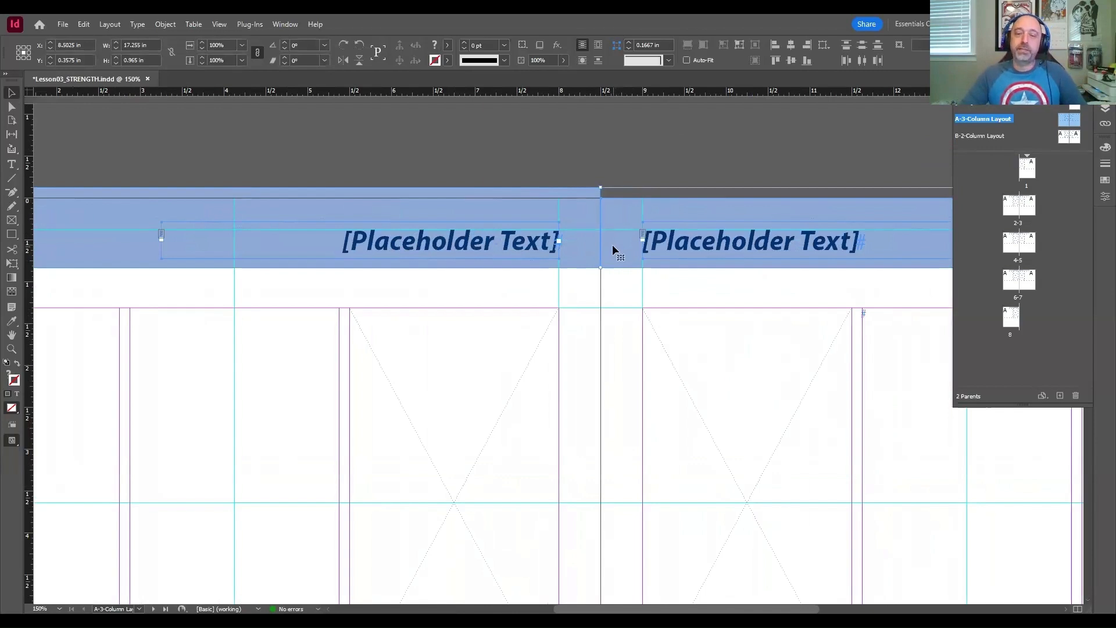
drag(612, 245, 613, 285)
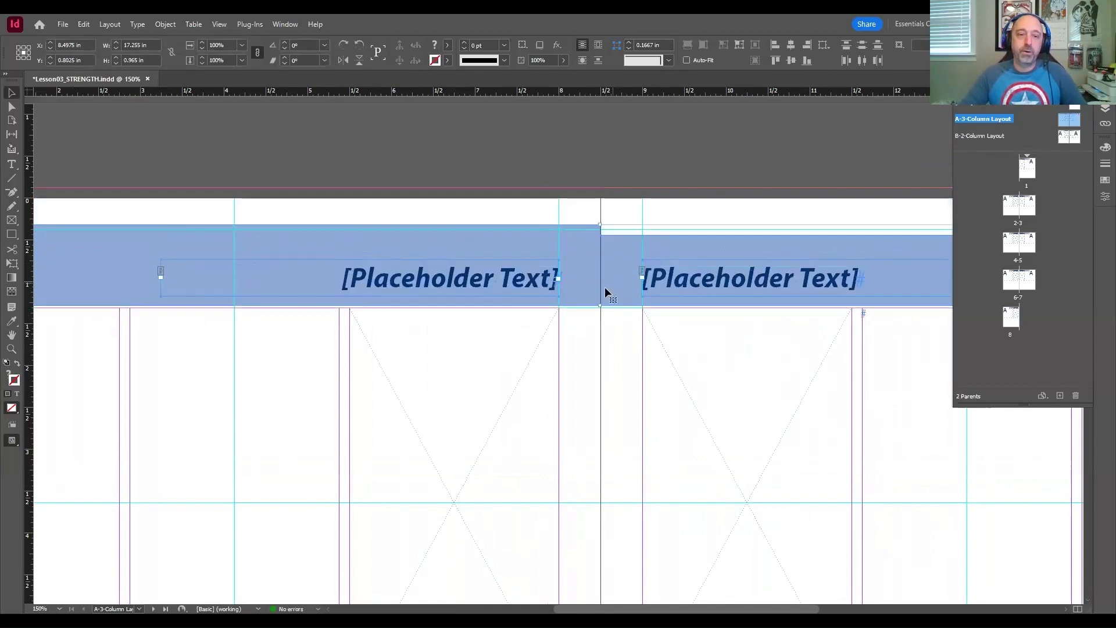
drag(374, 243, 457, 250)
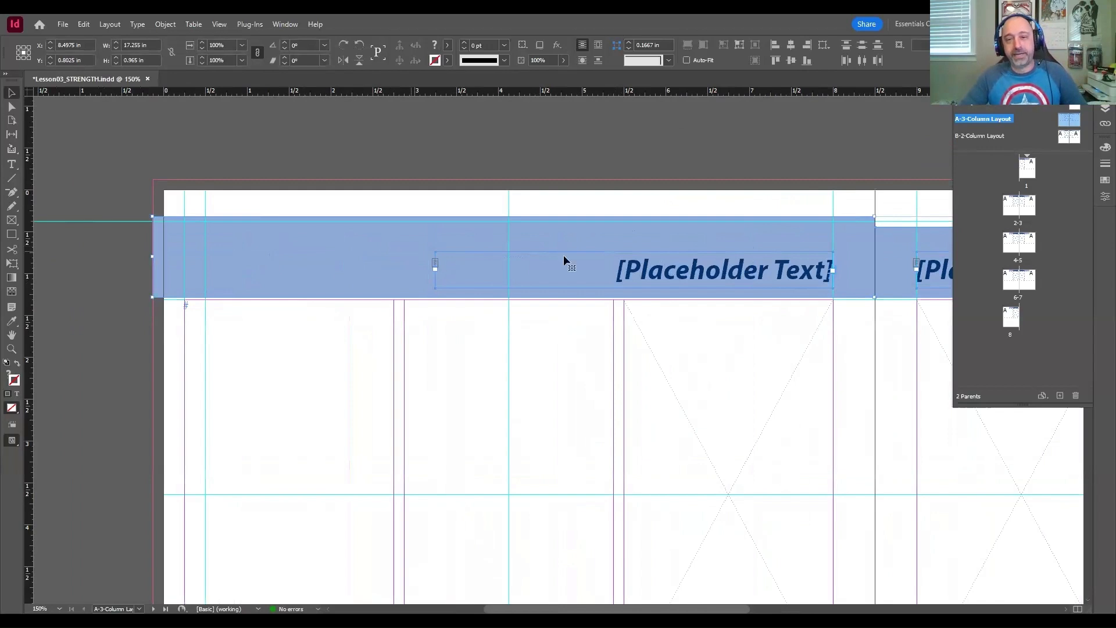
drag(690, 238, 399, 247)
drag(626, 249, 279, 254)
drag(674, 245, 592, 246)
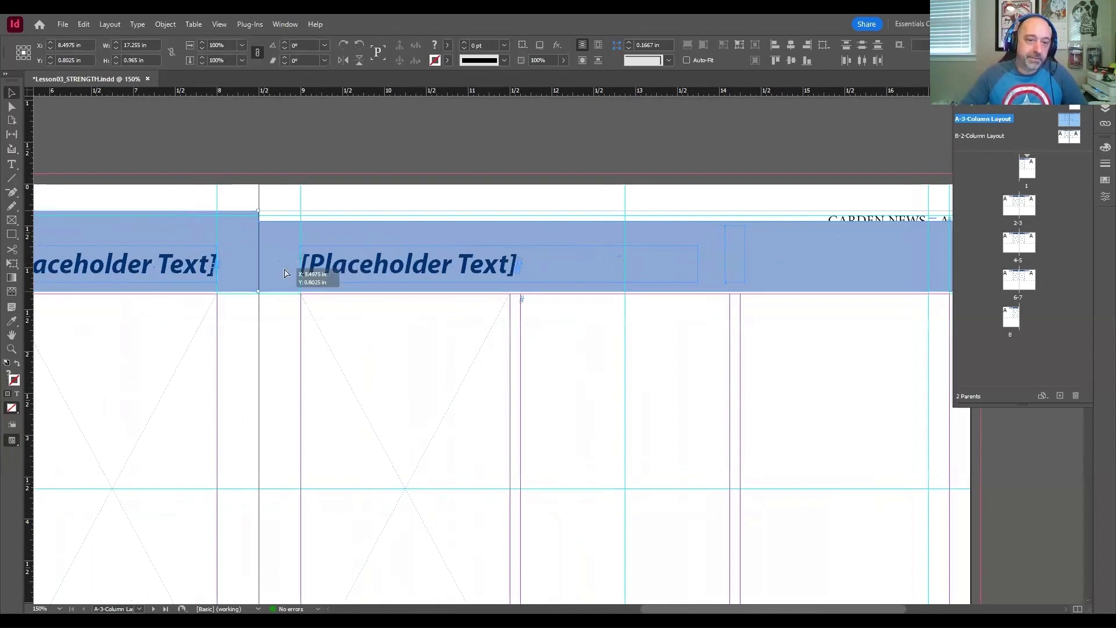
key(Down)
key(Down)
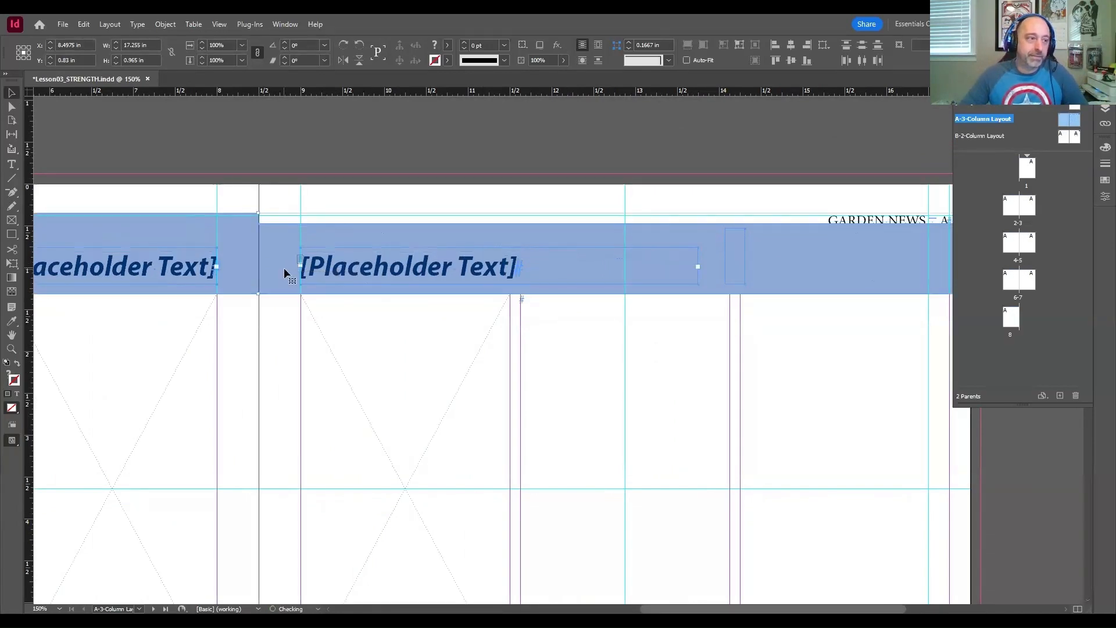
Step: Examine the header across the A-3-Column Layout spread and how B-2-Column Layout inherits it
click(338, 200)
drag(733, 170, 810, 169)
drag(448, 185, 790, 197)
drag(308, 190, 470, 209)
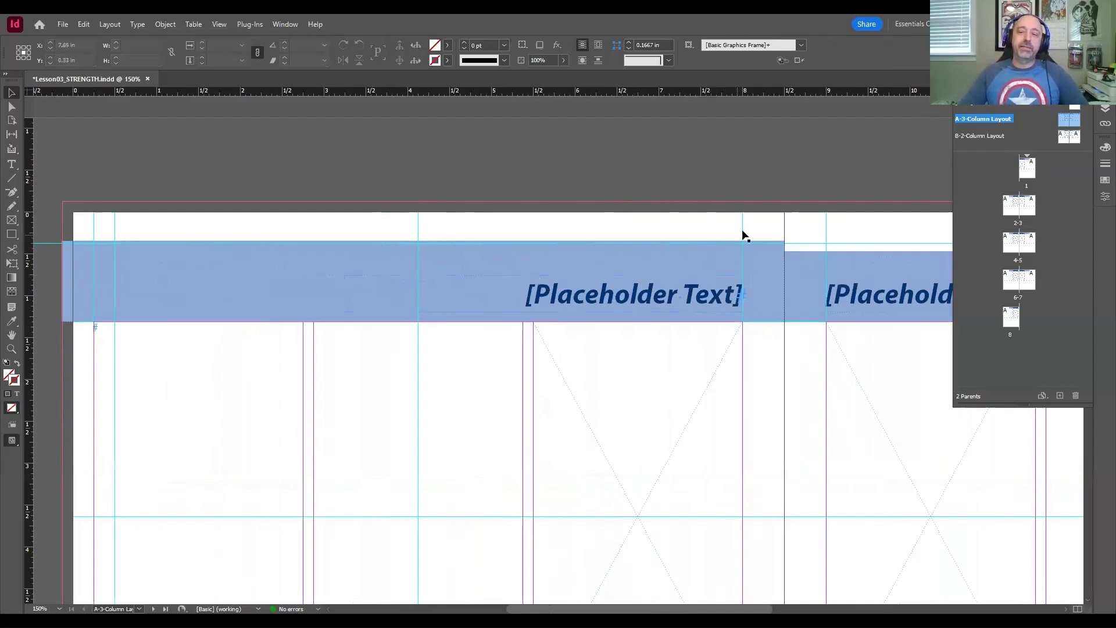
drag(778, 217, 306, 209)
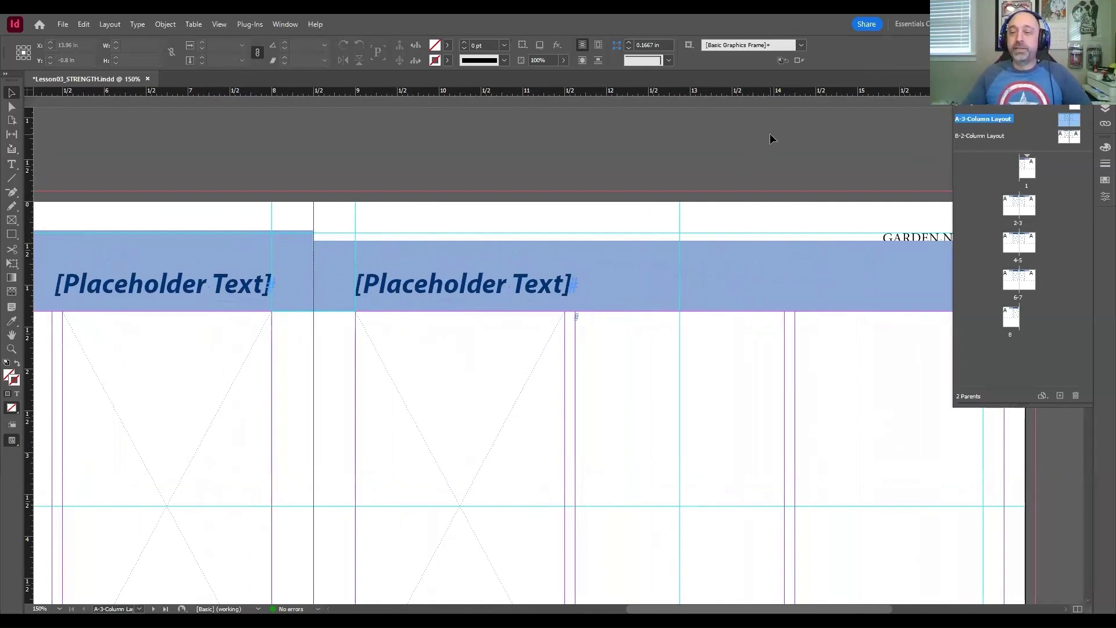
click(973, 138)
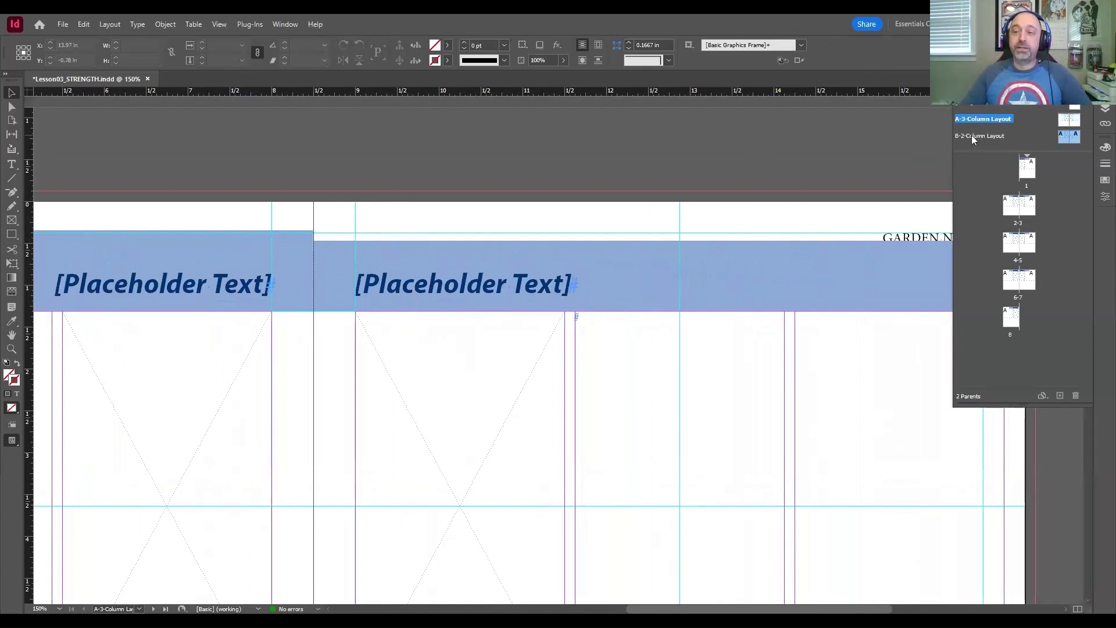
double_click(972, 135)
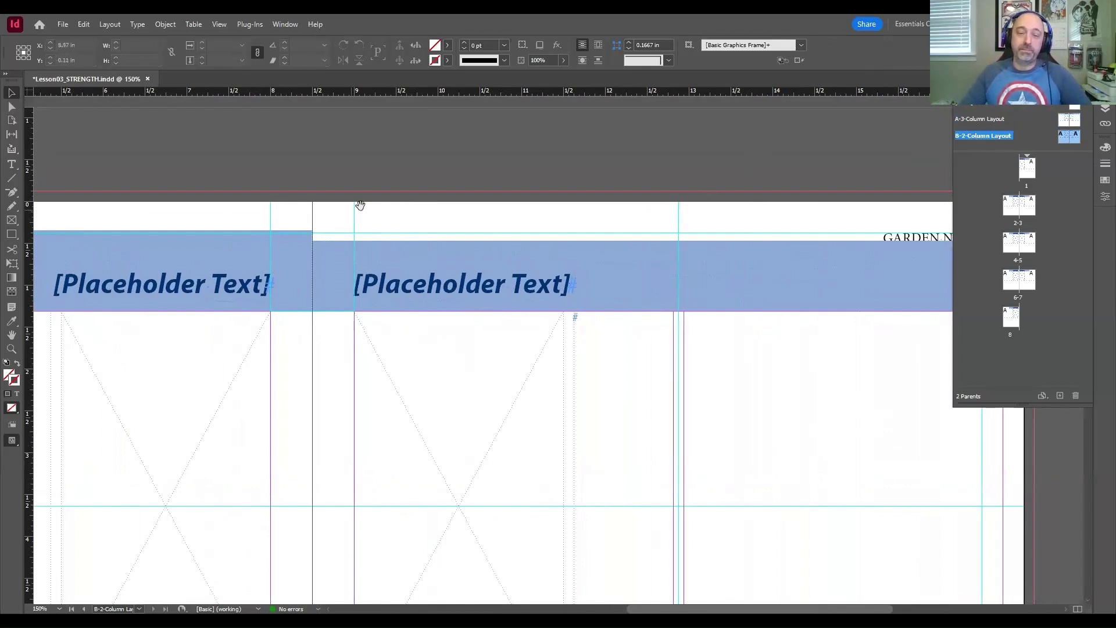
drag(360, 204, 613, 184)
mouse_move(329, 194)
mouse_down()
mouse_move(588, 187)
mouse_move(527, 191)
mouse_up()
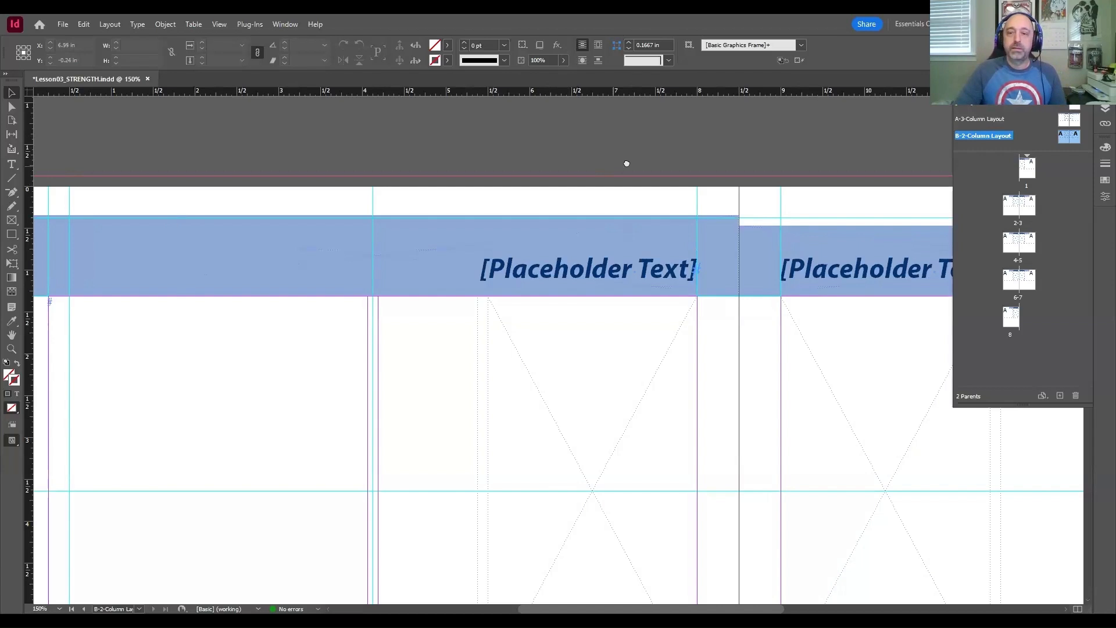
mouse_move(626, 163)
mouse_down()
mouse_move(663, 145)
mouse_move(637, 158)
mouse_up()
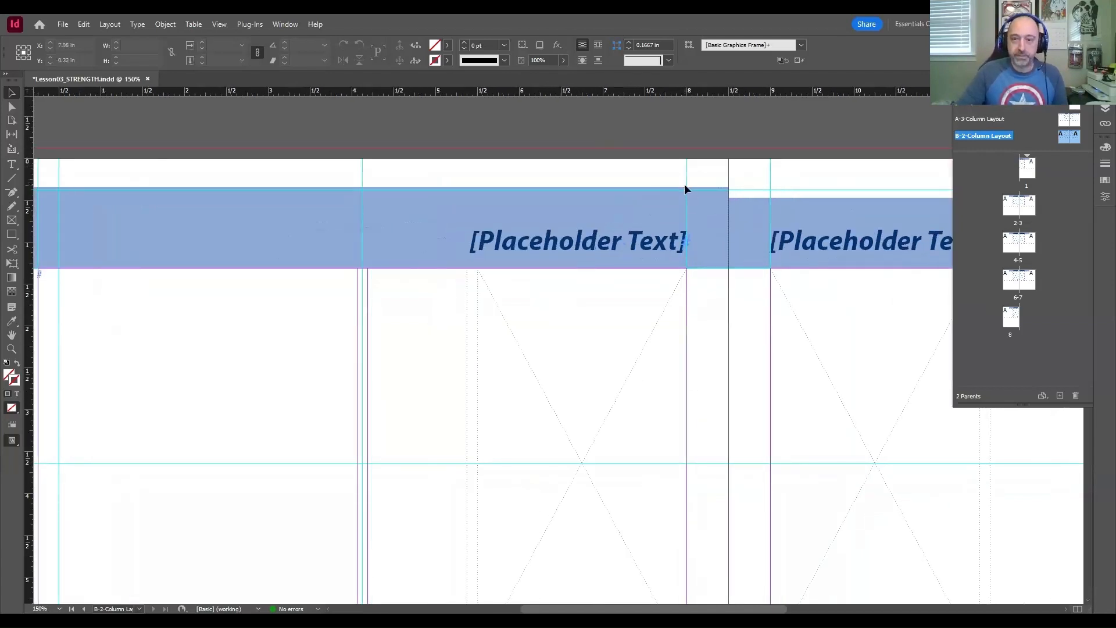
Step: Try the header on A-3-Column Layout at the spread's top edge and move it back down against the columns at Y 0.83 in
key(ctrl+z)
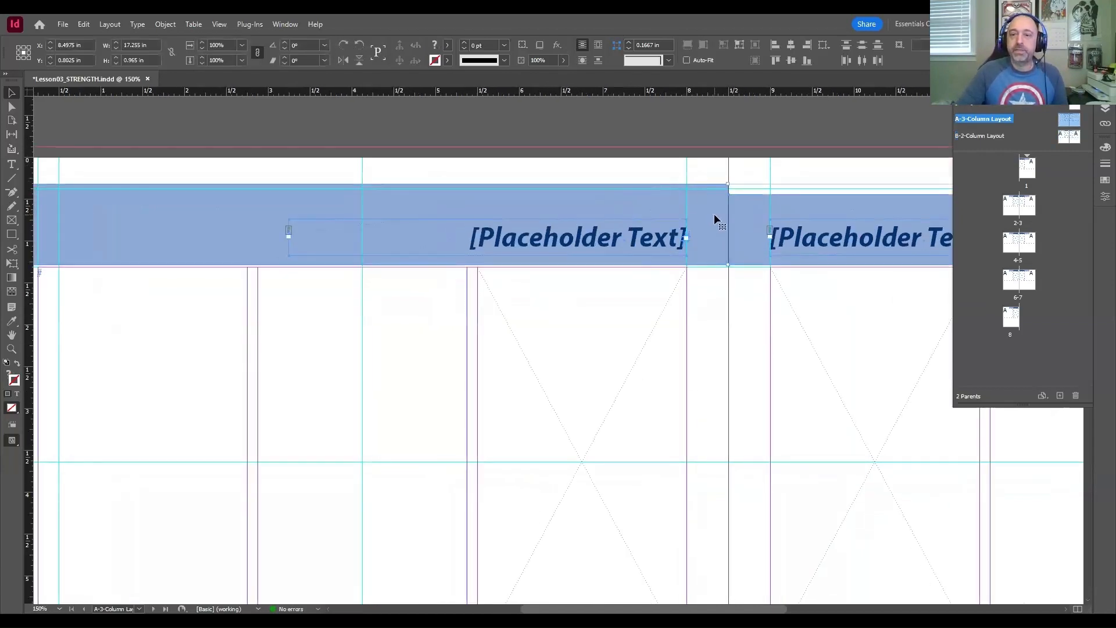
drag(713, 214, 709, 179)
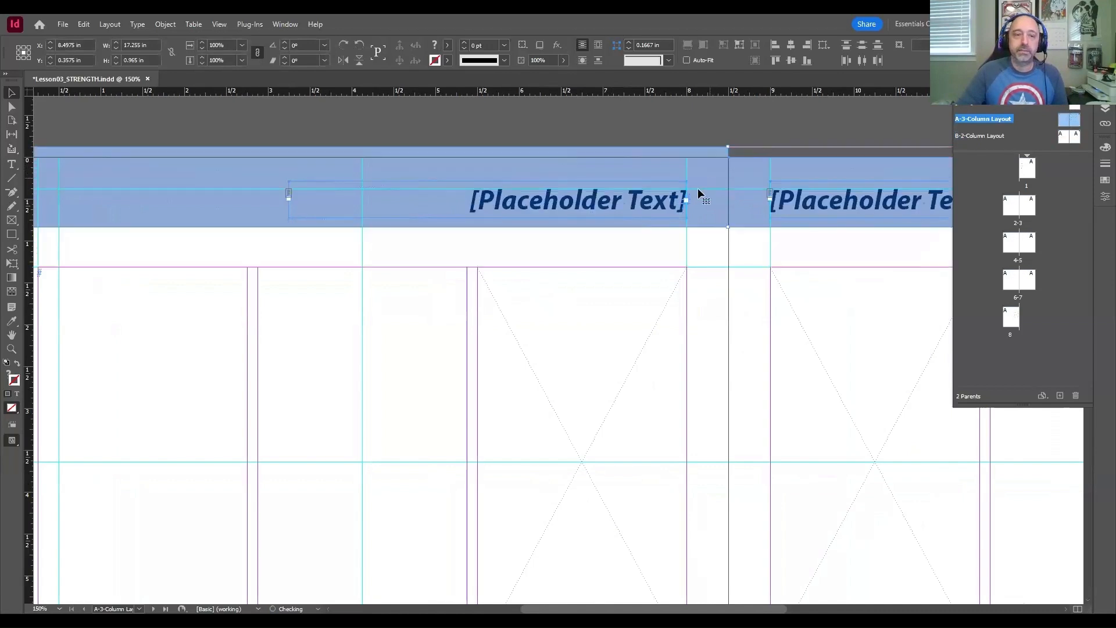
drag(203, 271, 349, 273)
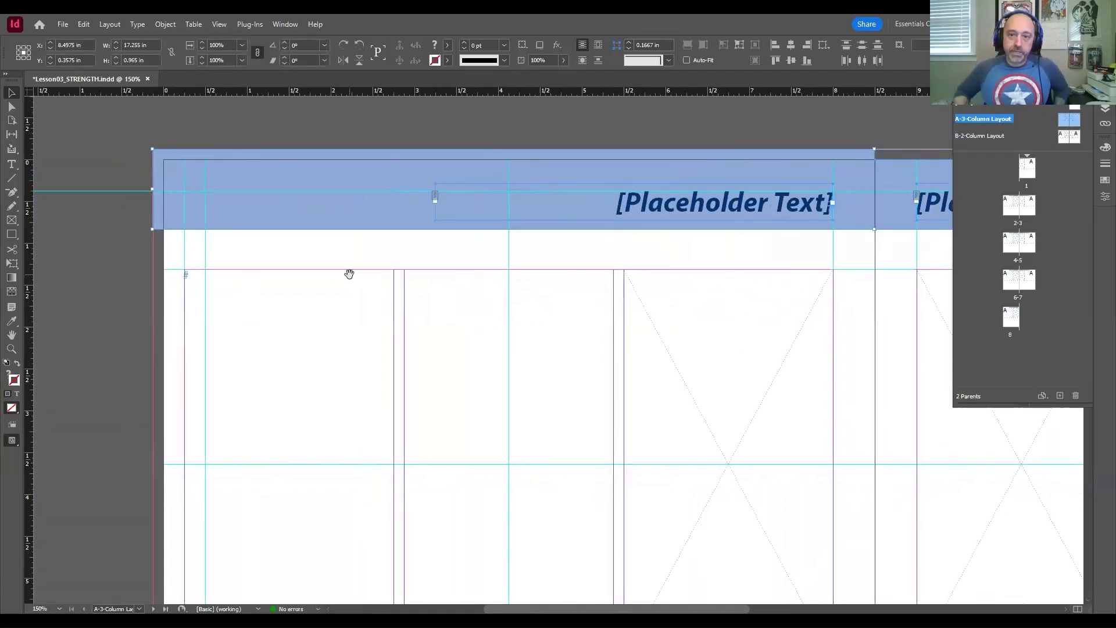
drag(410, 269, 219, 300)
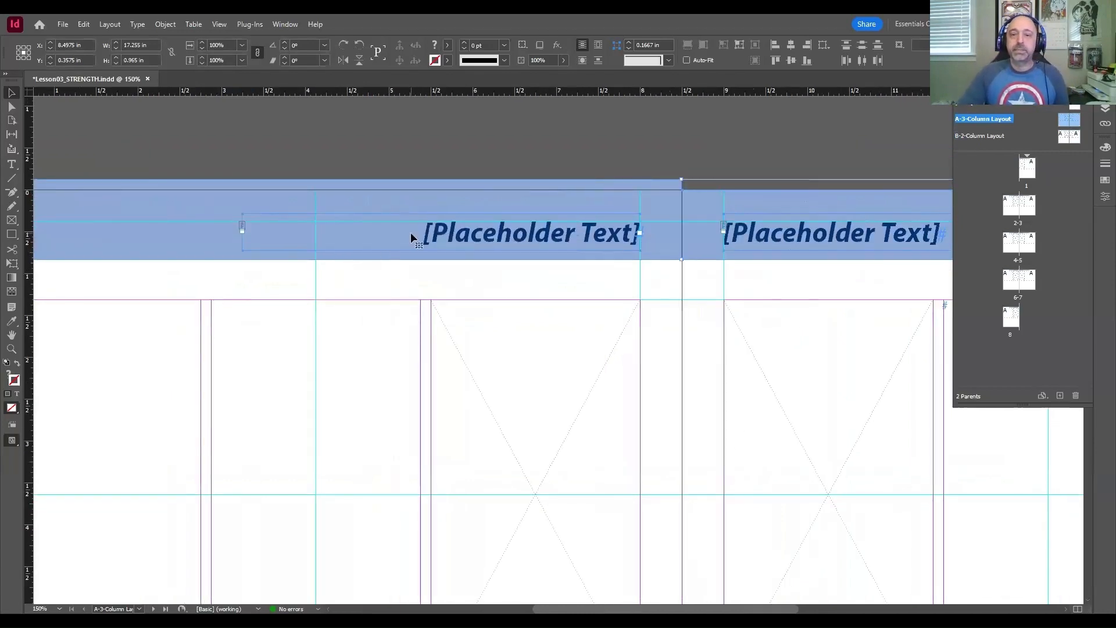
drag(410, 232, 665, 304)
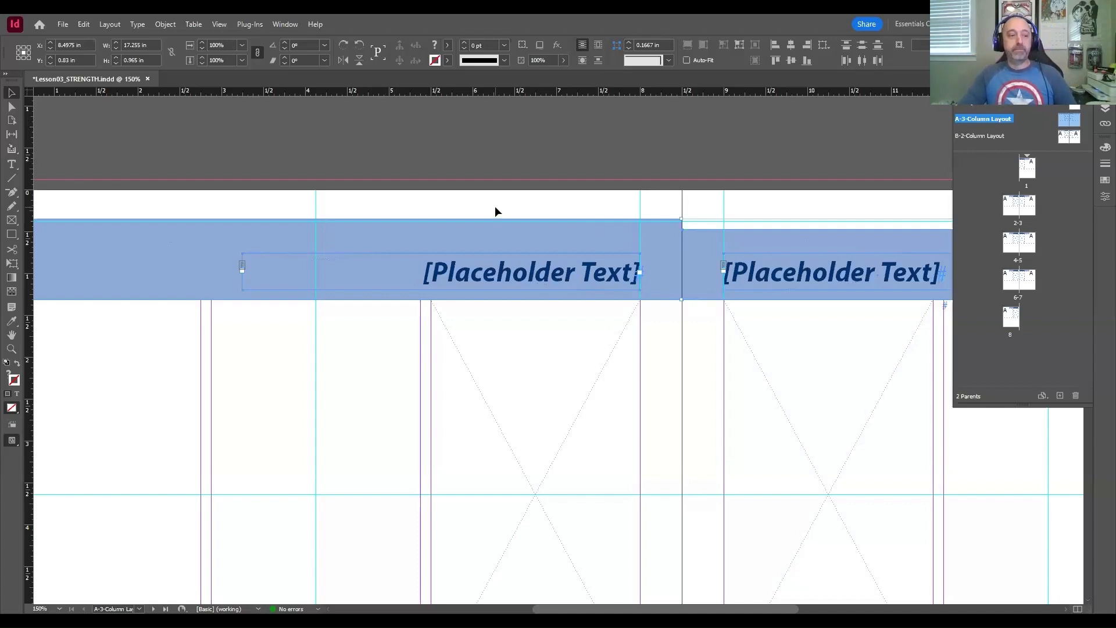
drag(580, 198, 509, 195)
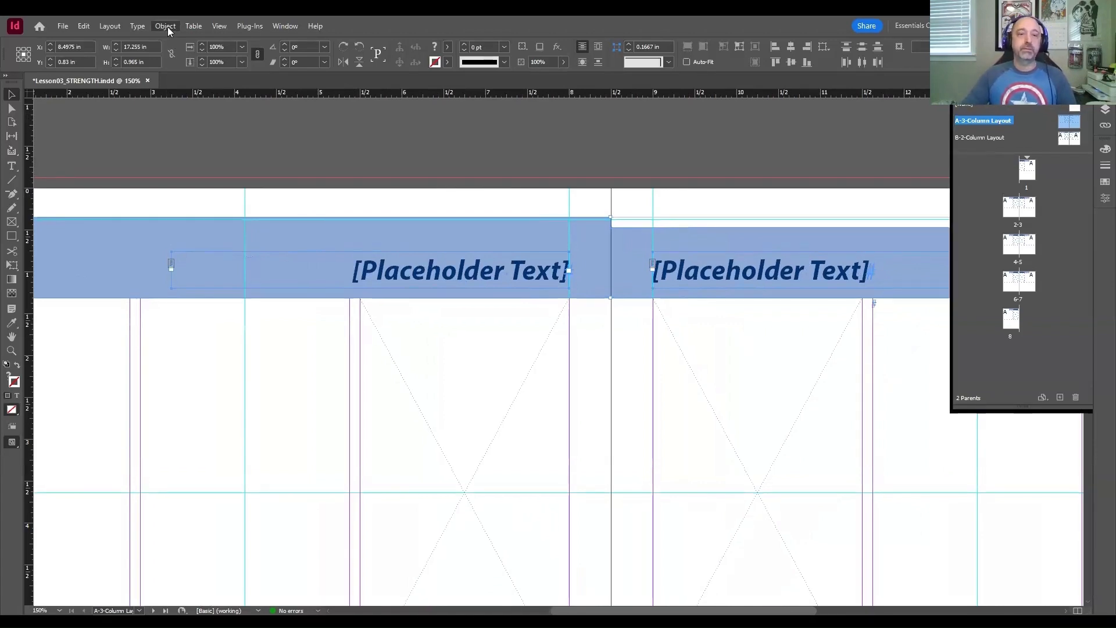
Step: Send the header snippet to the back, behind the page number and GARDEN NEWS text
click(167, 26)
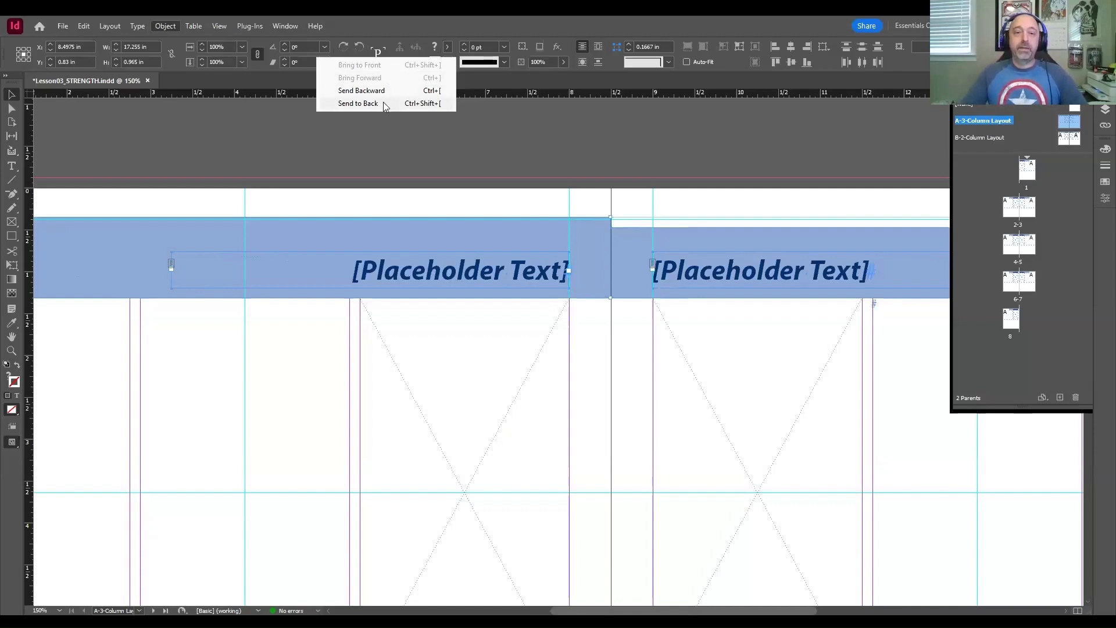
click(382, 103)
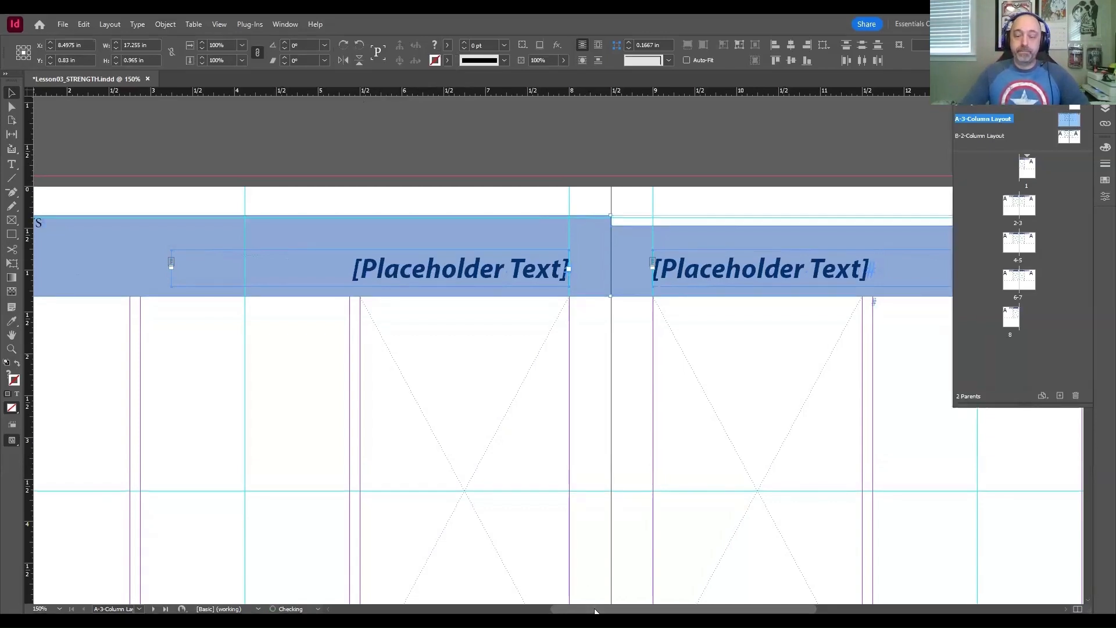
drag(594, 611, 525, 611)
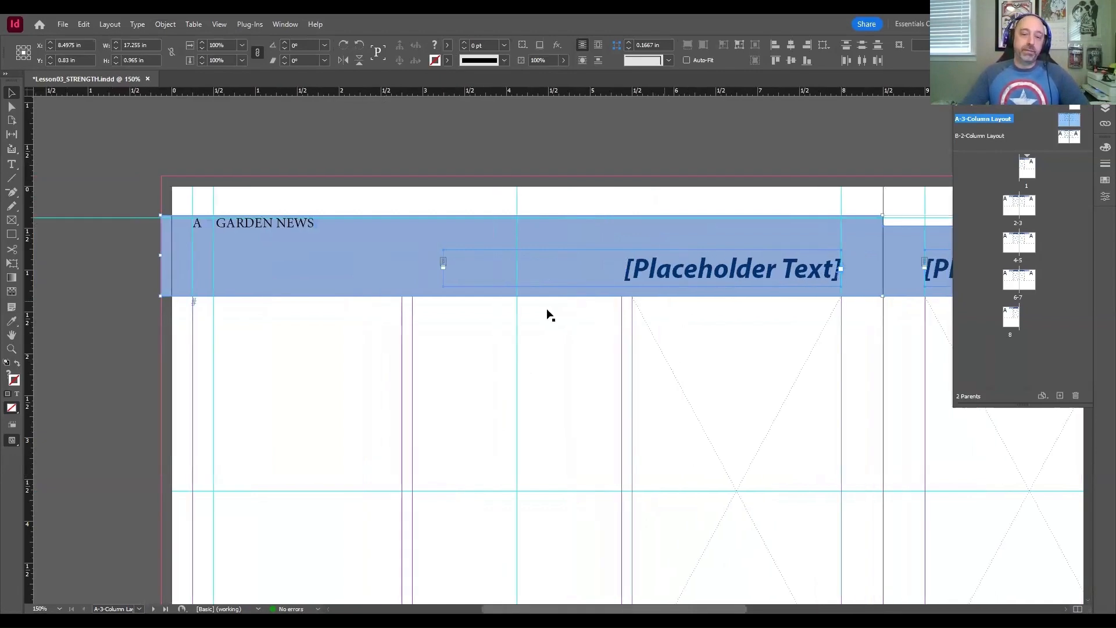
scroll(767, 343, right, 5)
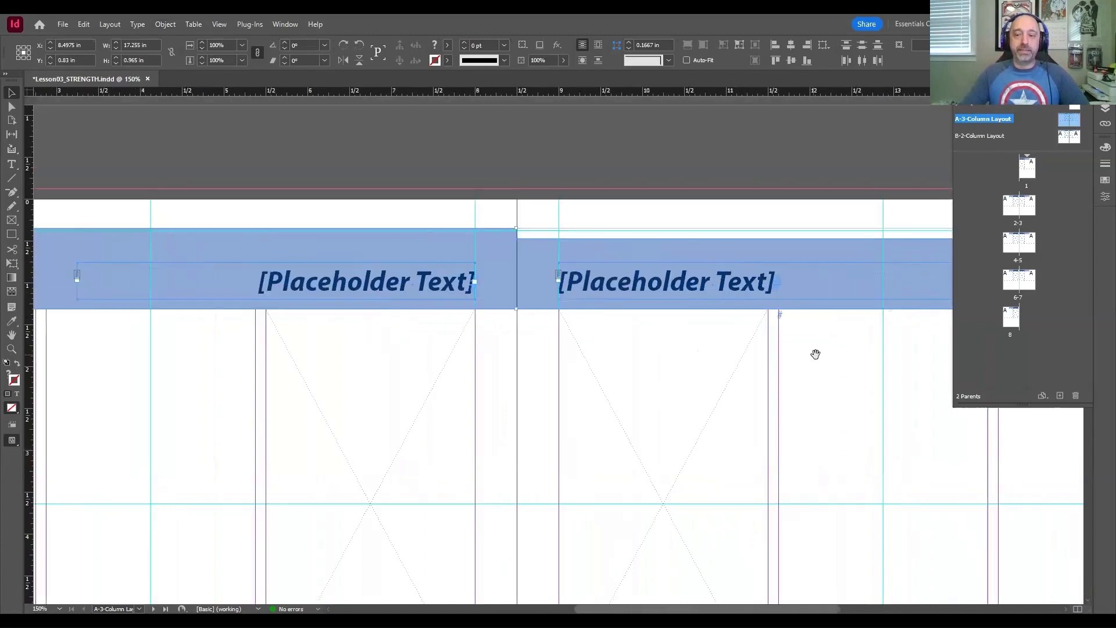
Step: Move the header snippet up to the top bleed edge, to Y 0.3611 in, and deselect it
drag(816, 354, 626, 339)
drag(334, 266, 334, 231)
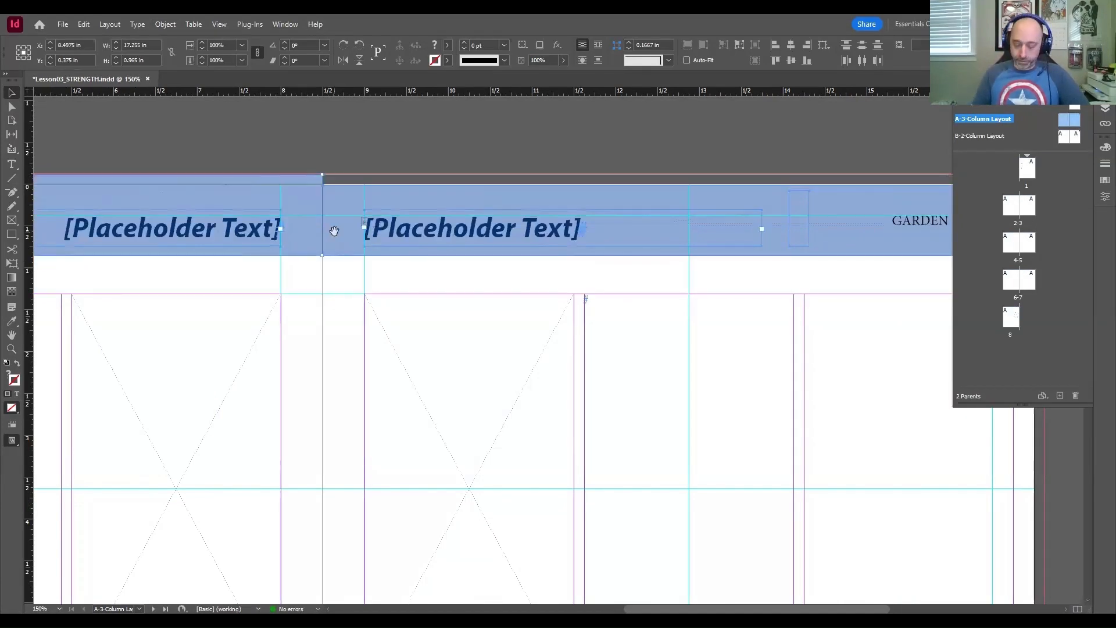
key(Up)
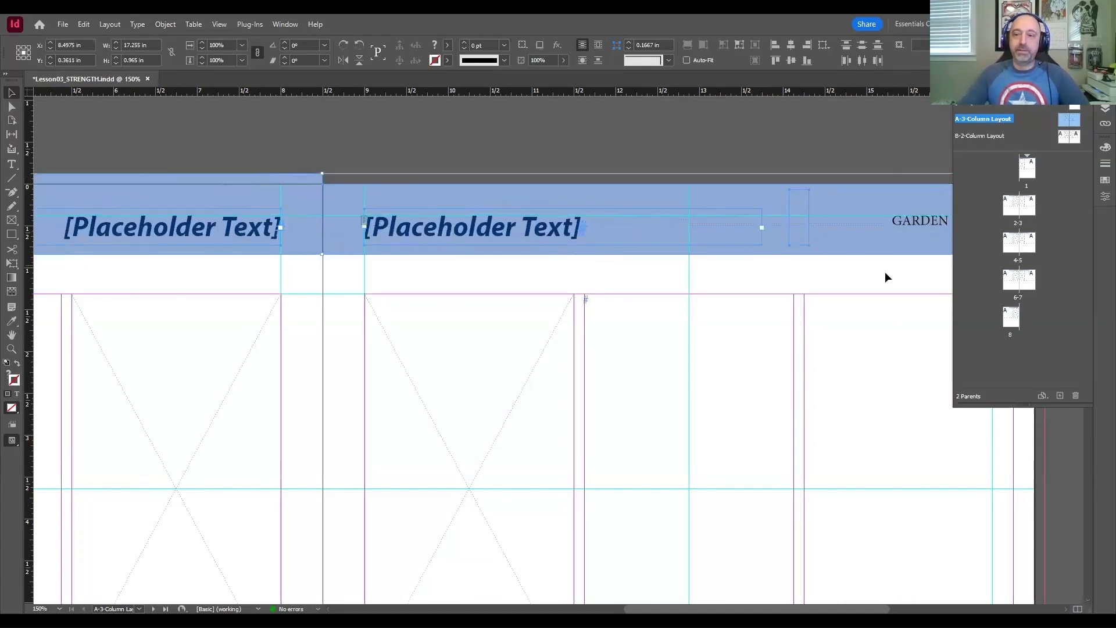
drag(877, 272, 756, 271)
click(707, 274)
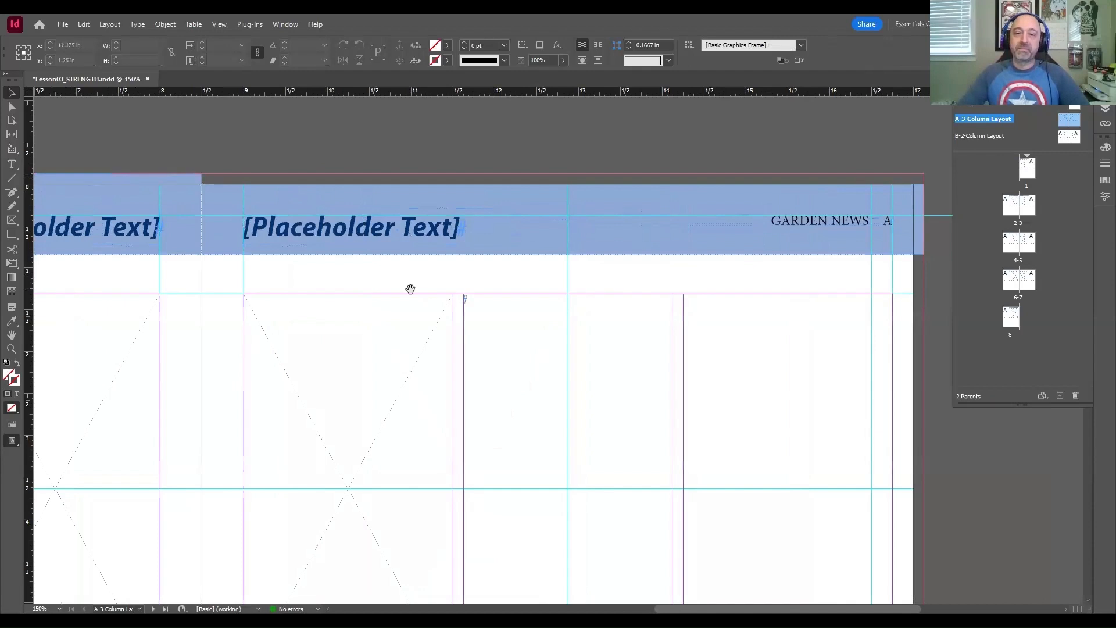
Step: Check the header where the two parent pages meet and save the document
drag(410, 289, 631, 285)
drag(334, 269, 468, 299)
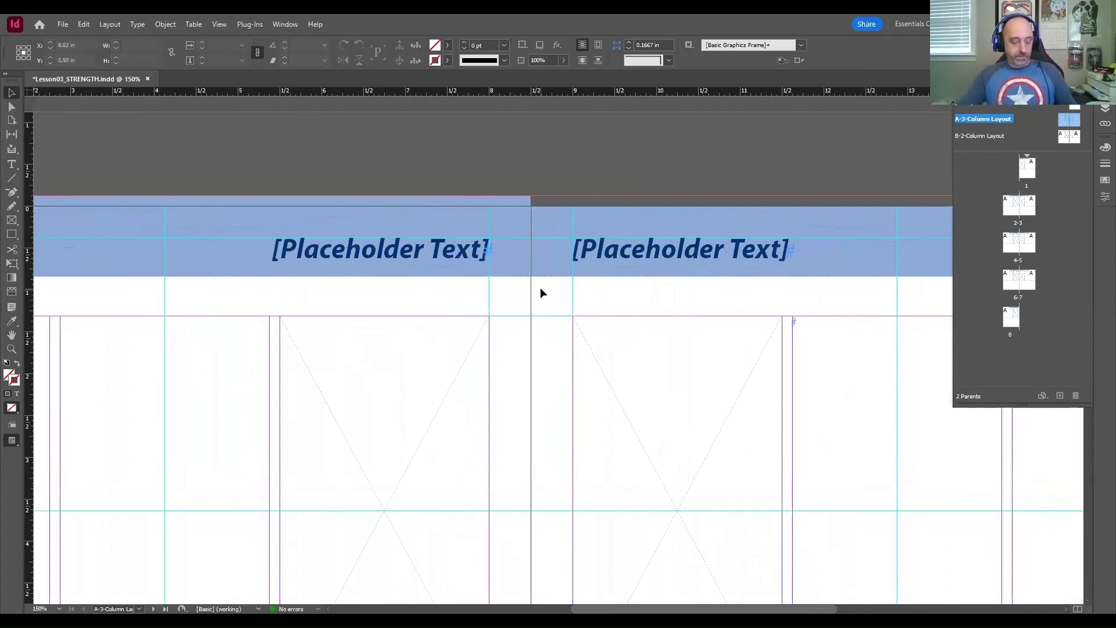
key(ctrl+s)
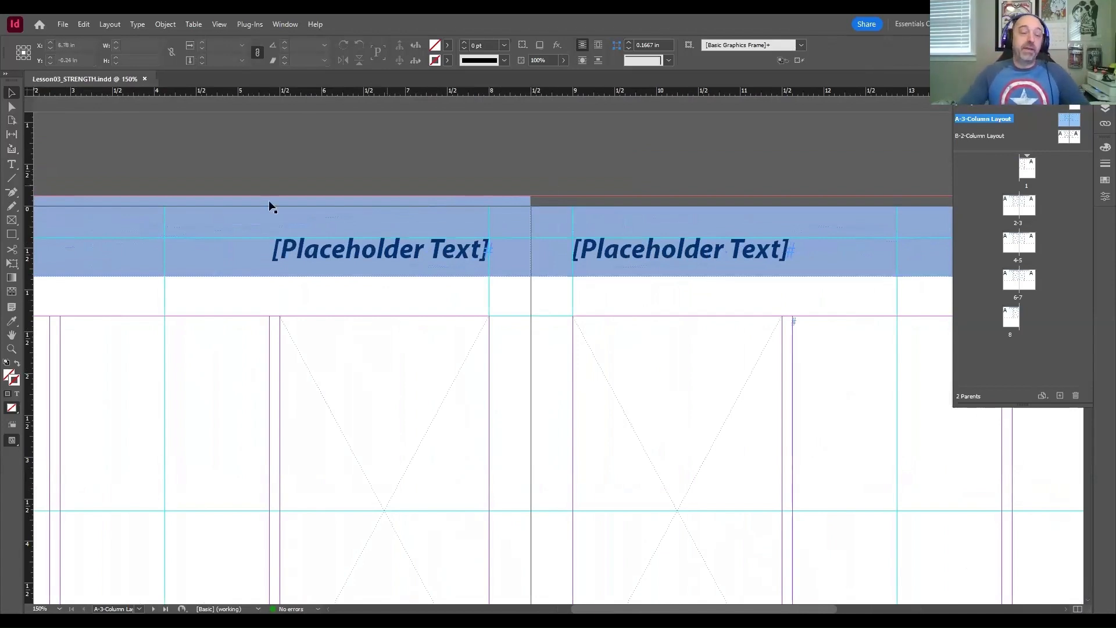
drag(270, 204, 471, 204)
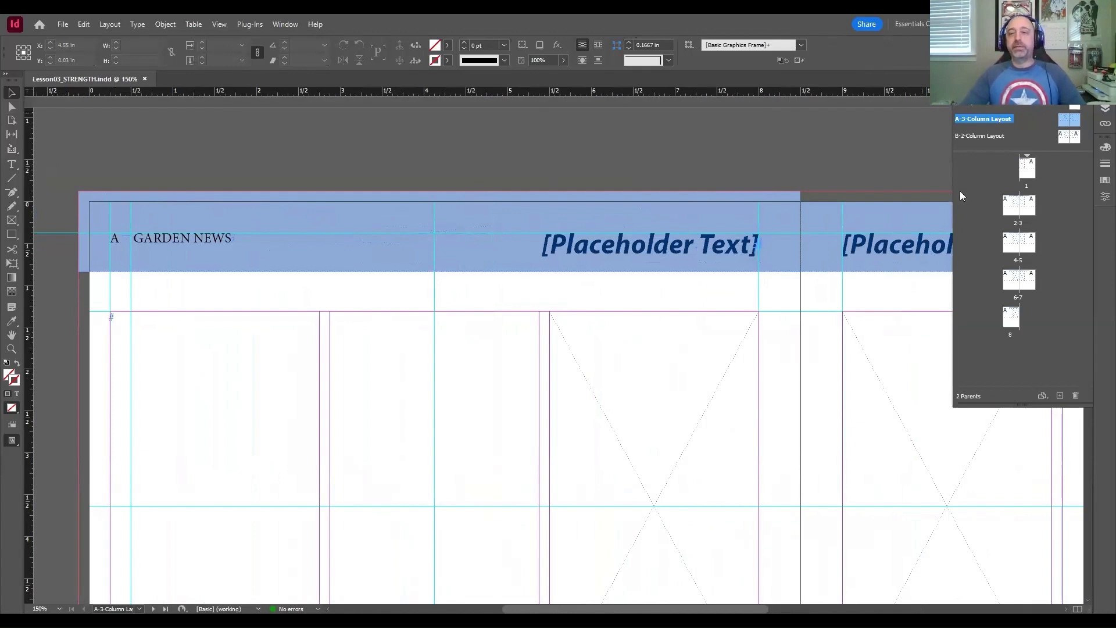
drag(872, 157, 791, 155)
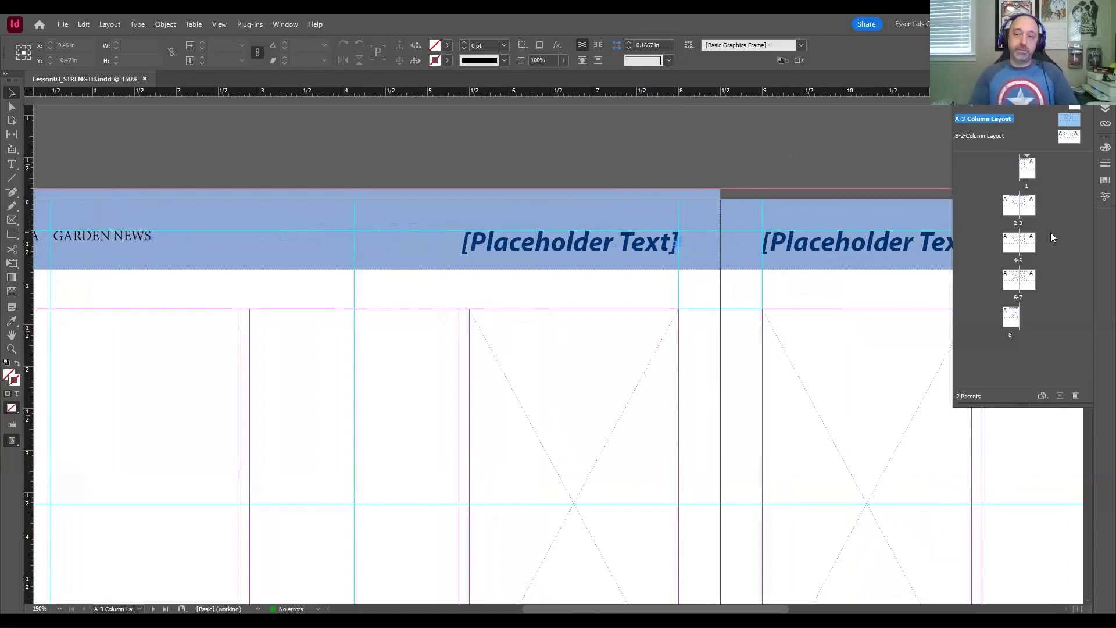
click(12, 620)
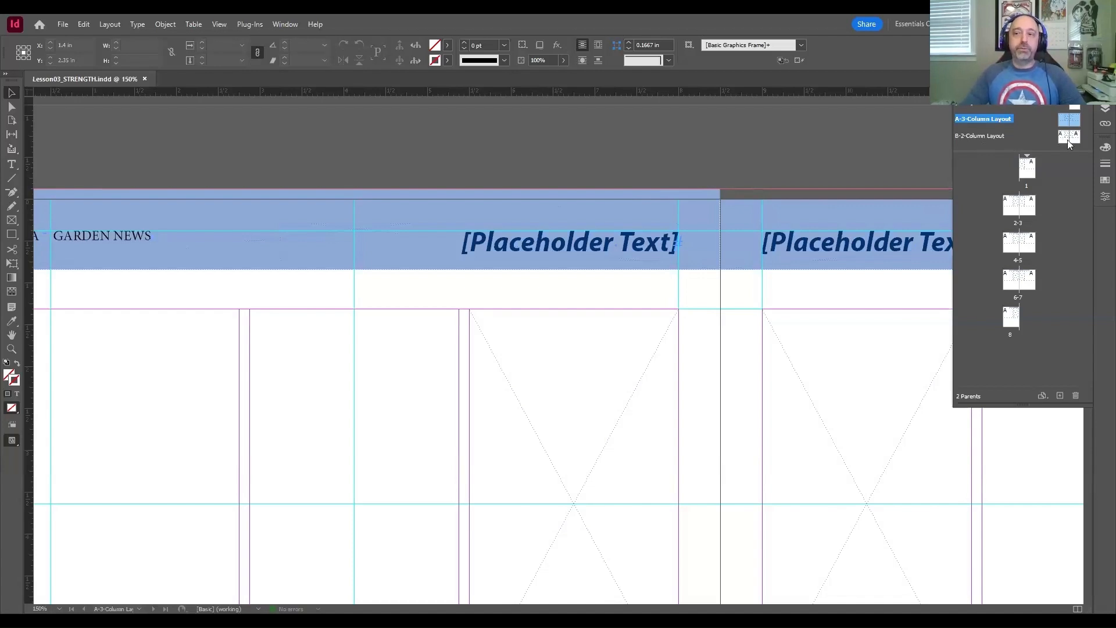
Step: Apply the B-2-Column Layout parent to document page 2
drag(1065, 140, 1016, 214)
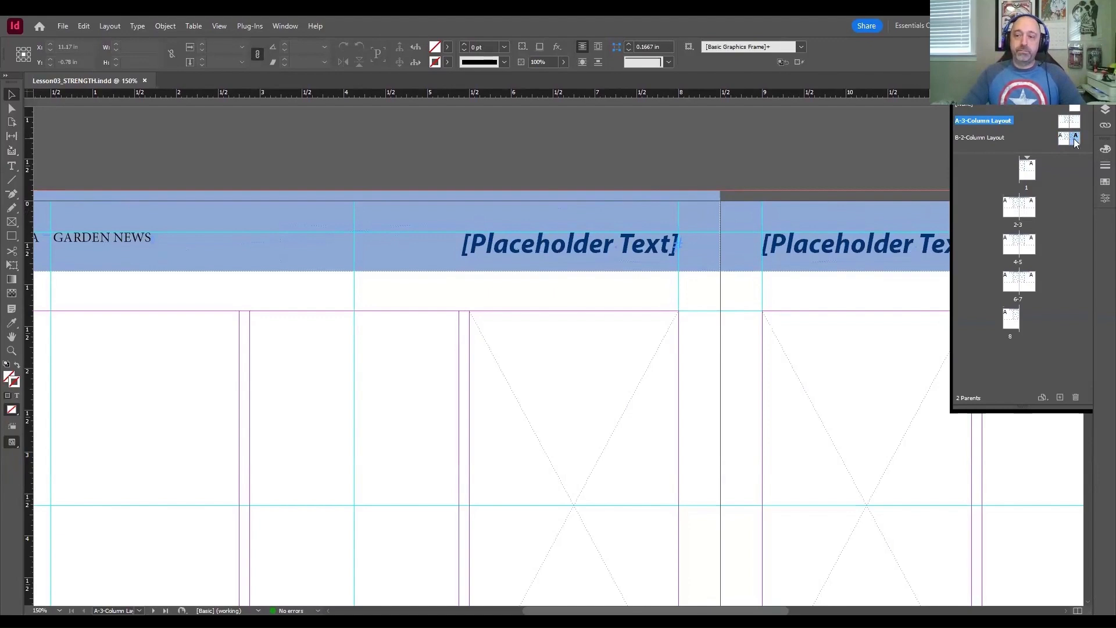
drag(1067, 139, 1014, 211)
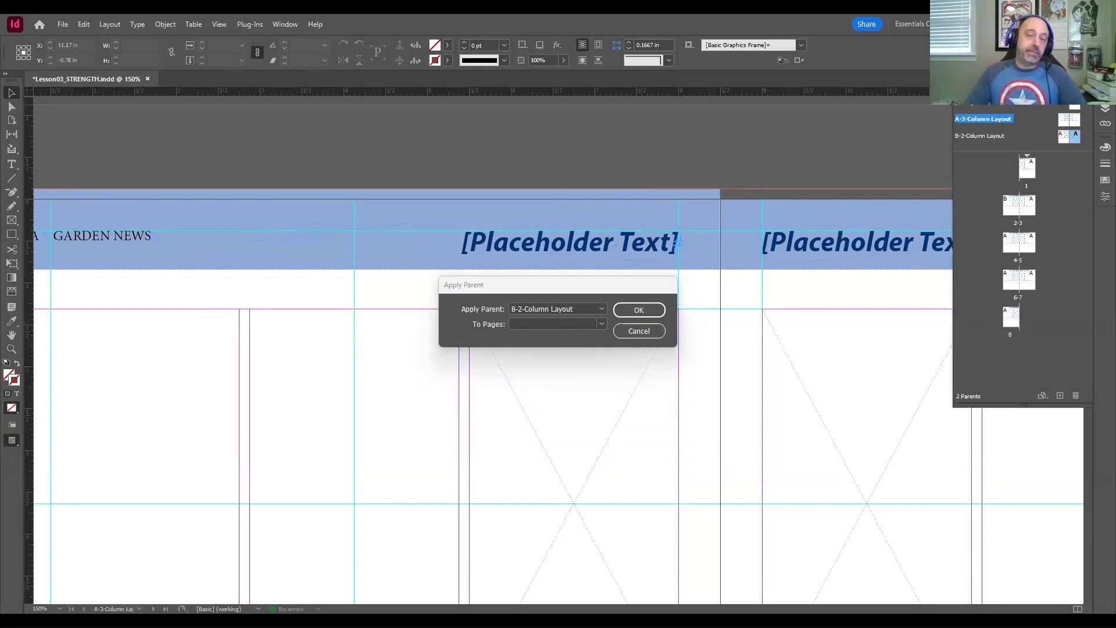
Step: Apply the B-2-Column Layout parent to pages 3-5, 7 through the Apply Parent command
click(552, 324)
text(3-5, 7)
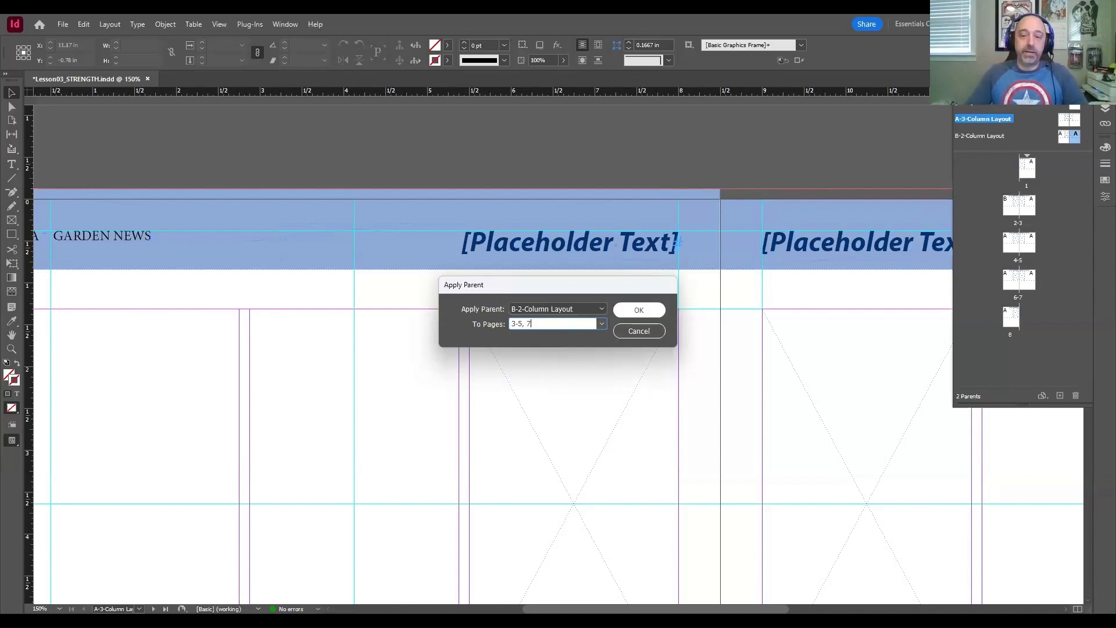
click(638, 314)
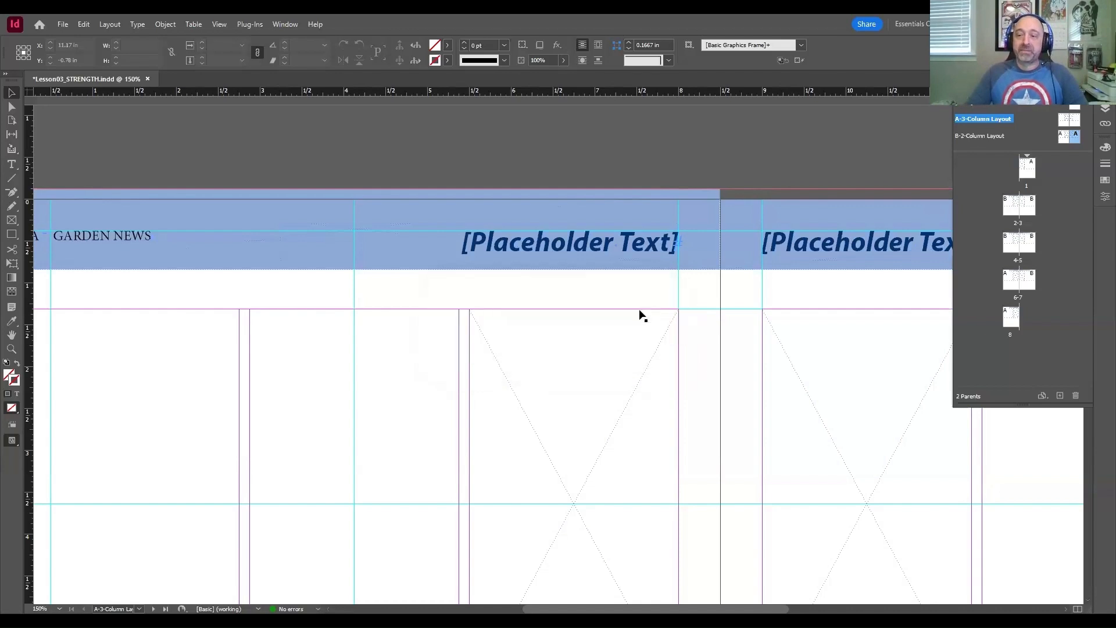
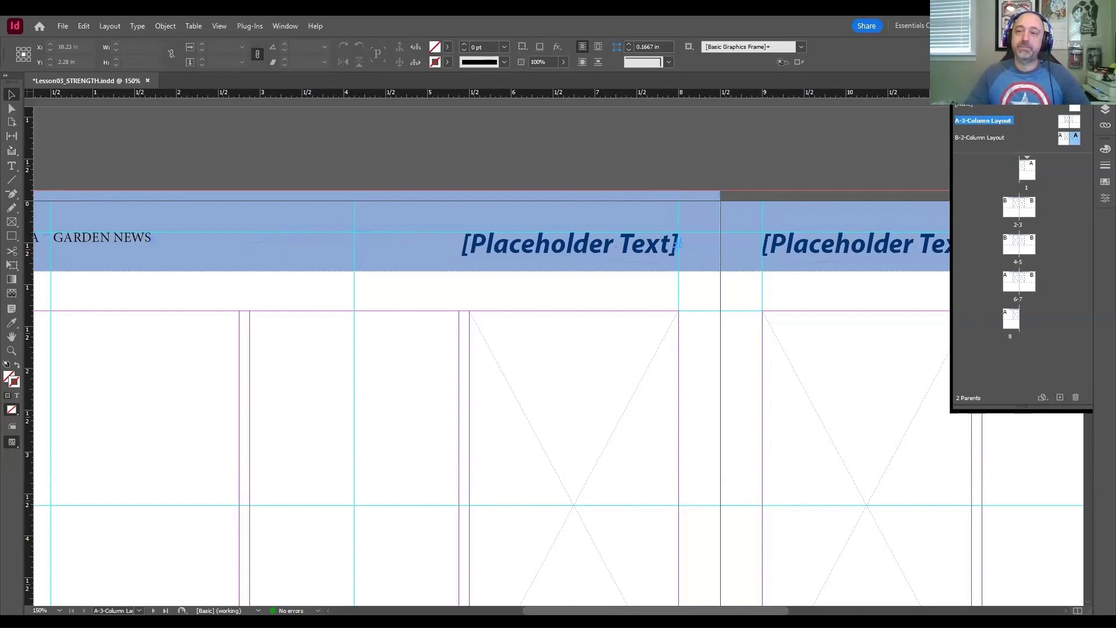
Step: Insert six pages after page 4 with the parent set to [None]
click(912, 92)
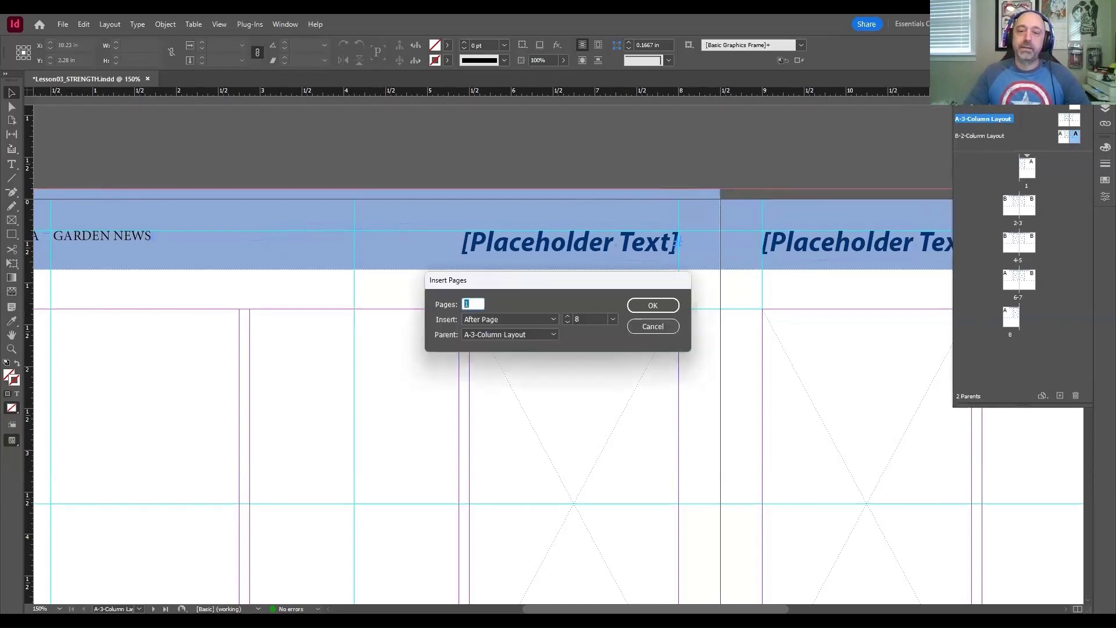
drag(569, 286, 558, 242)
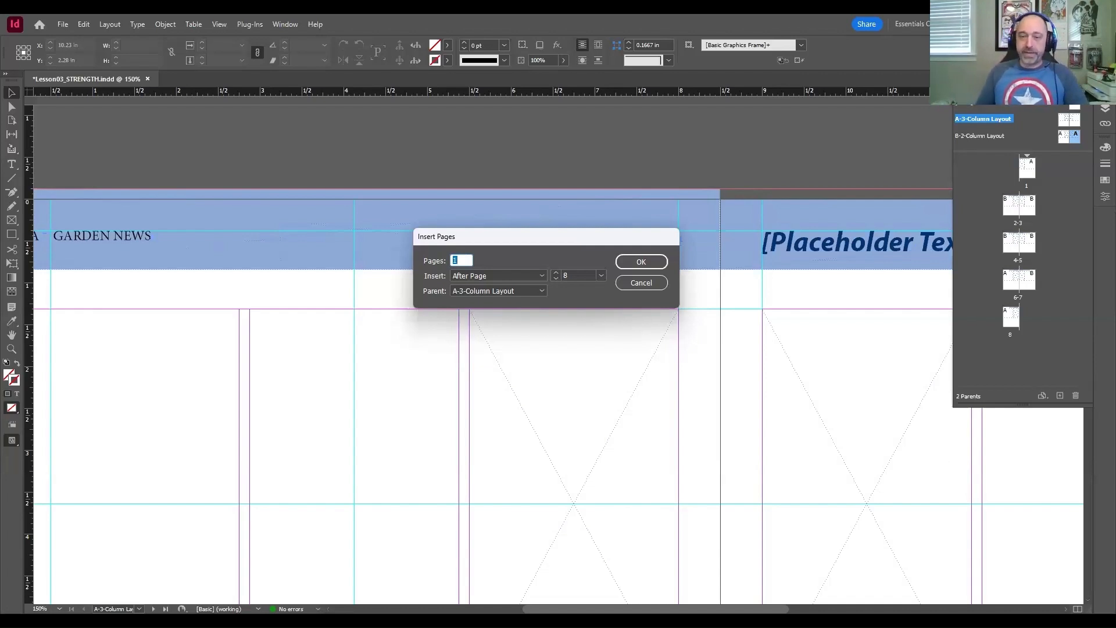
text(6)
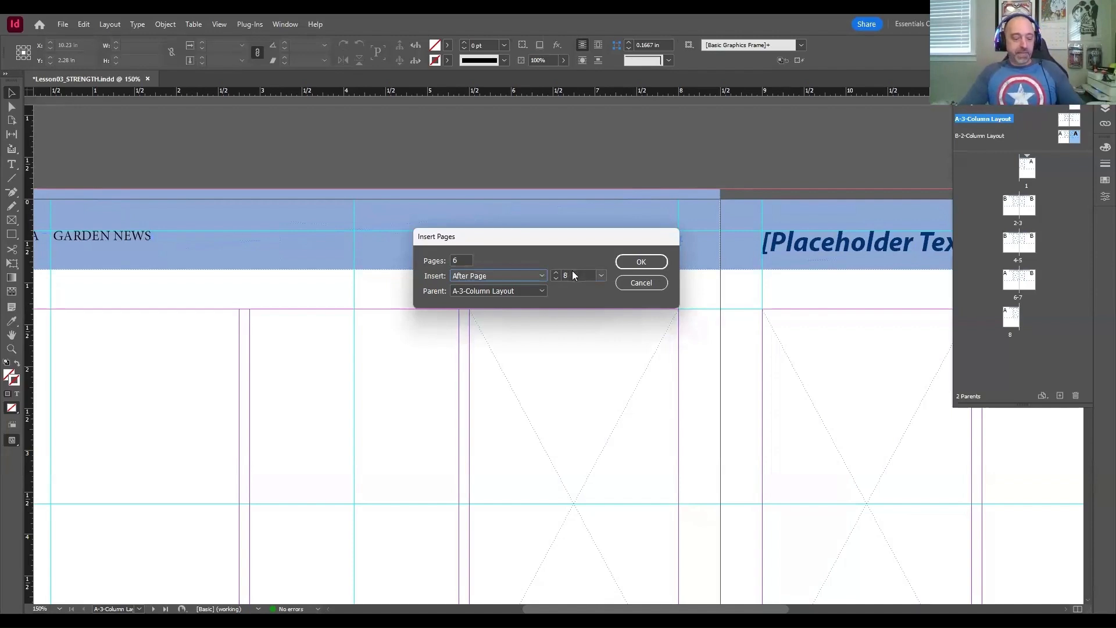
double_click(569, 274)
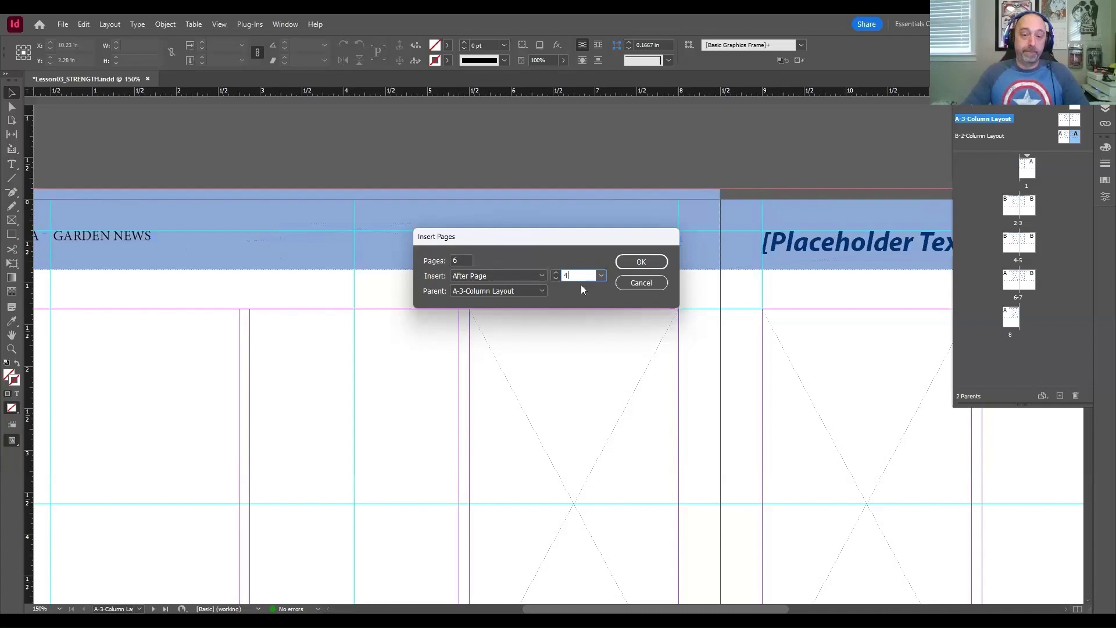
click(461, 289)
click(445, 285)
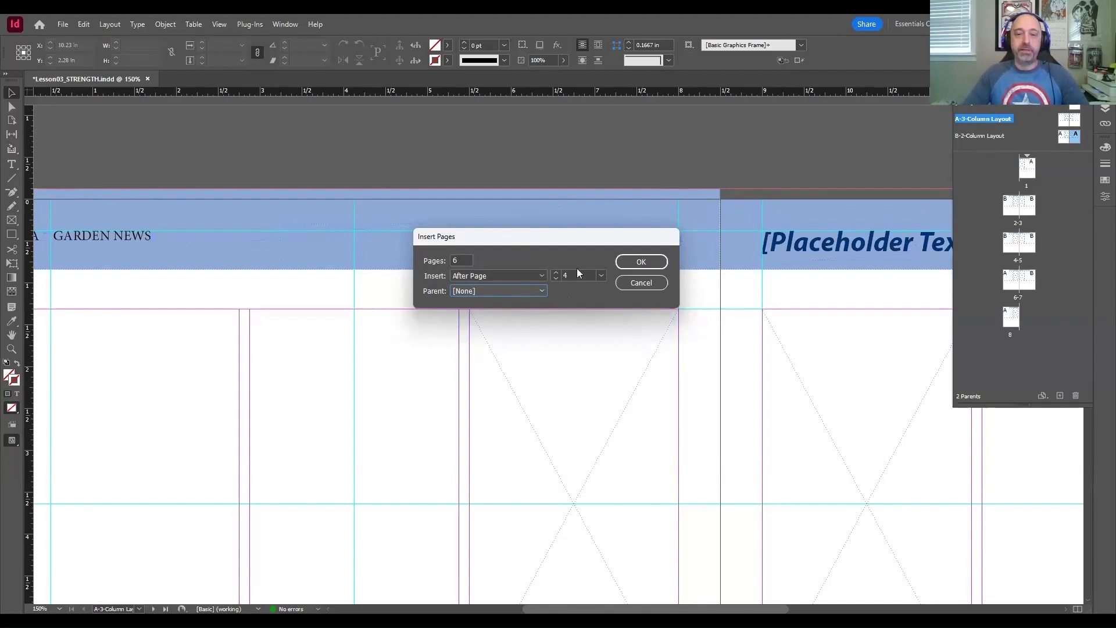
click(627, 264)
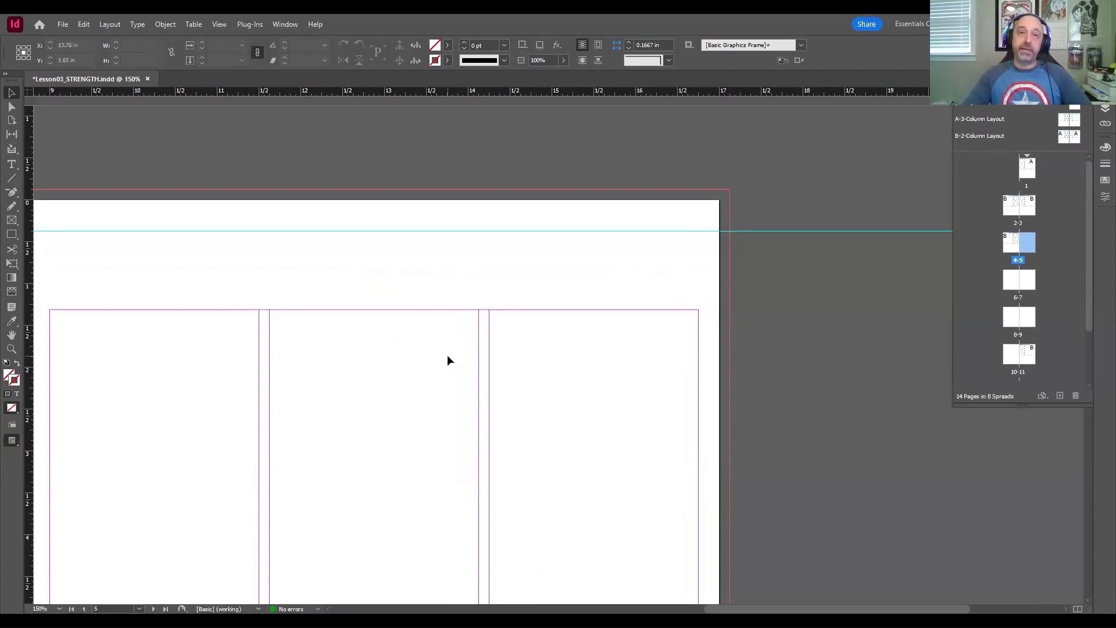
Step: Examine the inserted page 5 beside page 4 and the full sequence of page thumbnails
drag(495, 339, 632, 290)
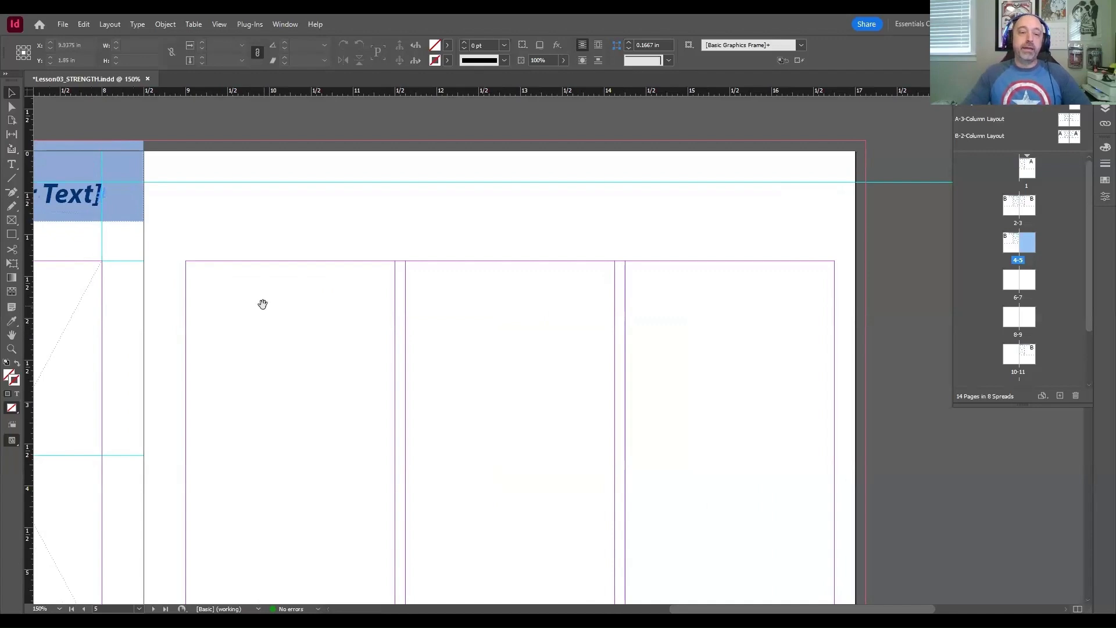
drag(261, 304, 645, 314)
drag(624, 350, 636, 327)
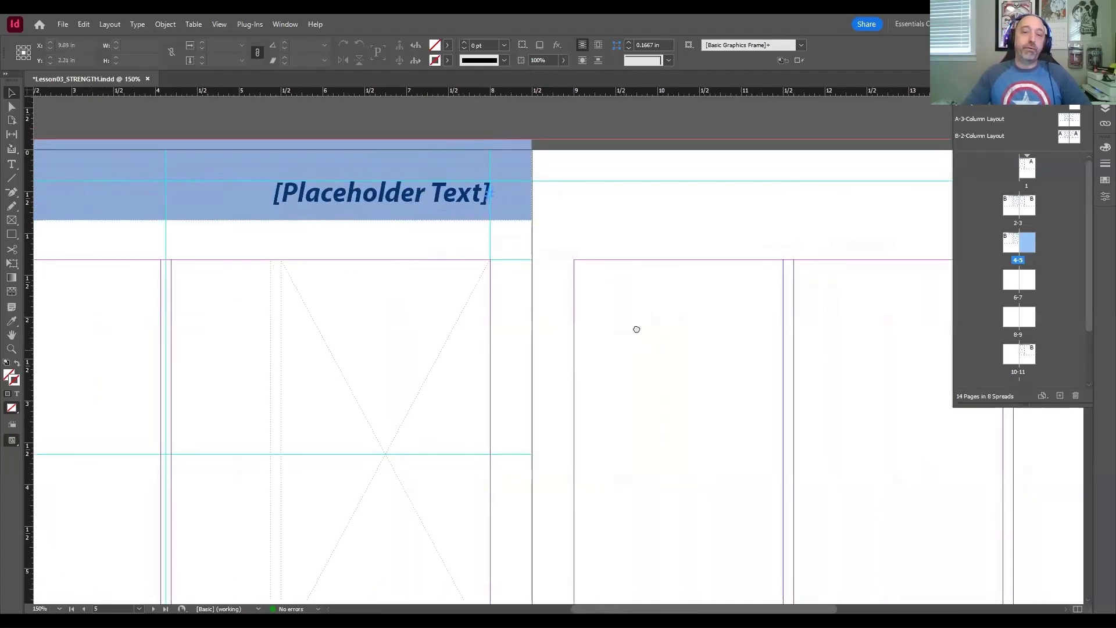
drag(369, 309, 570, 304)
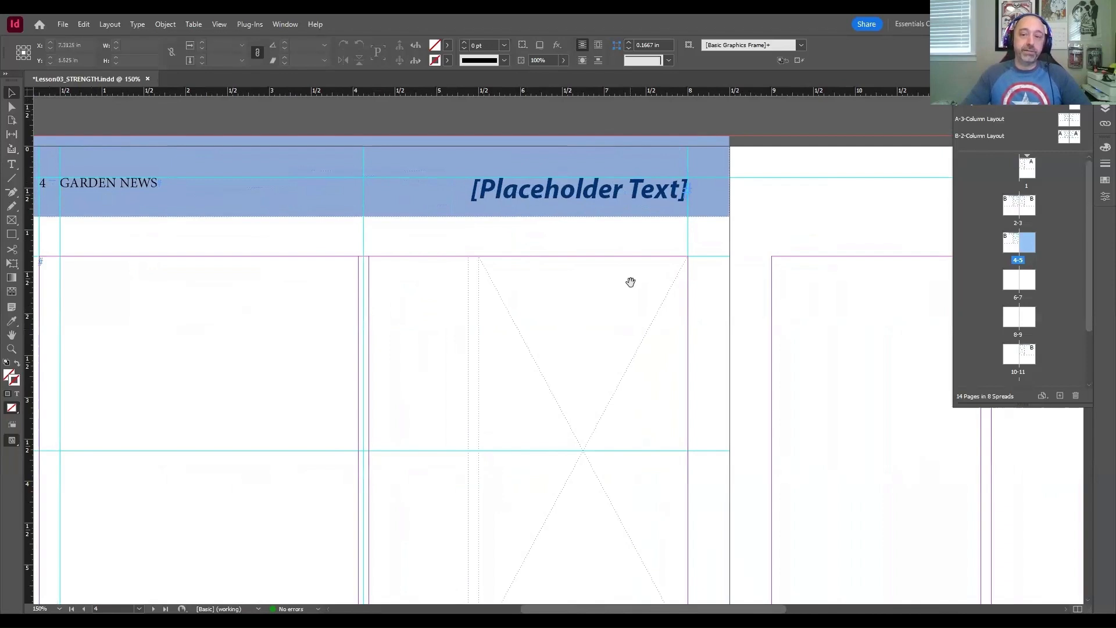
drag(630, 282, 125, 242)
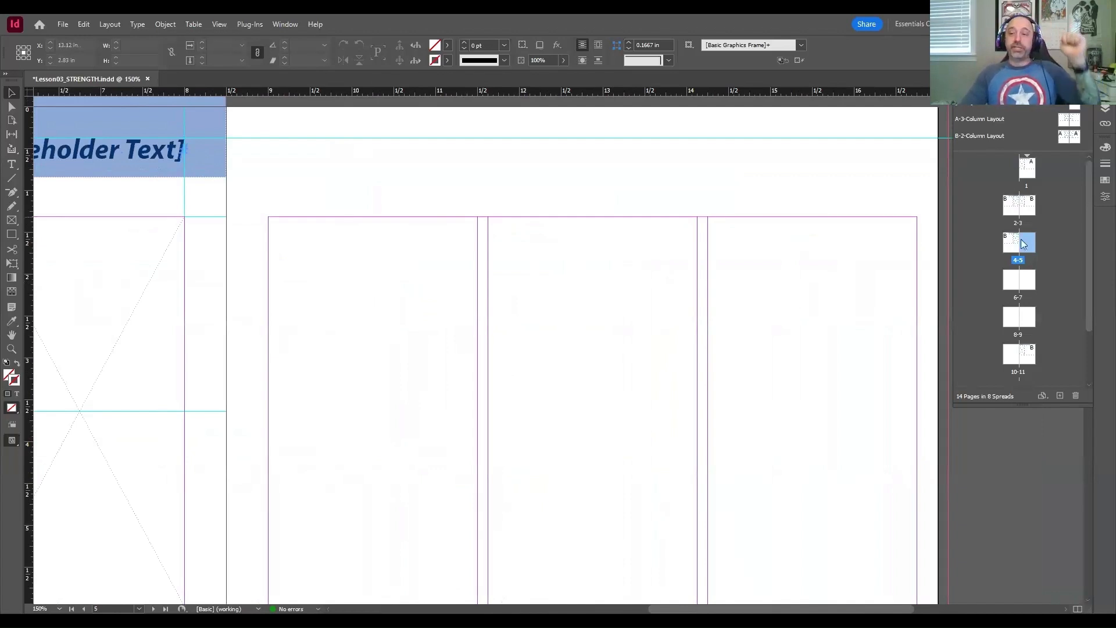
scroll(1040, 248, down, 2)
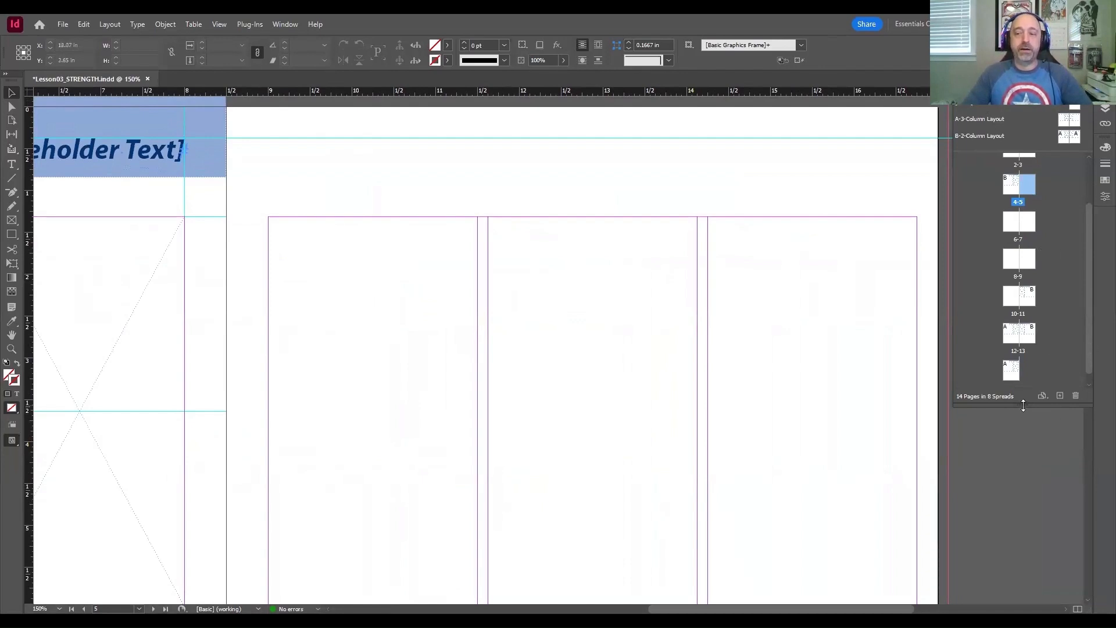
drag(1024, 405, 1023, 475)
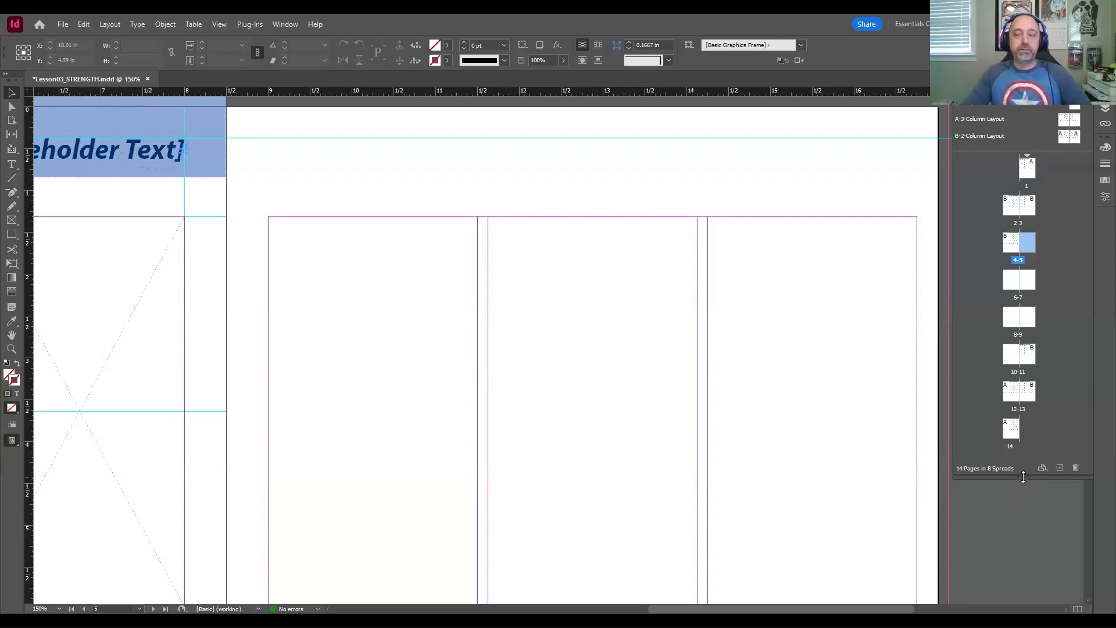
drag(1024, 477, 1034, 601)
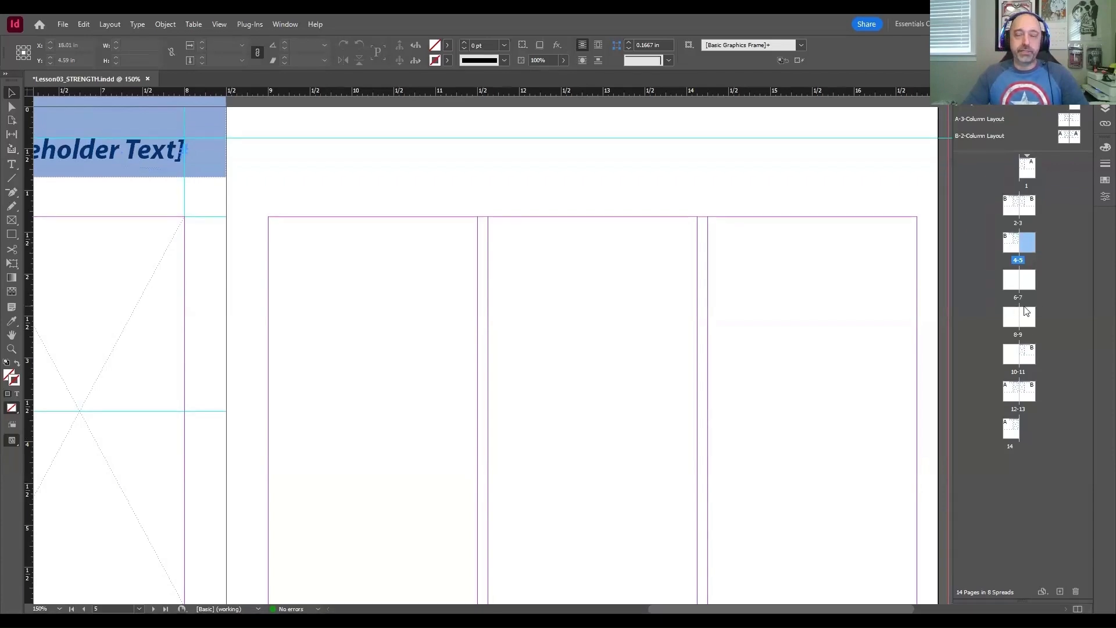
key(ctrl+alt+0)
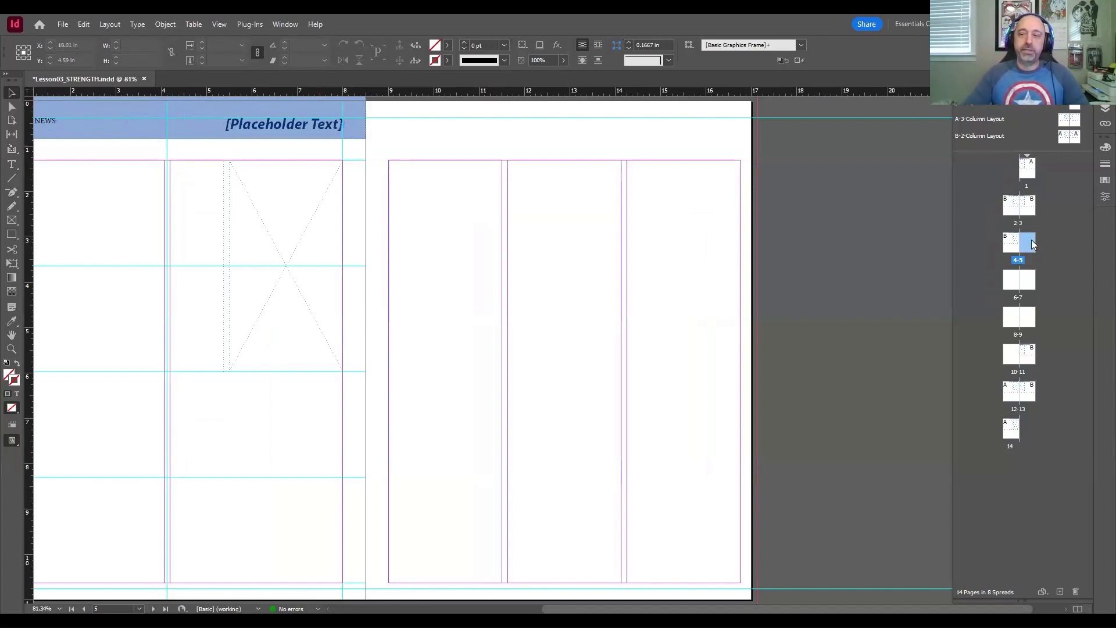
Step: Move the blank page 5 to the end of the document, after page 14
drag(1032, 240, 1025, 432)
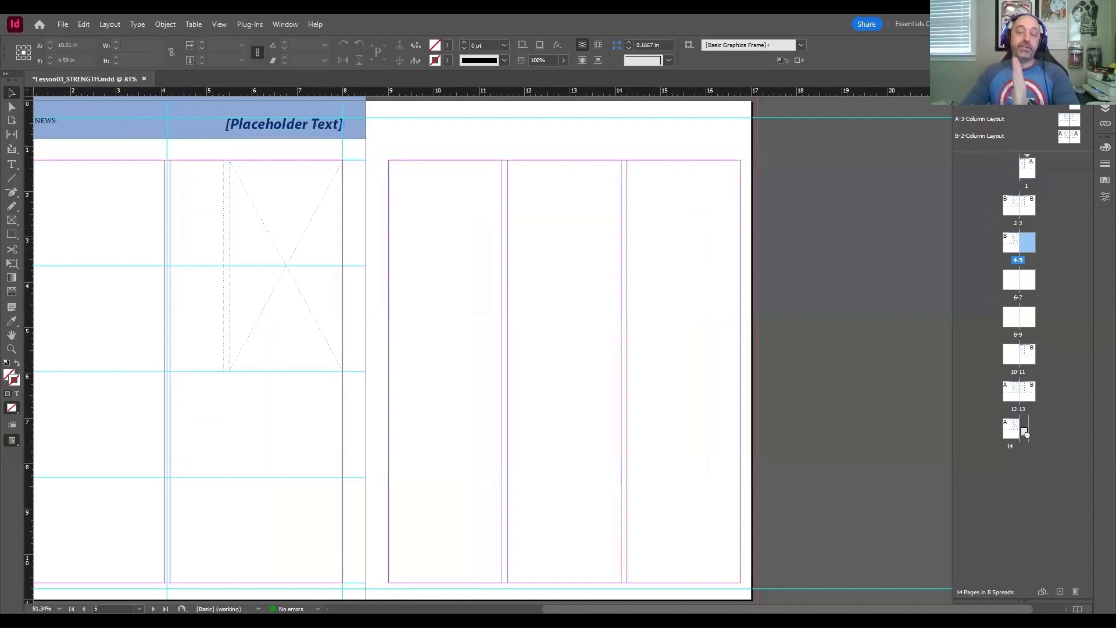
drag(1025, 433, 1027, 435)
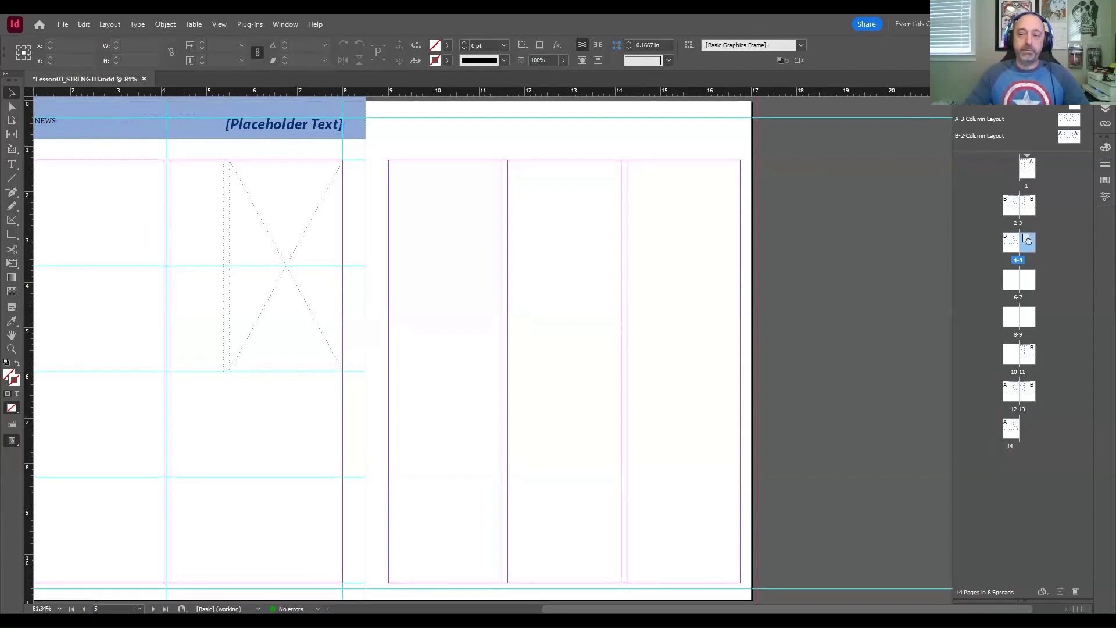
drag(1033, 248, 1027, 433)
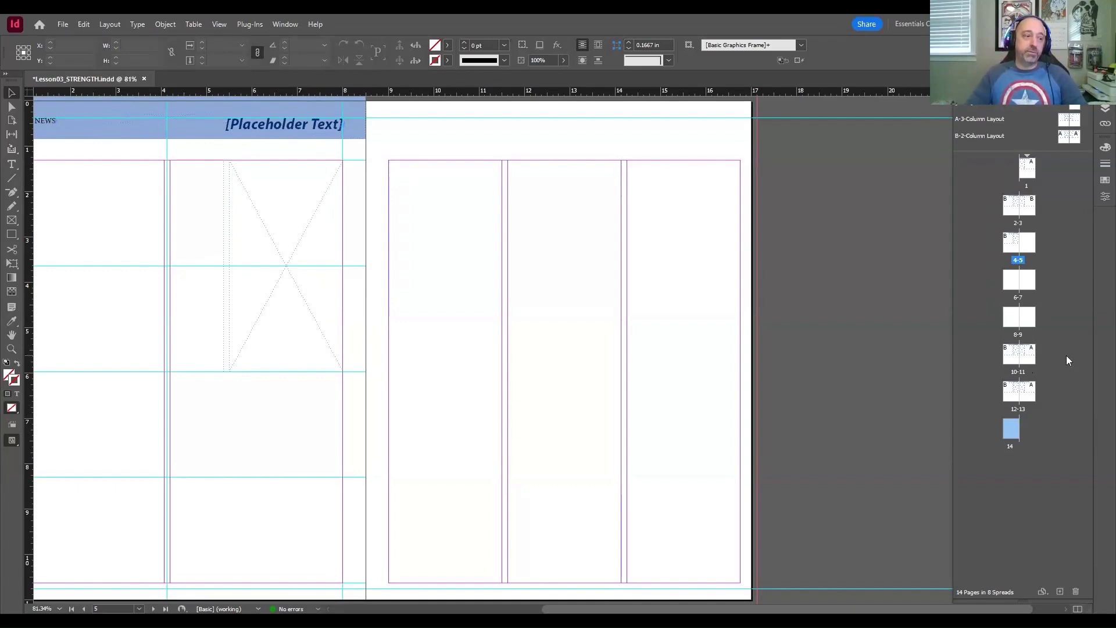
Step: Select the blank pages 5 through 9 together, move them to the end of the document after page 14, and deselect them
drag(1027, 239, 1028, 240)
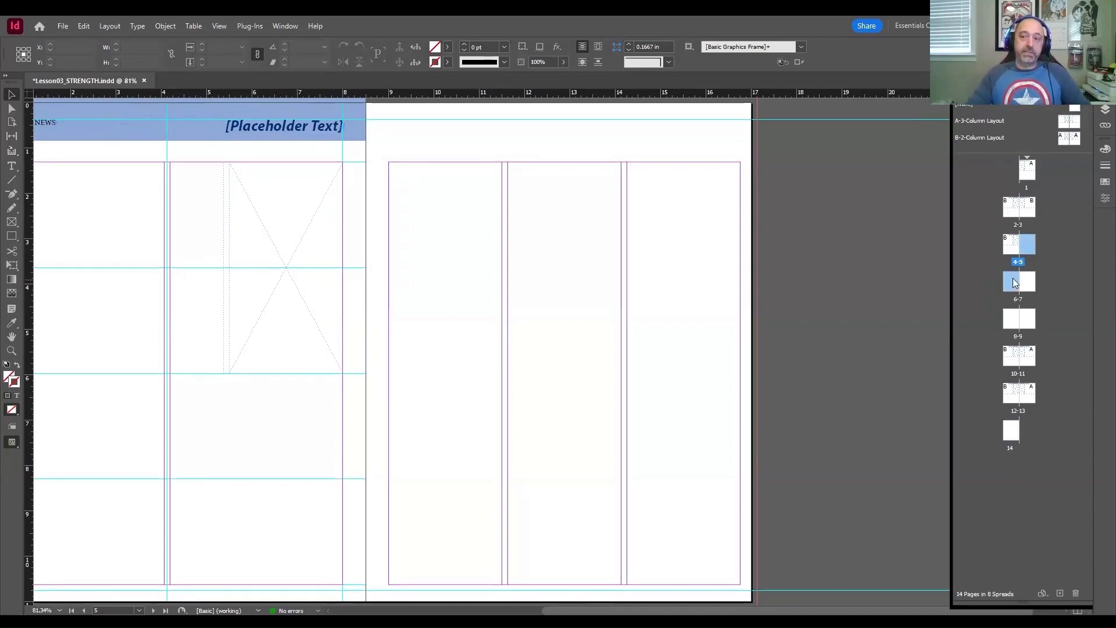
drag(1012, 279, 1015, 280)
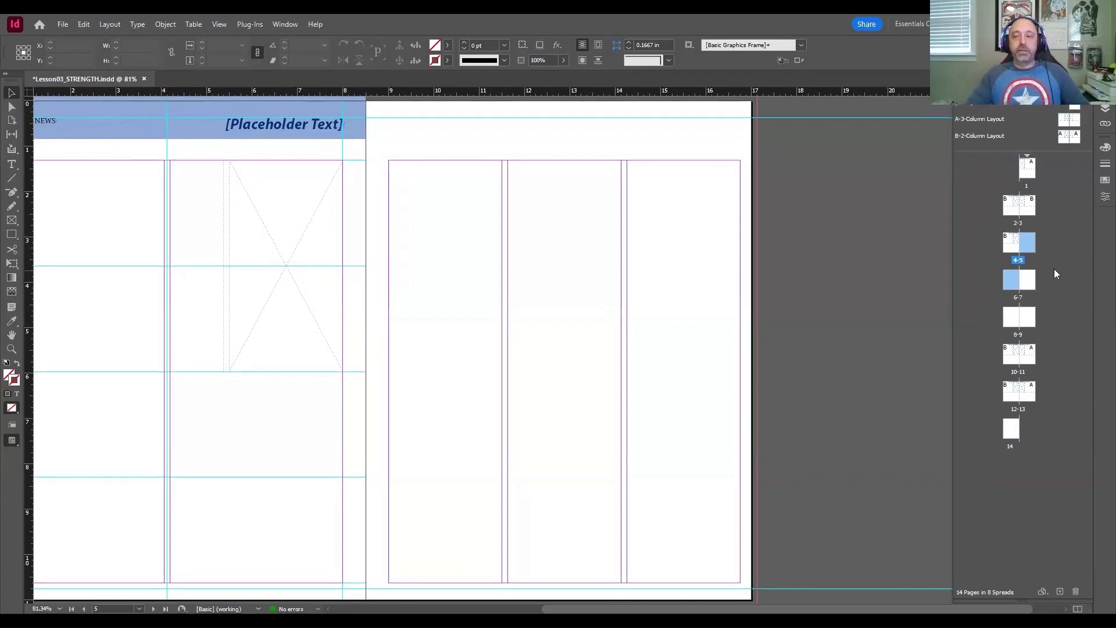
click(1023, 247)
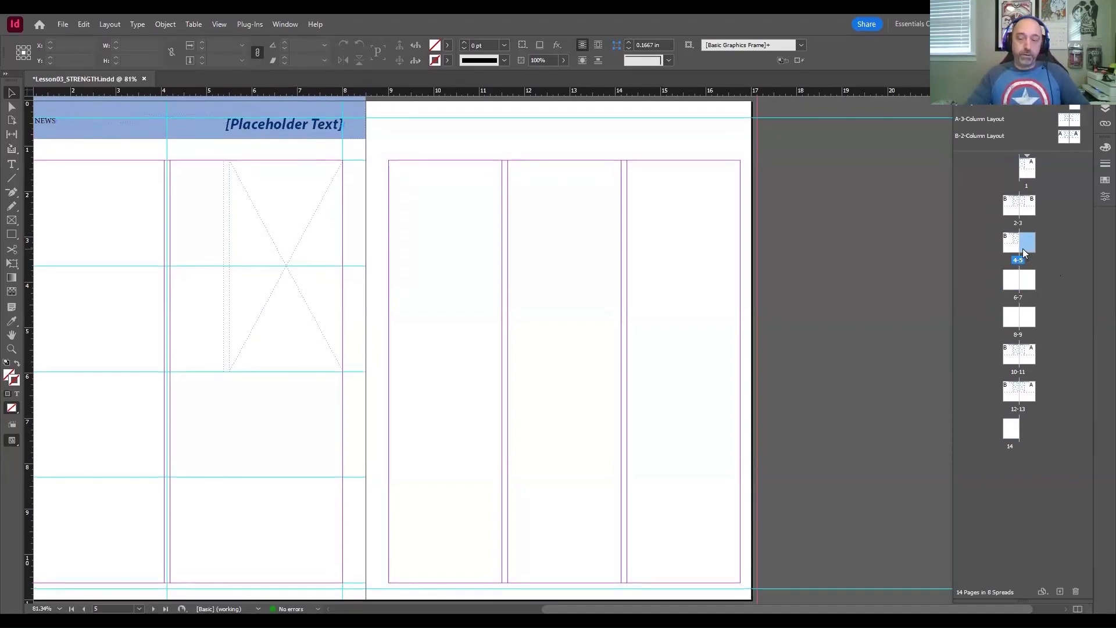
shift+click(1028, 323)
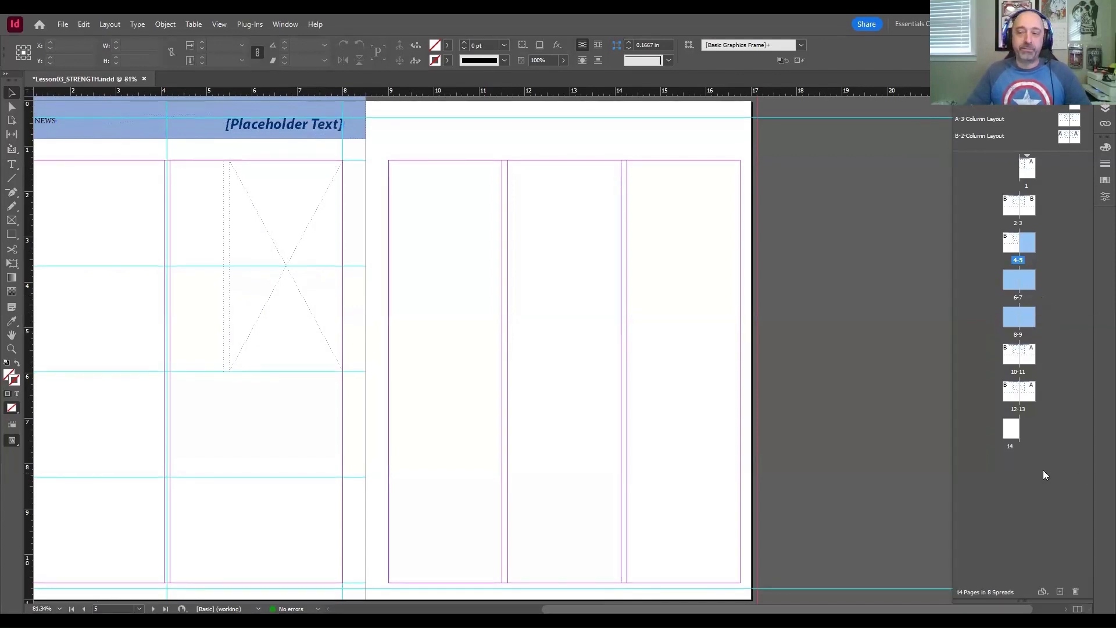
drag(1011, 282, 1026, 432)
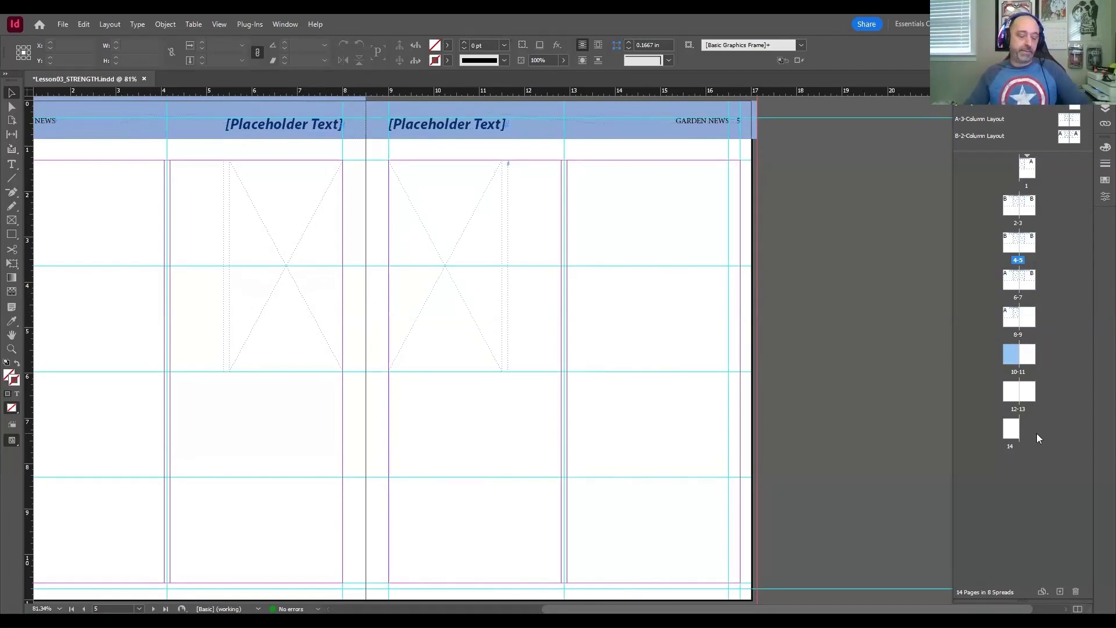
click(1031, 504)
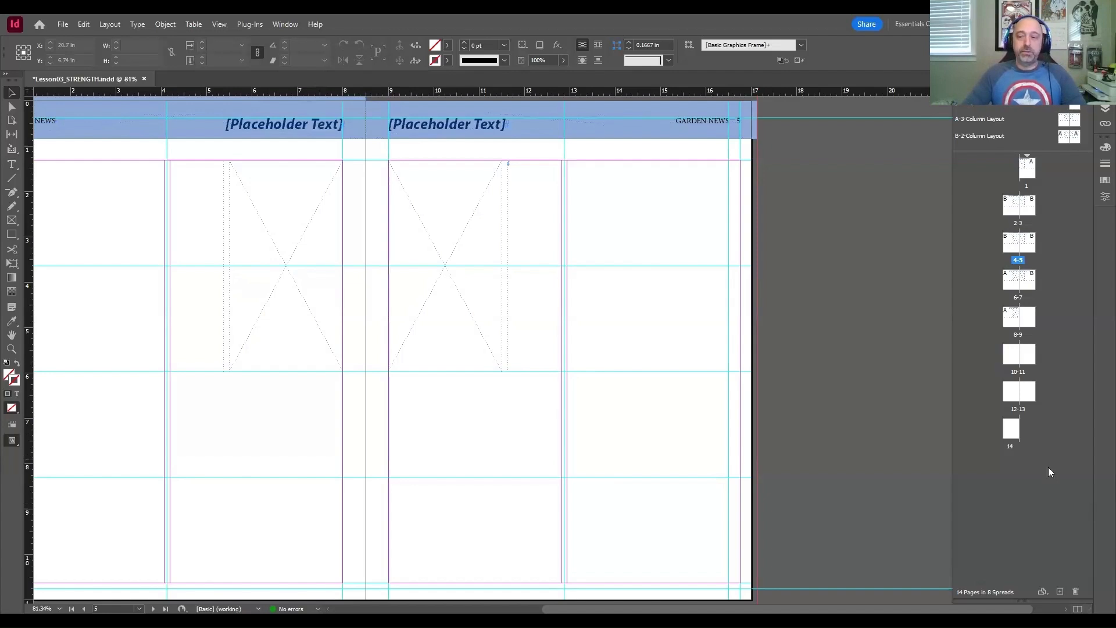
Step: Delete the blank page 14 and the remaining blank pages 9 through 13
double_click(1013, 429)
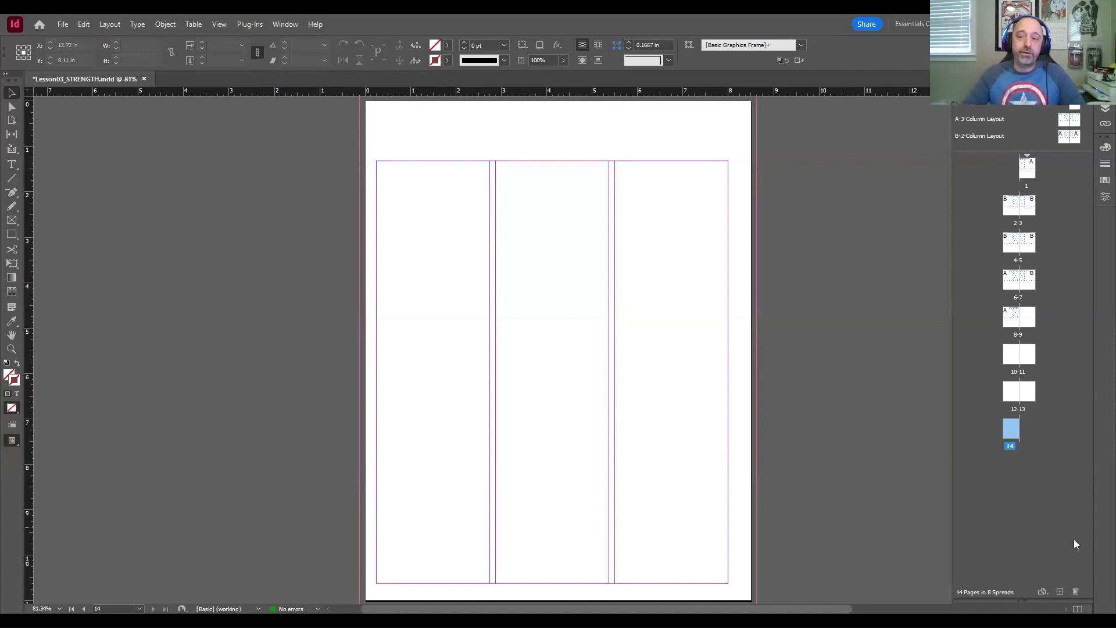
click(1077, 594)
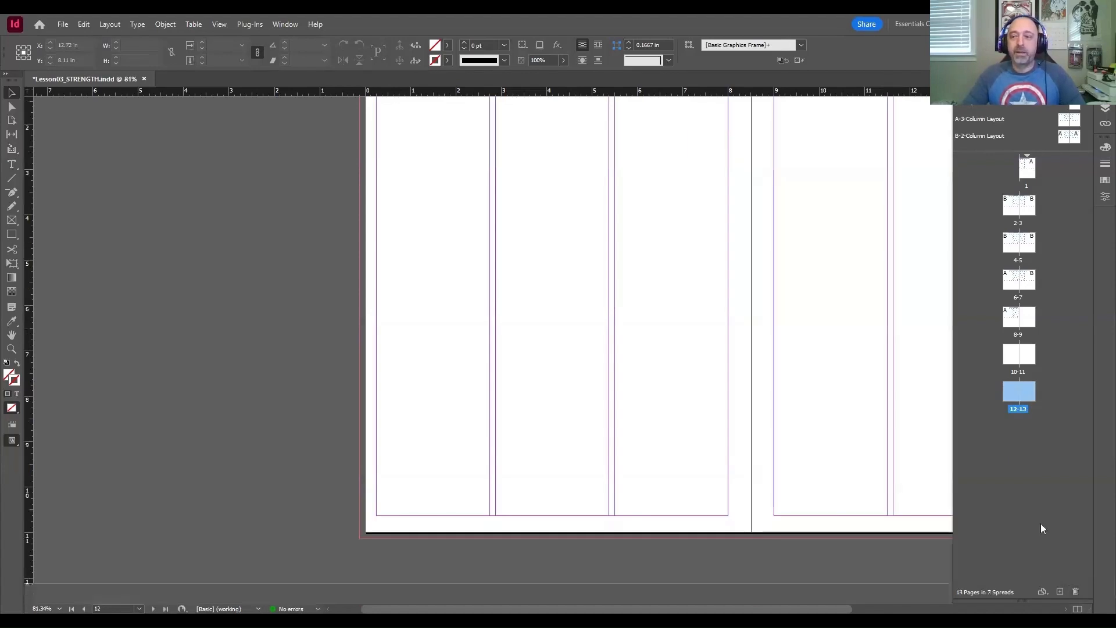
click(1034, 321)
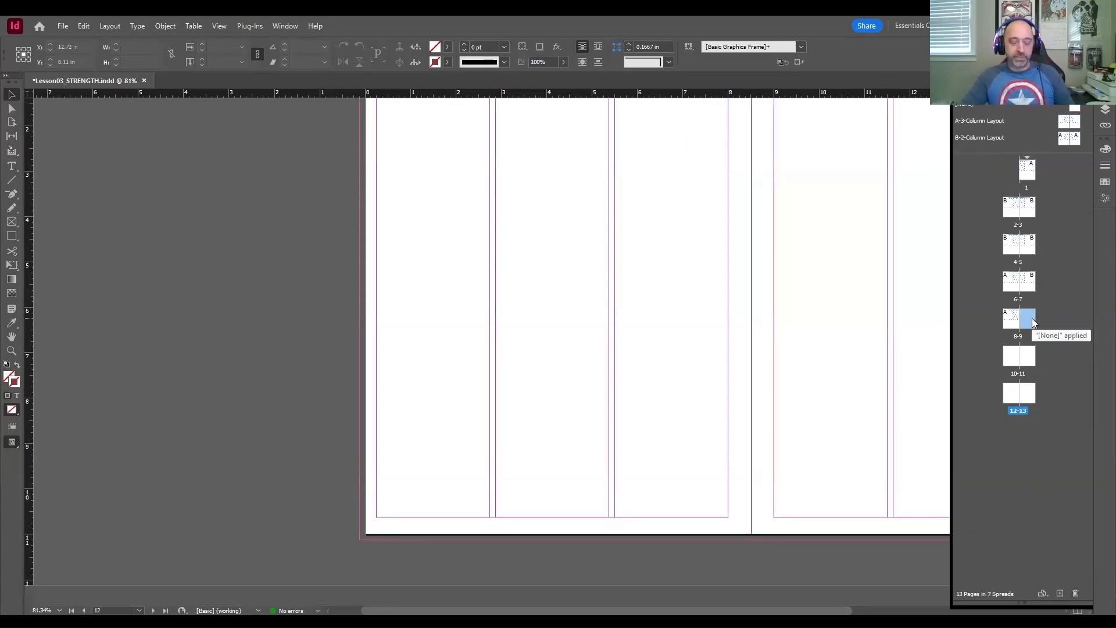
shift+click(1028, 393)
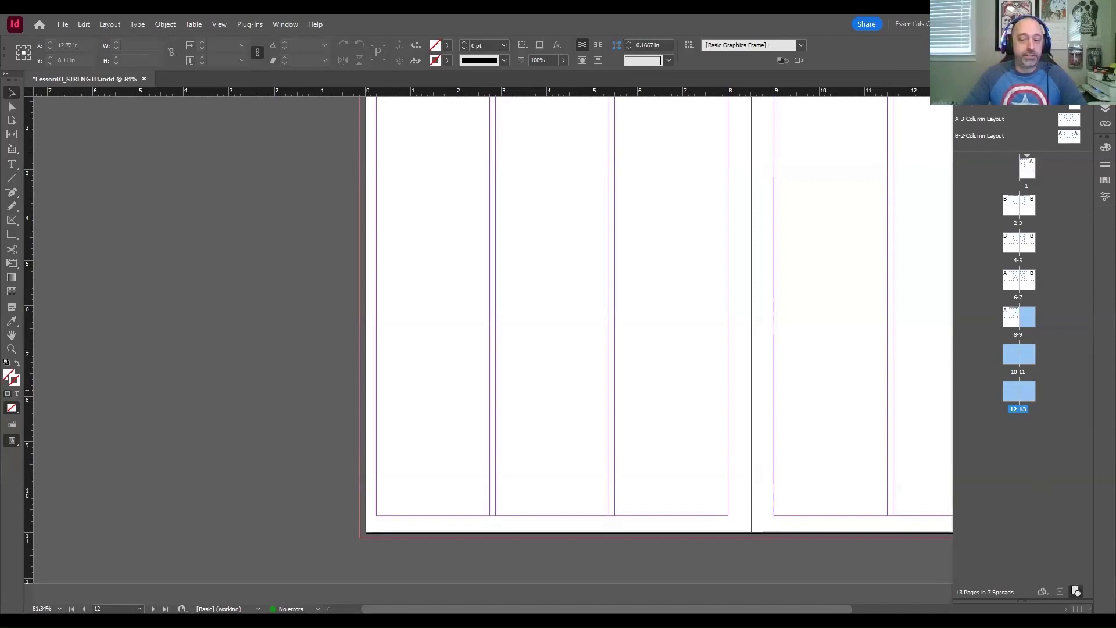
click(1075, 590)
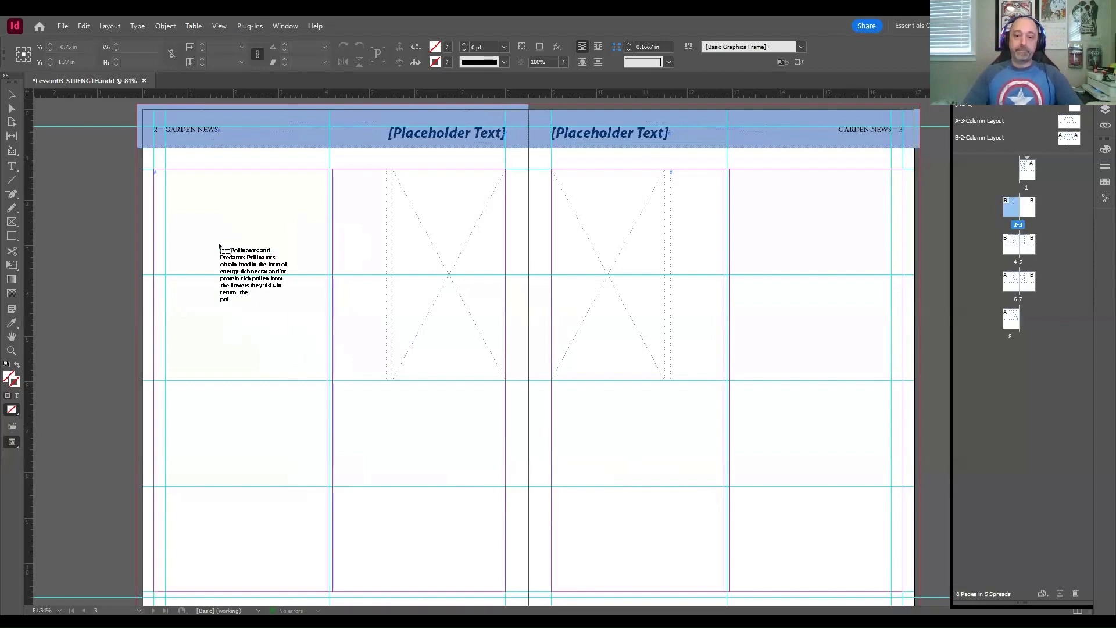
Step: Place the loaded "Pollinators and Predators" article in page 2's text frame and Article2.txt in page 3's text frame
click(219, 246)
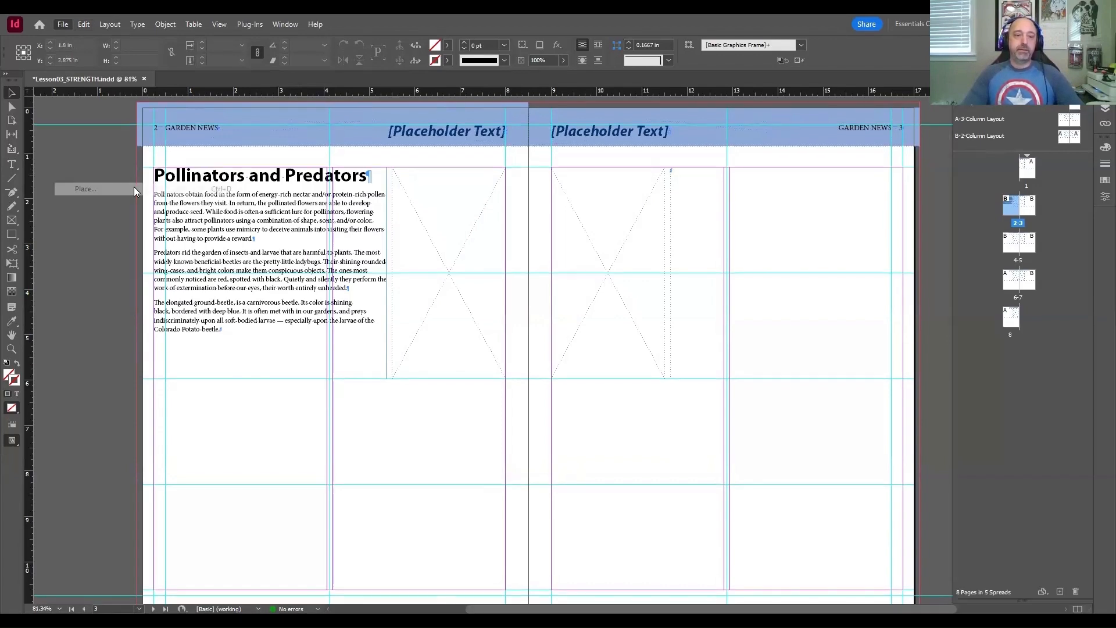
key(ctrl+d)
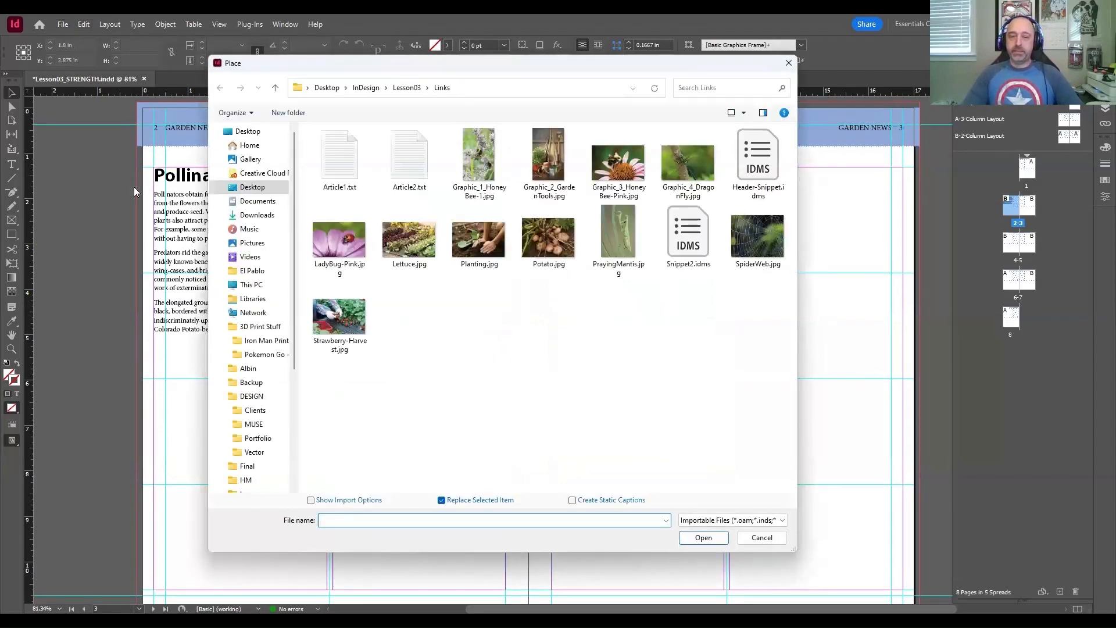
click(409, 158)
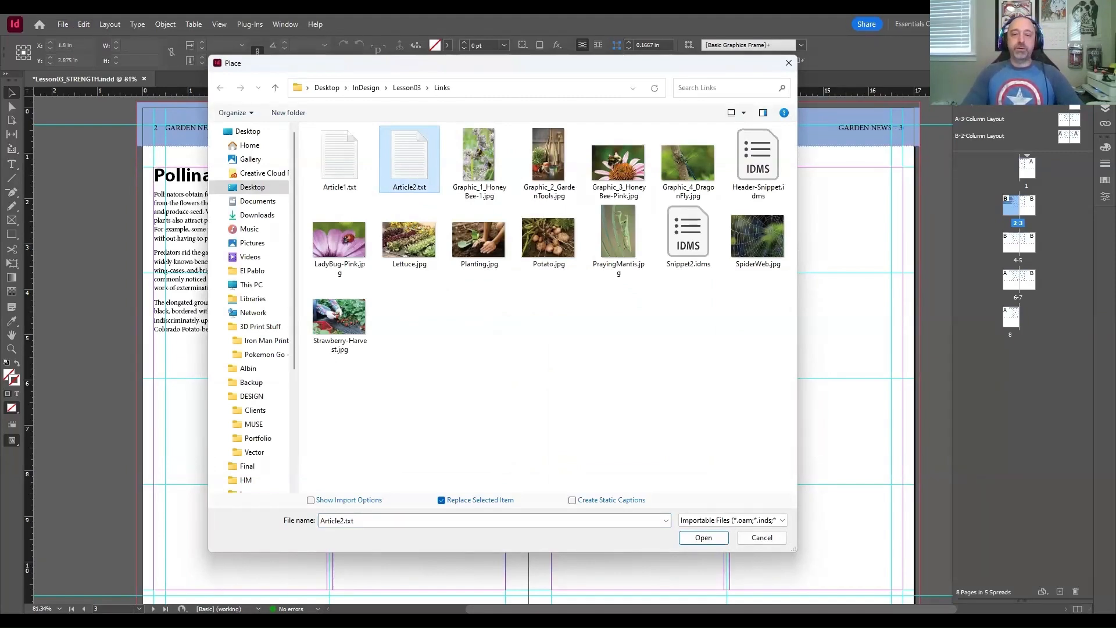
click(703, 537)
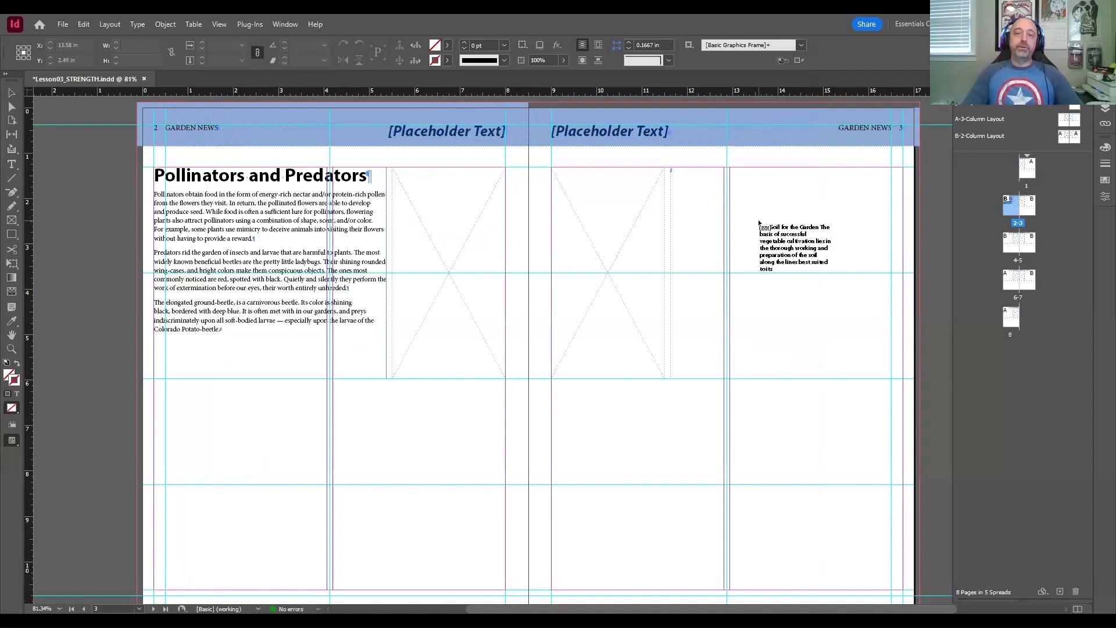
click(798, 218)
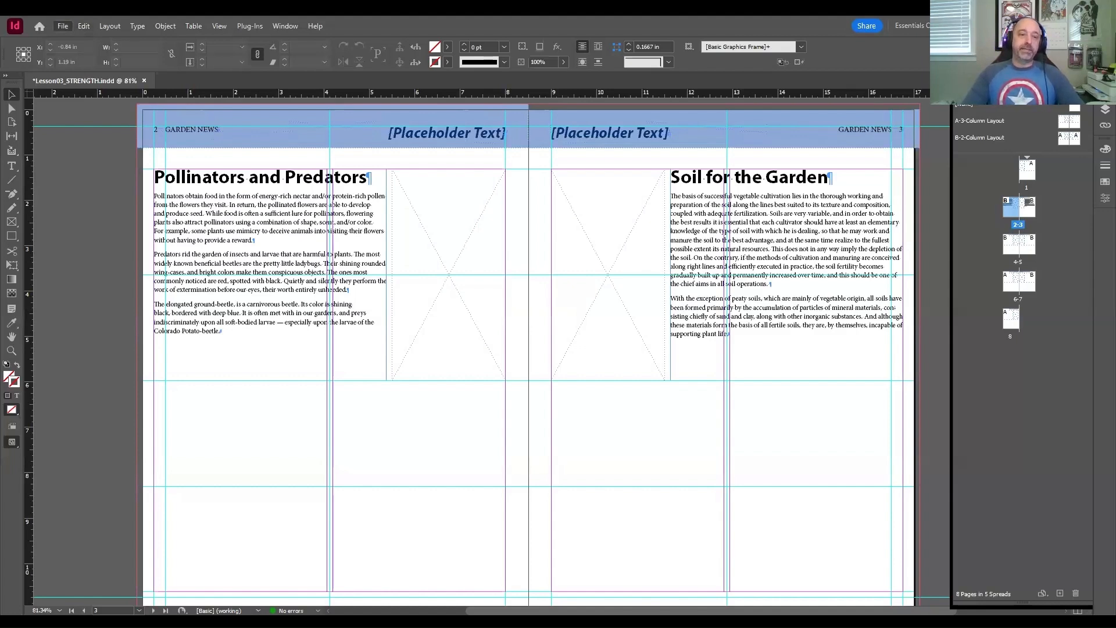
Step: Place Graphic_1_HoneyBee-1.jpg in page 2's empty graphics frame, undoing any placement outside the frame, and deselect it
click(63, 26)
click(93, 192)
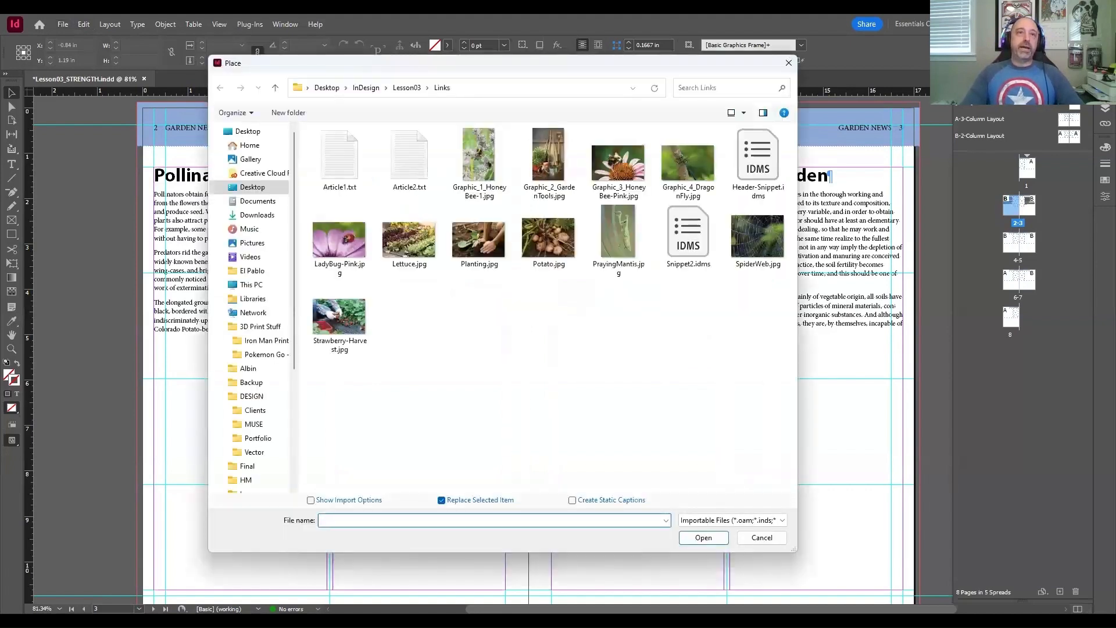
click(479, 163)
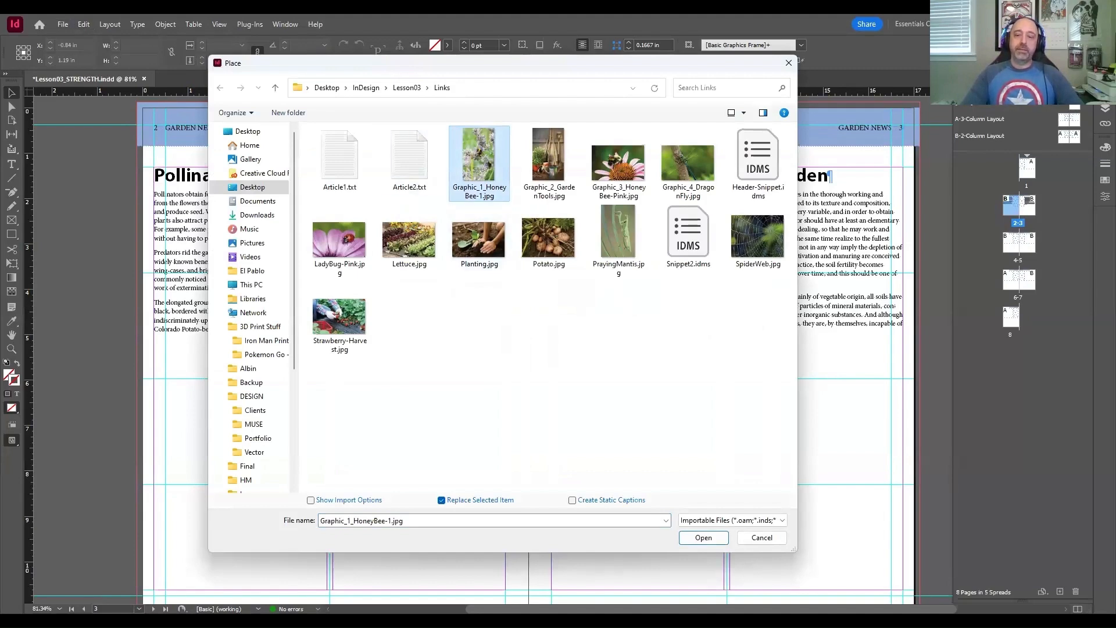
click(700, 538)
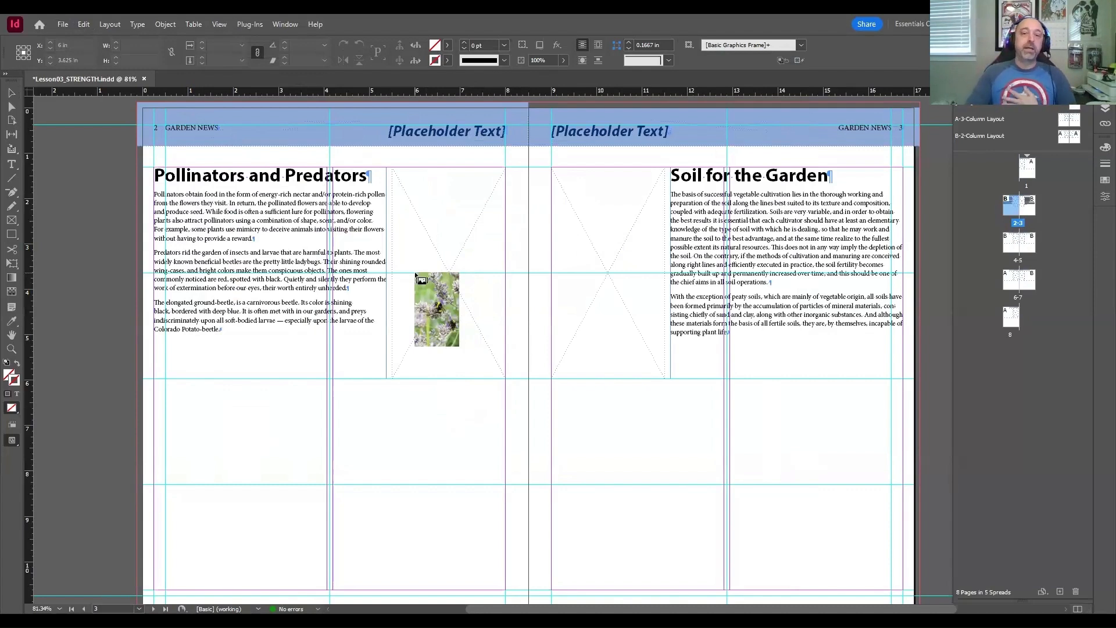
click(415, 274)
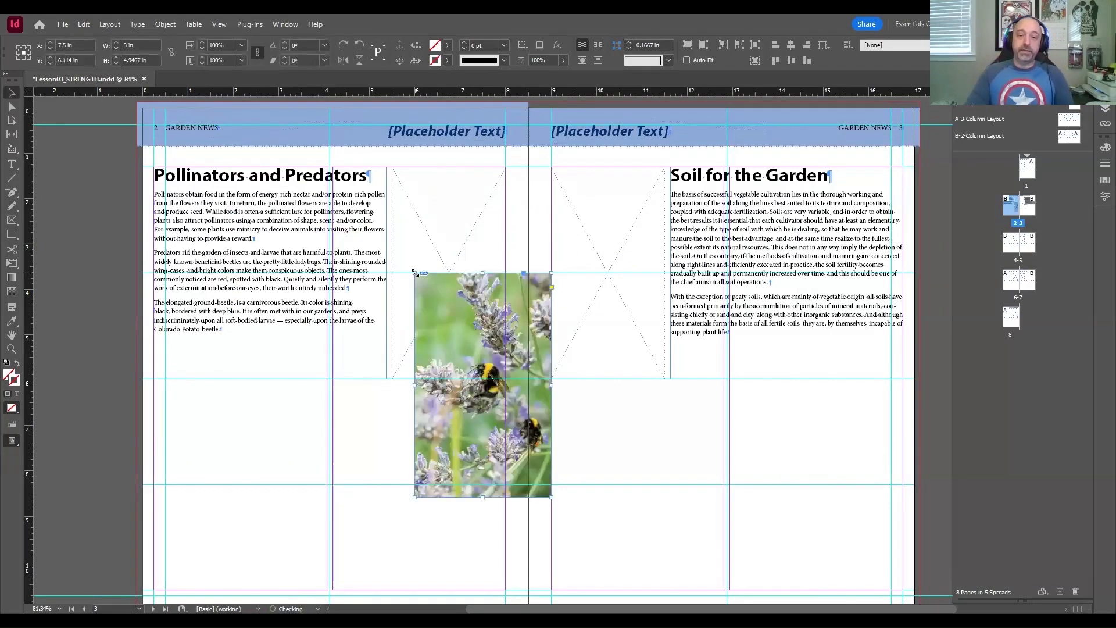
key(ctrl+z)
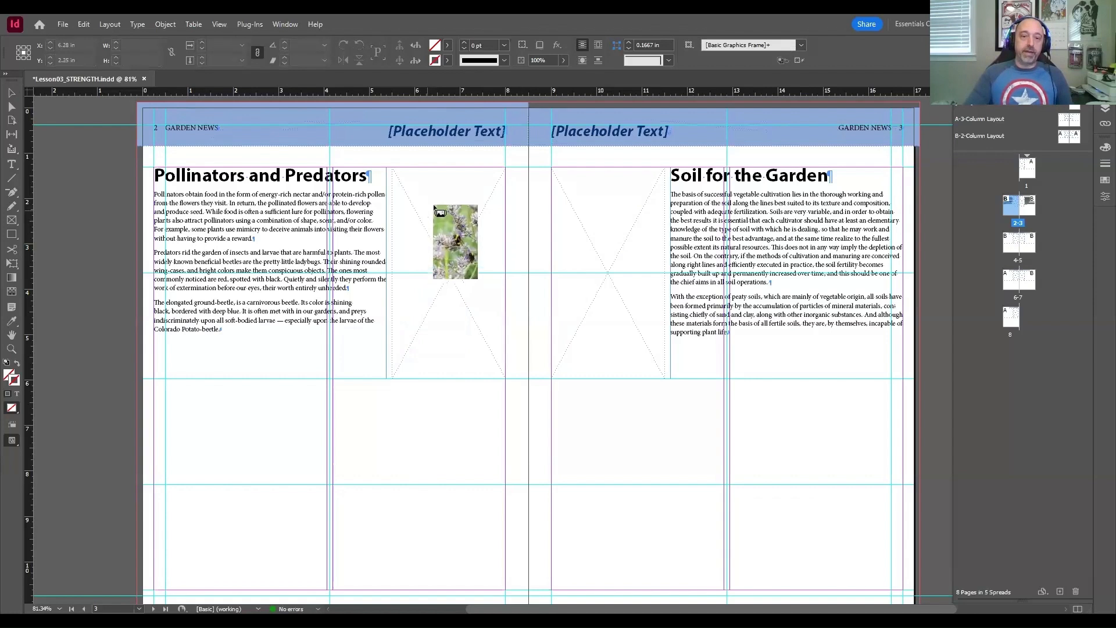
click(422, 184)
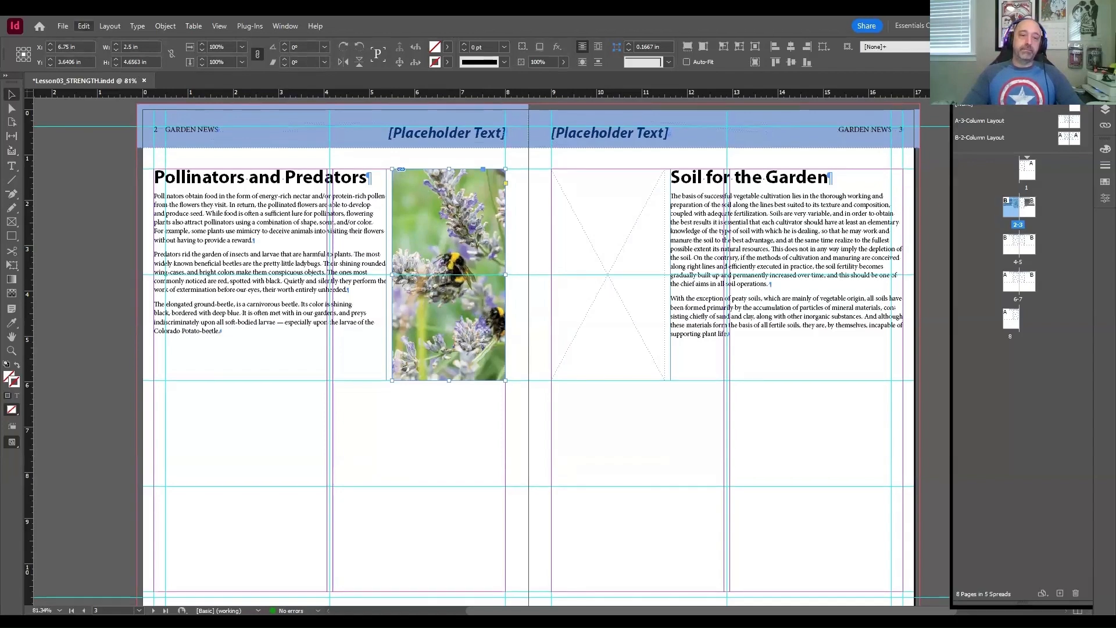
click(47, 128)
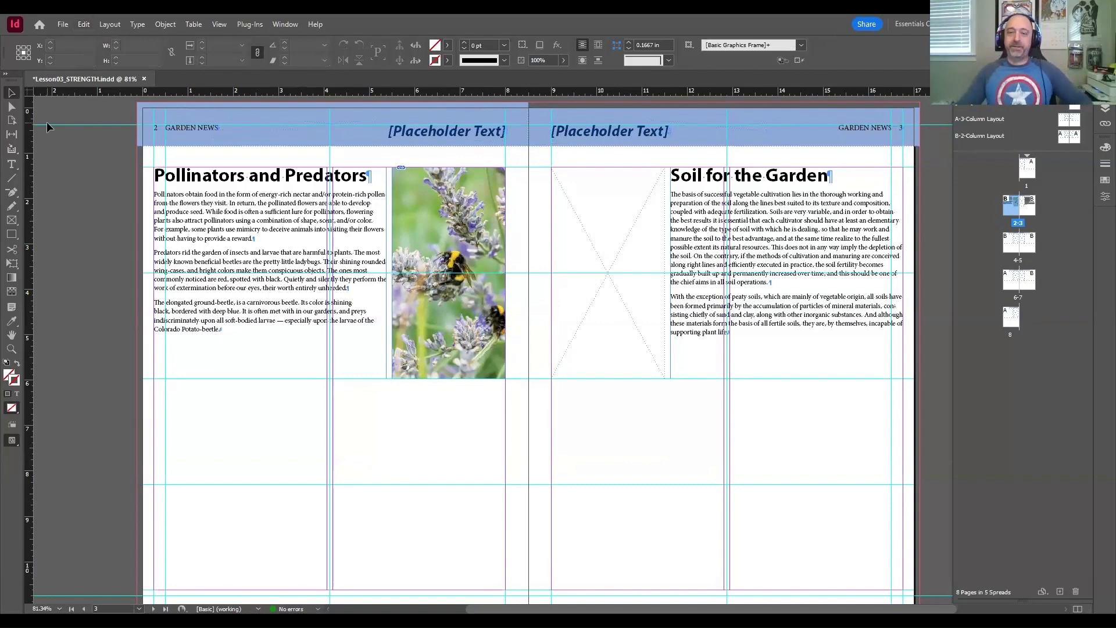
Step: Place Graphic_2_GardenTools.jpg in page 3's empty graphics frame, undoing the replacement of page 2's honeybee graphic, and deselect everything
click(434, 203)
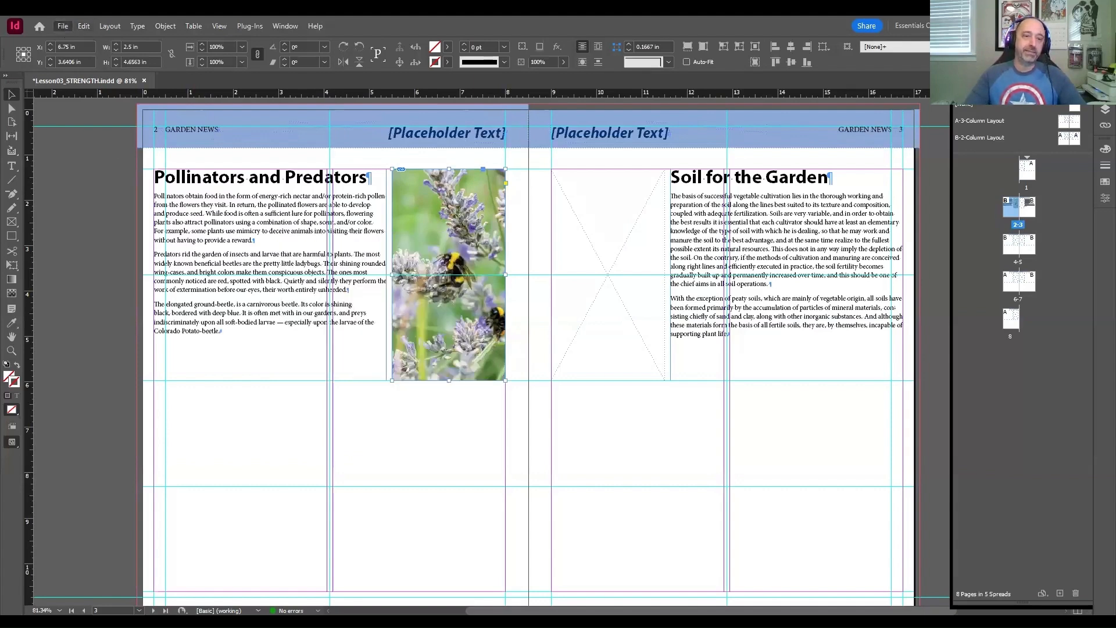
key(ctrl+d)
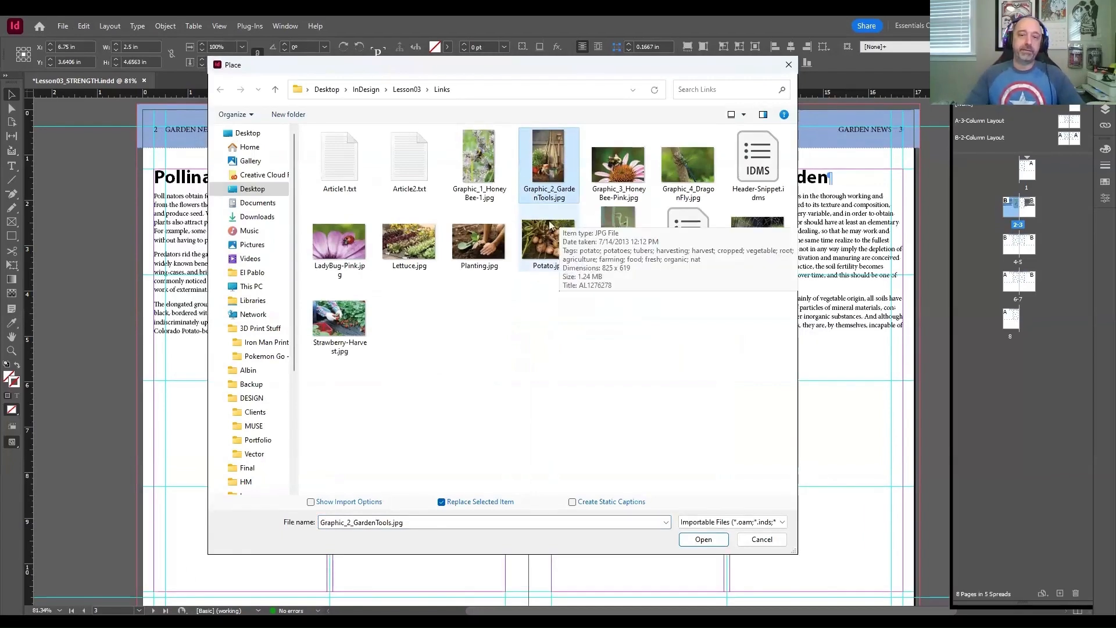
click(704, 540)
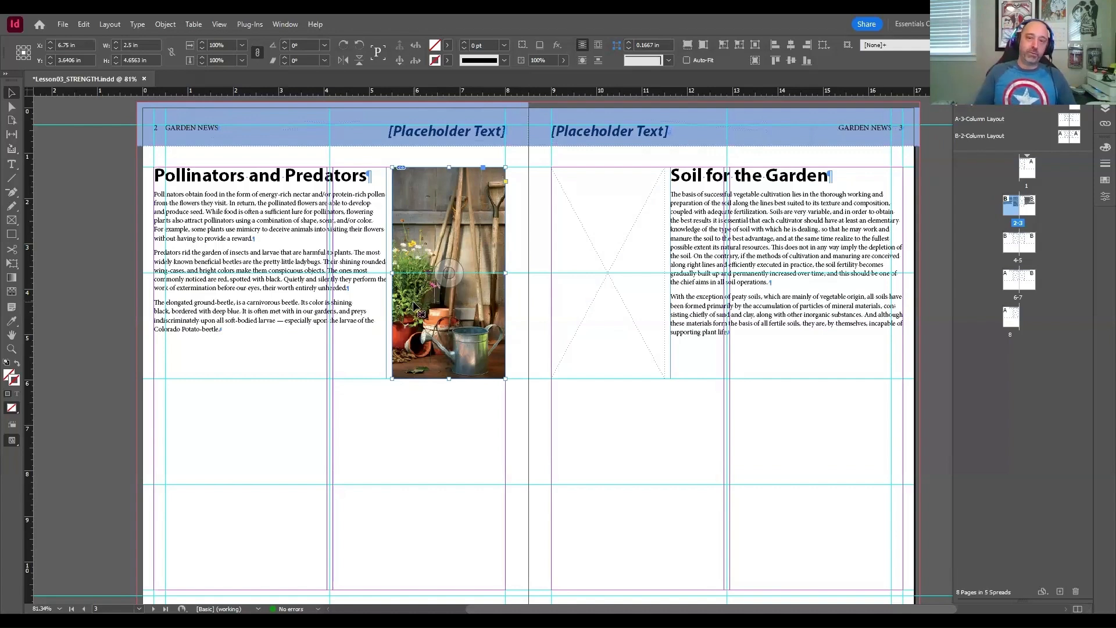
click(414, 304)
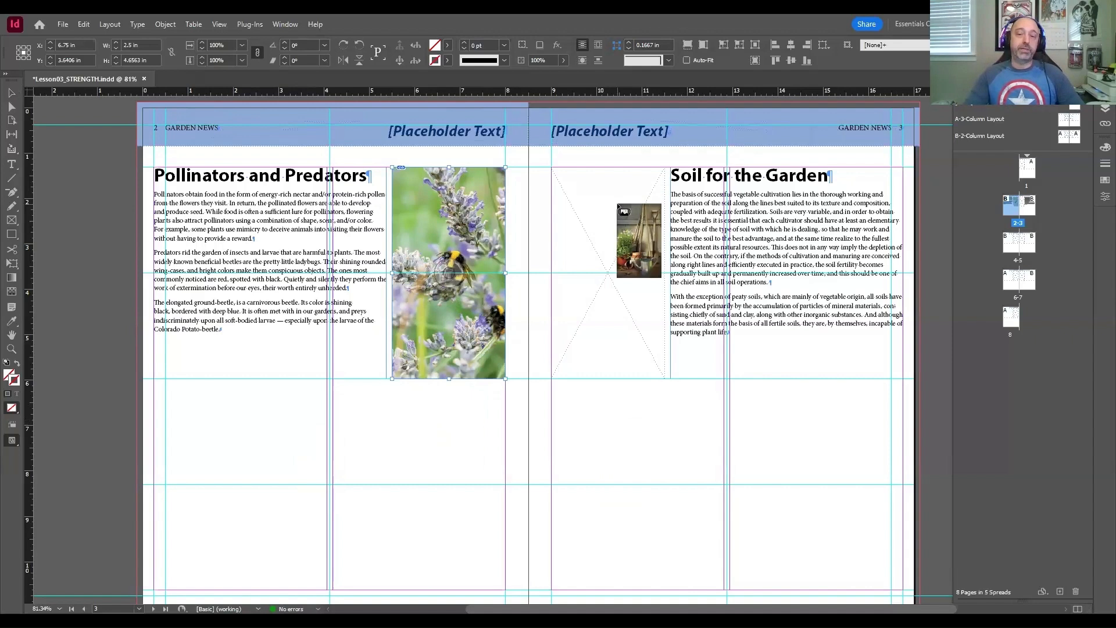
click(584, 194)
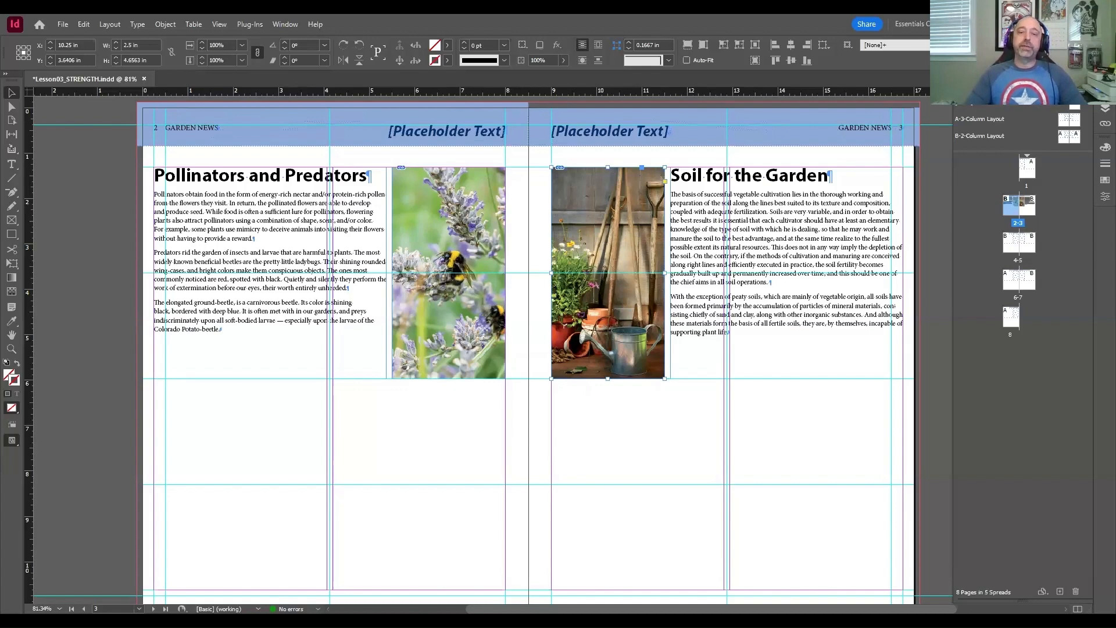
scroll(518, 369, down, 1)
scroll(517, 369, up, 1)
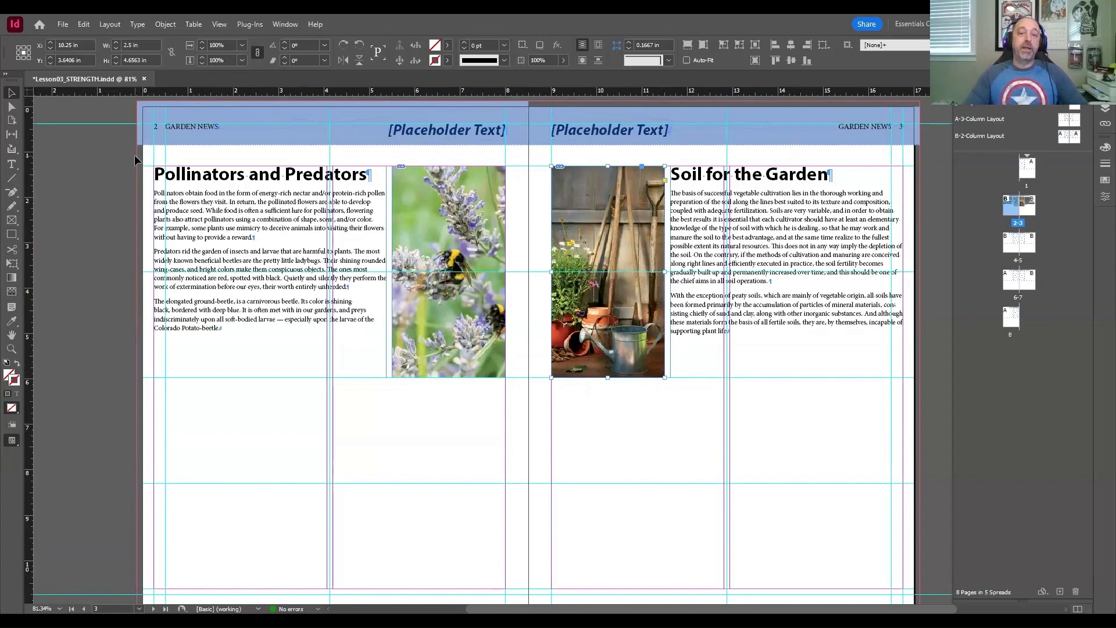
click(83, 27)
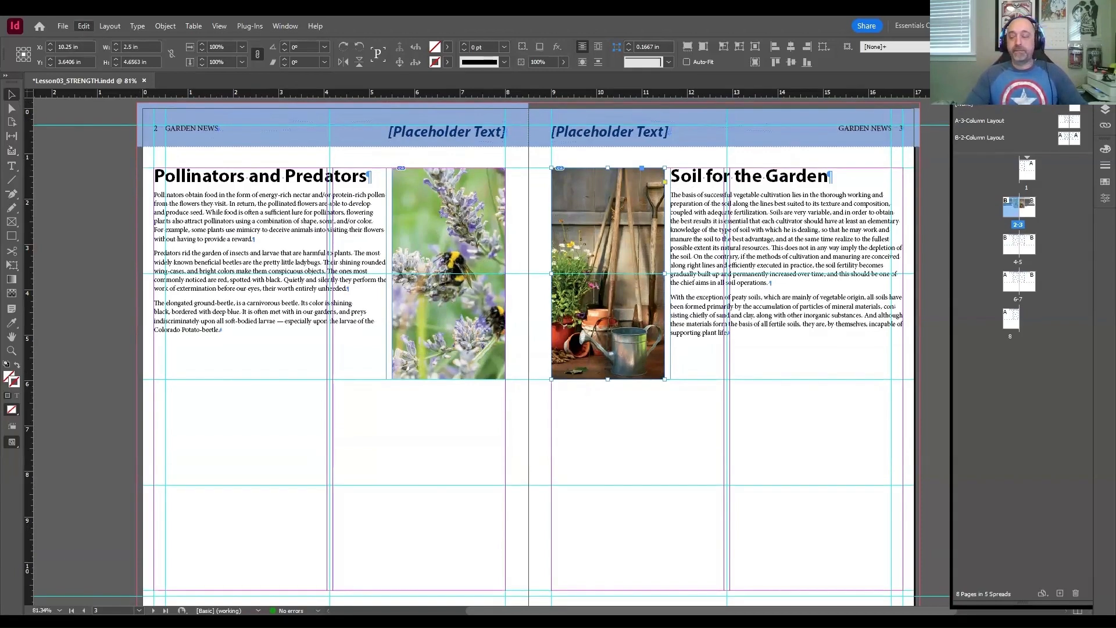
click(107, 234)
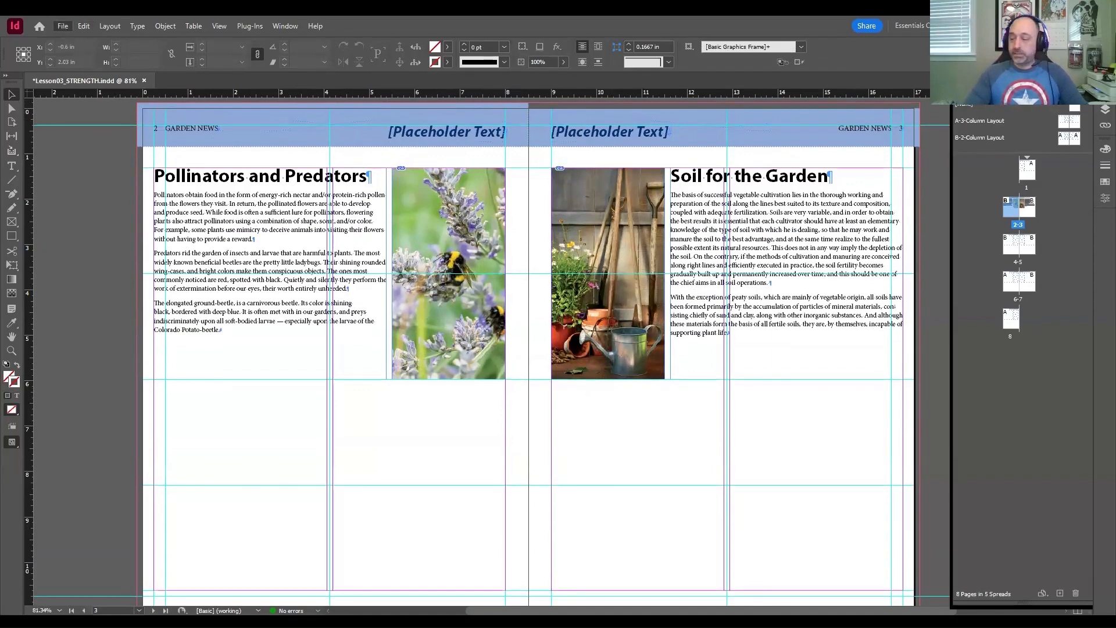
Step: Place the snippet Snippet2.idms on the page 2-3 spread, starting at the upper-left bleed corner of page 2
click(63, 25)
click(98, 197)
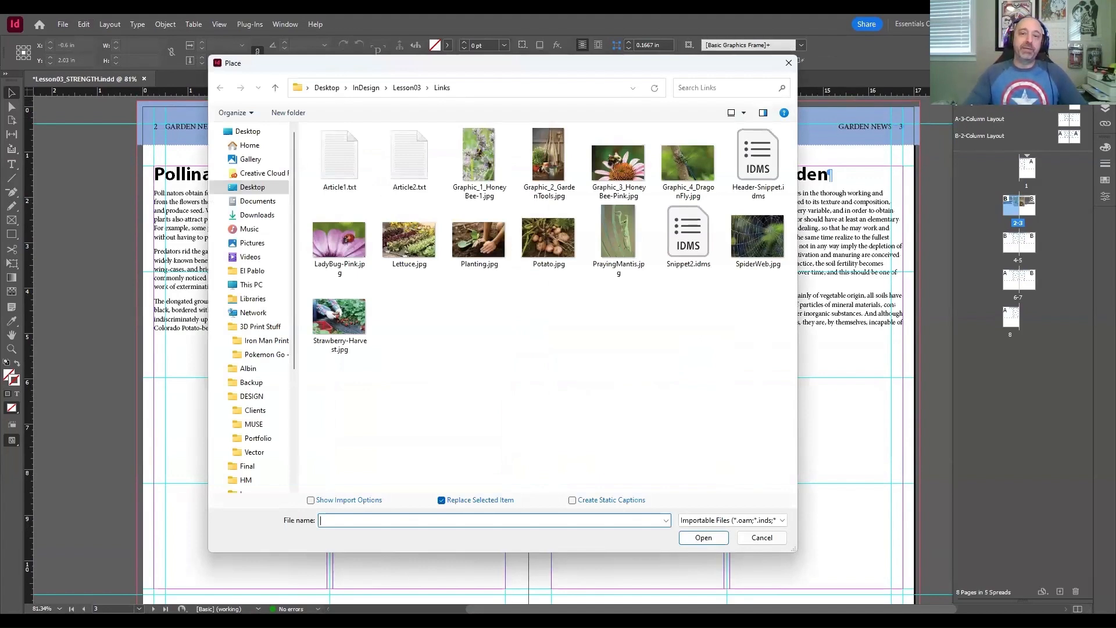
click(688, 237)
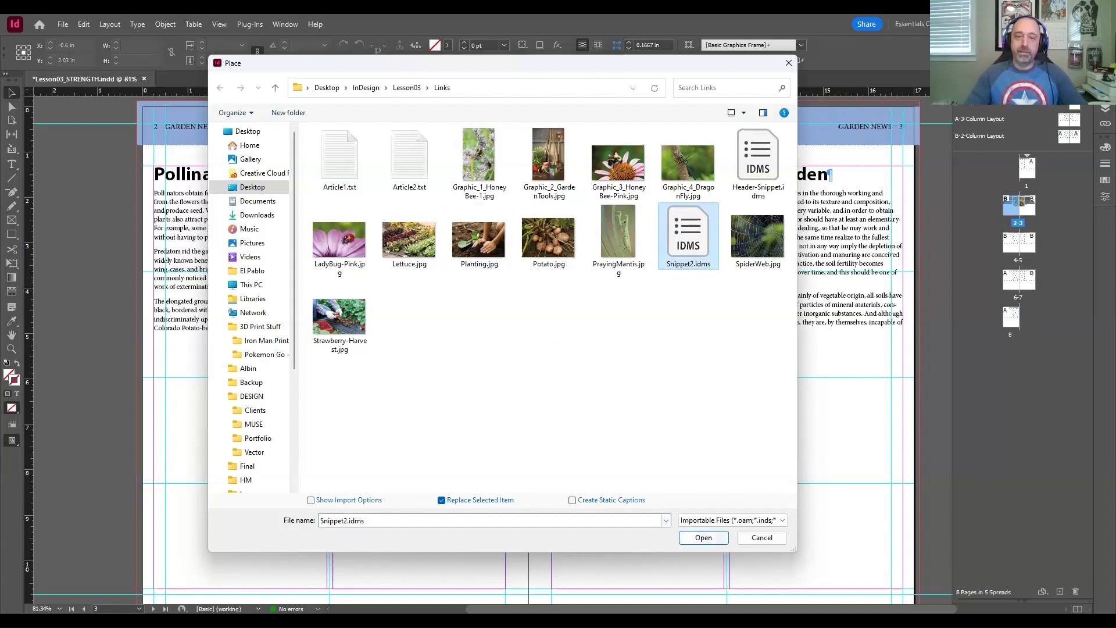
click(703, 537)
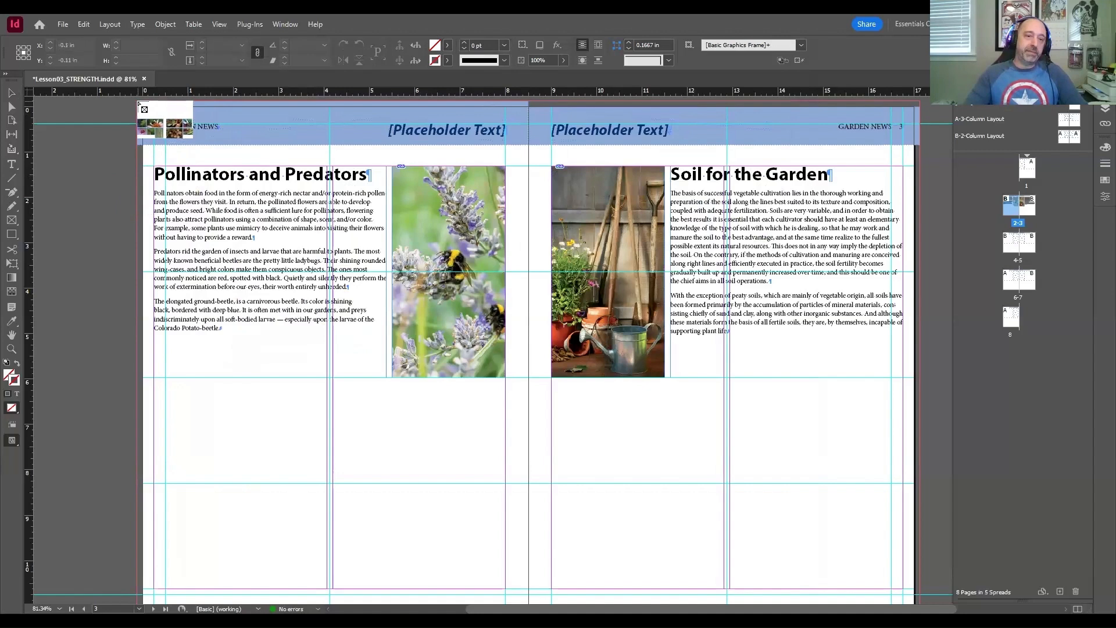
click(139, 104)
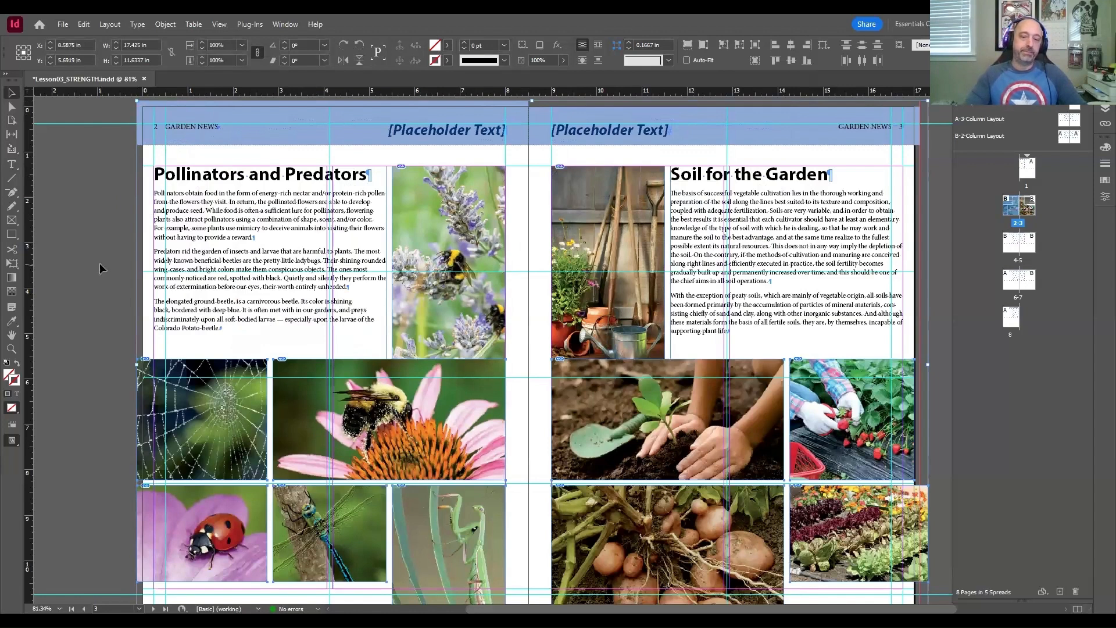
scroll(100, 267, down, 1)
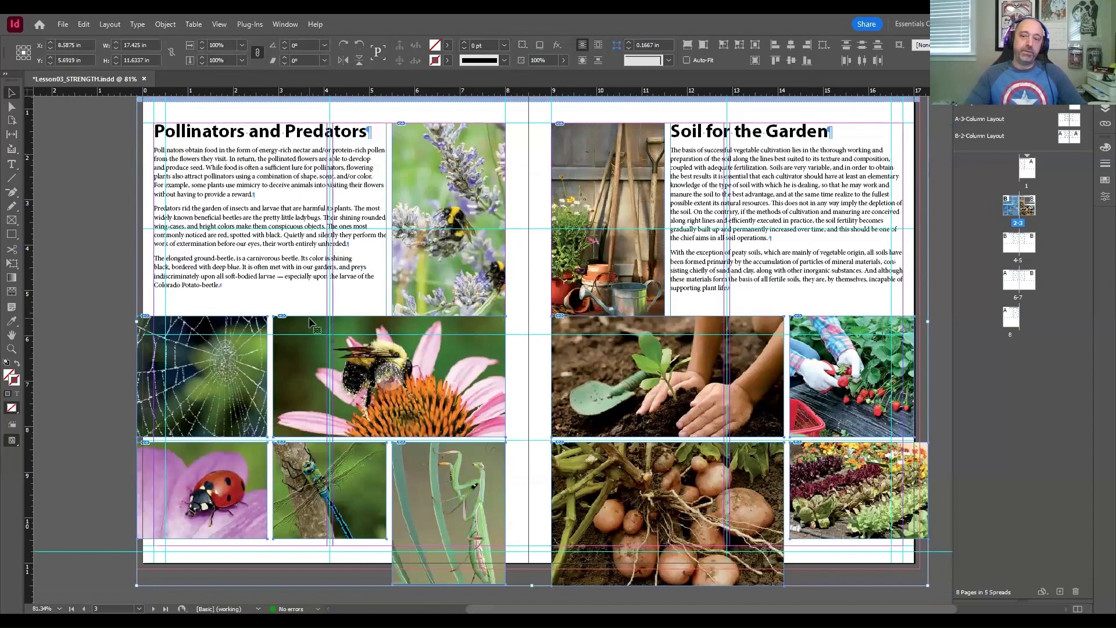
scroll(310, 323, up, 1)
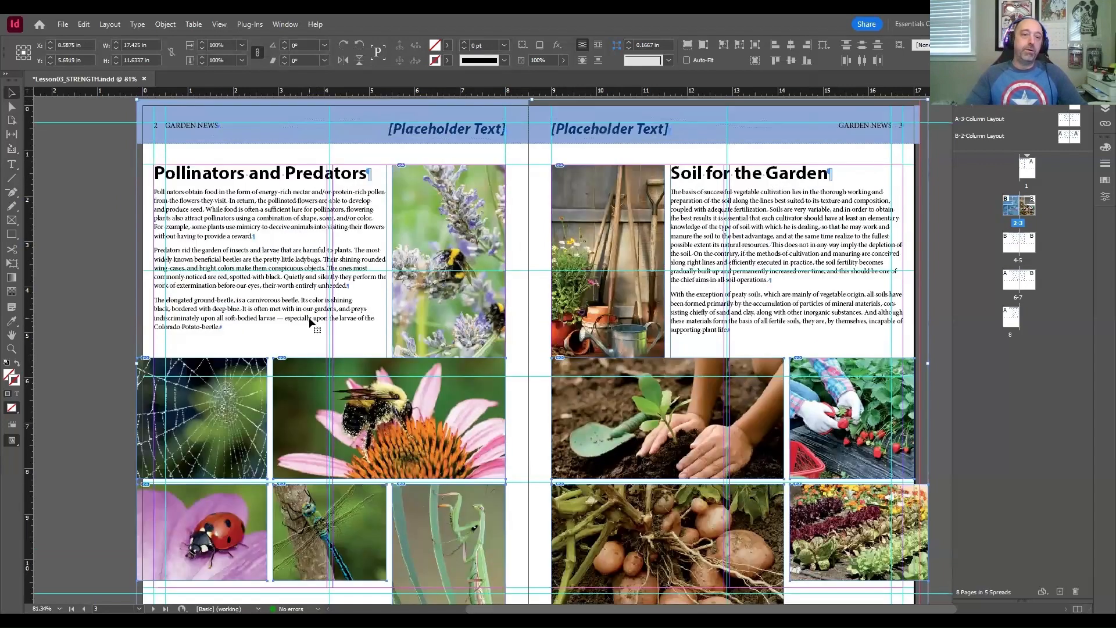
Step: Undo the snippet placement, try it at page 2's upper-left page corner, and return it to the bleed corner
key(ctrl+z)
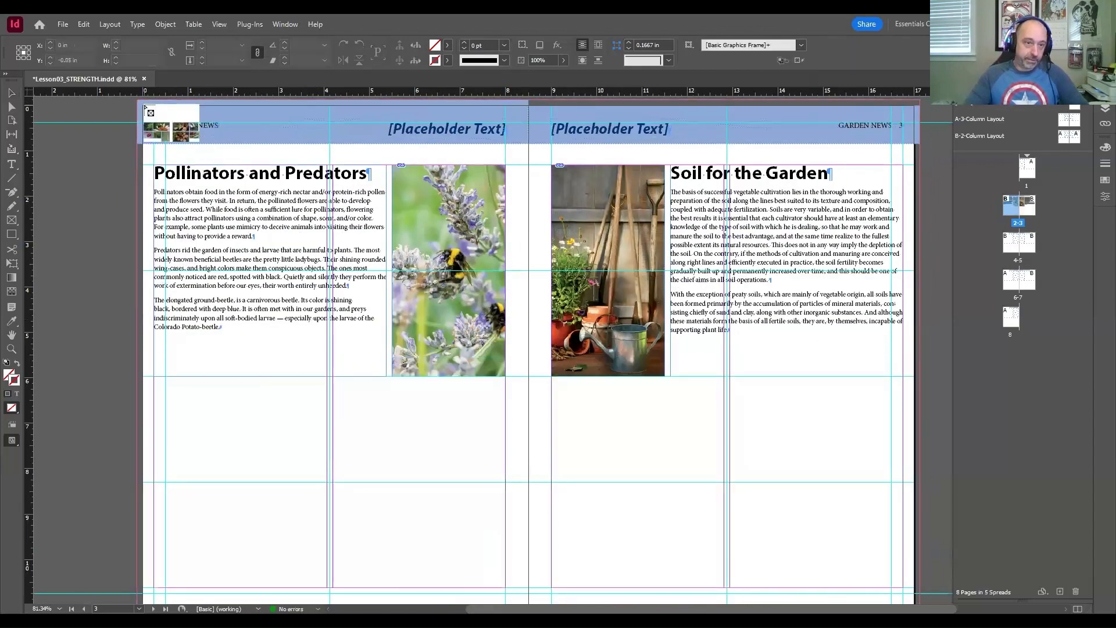
key(ctrl+shift+z)
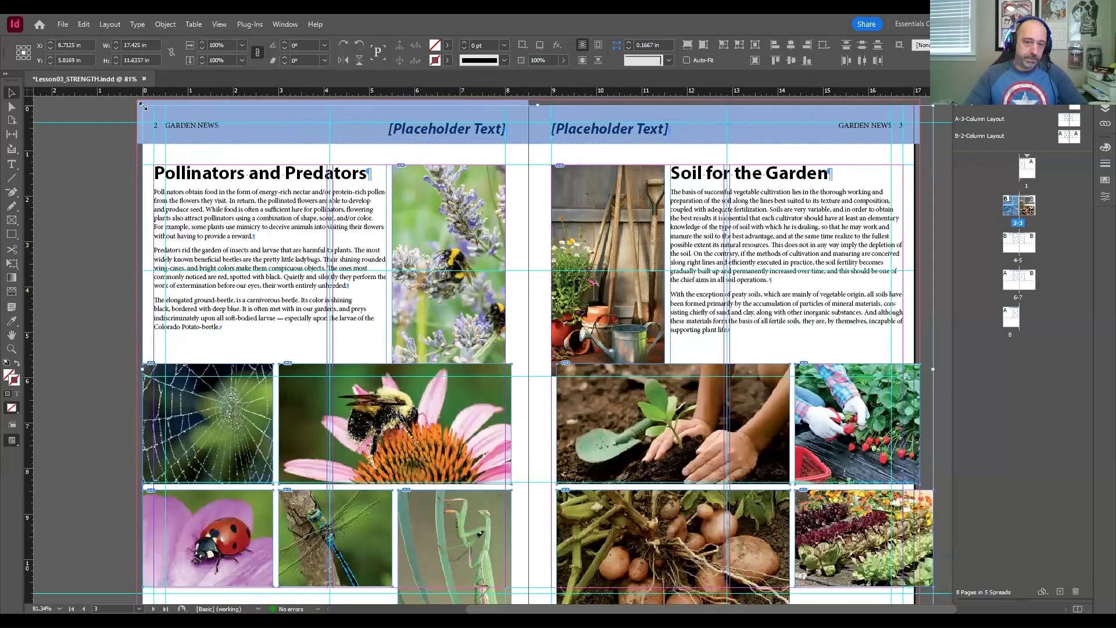
key(ctrl+z)
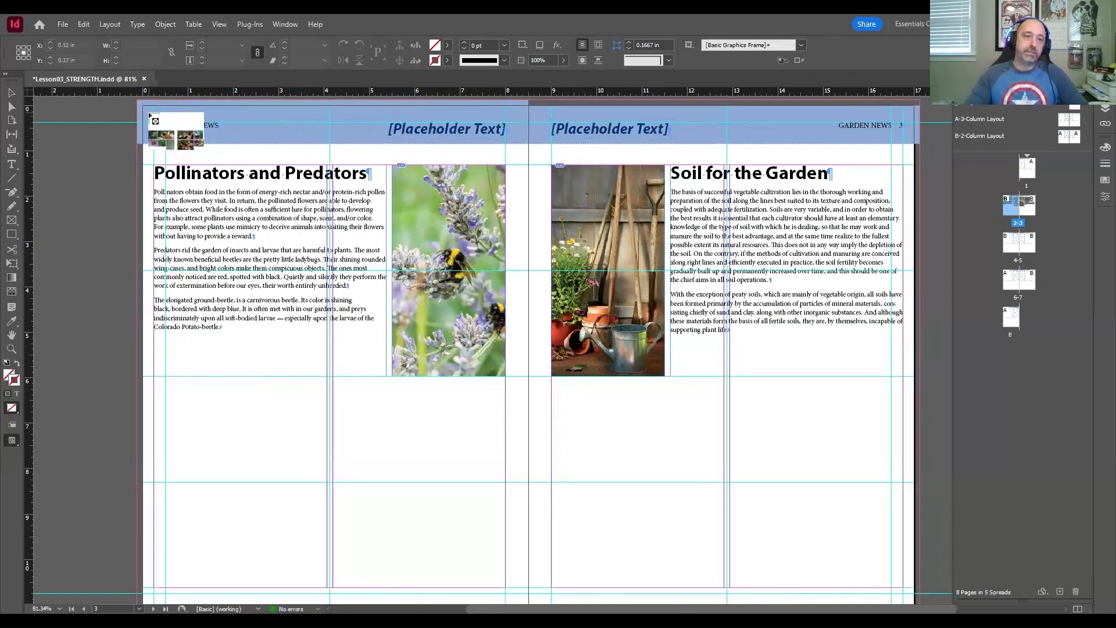
key(ctrl+shift+z)
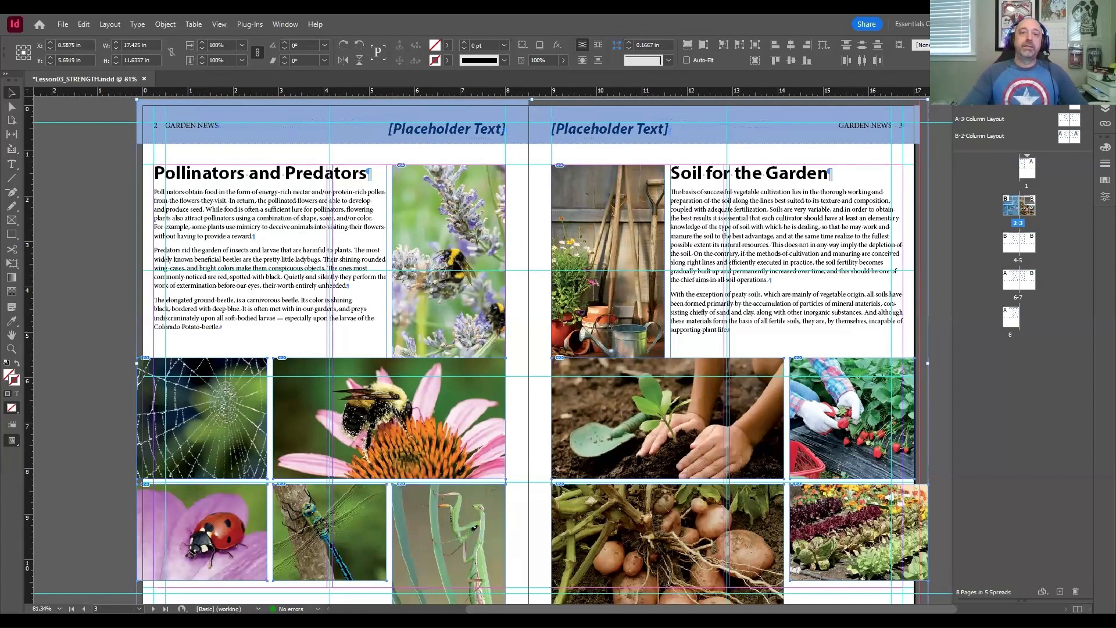
Step: Nudge the snippet's selected images straight down to Y 5.8169 in, undoing any excess movement, and deselect them
scroll(536, 424, down, 2)
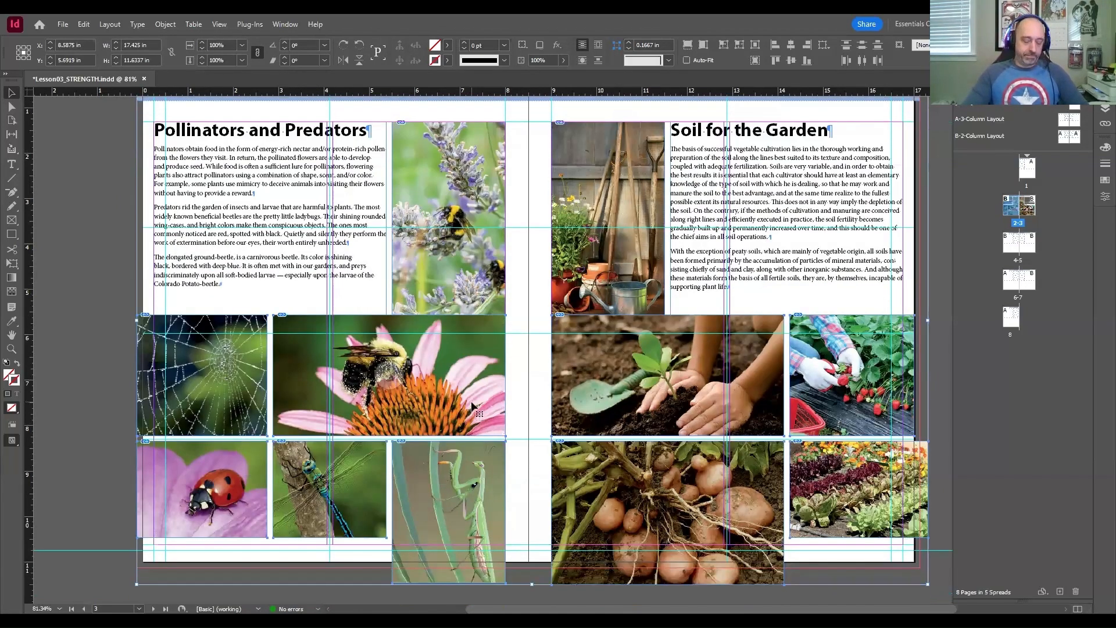
mouse_move(472, 407)
mouse_down()
mouse_move(471, 418)
mouse_move(466, 403)
mouse_up()
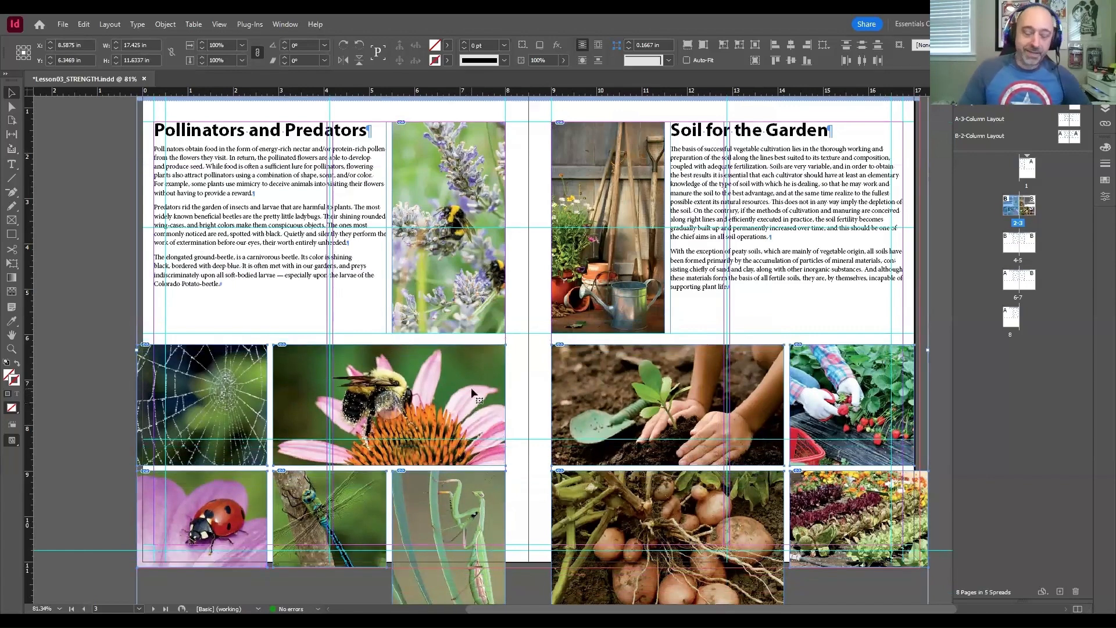
key(ctrl+z)
key(ctrl+z)
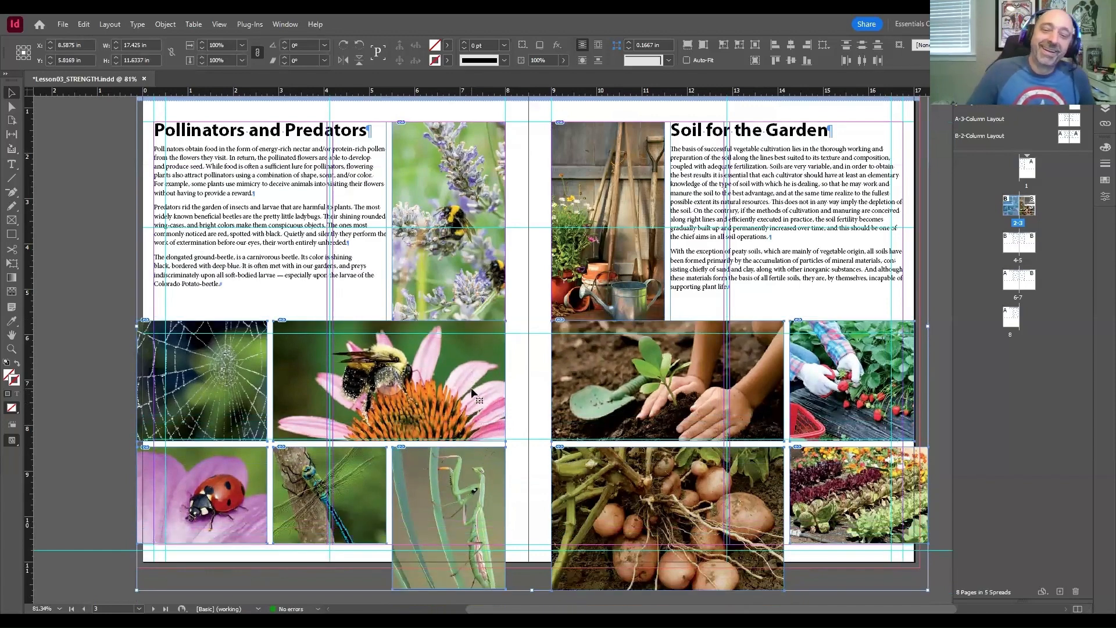
click(521, 390)
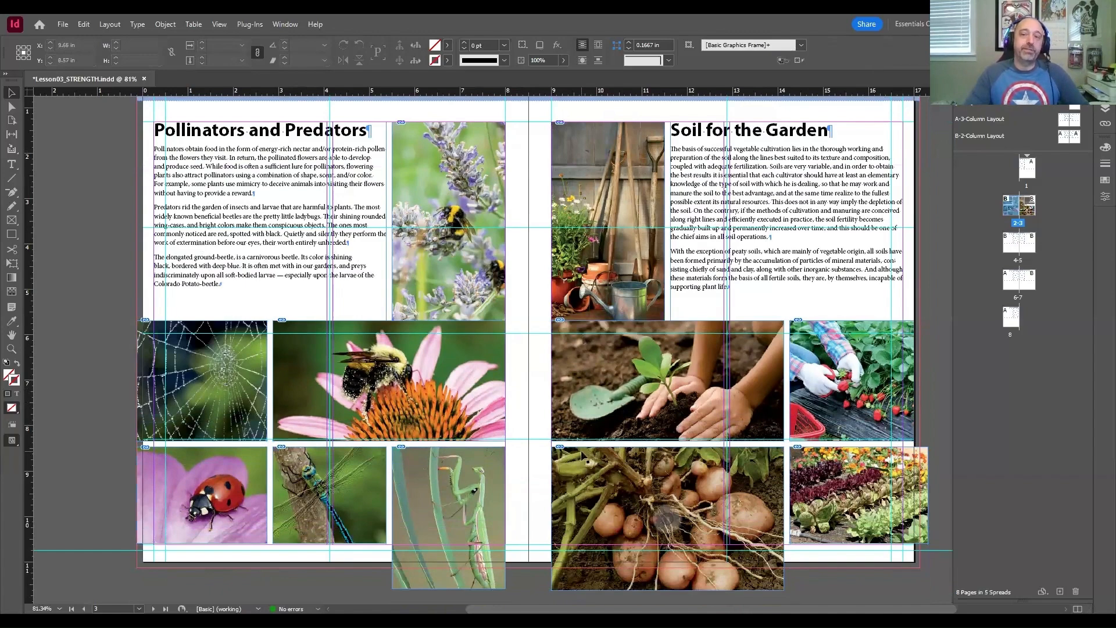
scroll(599, 461, down, 2)
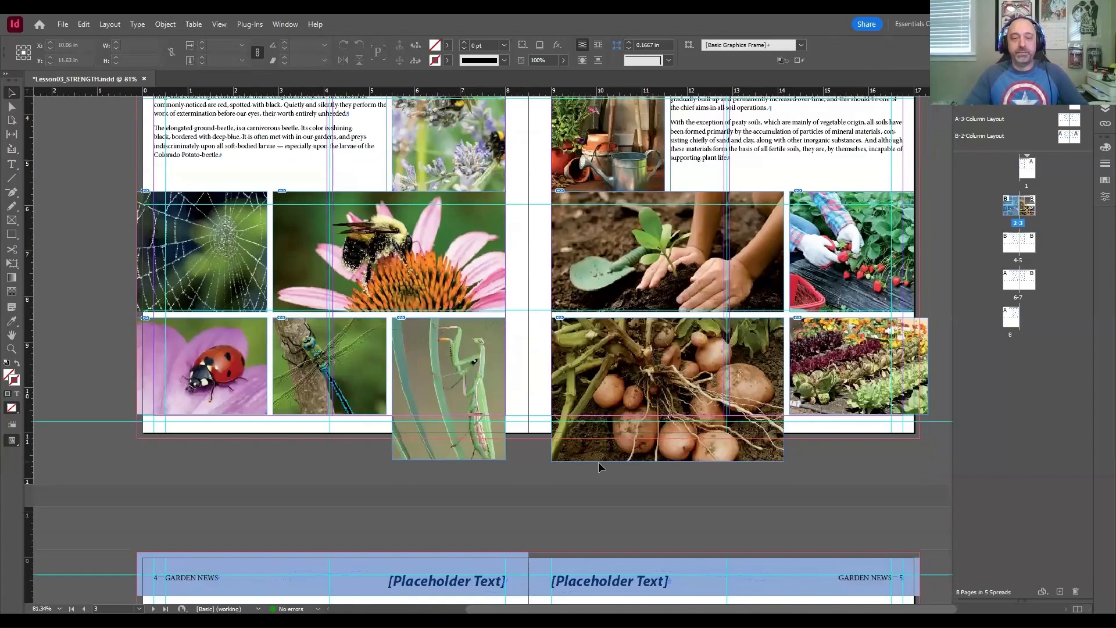
scroll(599, 461, up, 5)
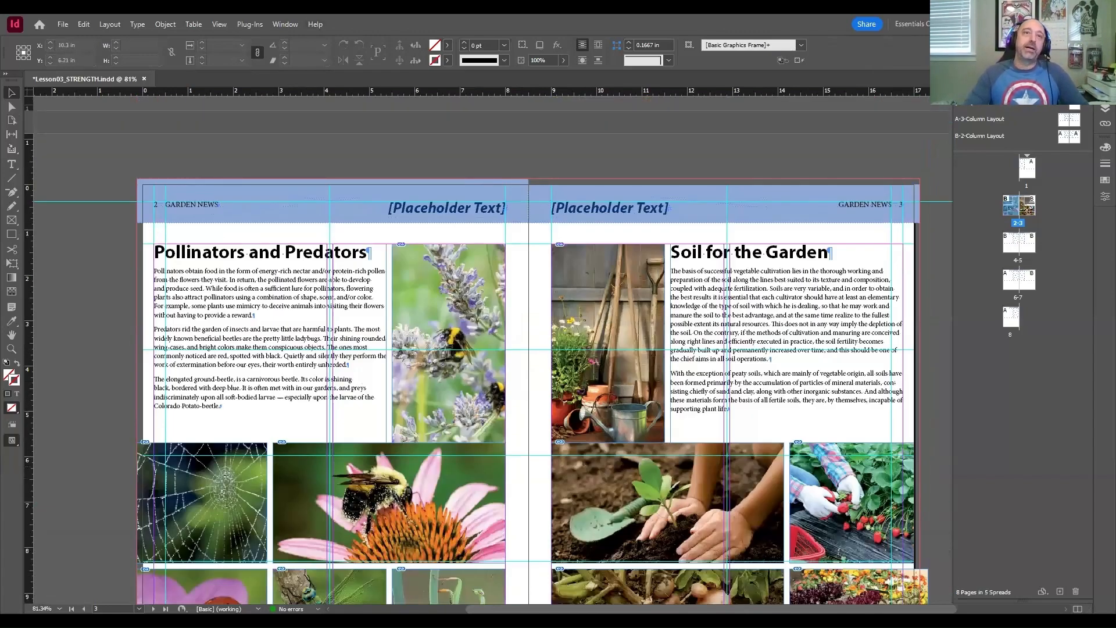